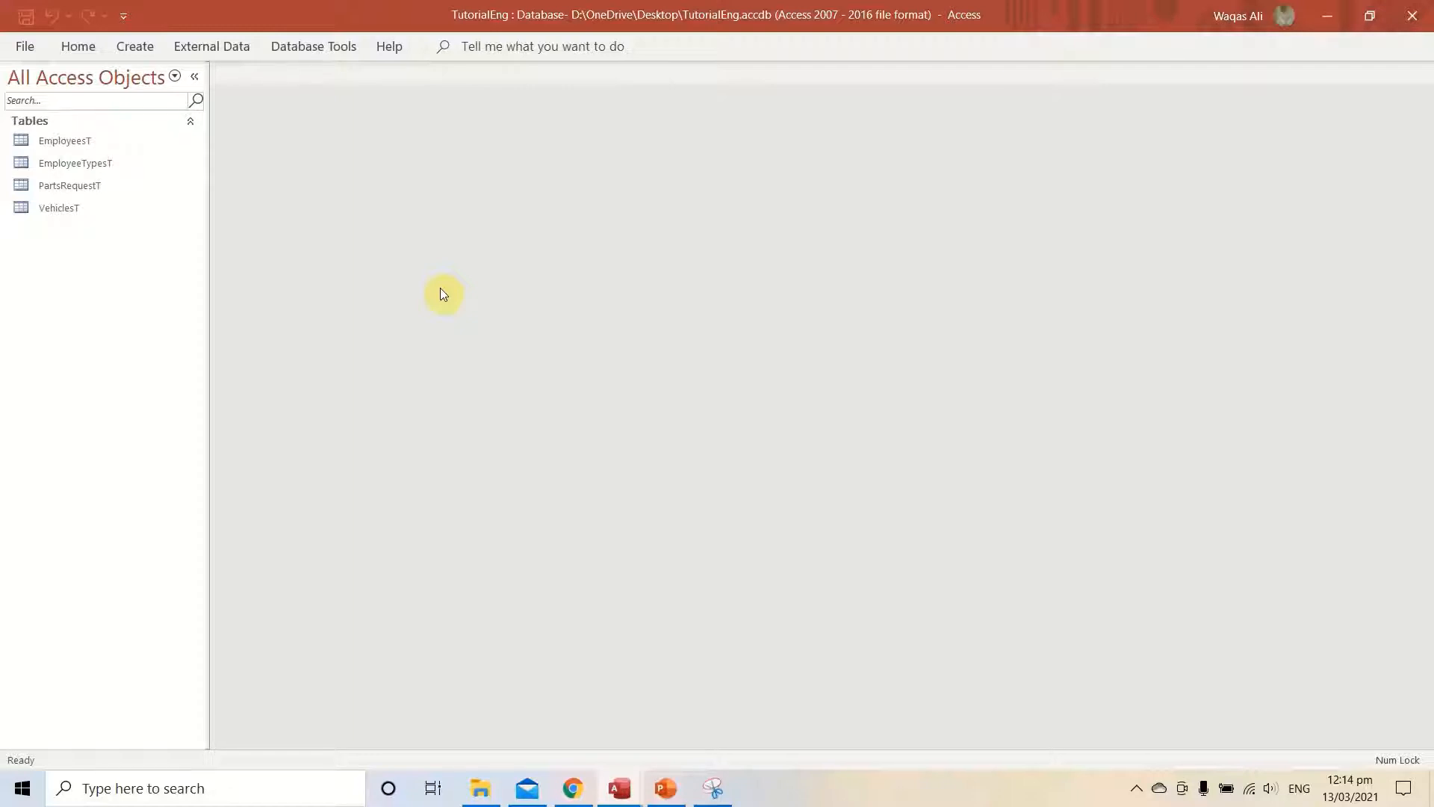
Create a new empty form in Design View.
left_click(138, 47)
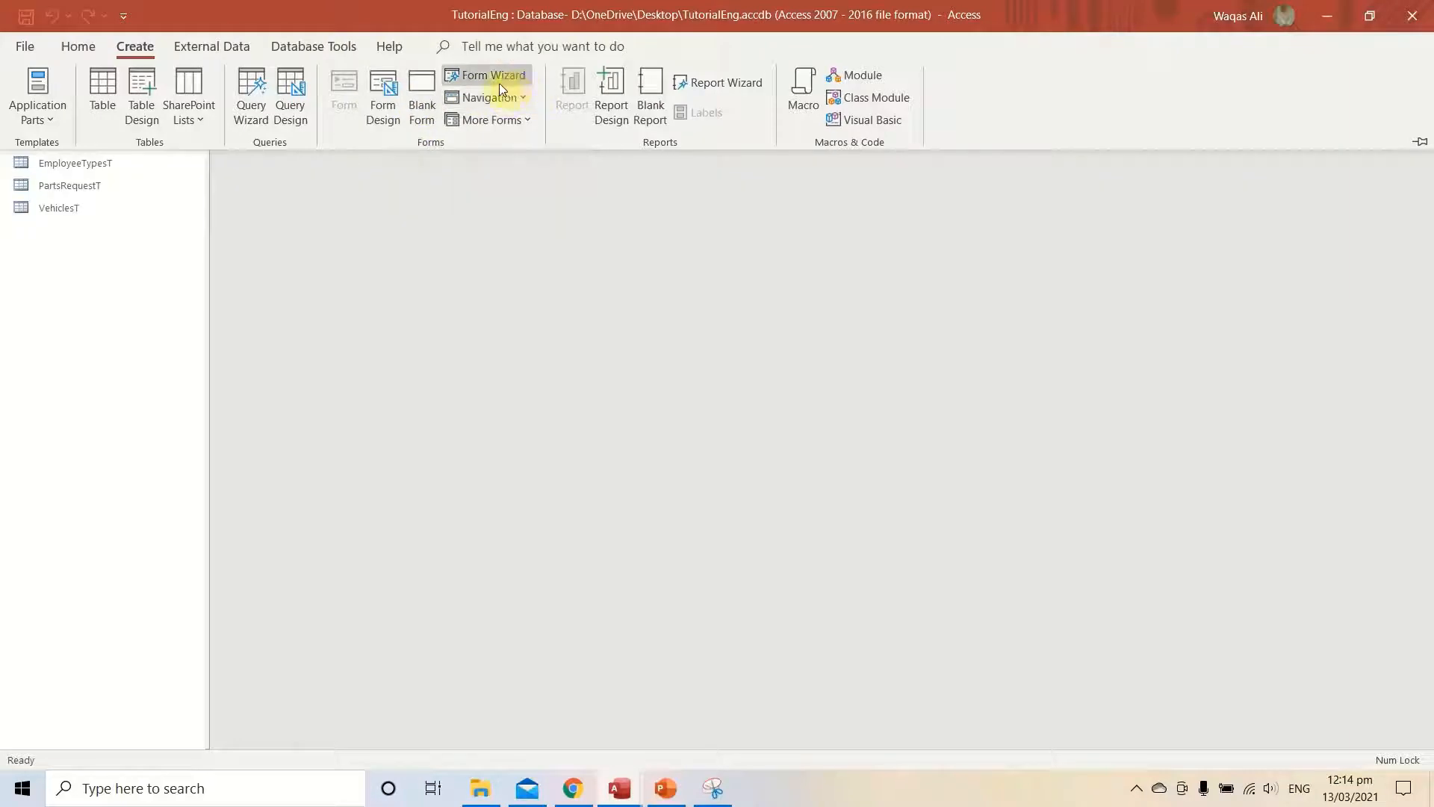
left_click(516, 99)
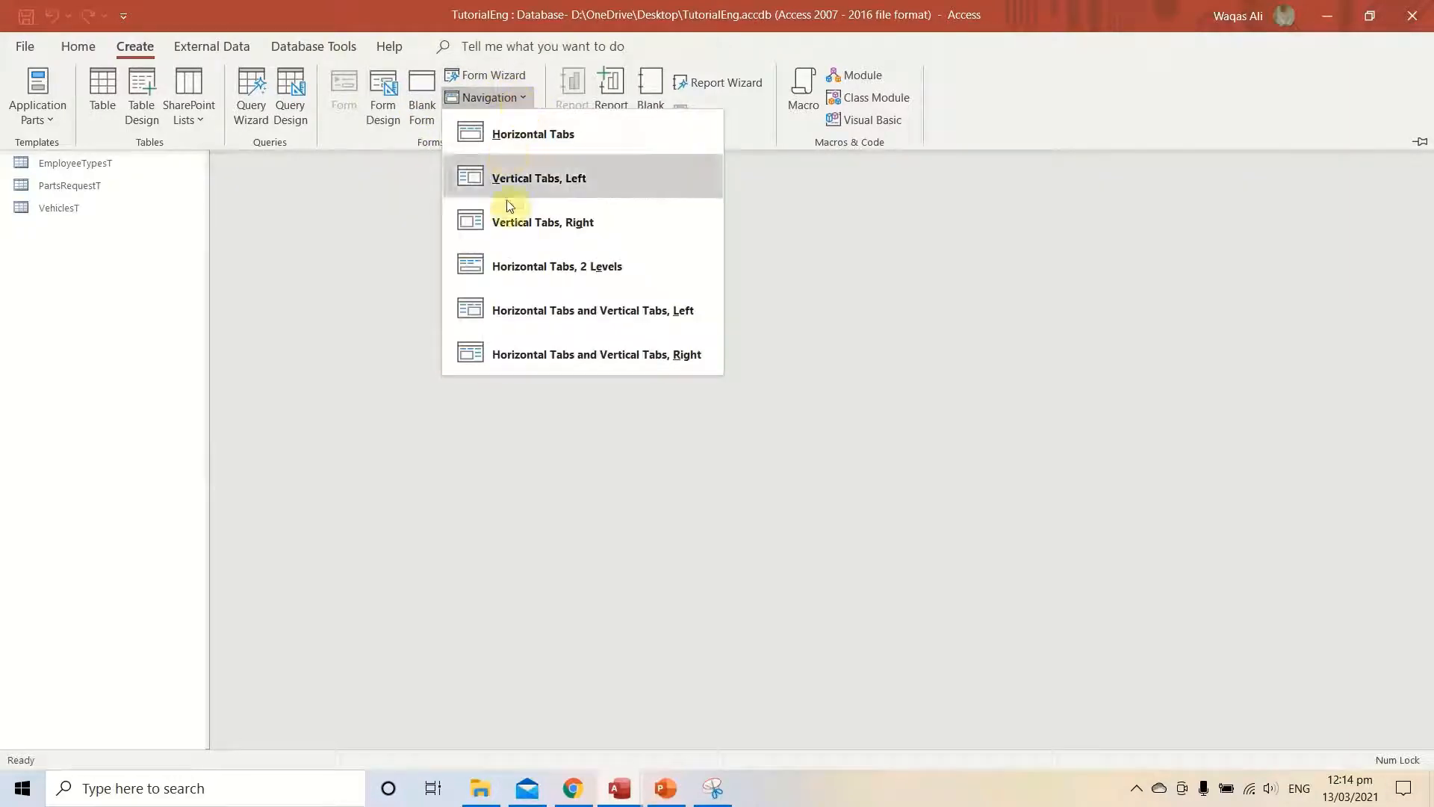
left_click(527, 100)
left_click(515, 121)
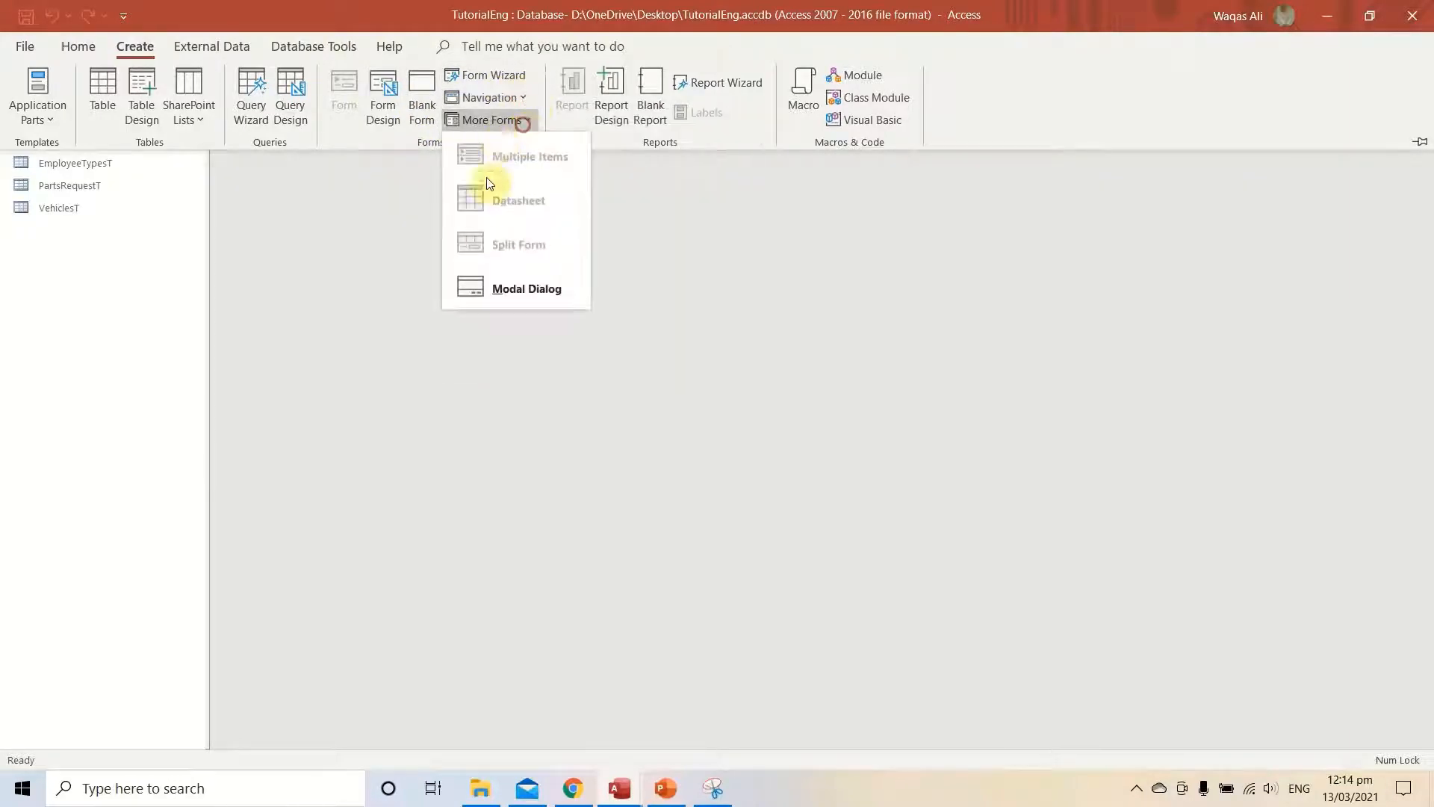
left_click(345, 103)
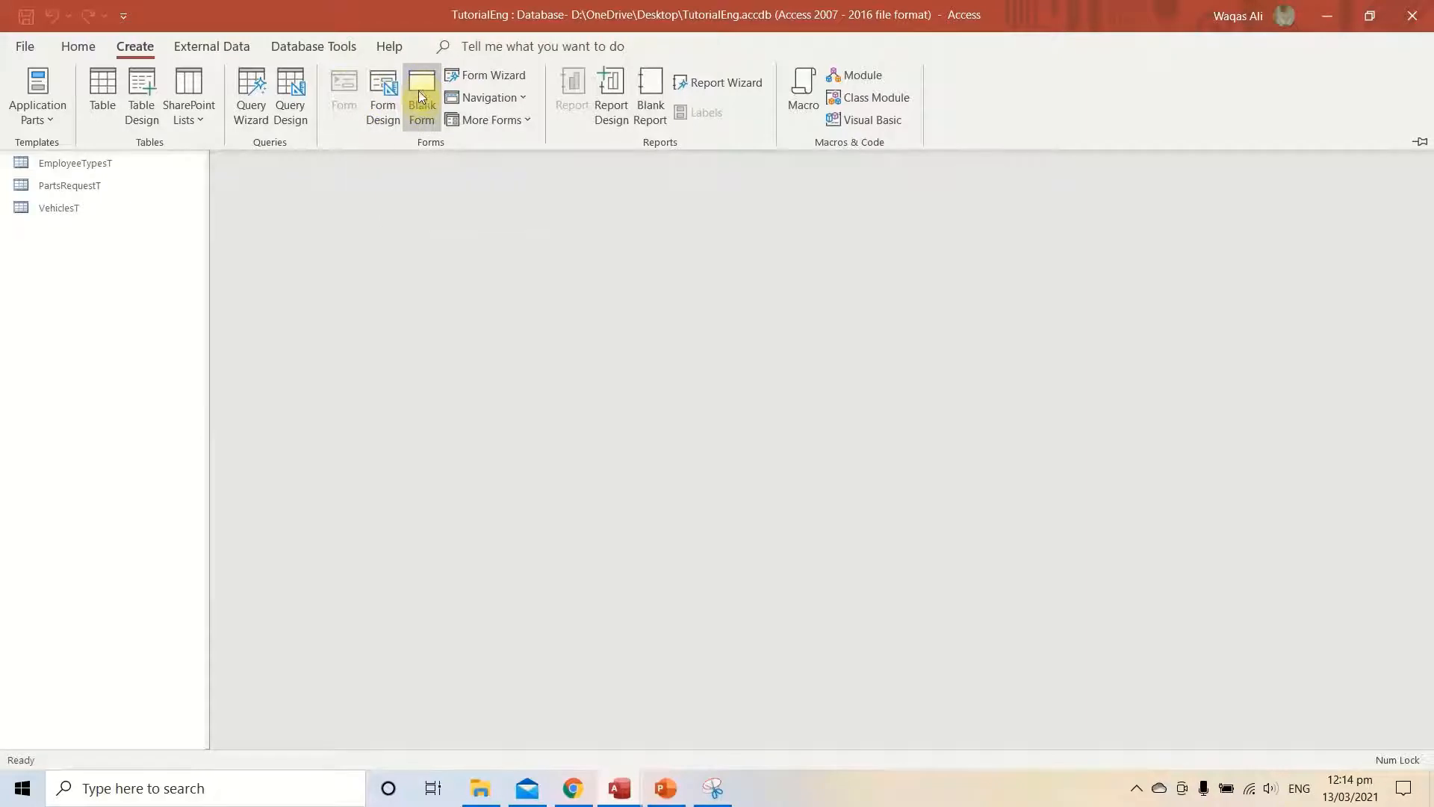
left_click(383, 87)
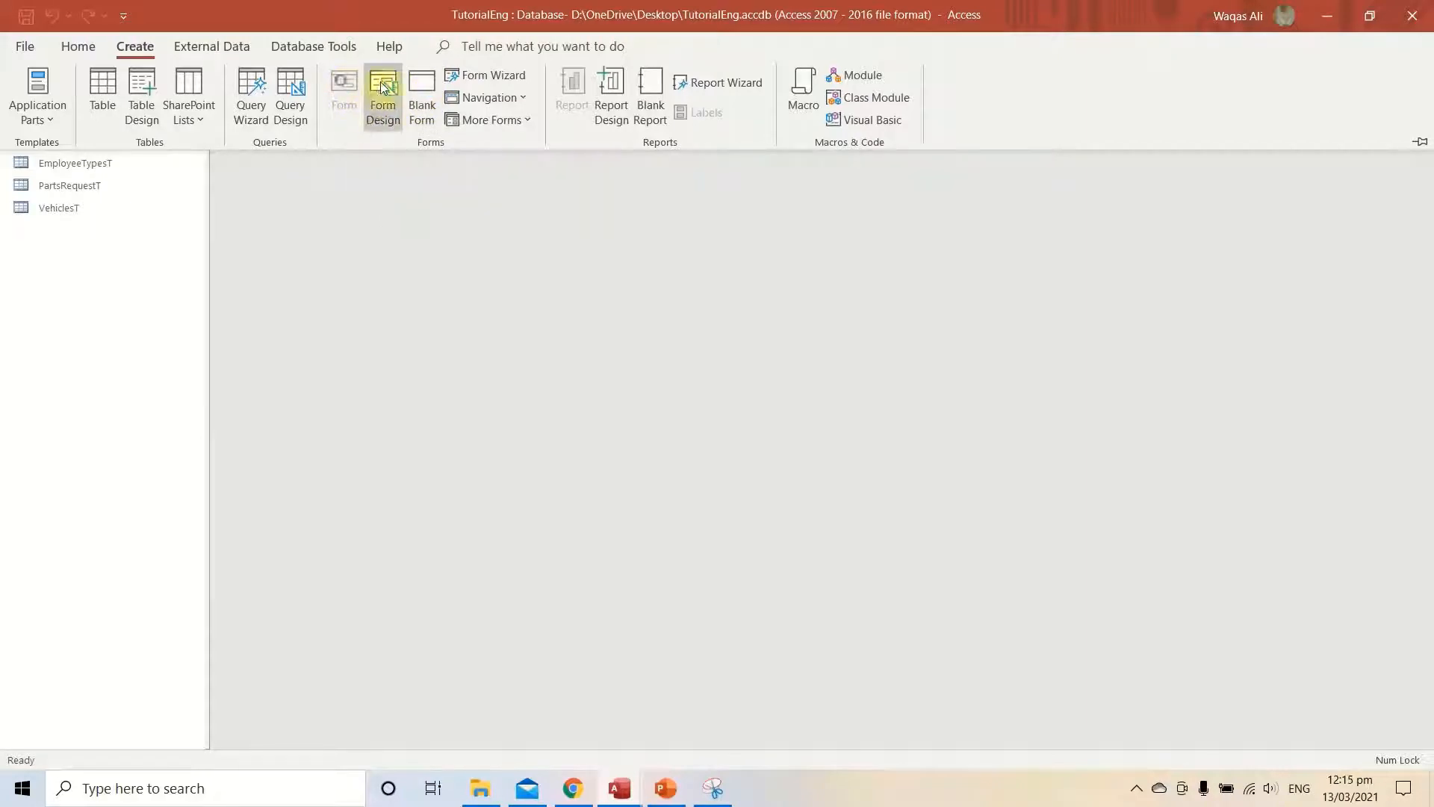
left_click(381, 85)
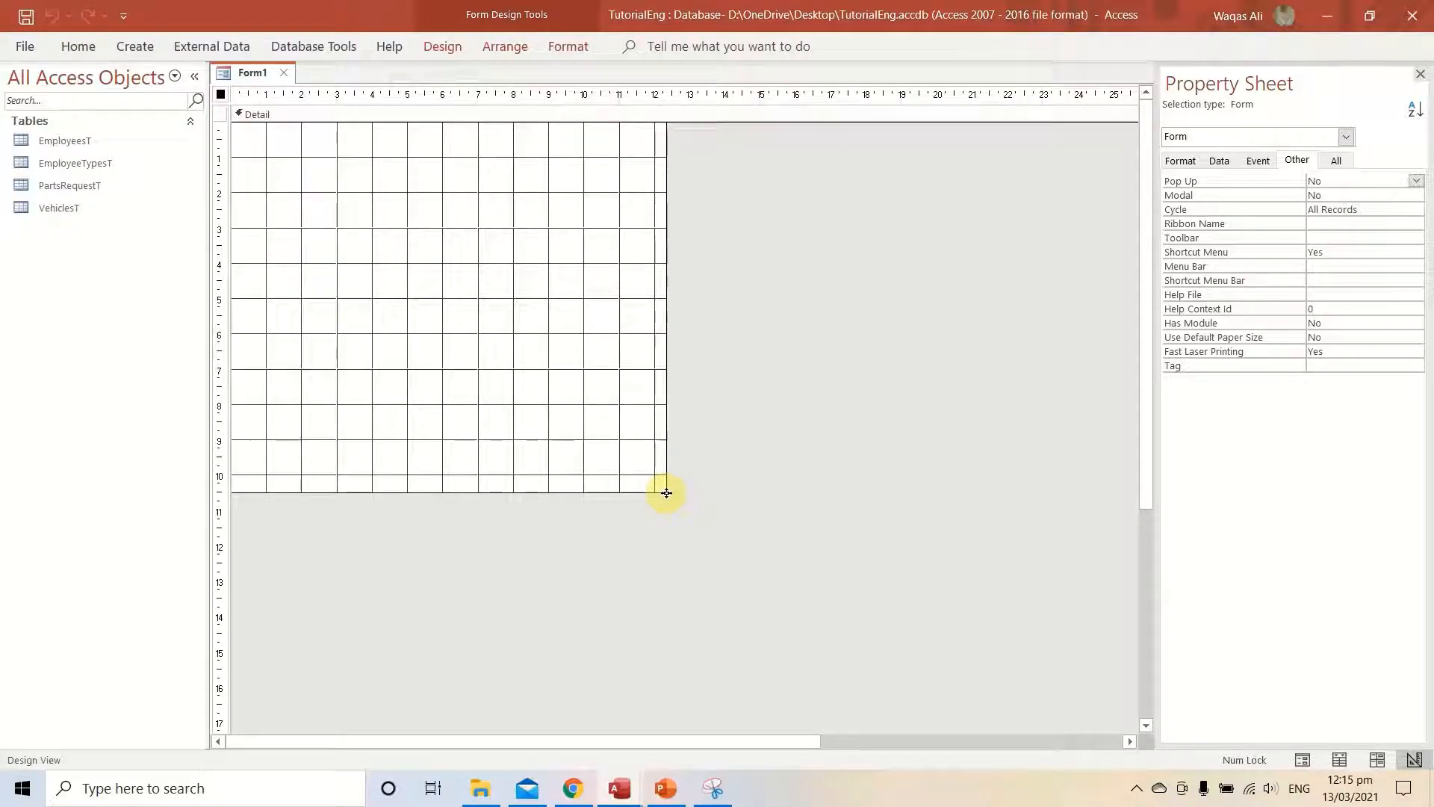
Enlarge the form's Detail section to about 25 cm wide and 13.5 cm high, and hide its grid.
left_click_drag(667, 493, 1114, 598)
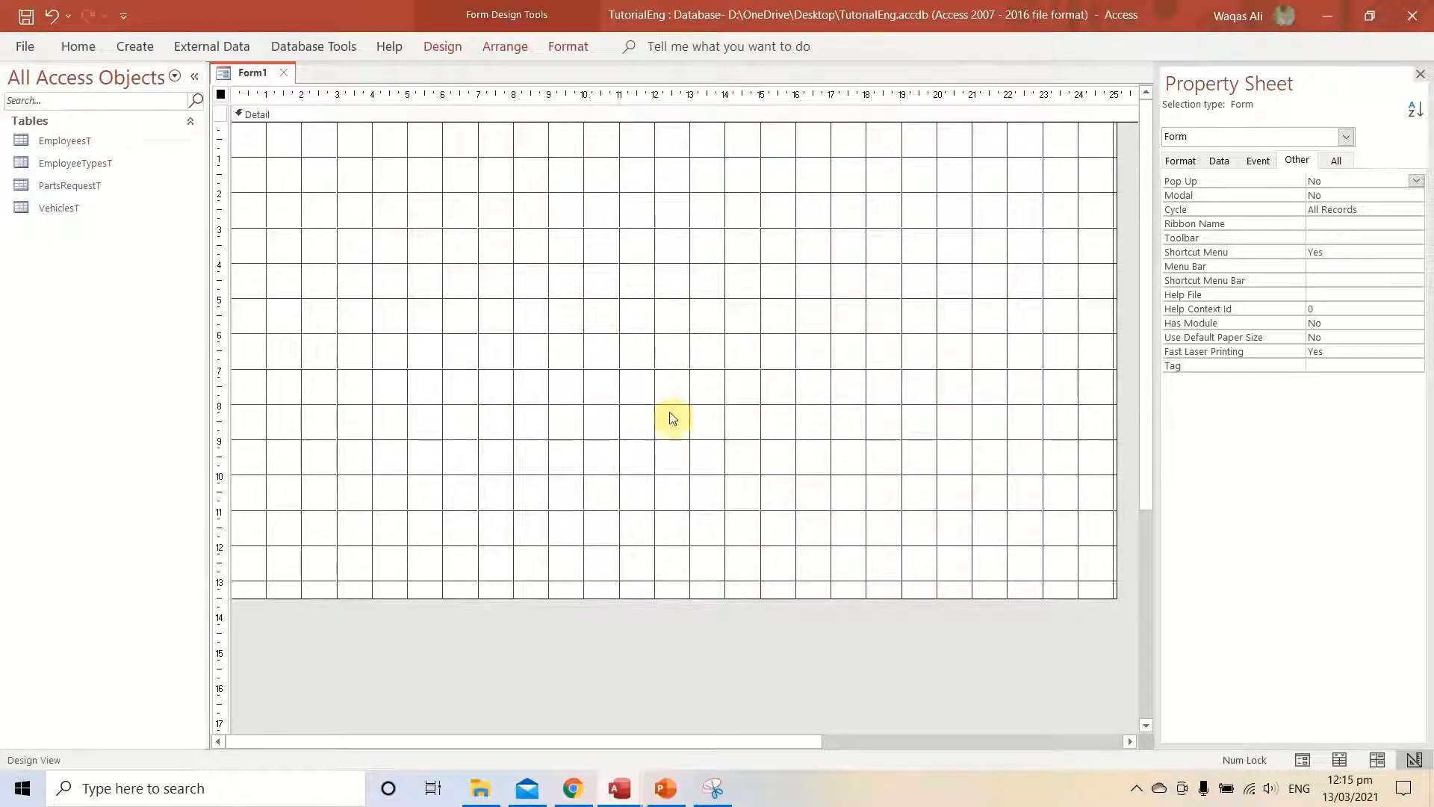
right_click(599, 285)
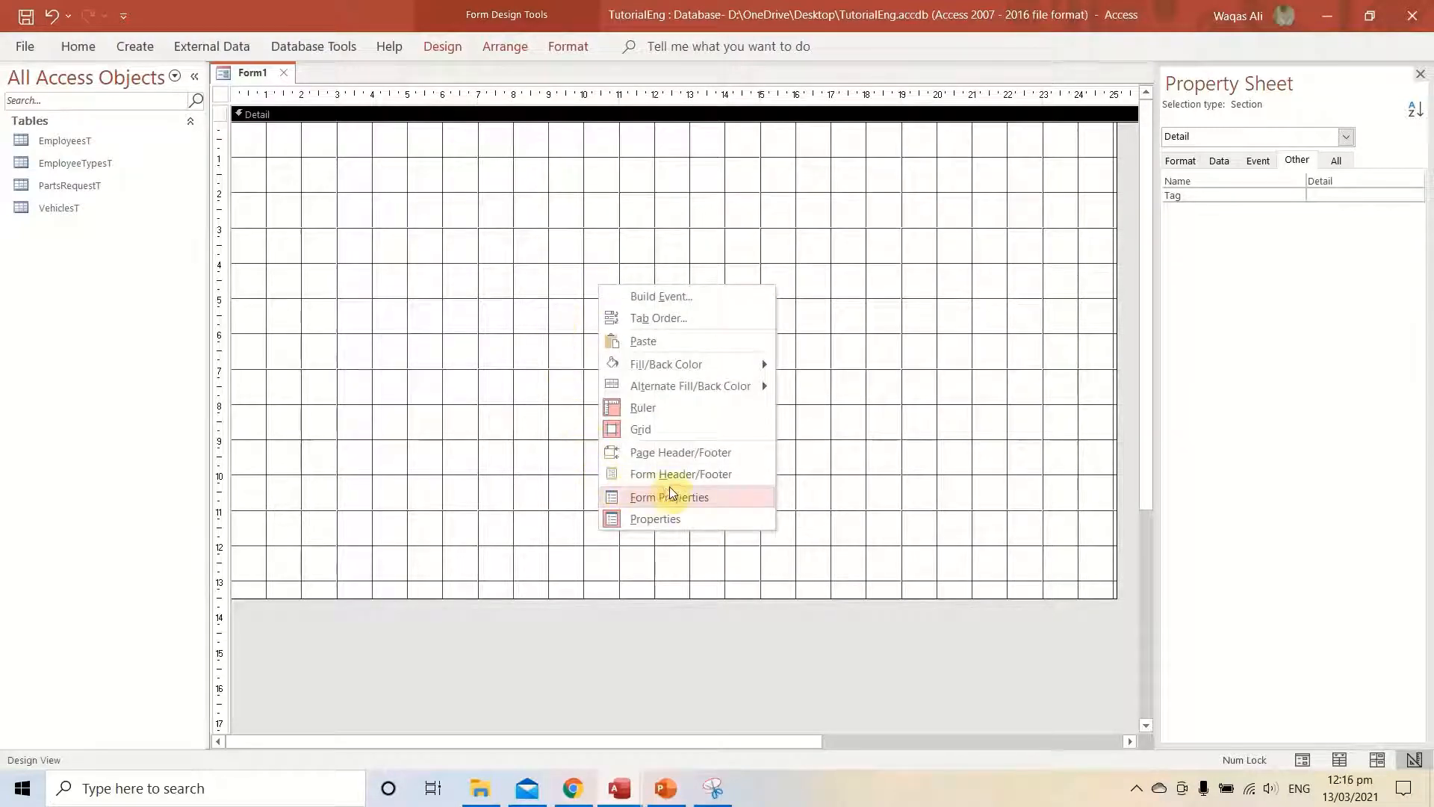
left_click(639, 429)
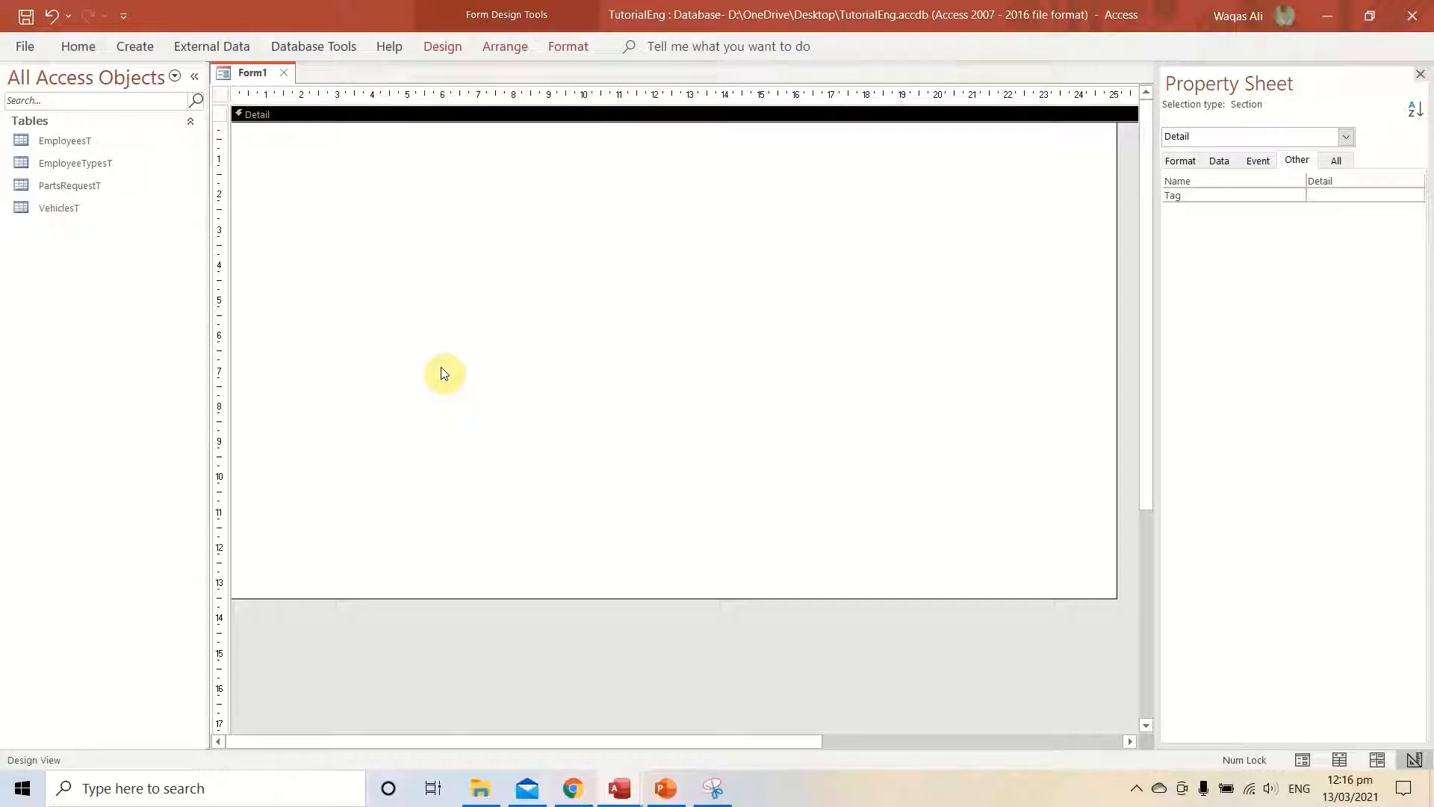
Show the form in Form View and select the current record with its record selector.
right_click(247, 78)
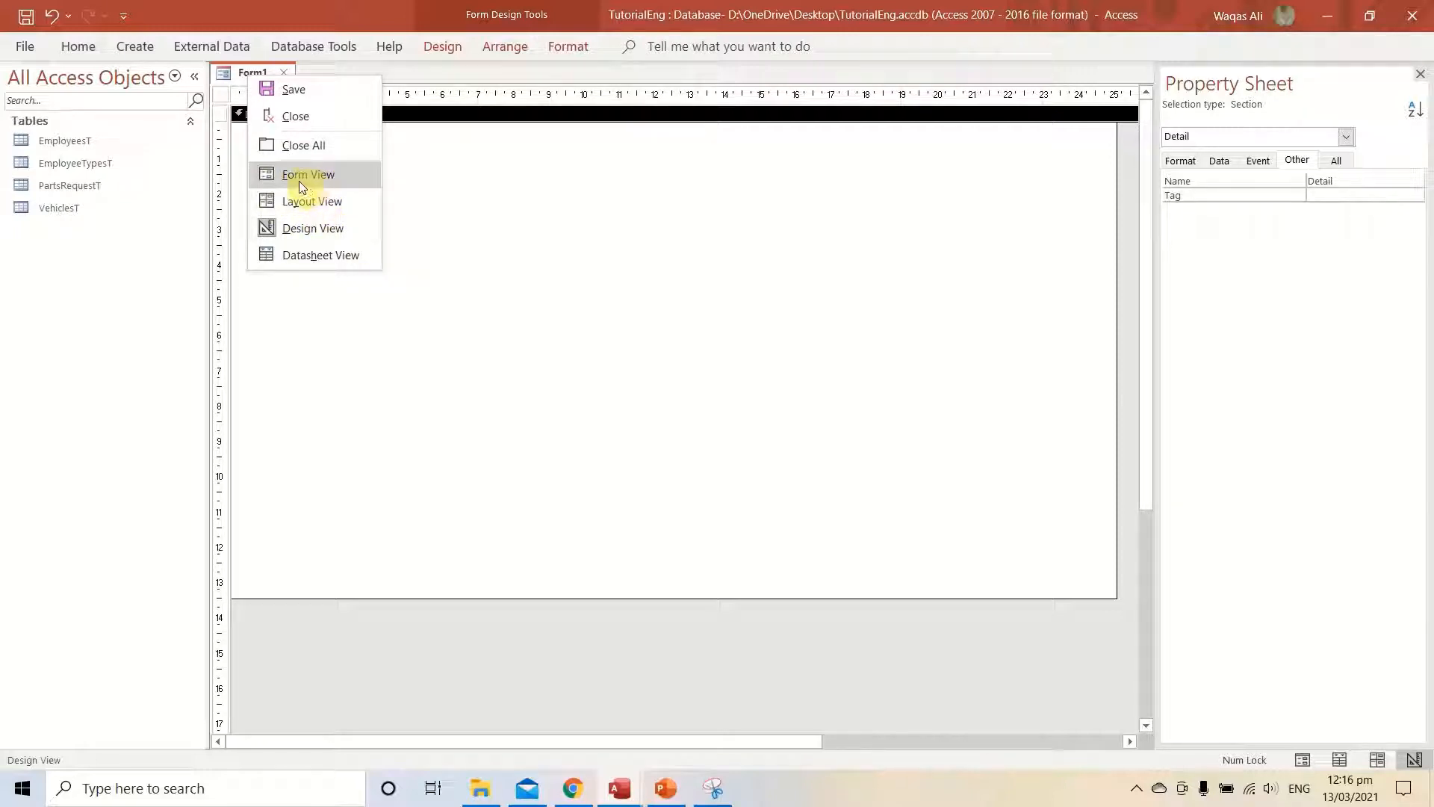
left_click(758, 284)
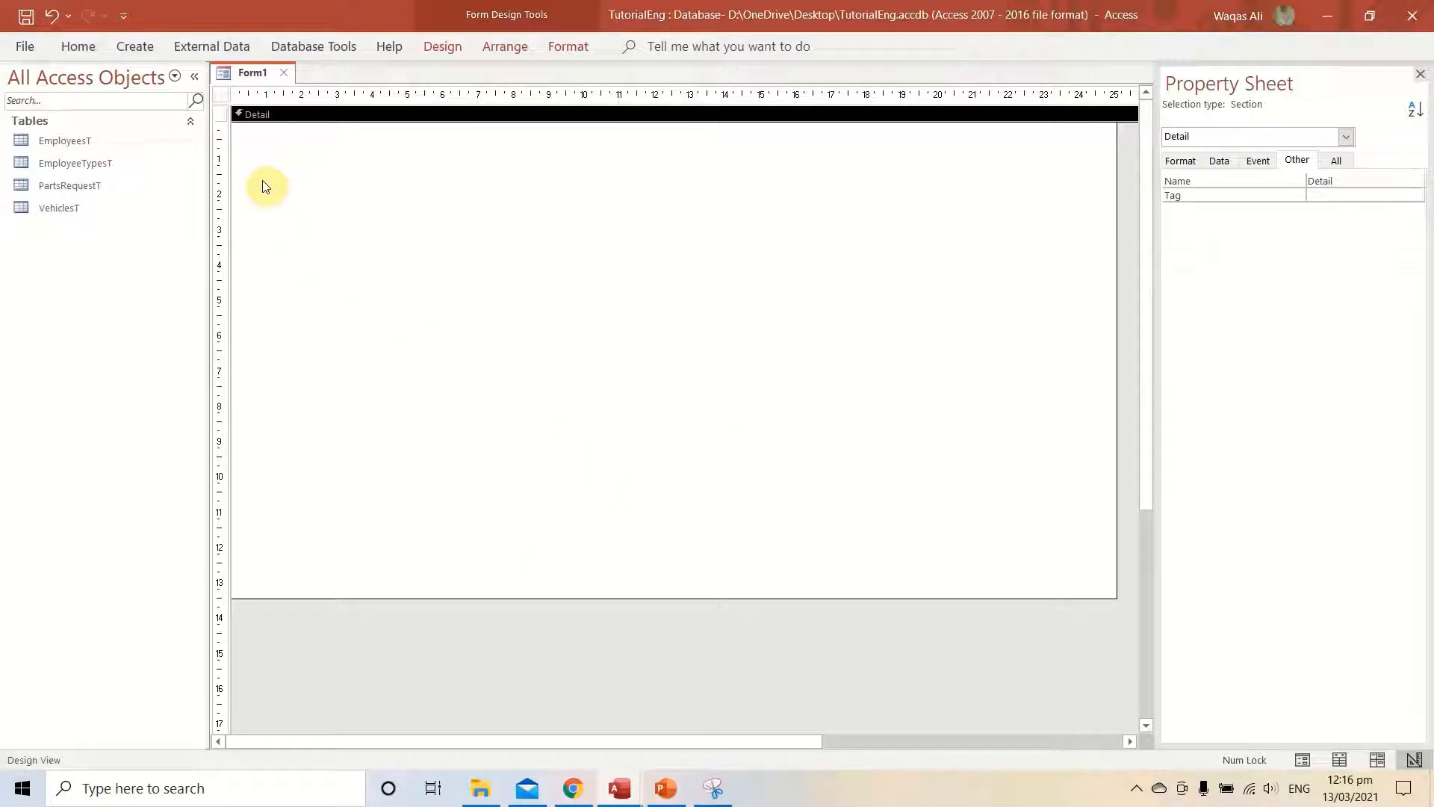
right_click(240, 74)
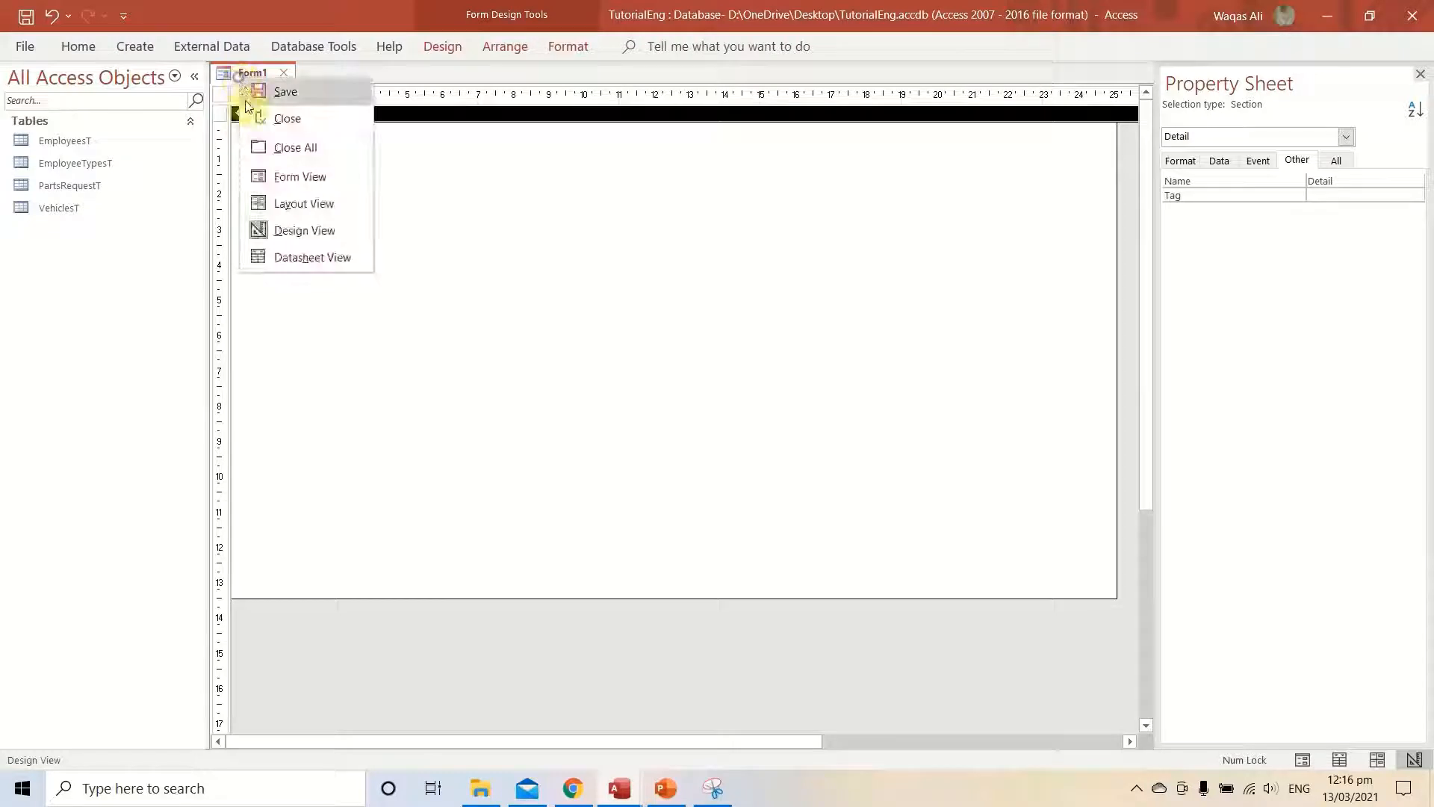
left_click(286, 181)
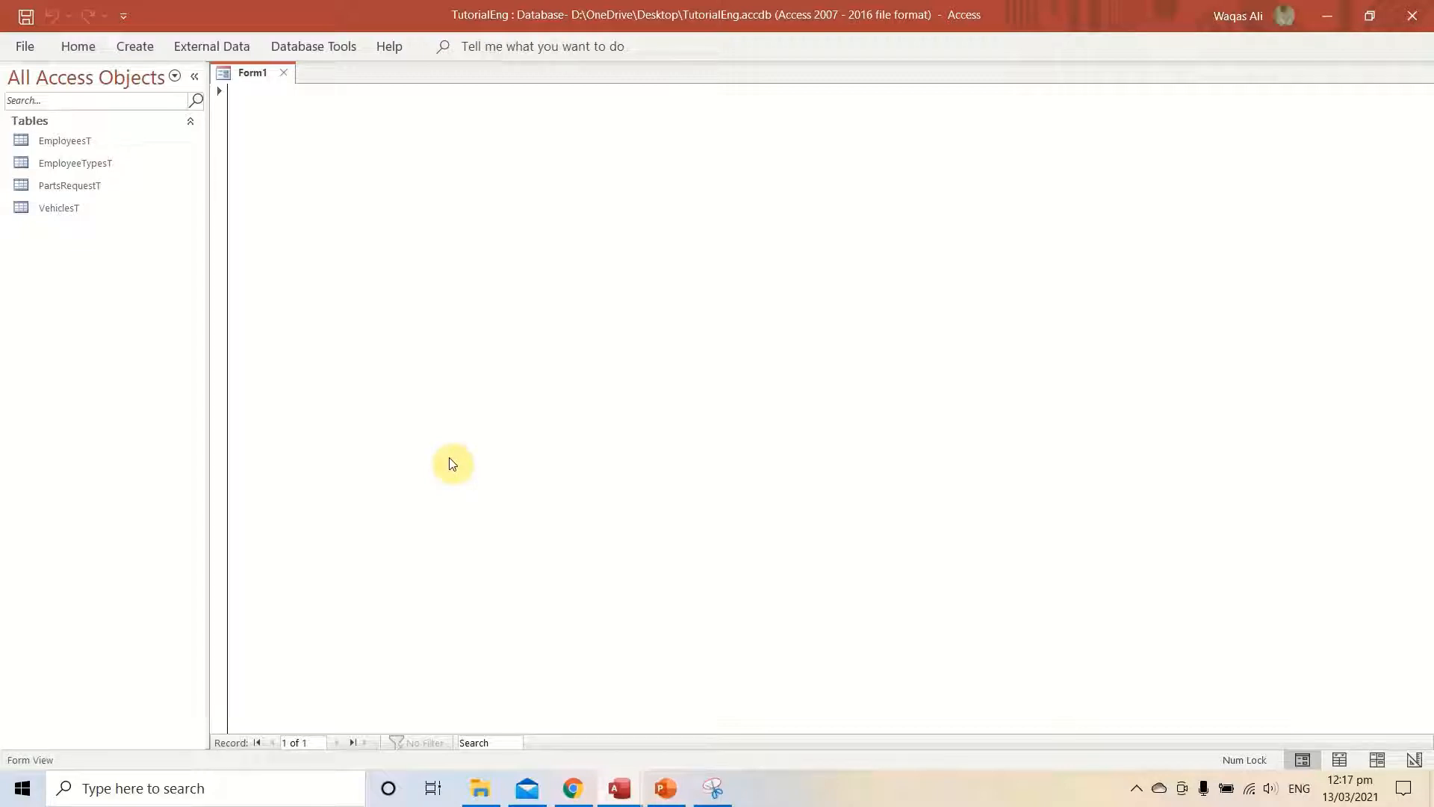
left_click(221, 299)
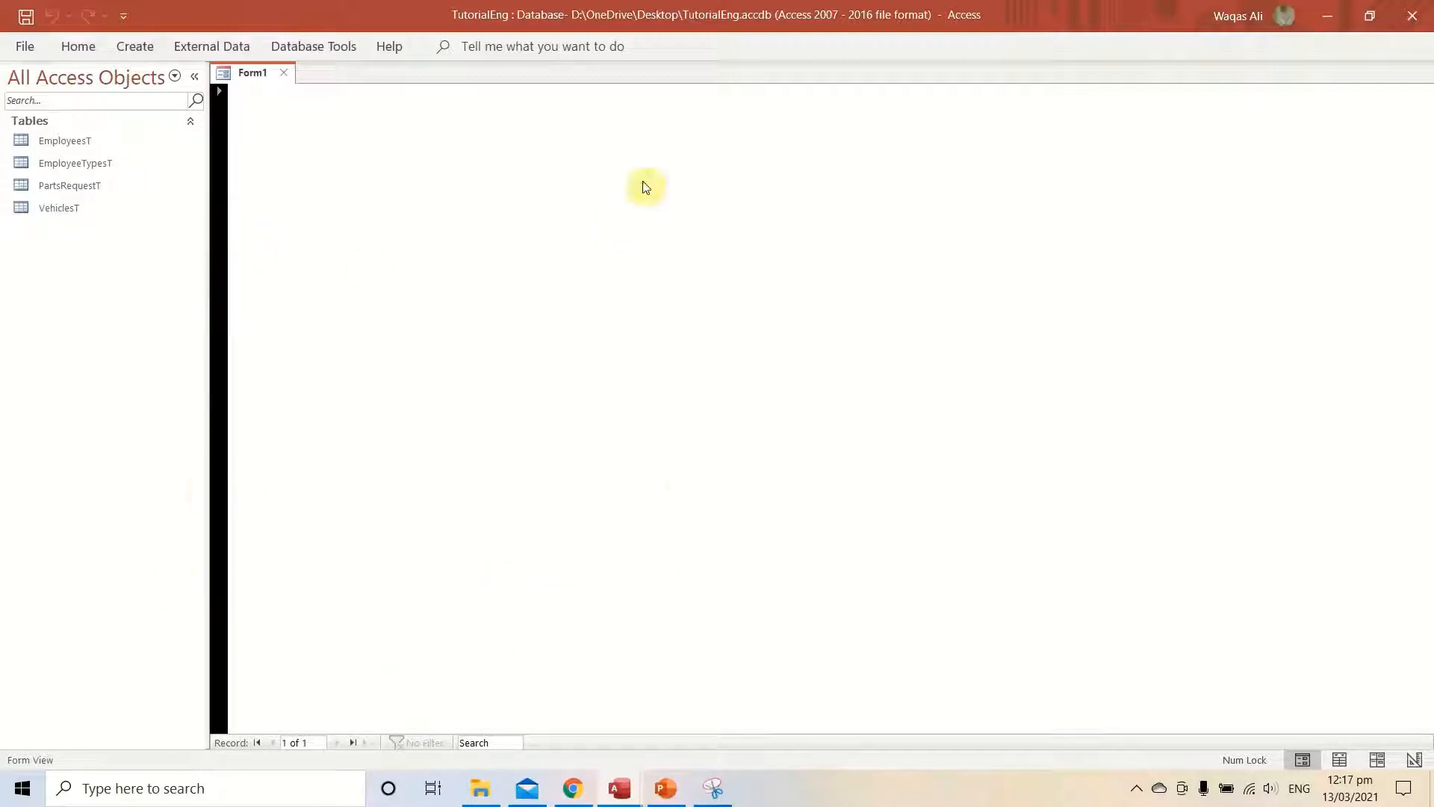
Return the form to Design View and select the whole form.
right_click(634, 220)
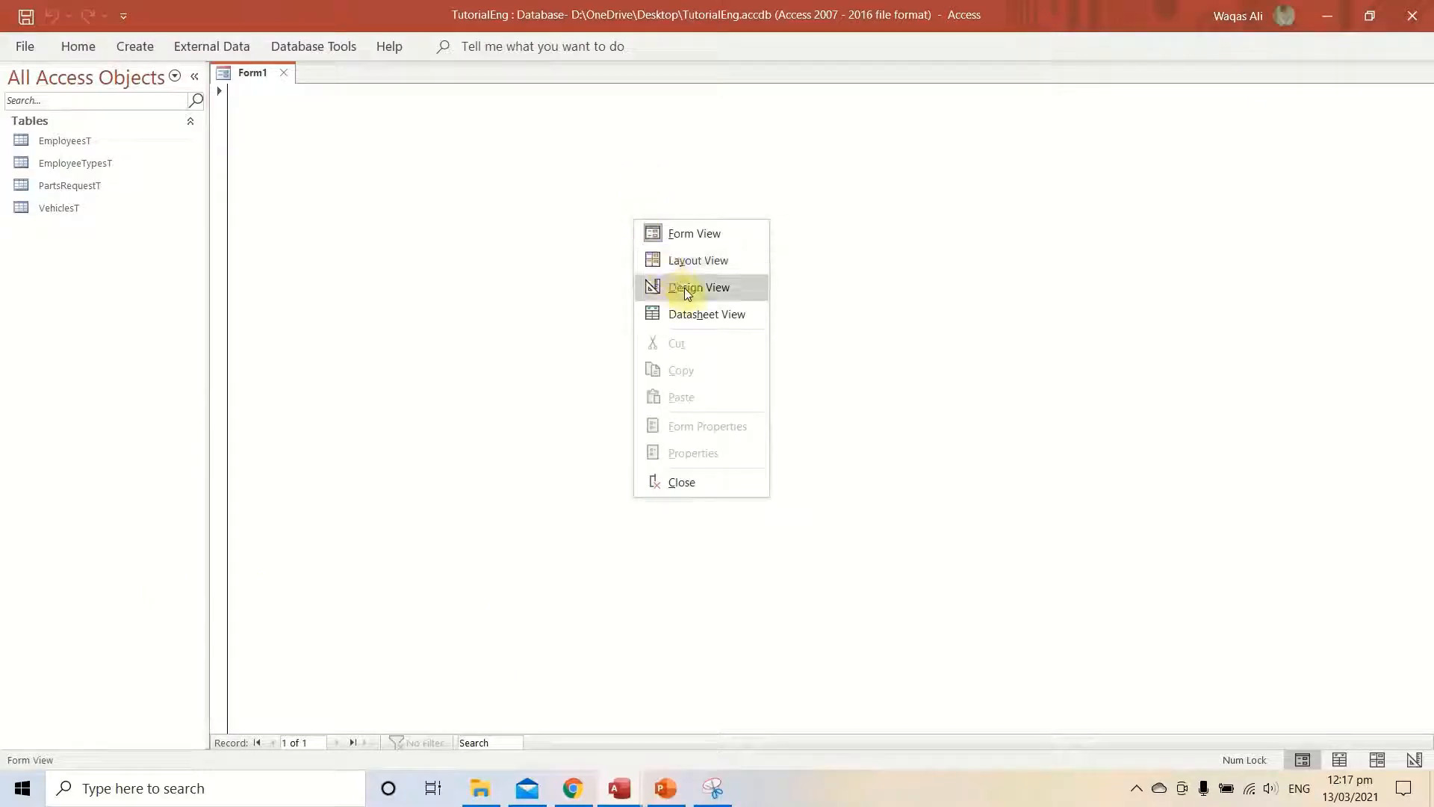
left_click(474, 327)
right_click(722, 345)
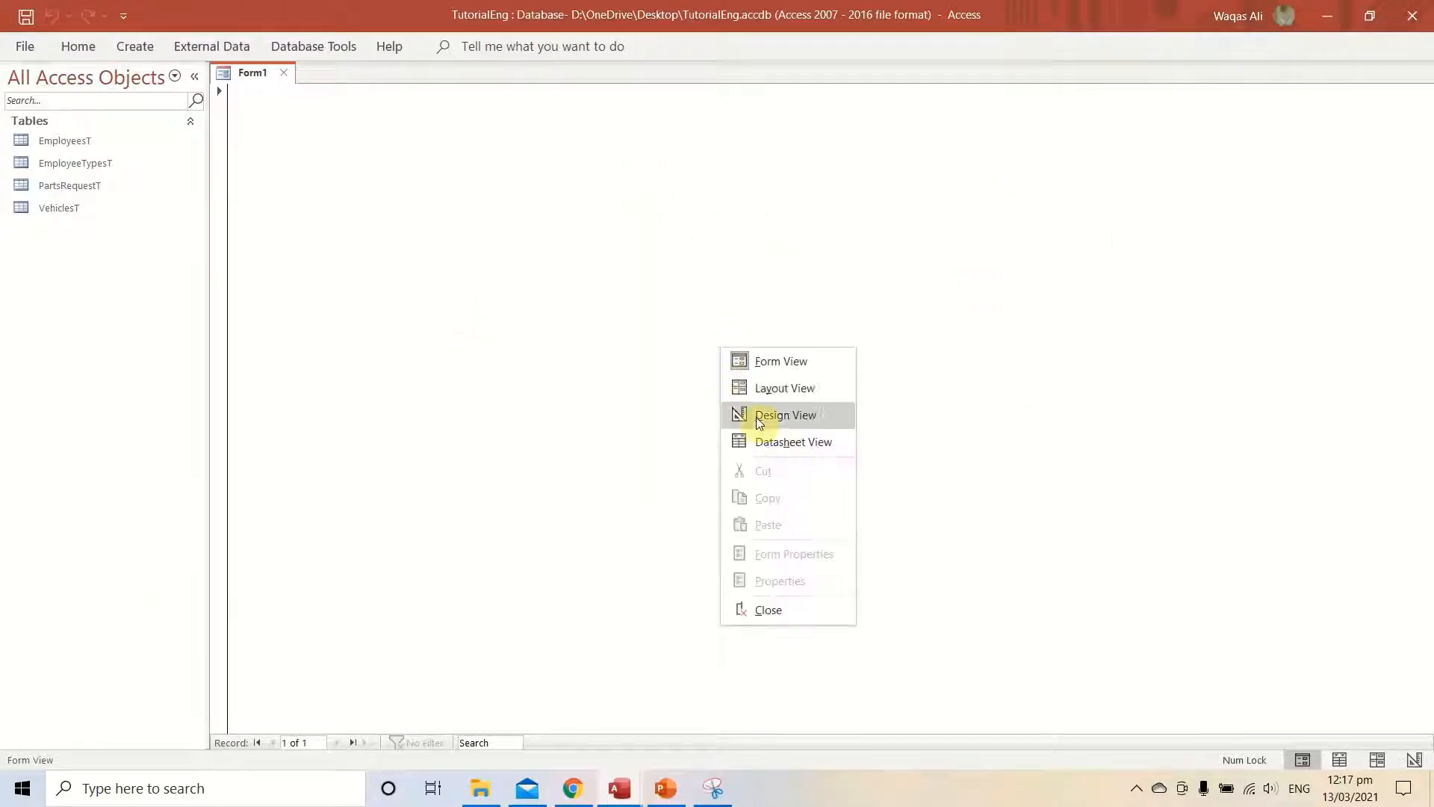
left_click(786, 417)
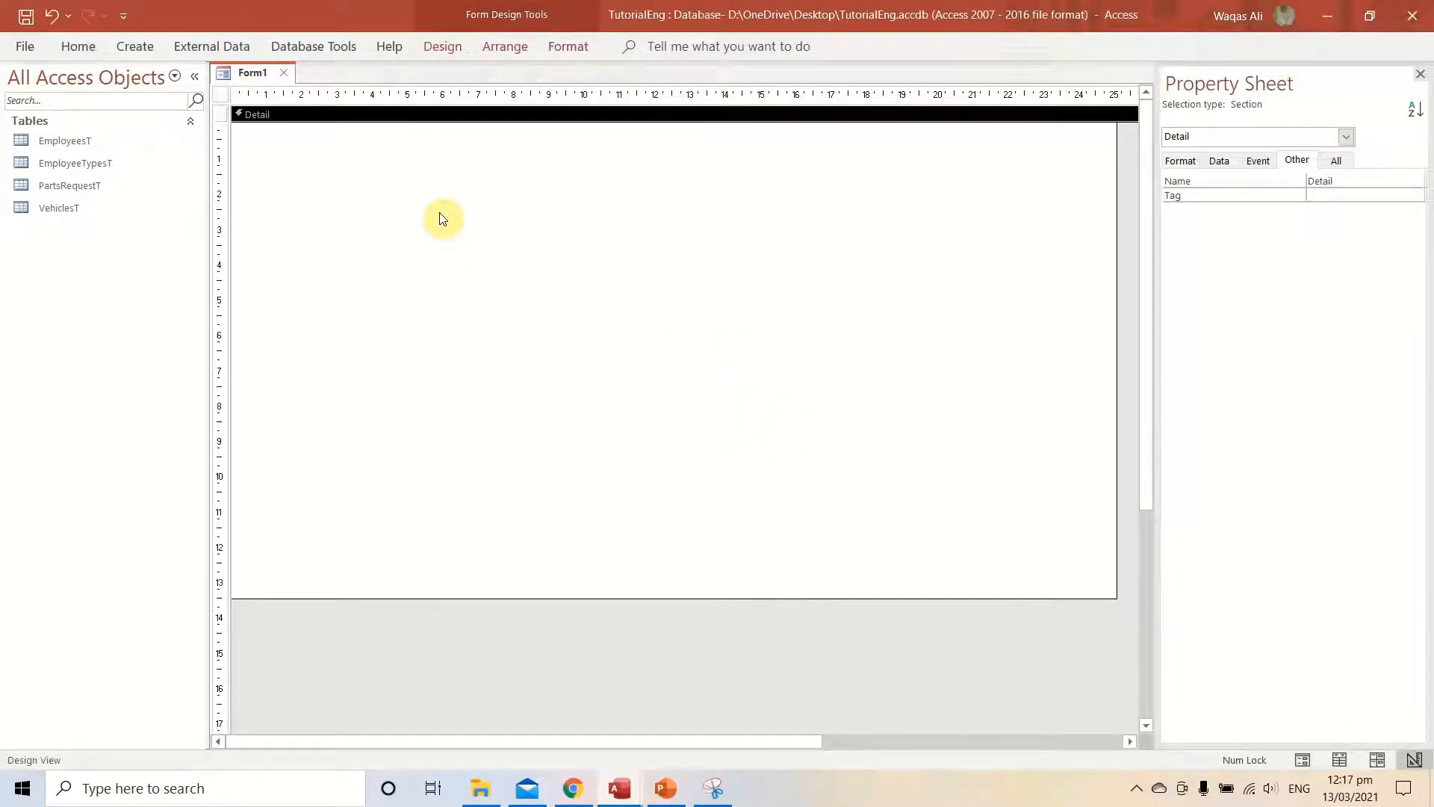
left_click(222, 97)
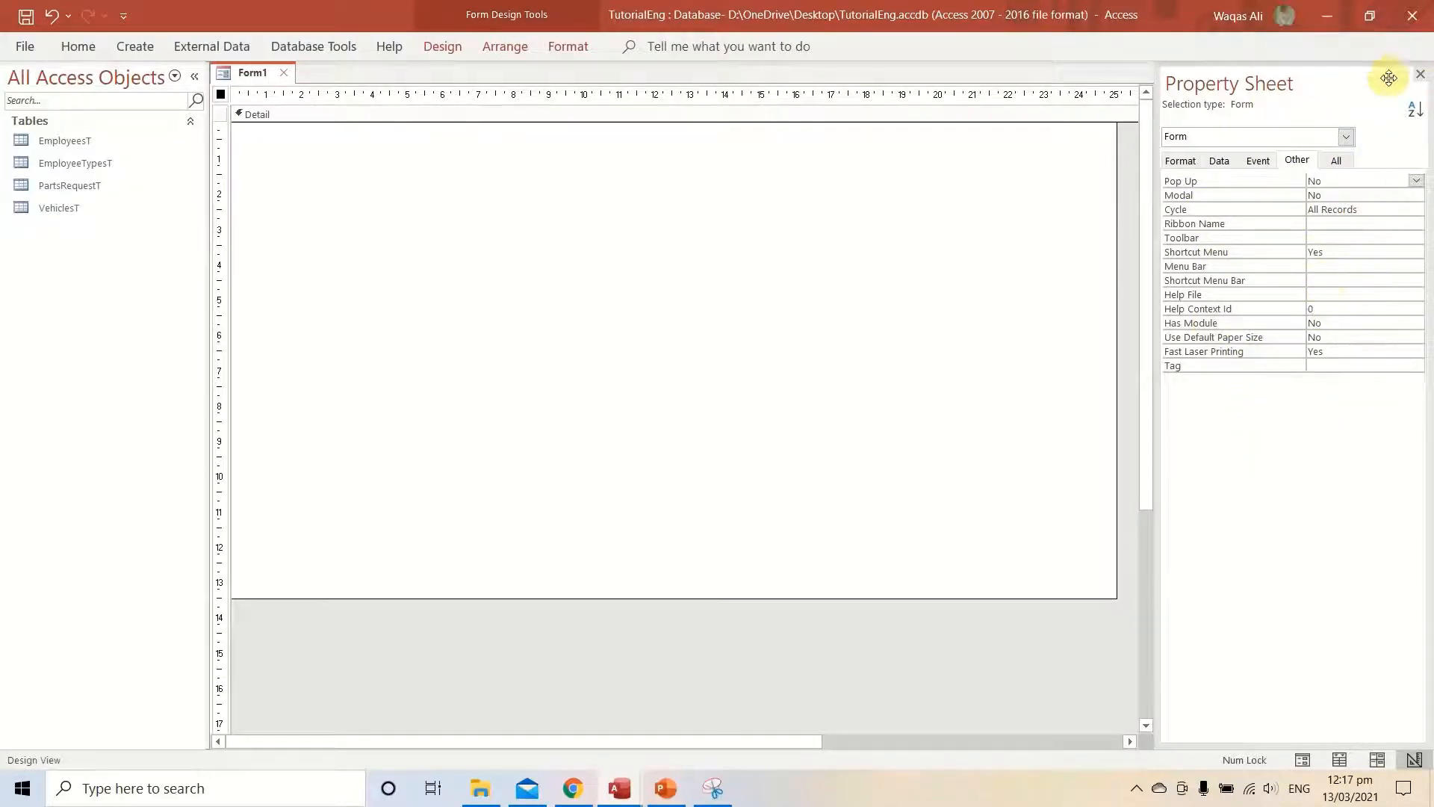
Close the form's property sheet and display it again.
left_click(1420, 75)
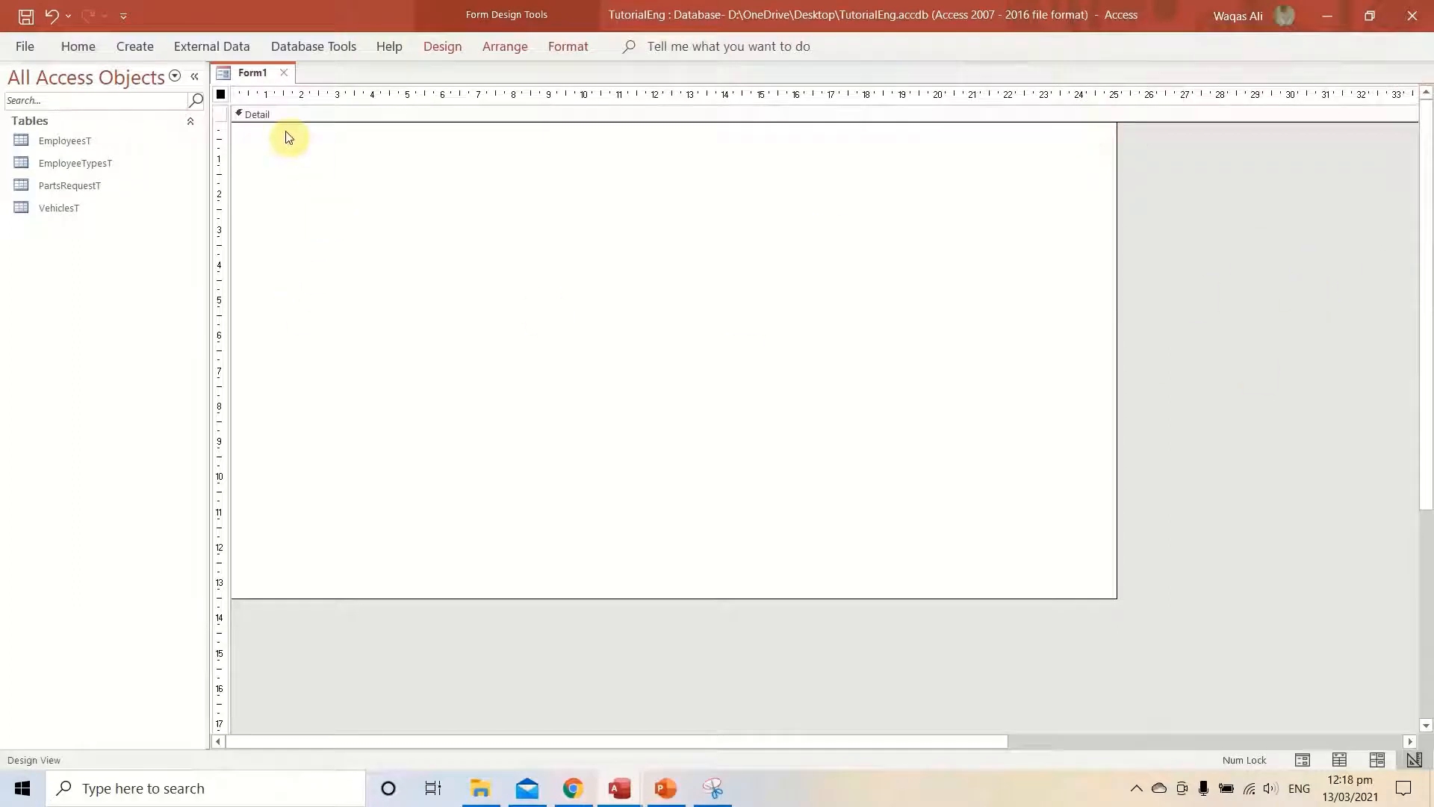
left_click(444, 46)
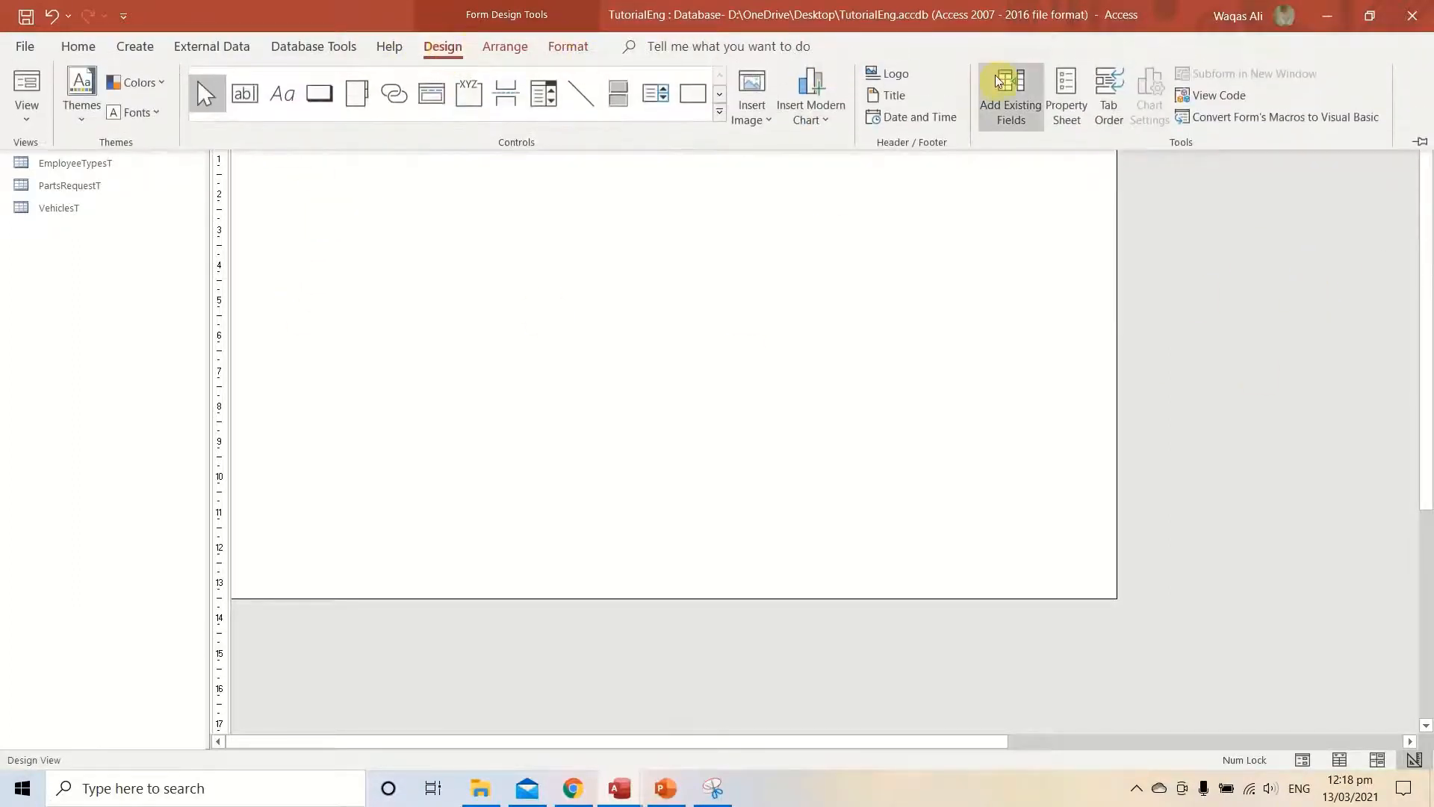
left_click(1066, 110)
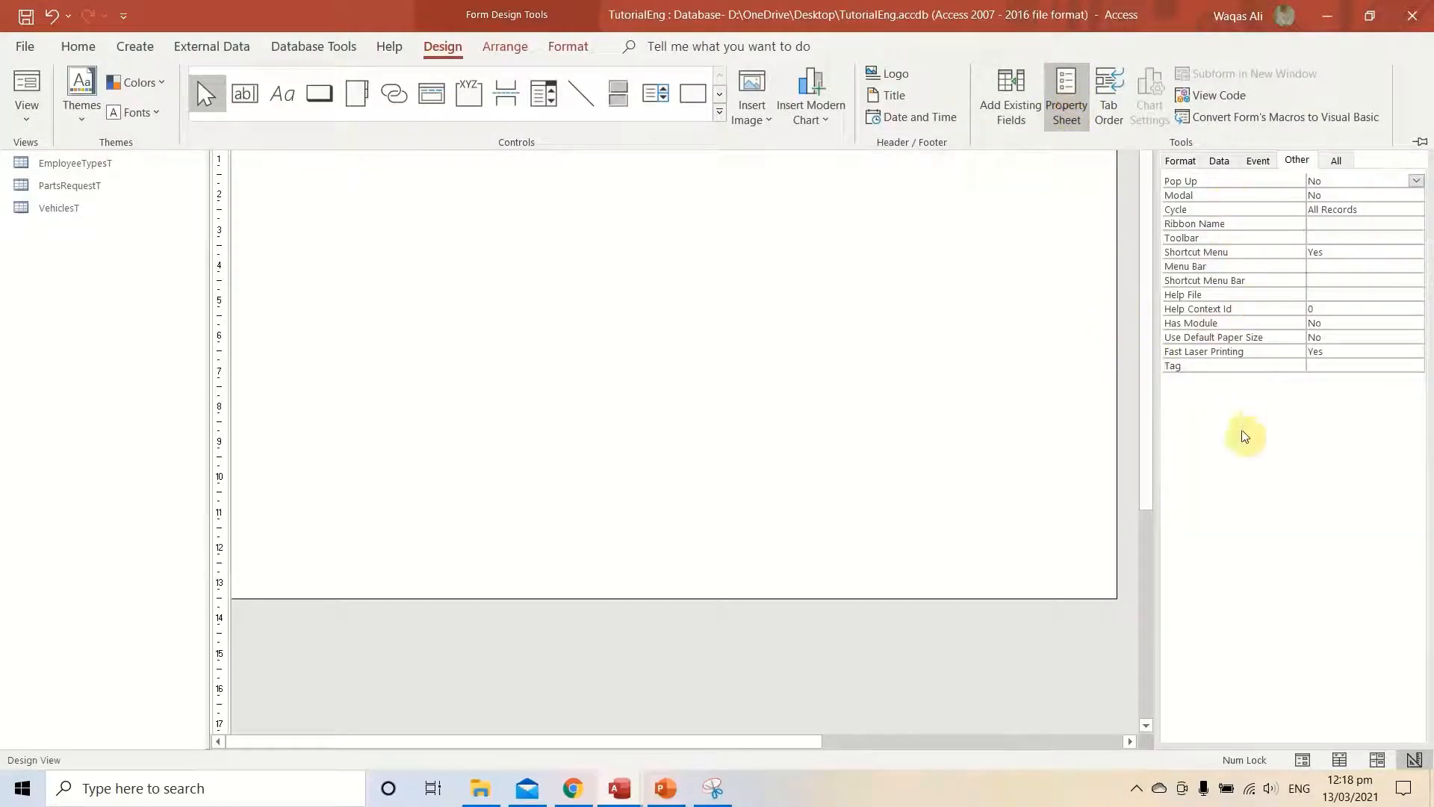
left_click(1244, 436)
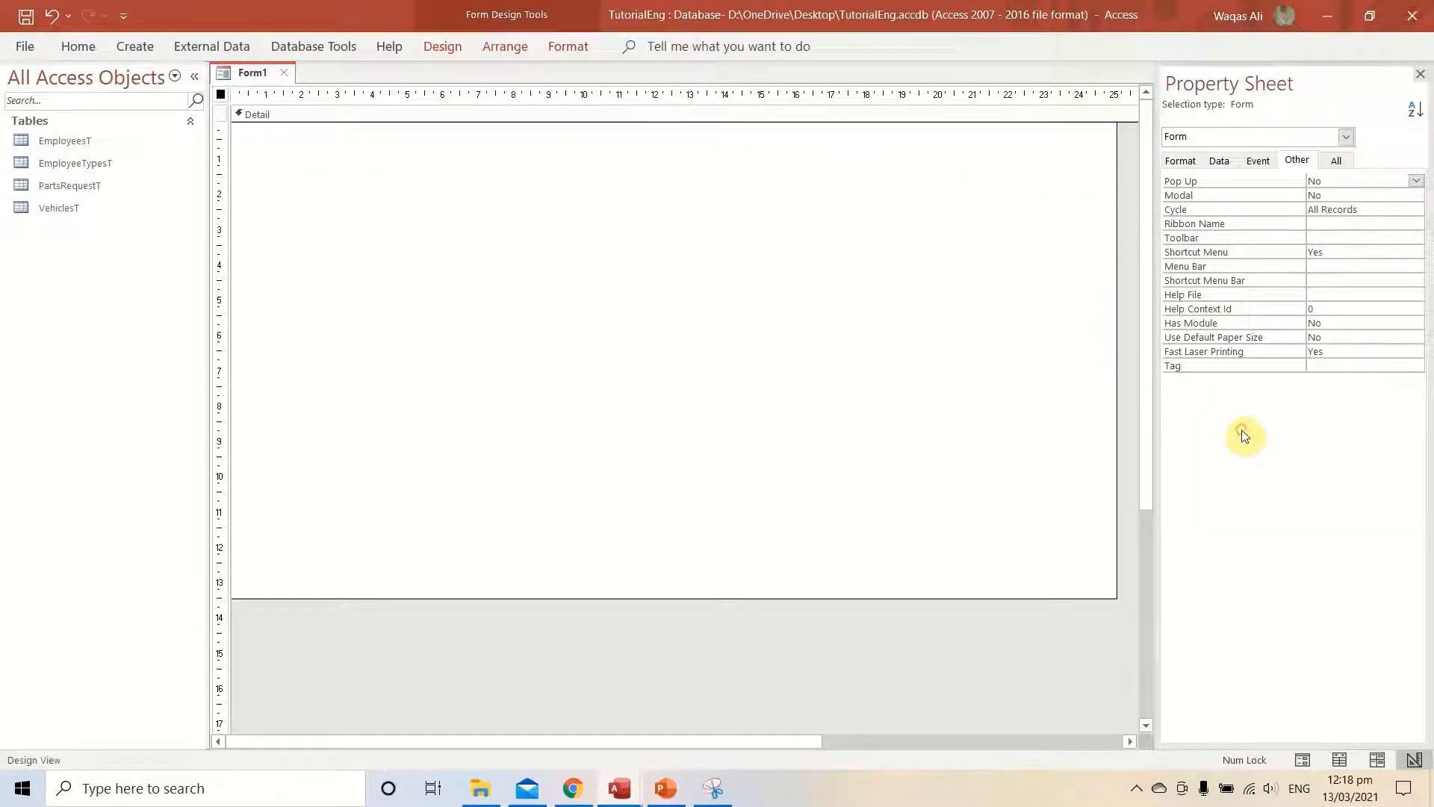
Review the form's Format and Data properties.
left_click(1180, 161)
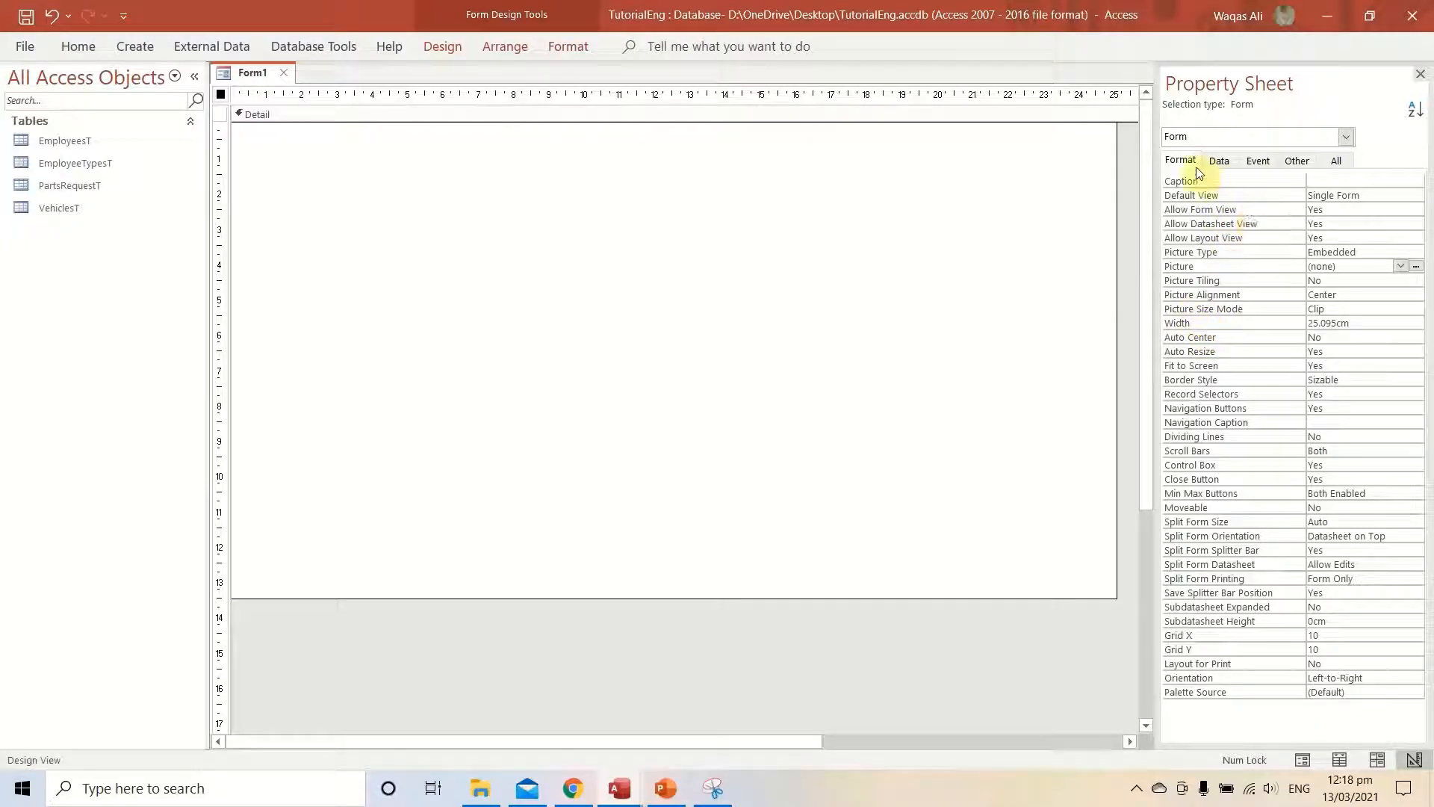
left_click(1177, 162)
left_click(1222, 161)
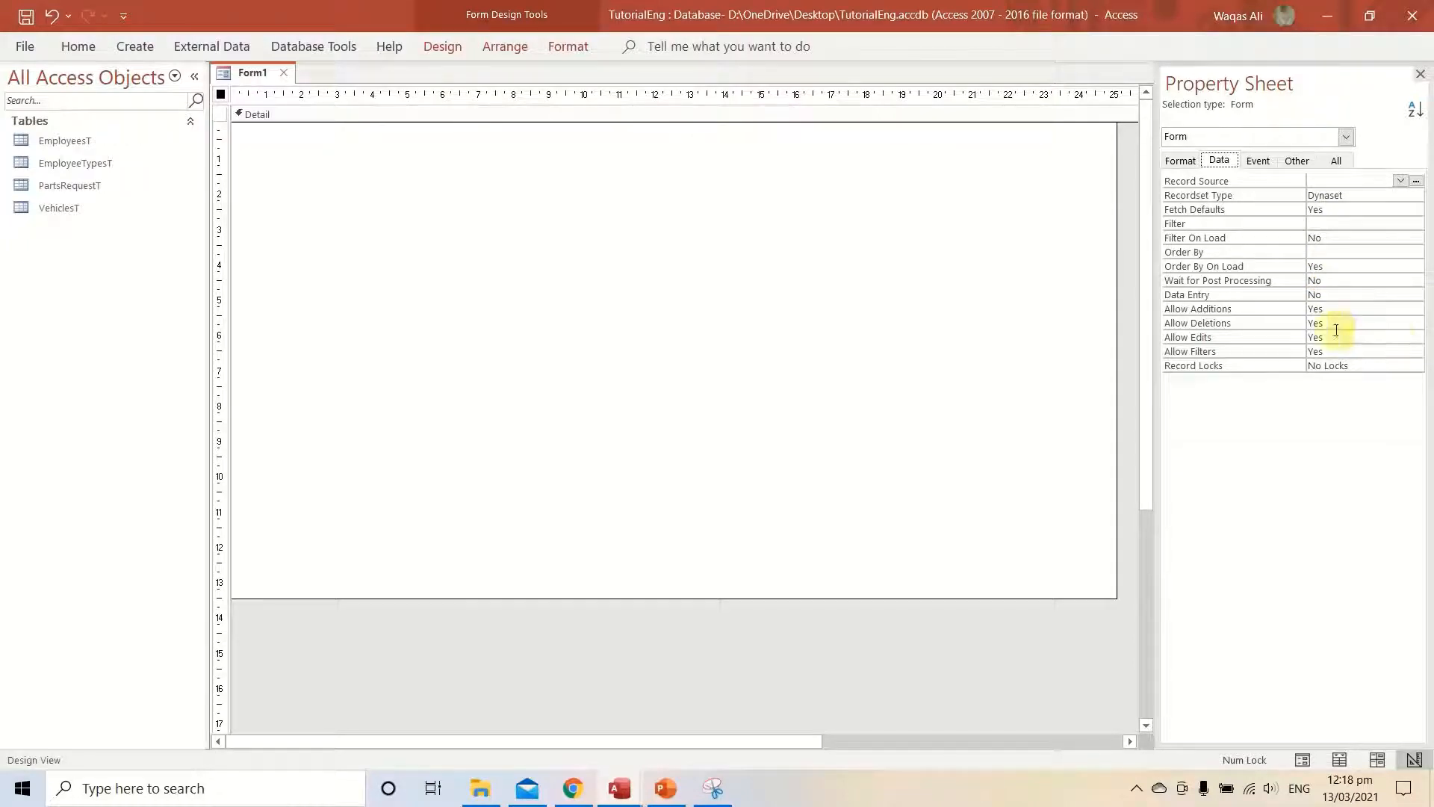
left_click(1137, 788)
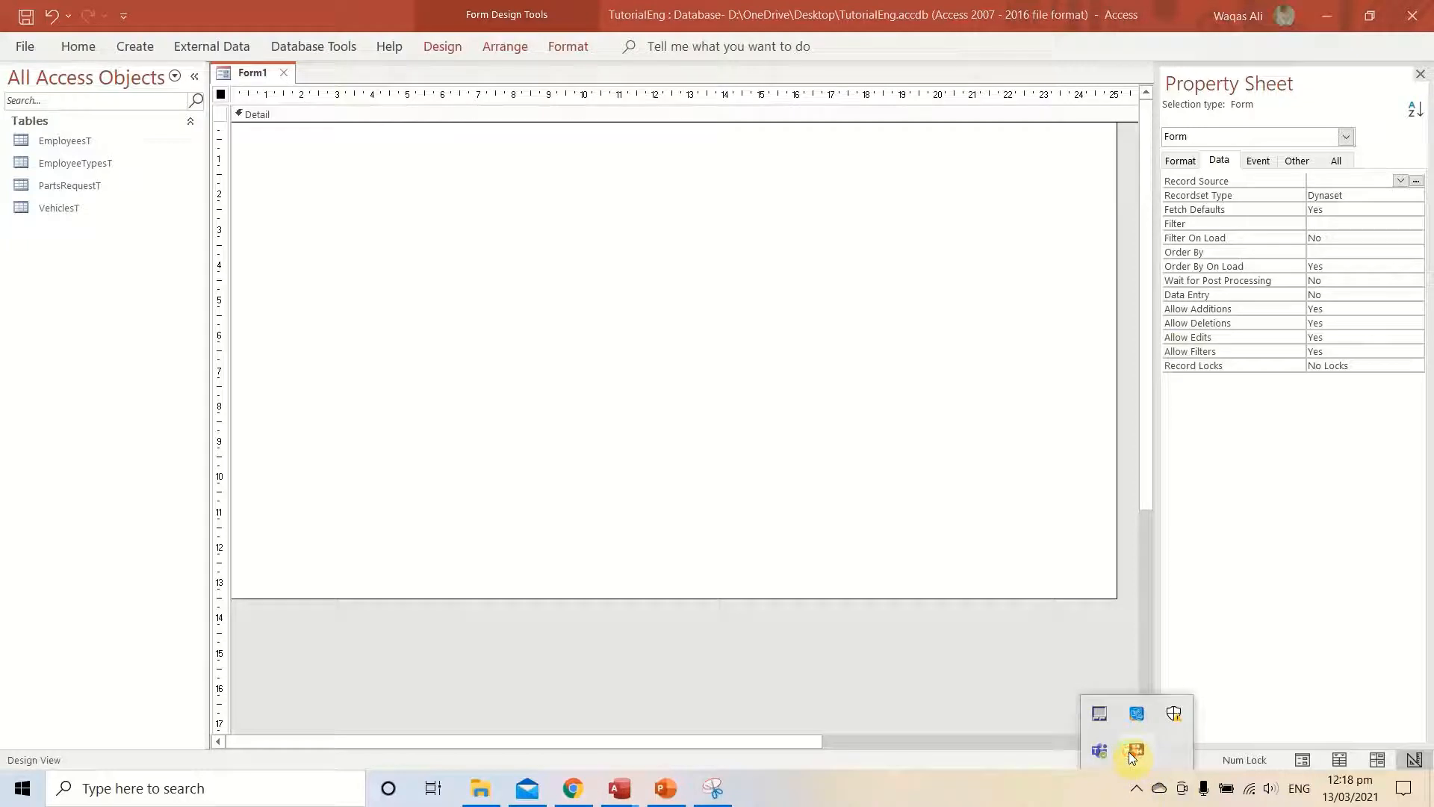
right_click(1132, 753)
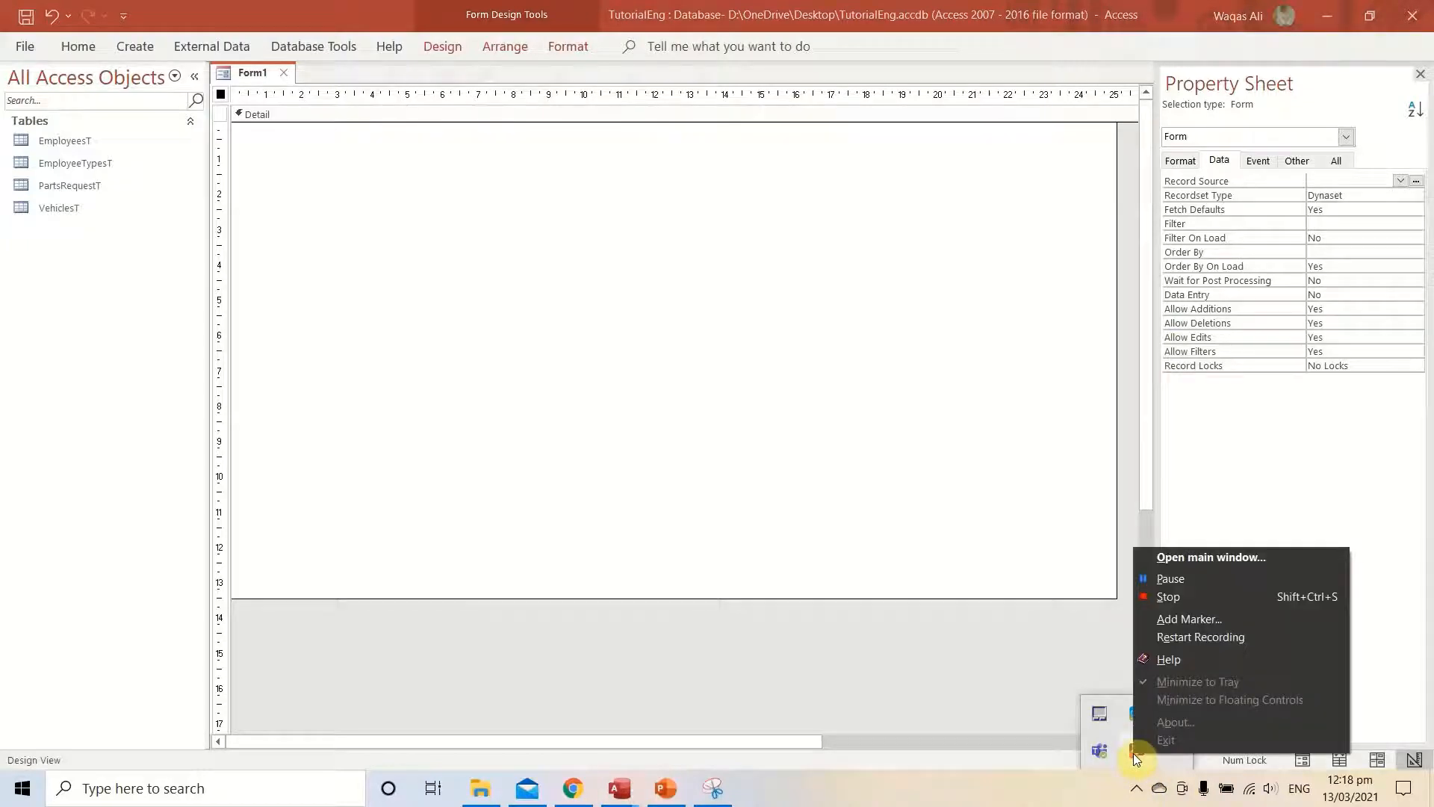
left_click(1170, 579)
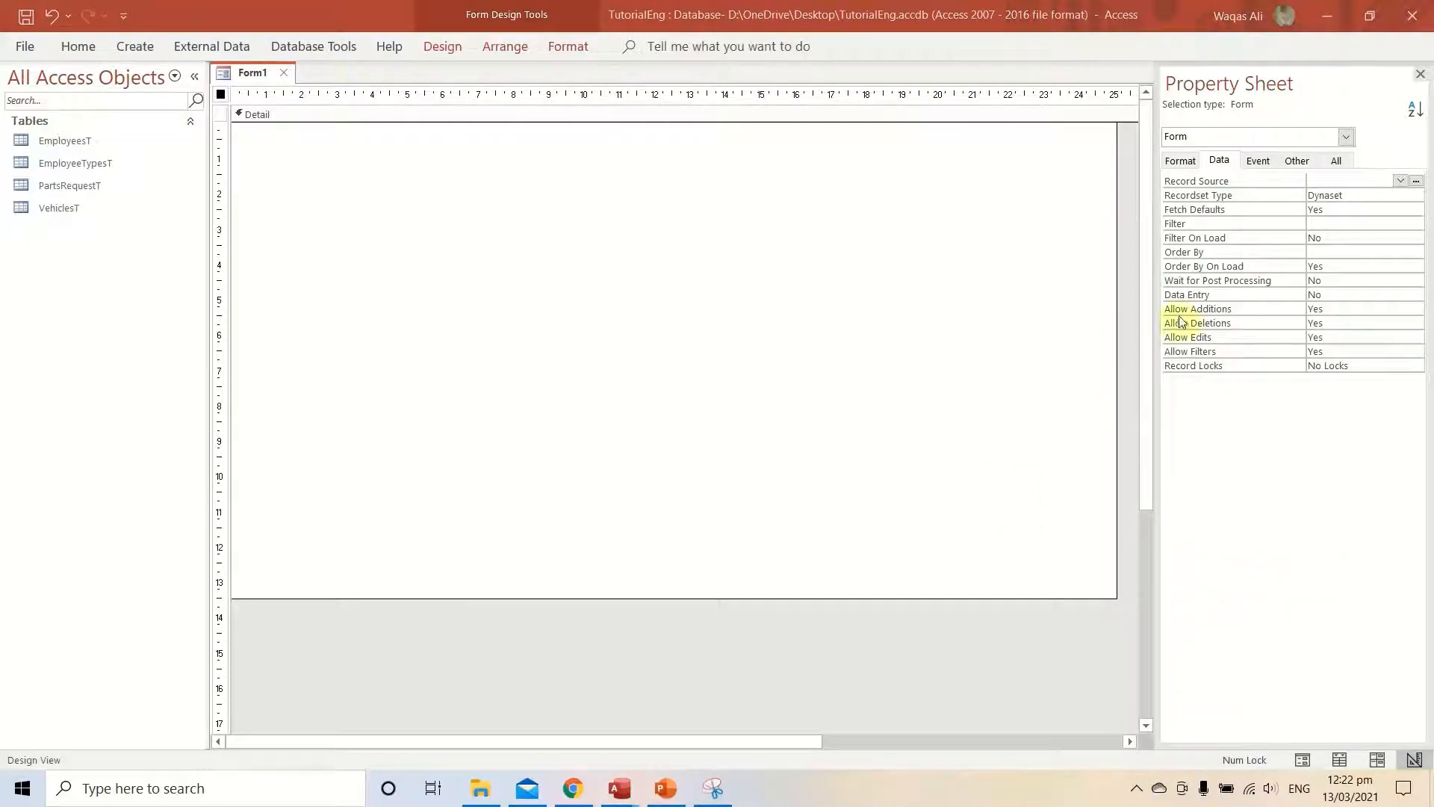
Look through the form's Event properties and its Other properties.
left_click(1258, 162)
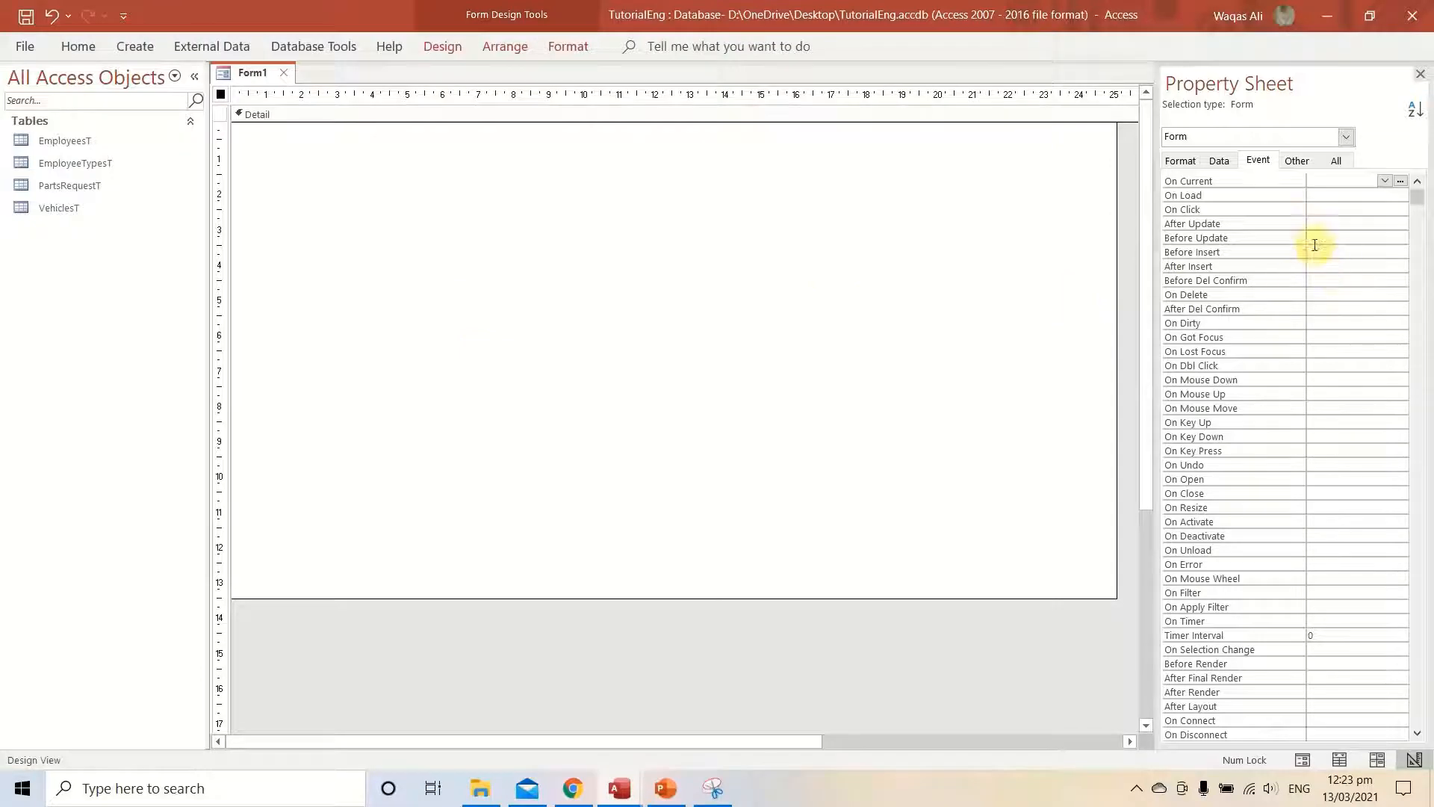
scroll(1258, 396, "down", 1)
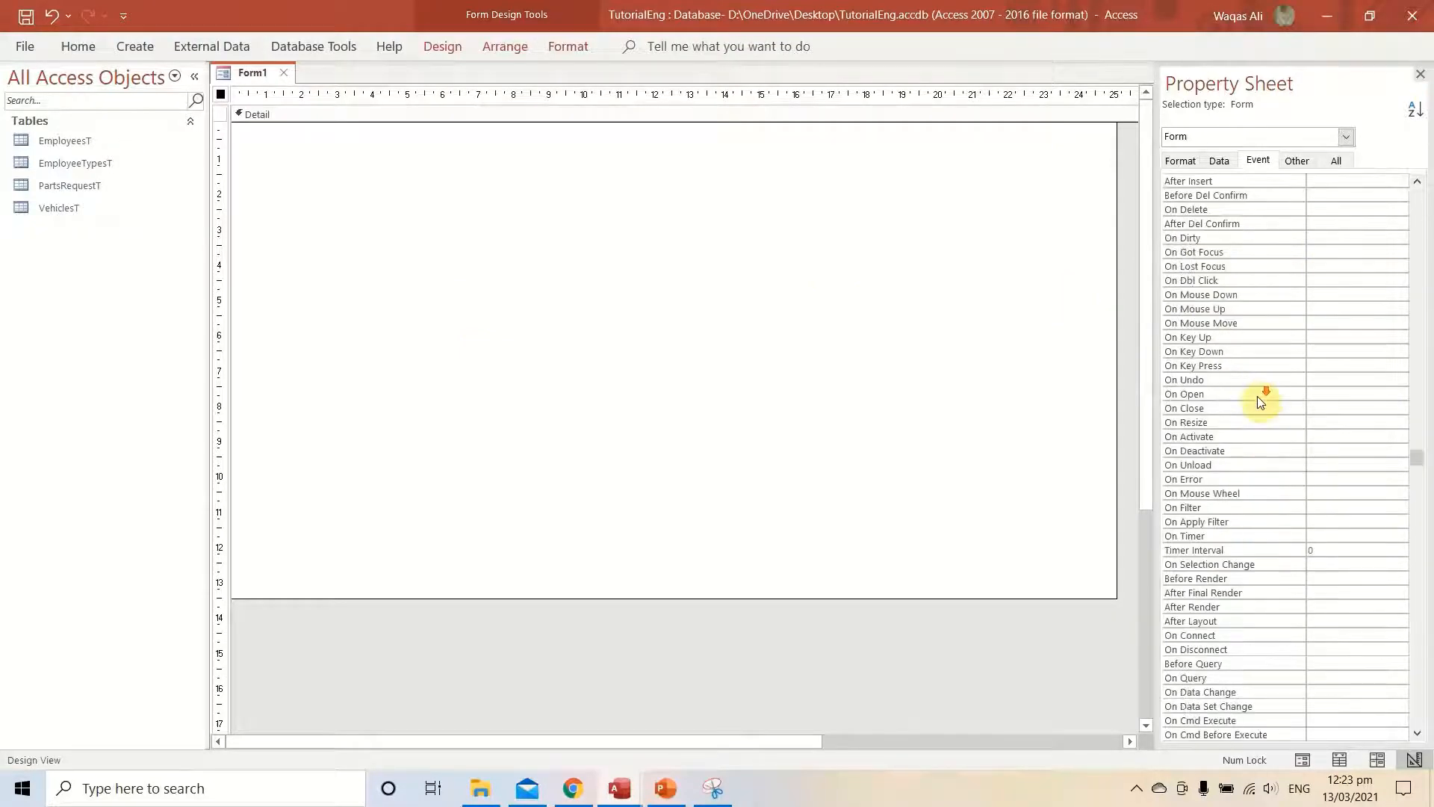
scroll(1252, 281, "up", 1)
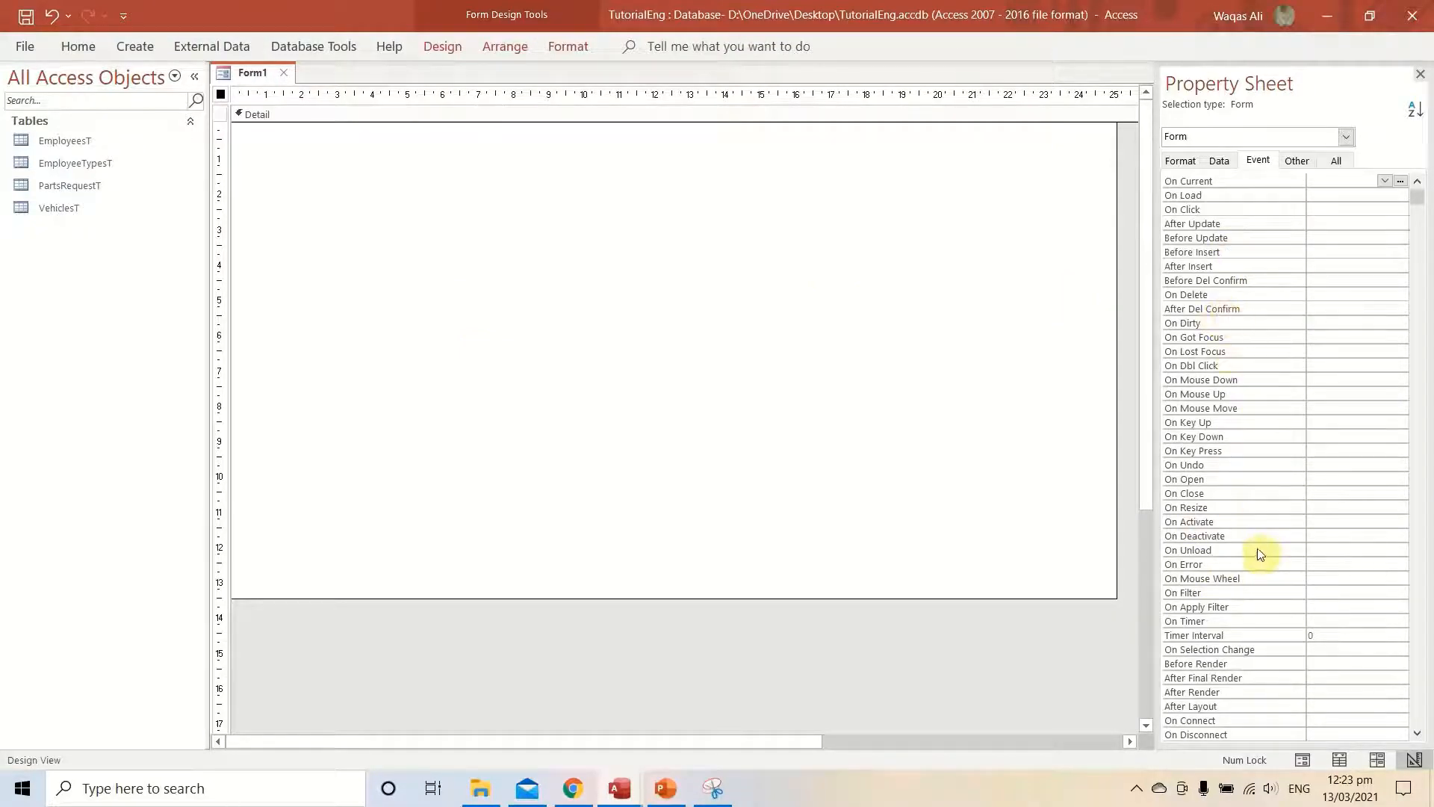
scroll(1258, 545, "down", 4)
scroll(1268, 538, "up", 4)
left_click(1258, 160)
left_click(1299, 162)
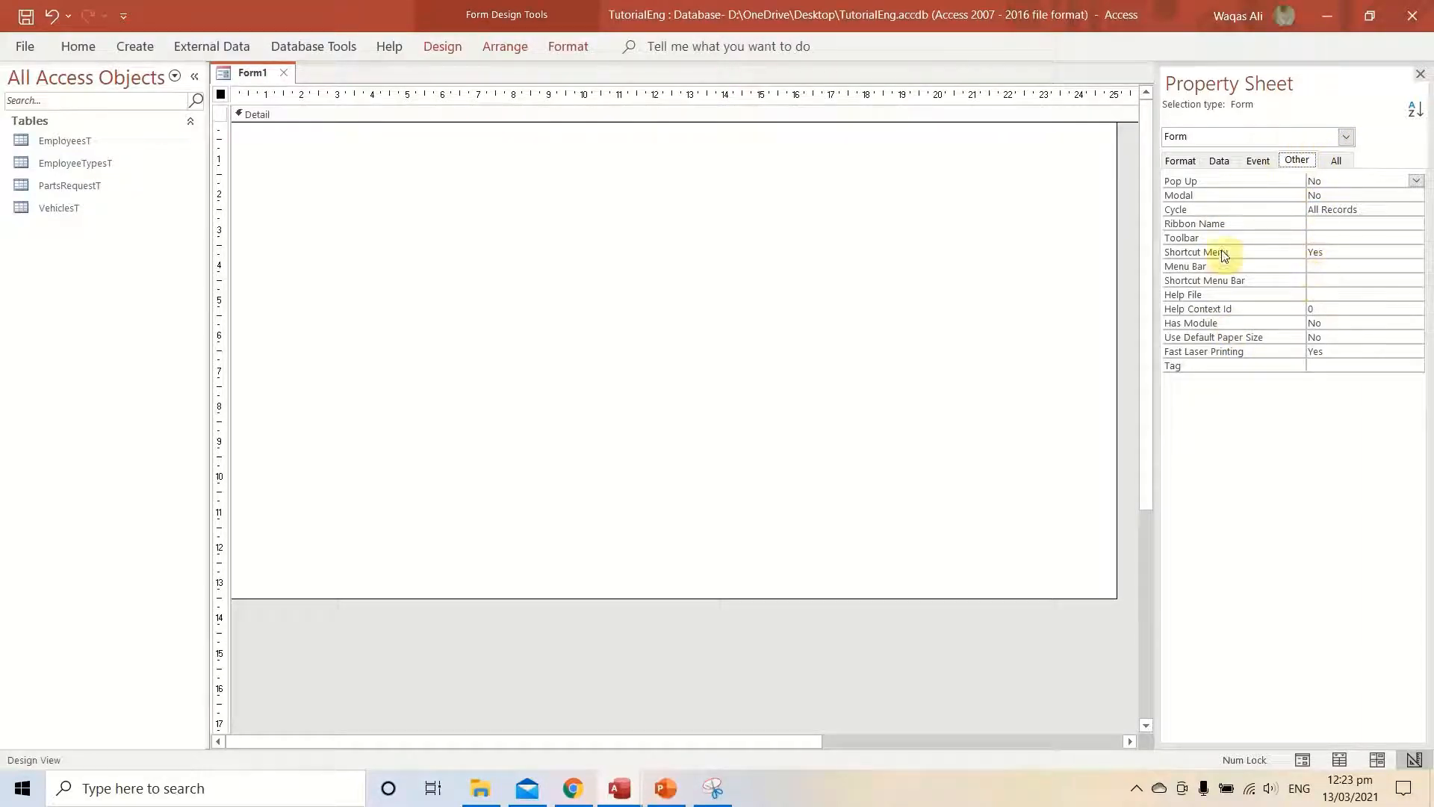
Set the form's Record Selectors property to No.
left_click(1191, 164)
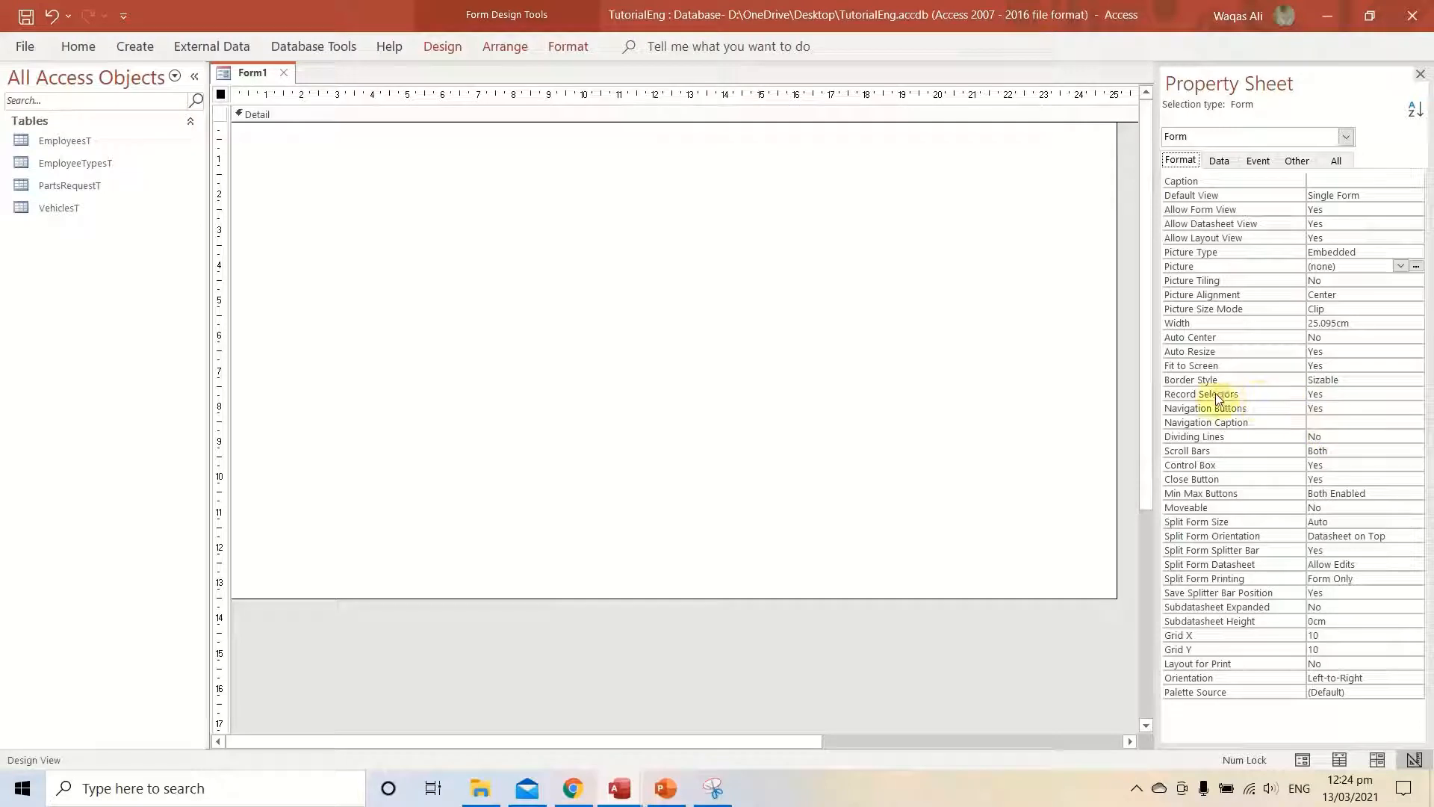
left_click(1344, 395)
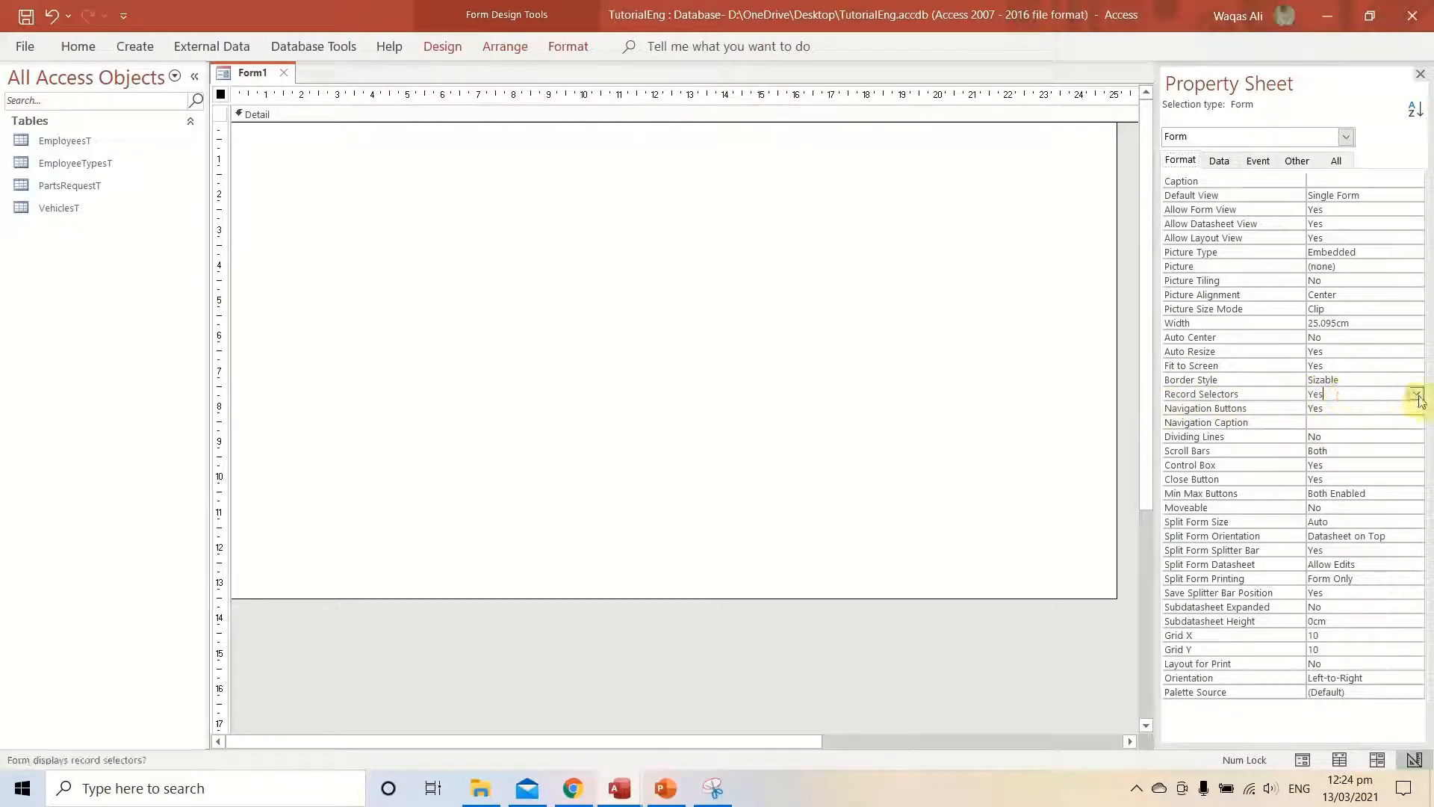
left_click(1417, 395)
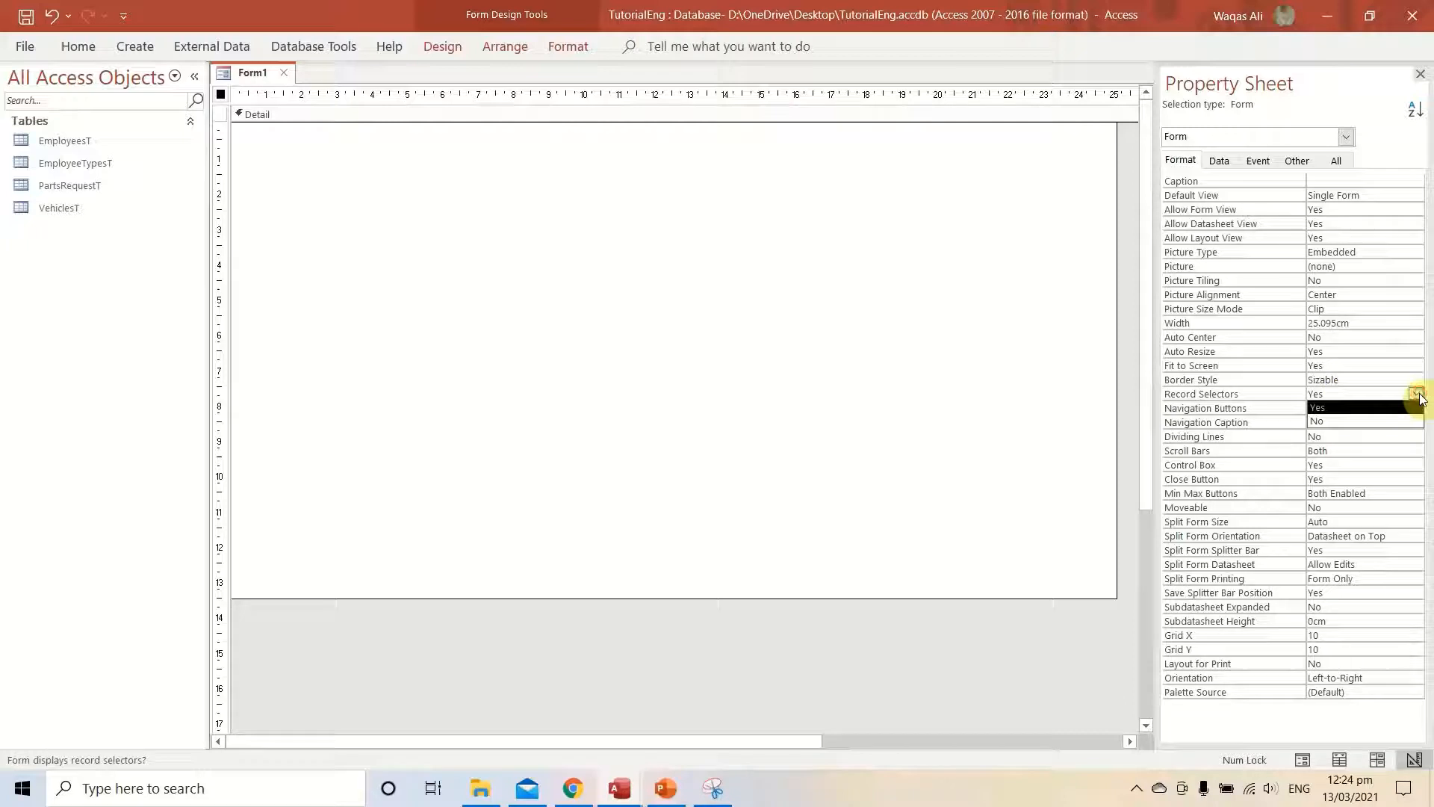
left_click(1389, 423)
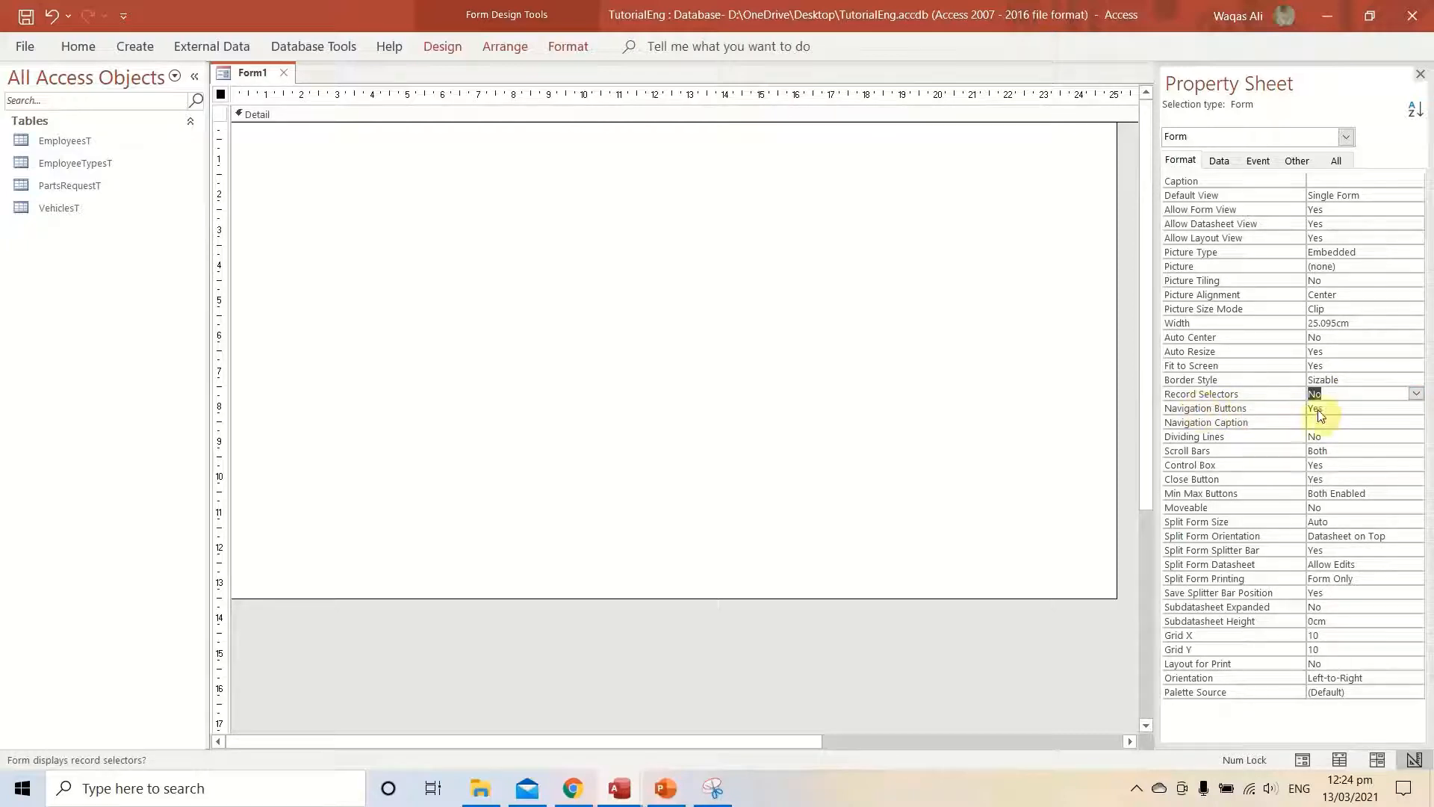
Set the form's Navigation Buttons property to No.
left_click(1326, 410)
left_click(1416, 408)
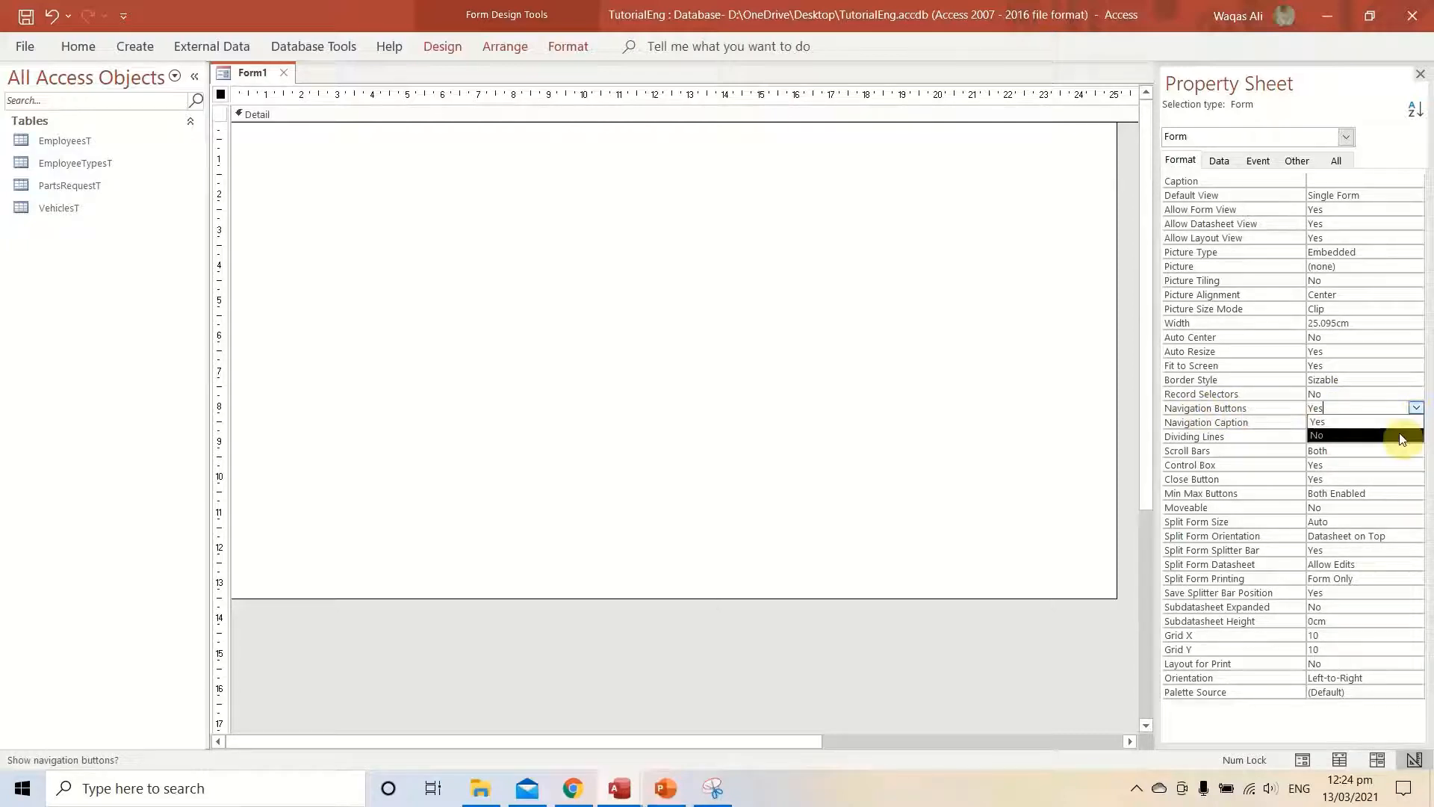
left_click(1401, 438)
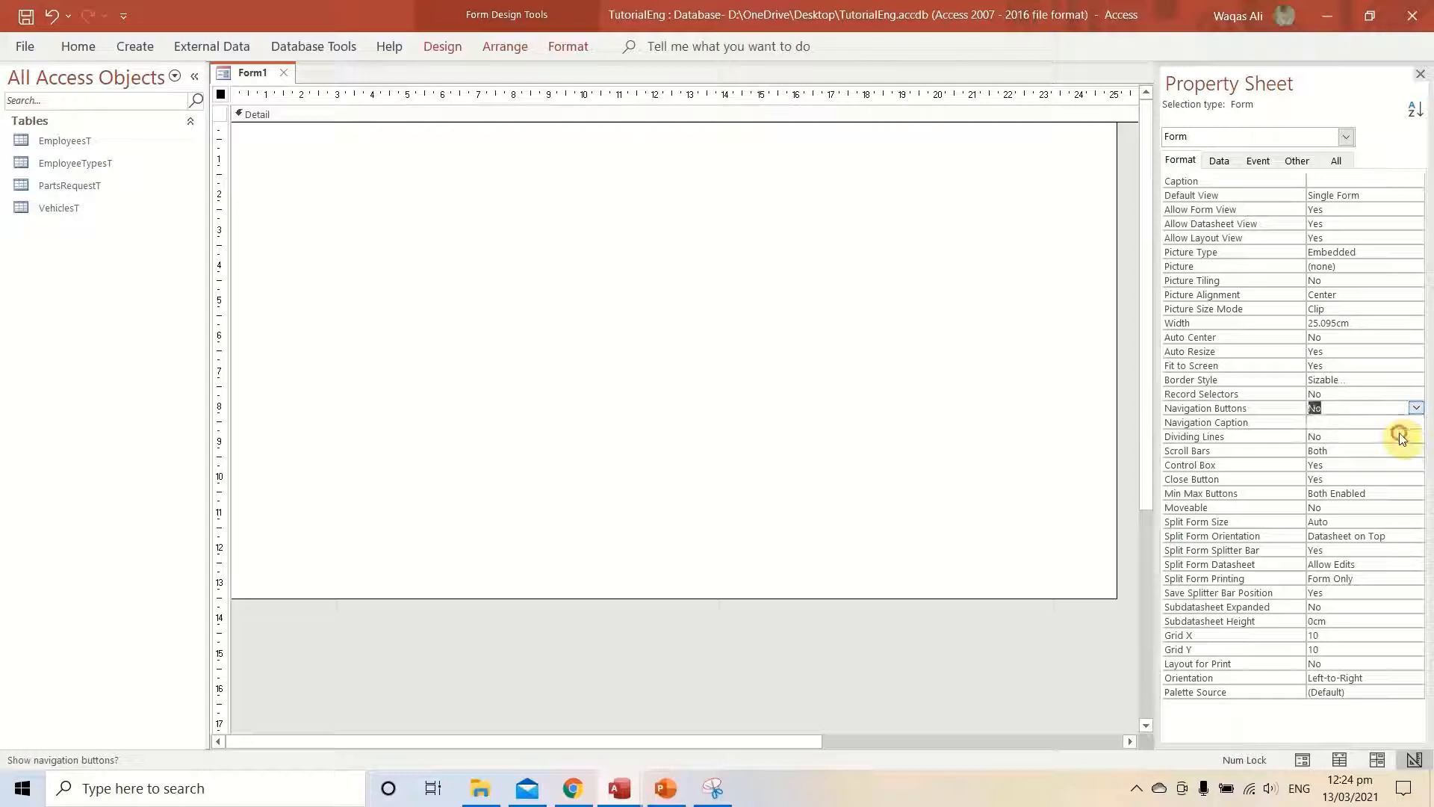
Preview the unsaved form in Form View and return it to Design View.
right_click(248, 74)
left_click(316, 172)
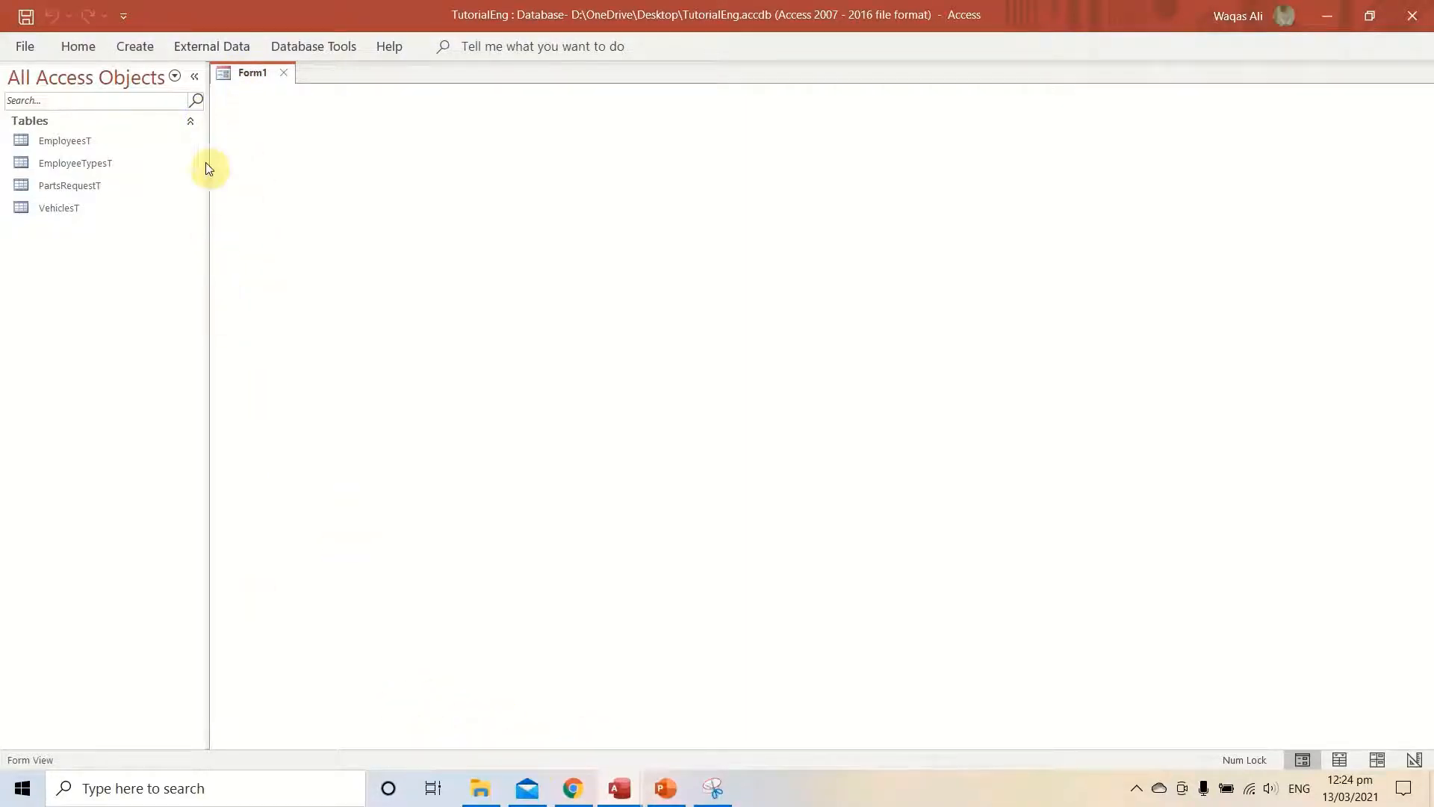
right_click(611, 164)
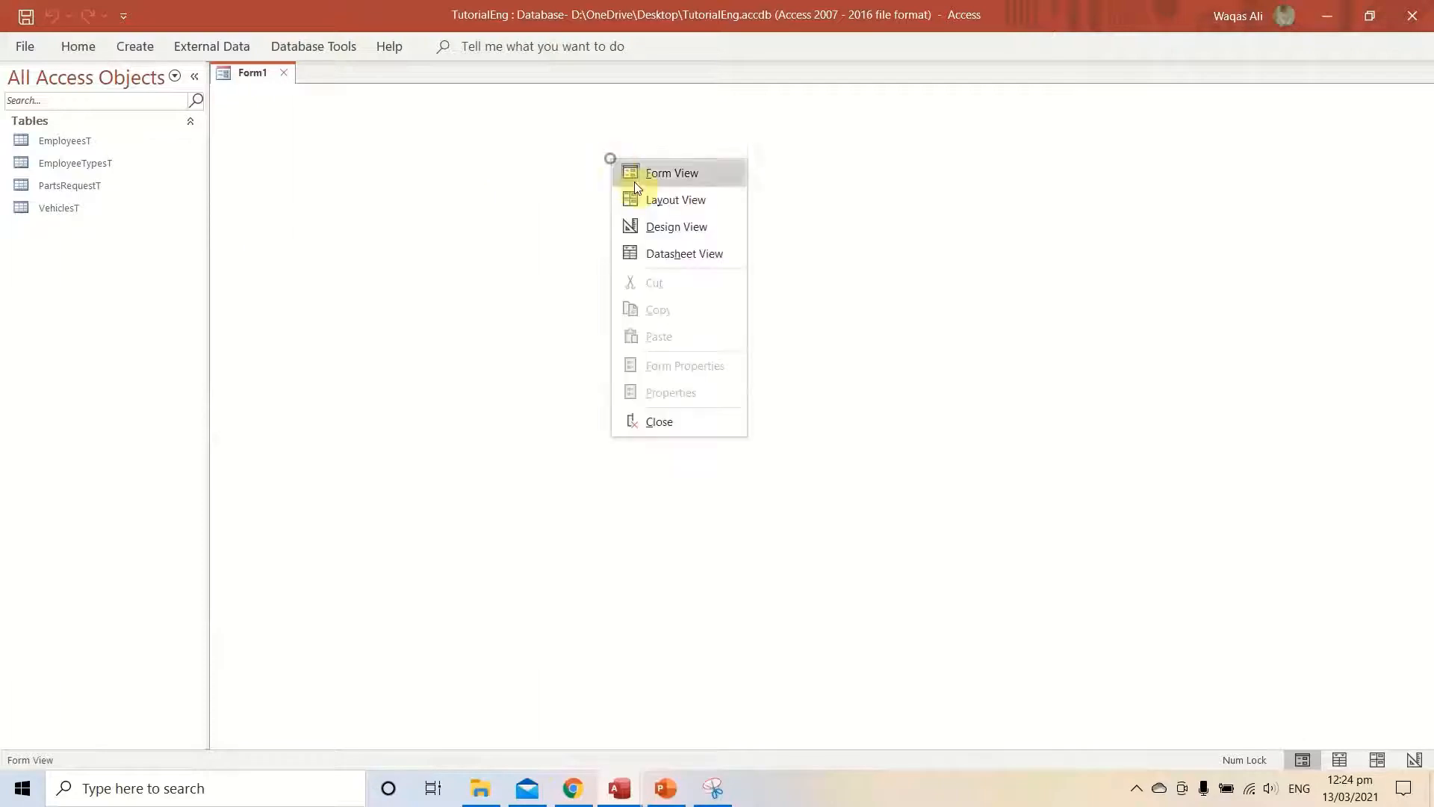
left_click(656, 222)
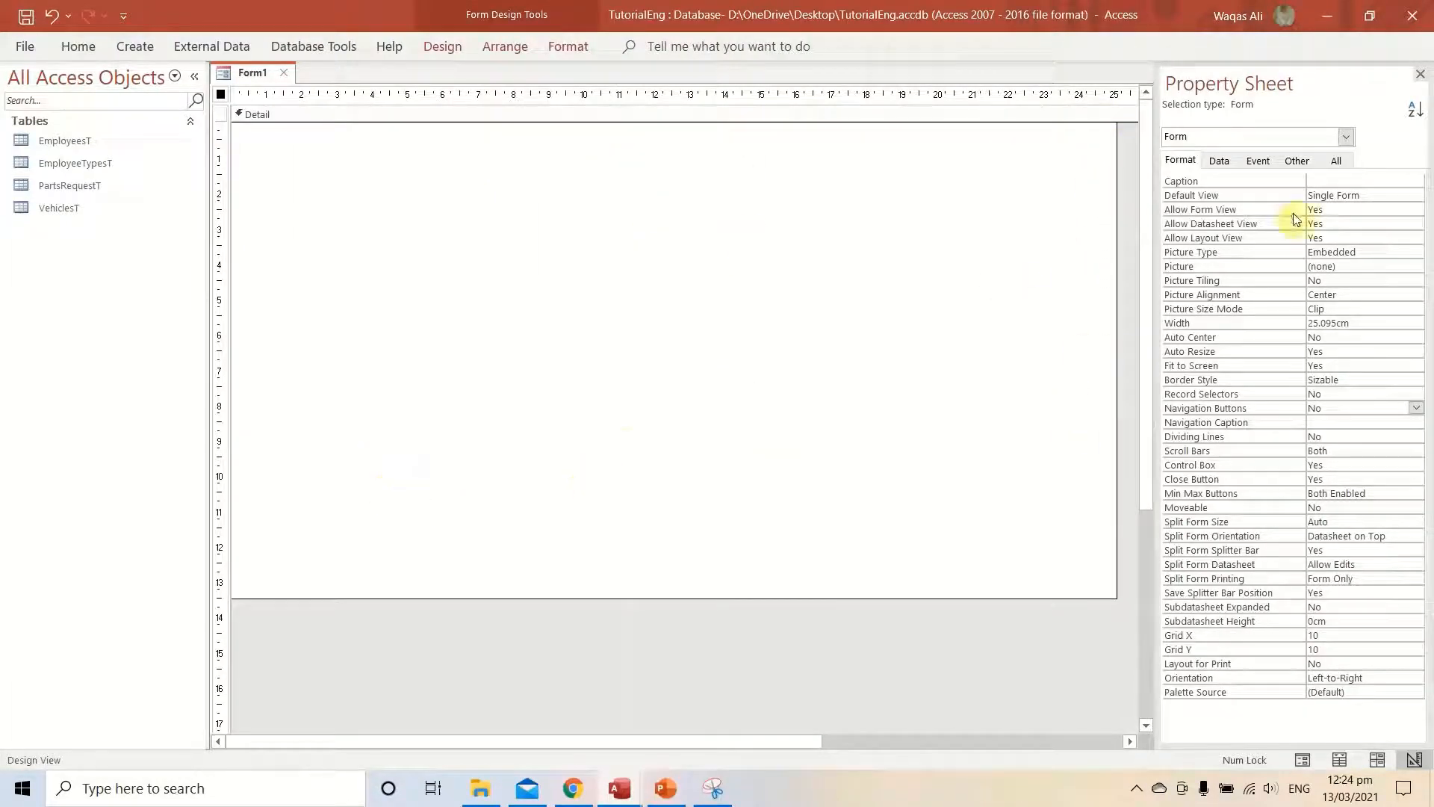
Review the choices offered for the form's Default View property and look over the Detail section.
left_click(1378, 196)
left_click(1416, 195)
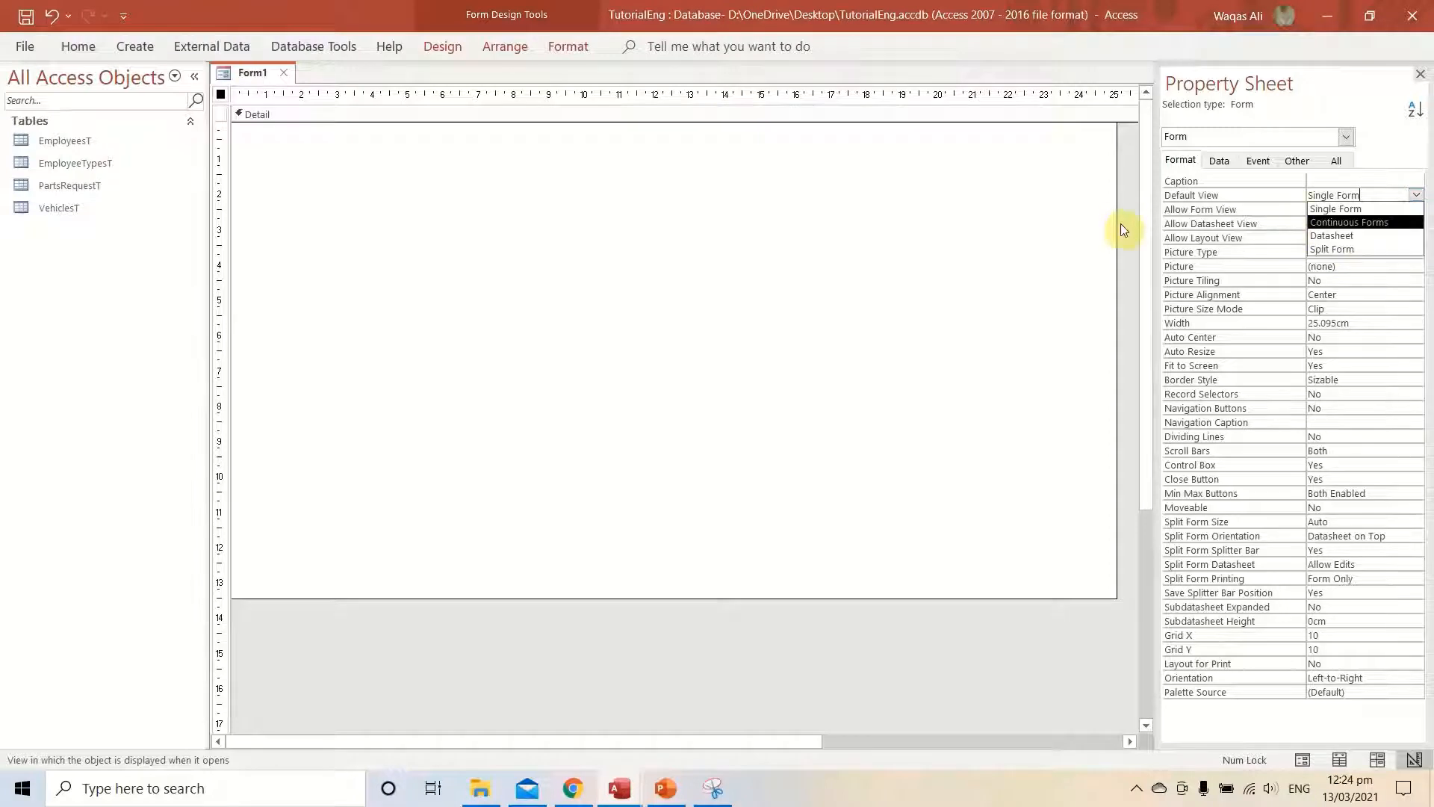
left_click(1113, 133)
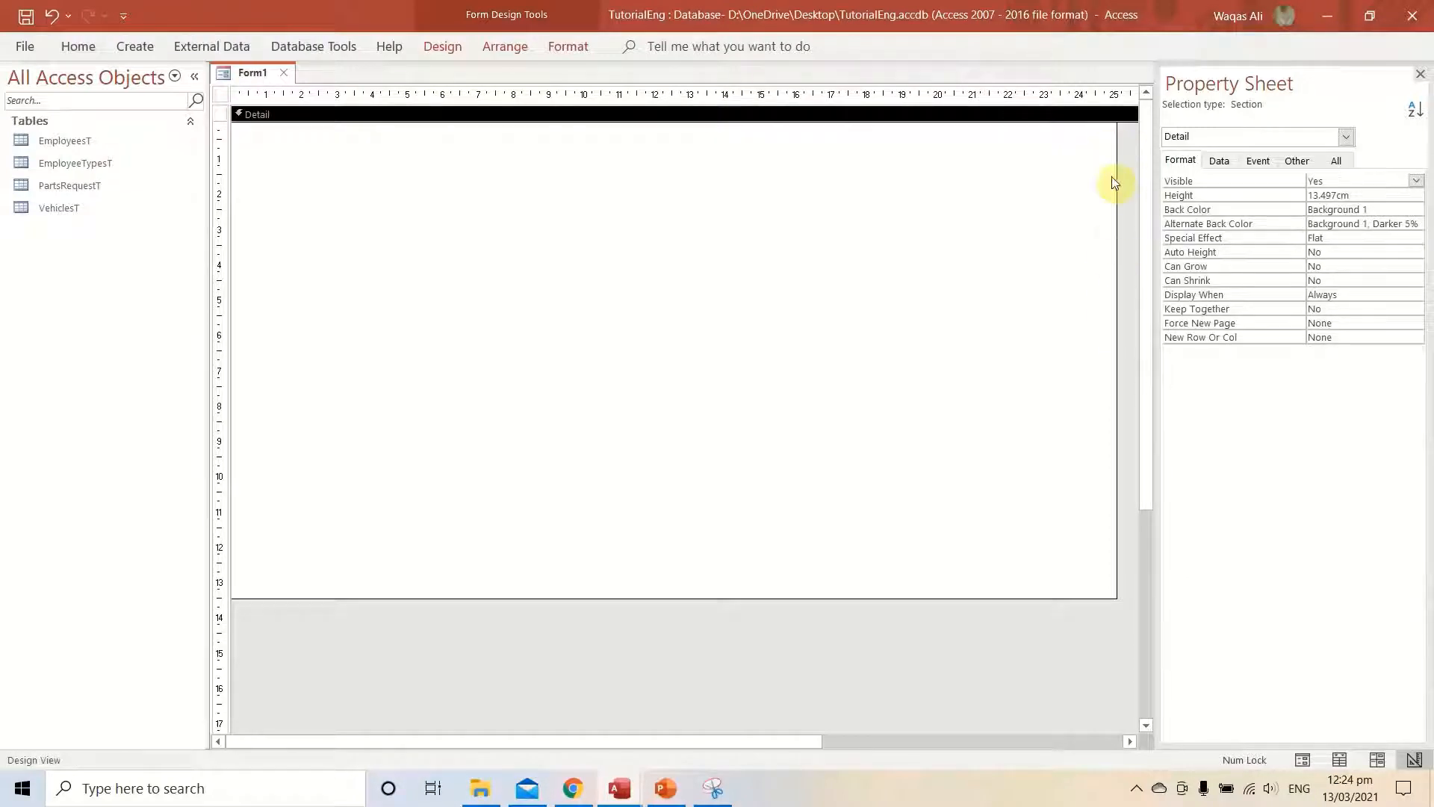
left_click_drag(1144, 199, 1148, 237)
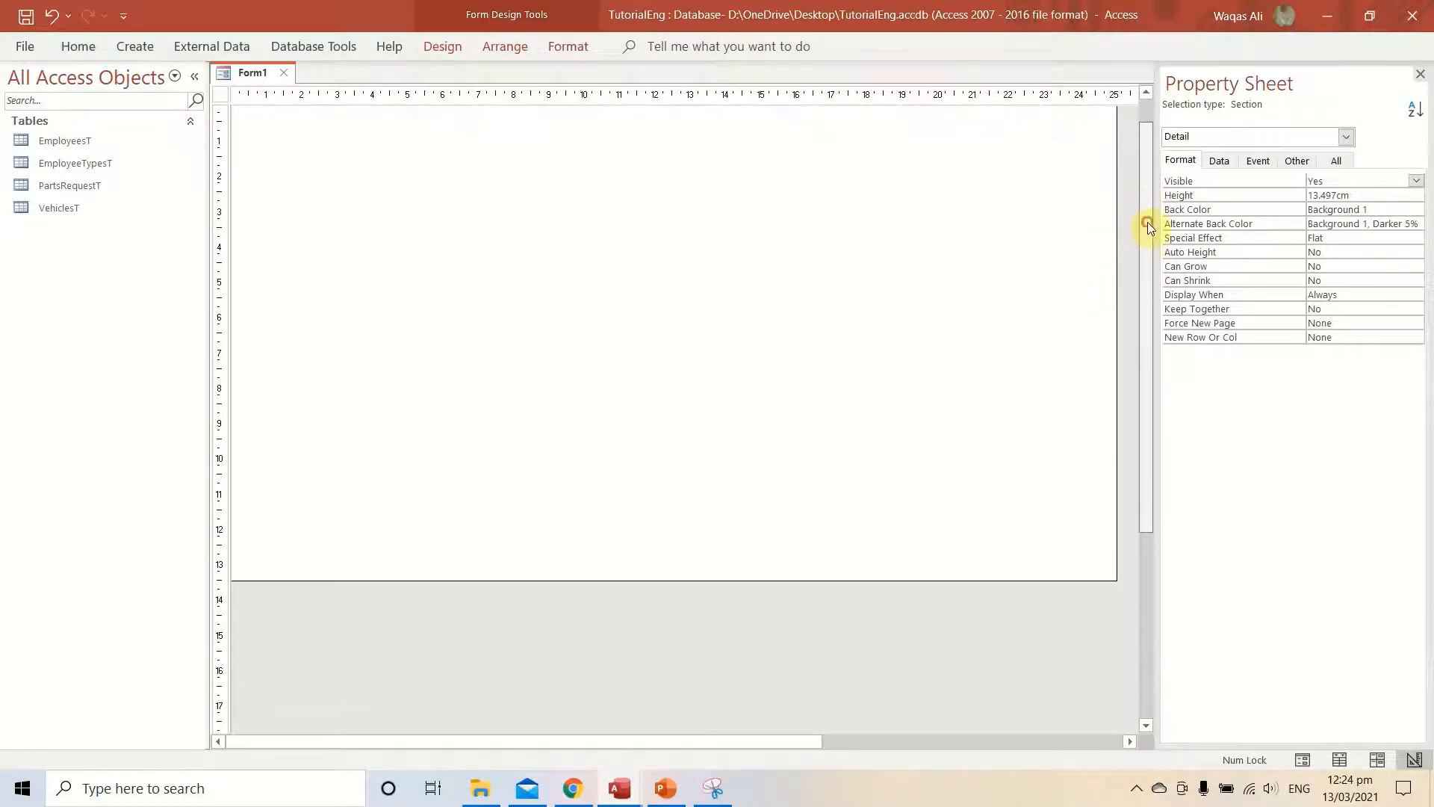
left_click(1035, 223)
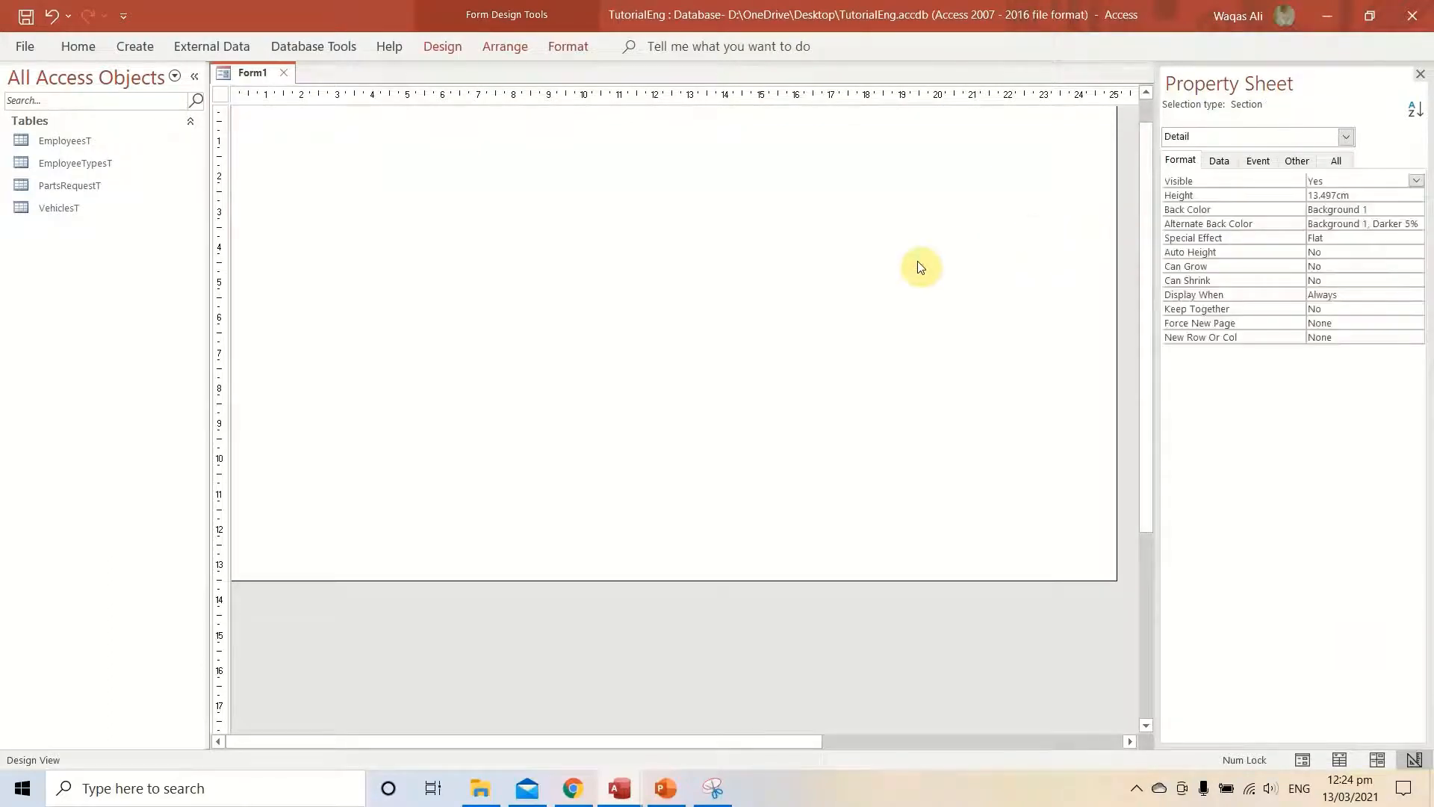
scroll(919, 262, "up", 1)
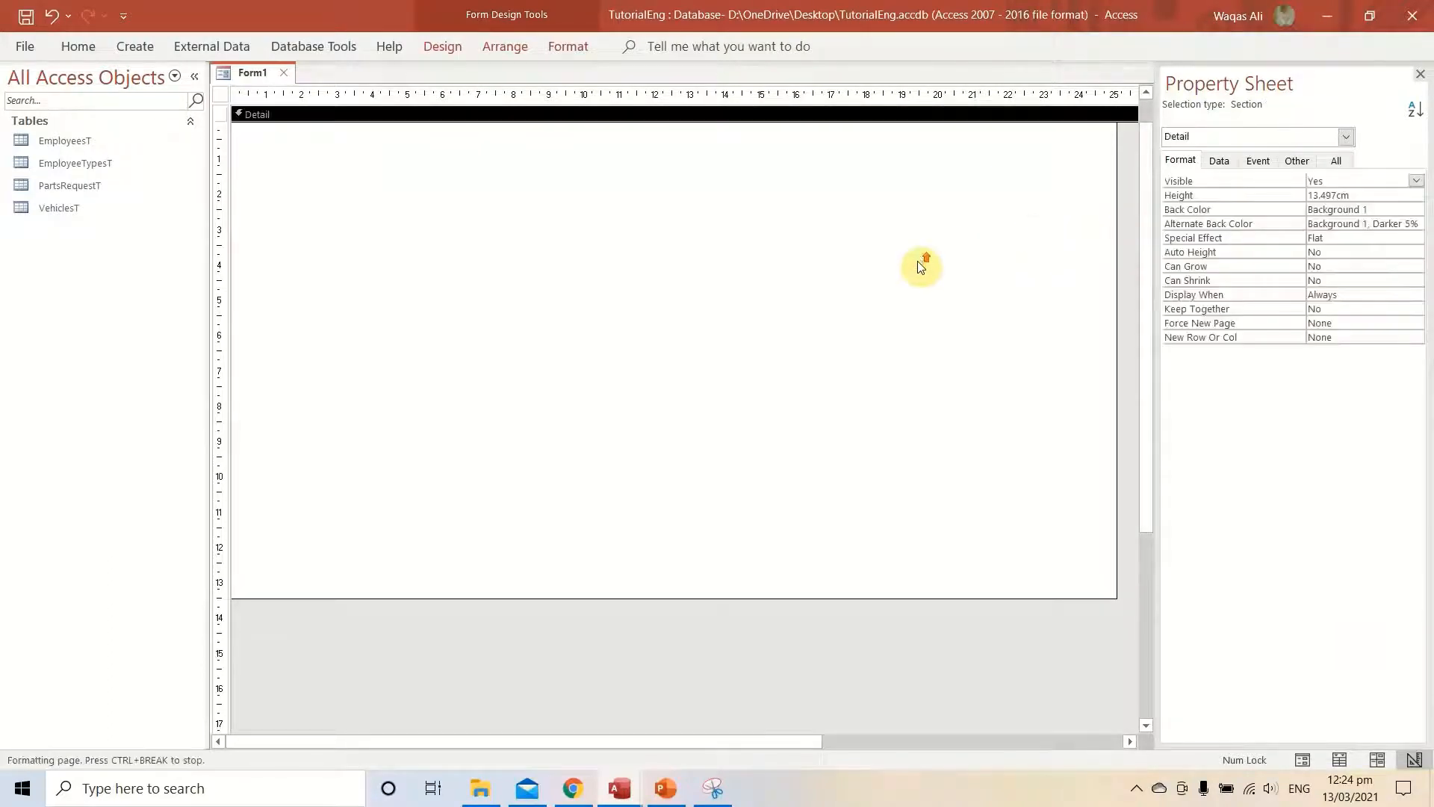
Select the whole form and set its Scroll Bars property to Neither.
left_click(220, 94)
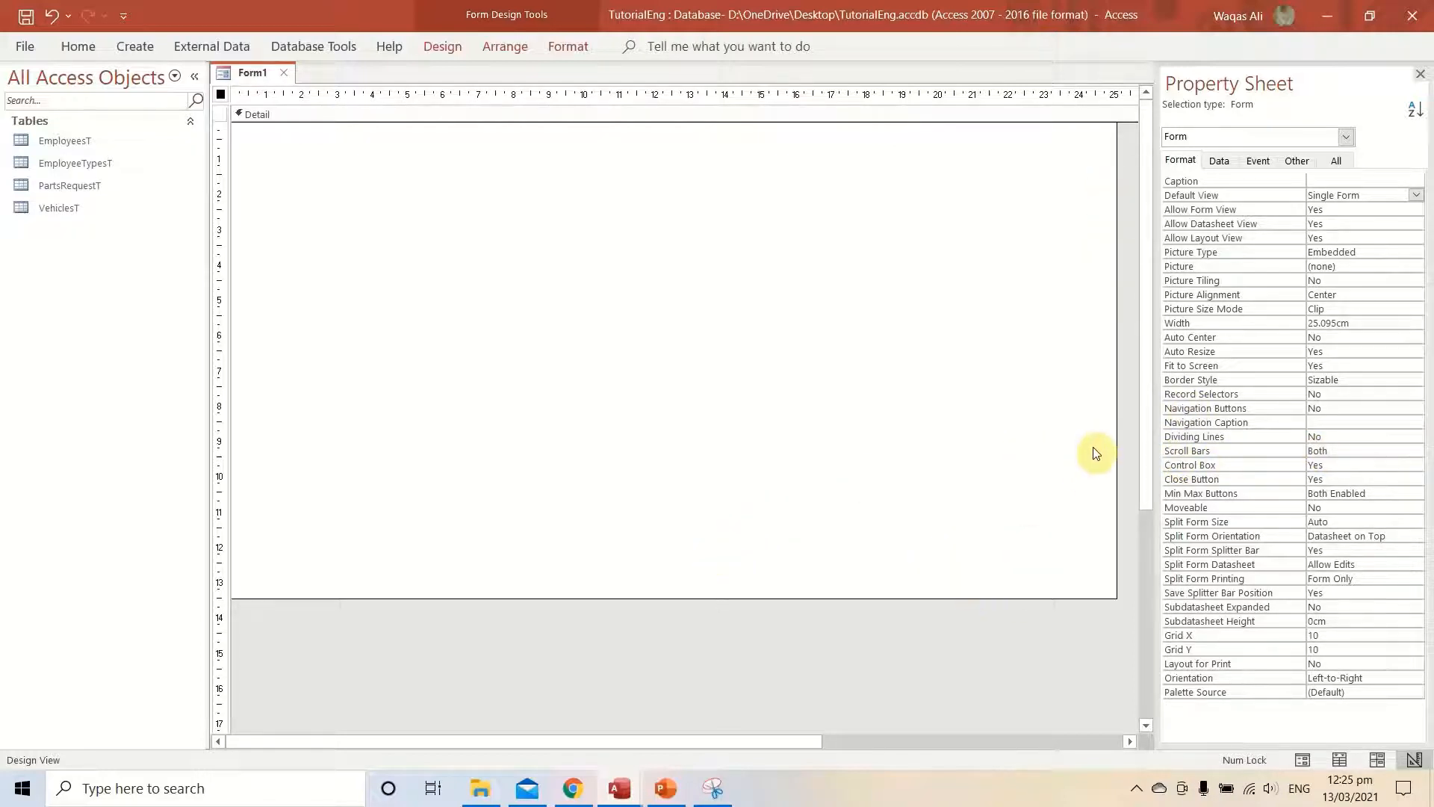
left_click(1349, 450)
left_click(1414, 451)
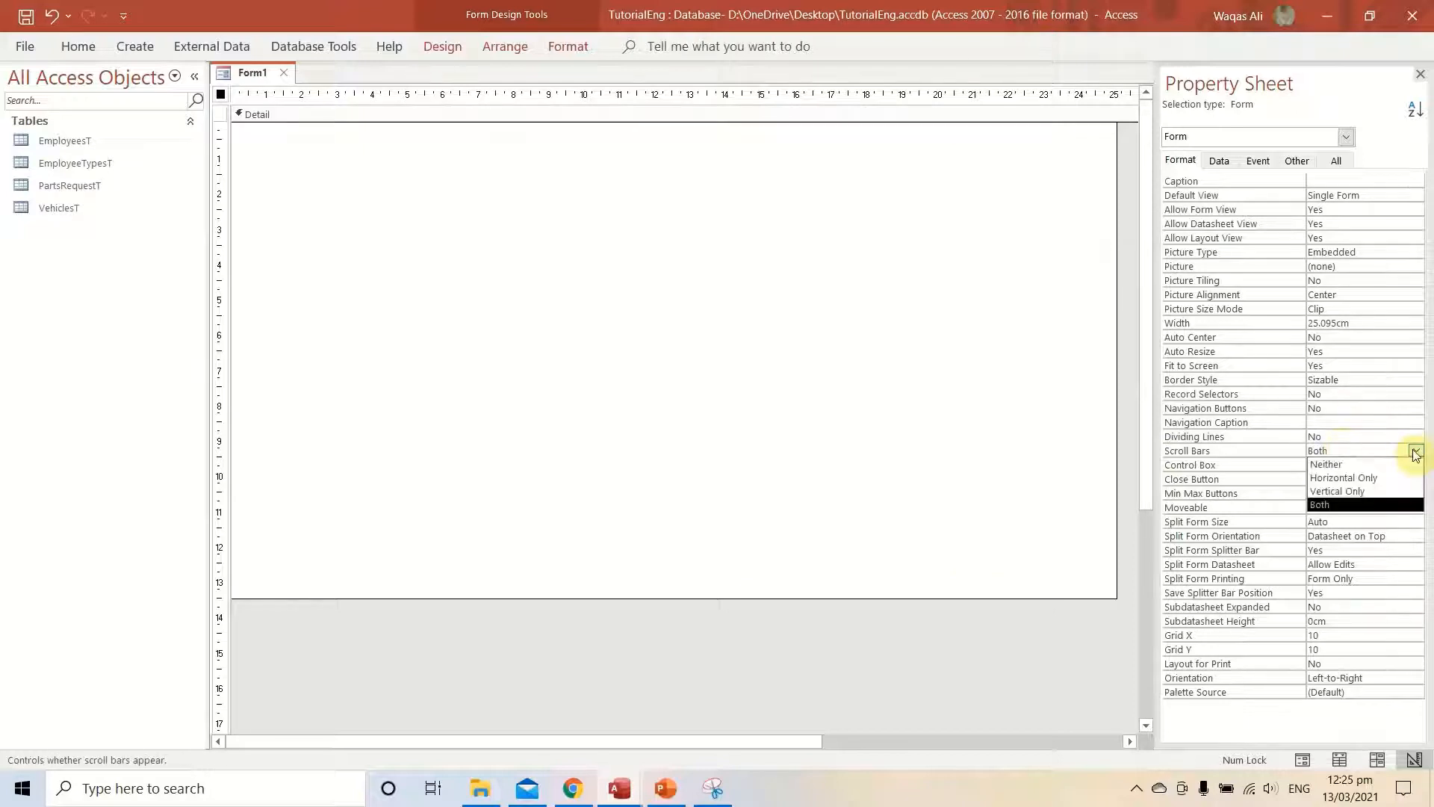
left_click(1358, 464)
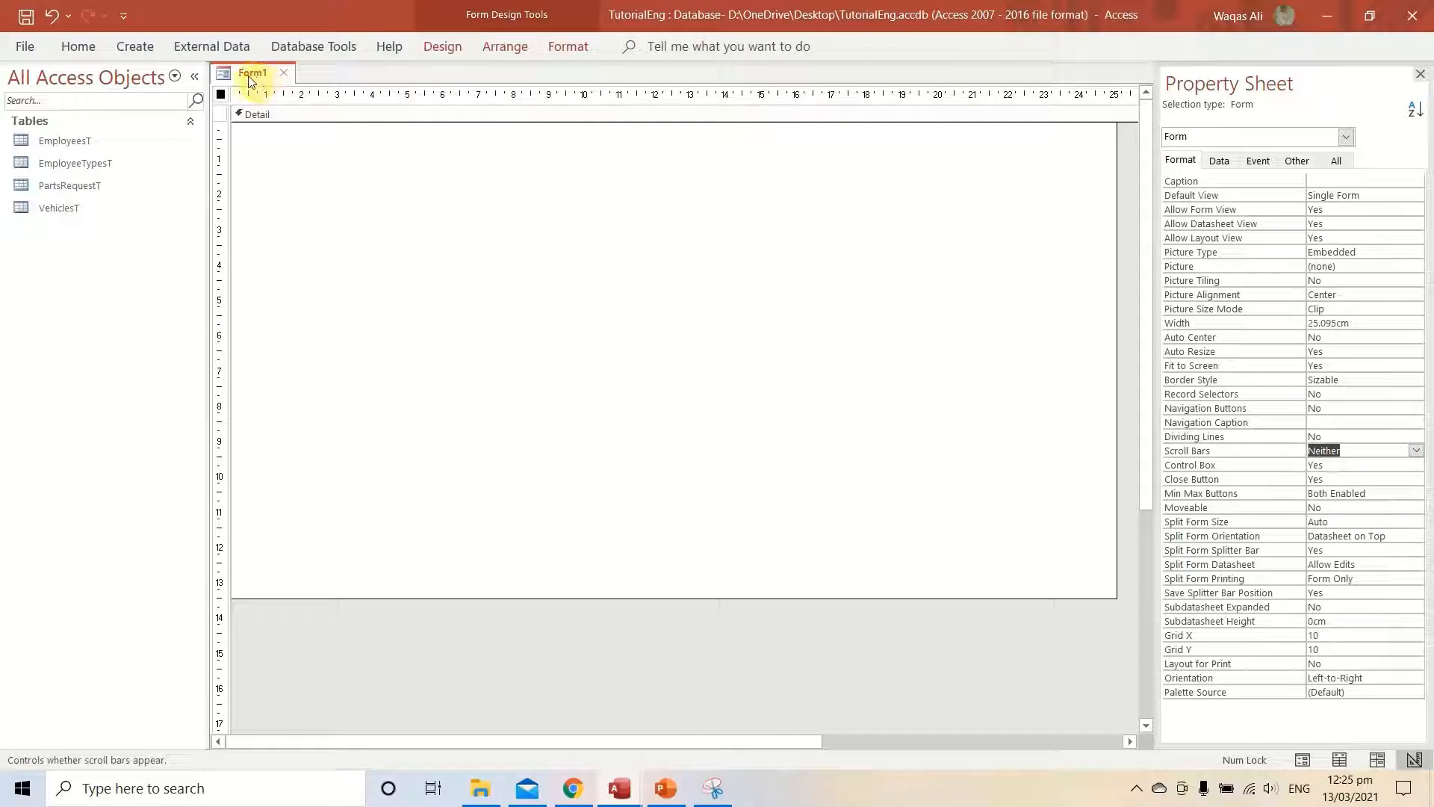
Save the form under the name LoginF.
left_click(273, 112)
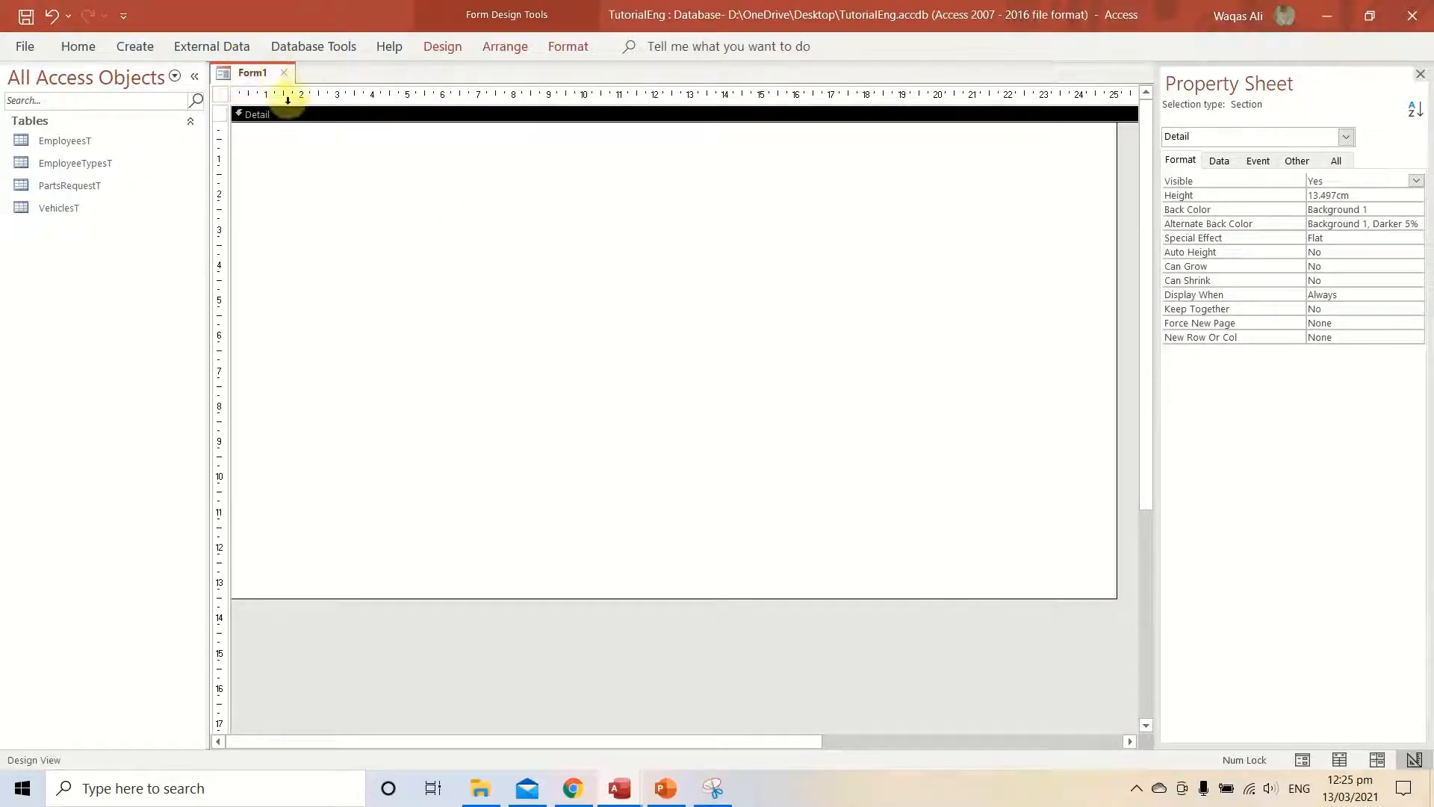
right_click(249, 73)
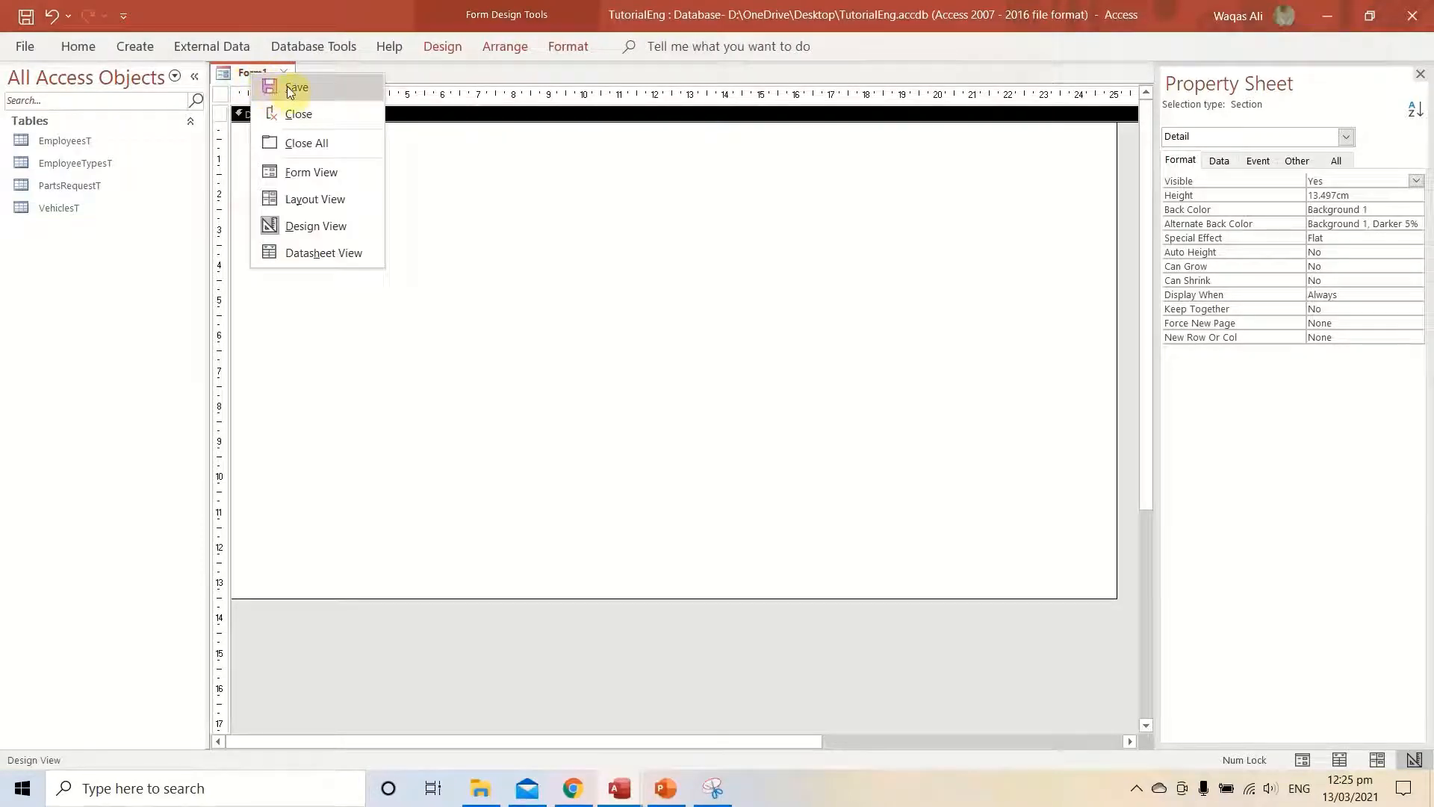
left_click(288, 90)
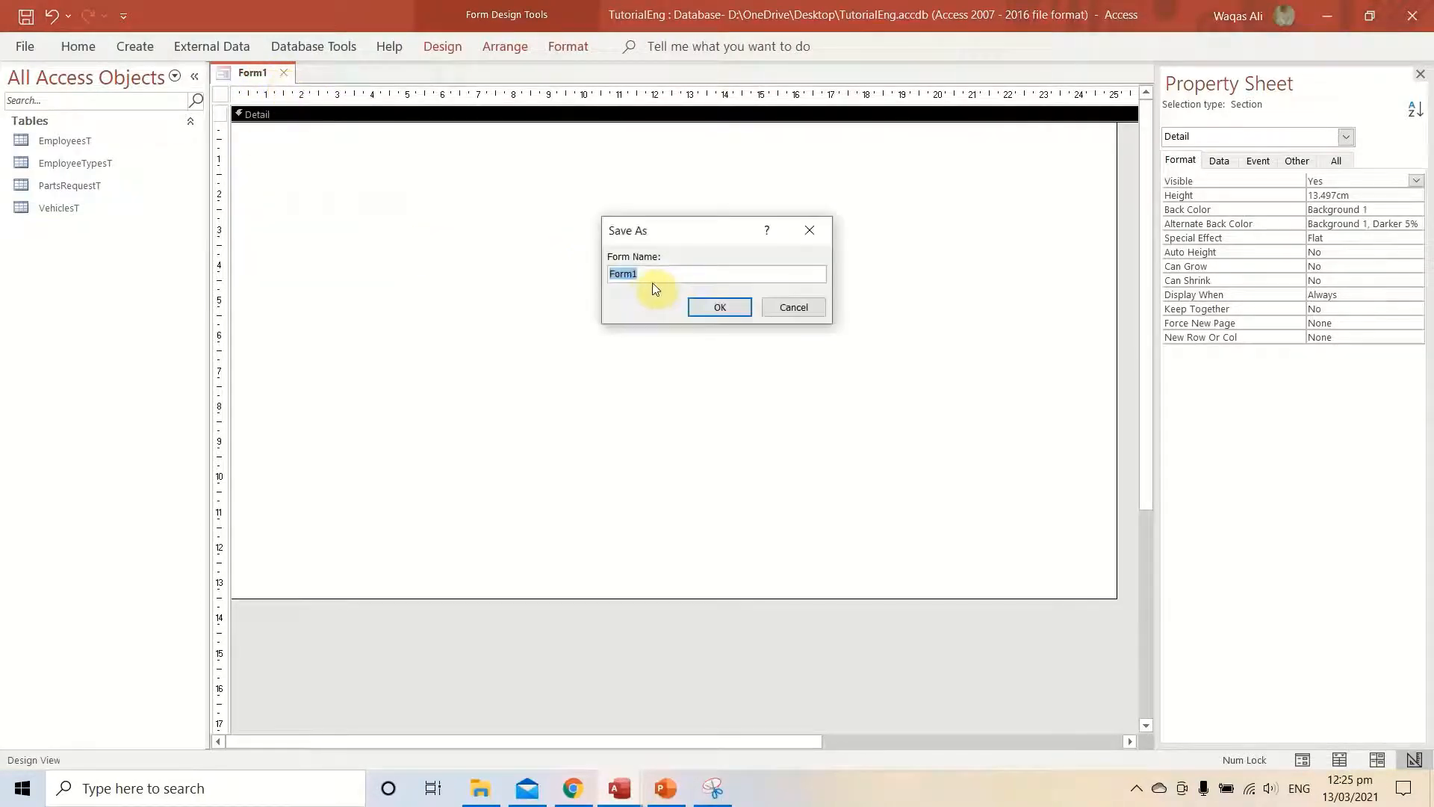
left_click(648, 278)
double_click(648, 278)
type("LoginF")
left_click(721, 307)
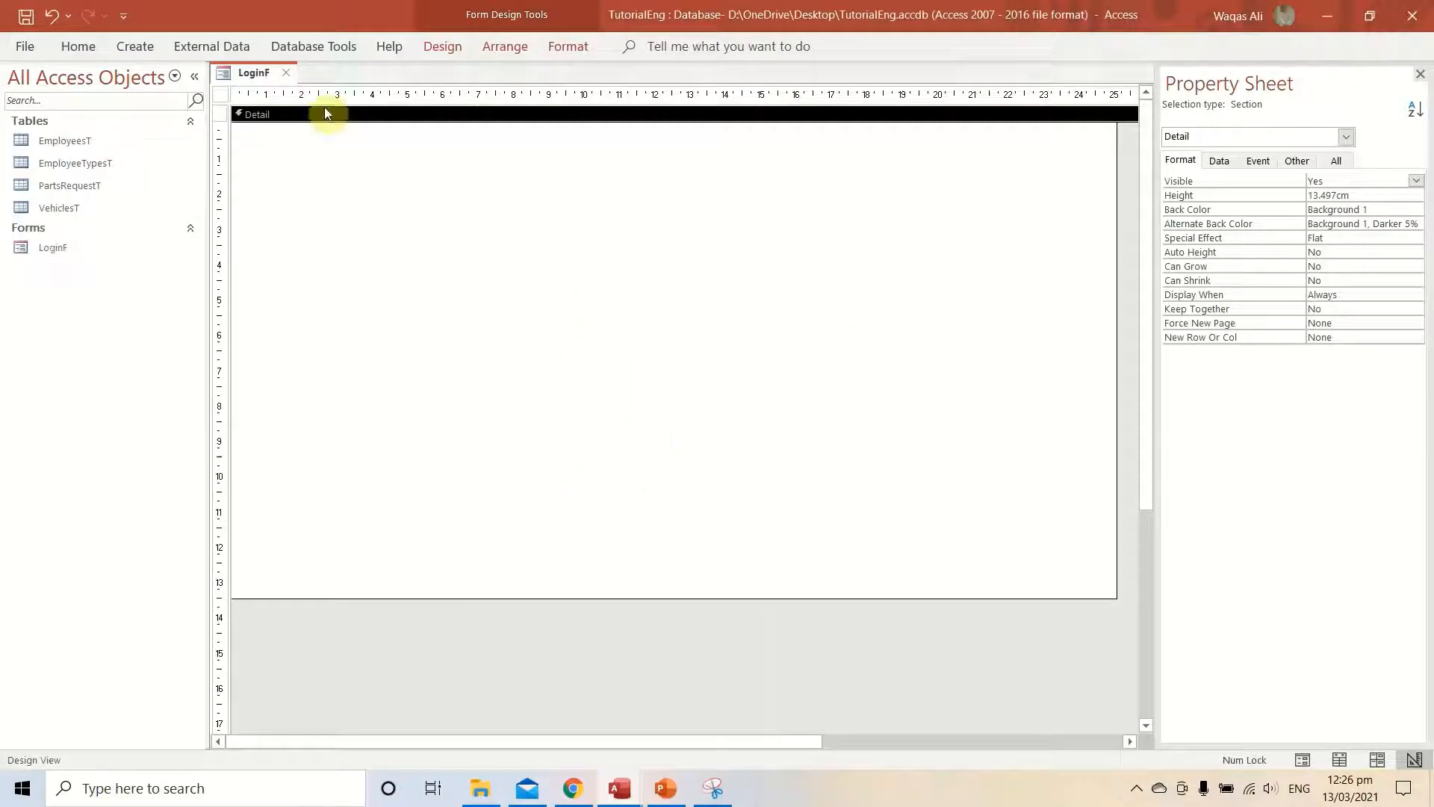
Check how LoginF looks in Form View and switch back to Design View.
right_click(250, 75)
left_click(304, 180)
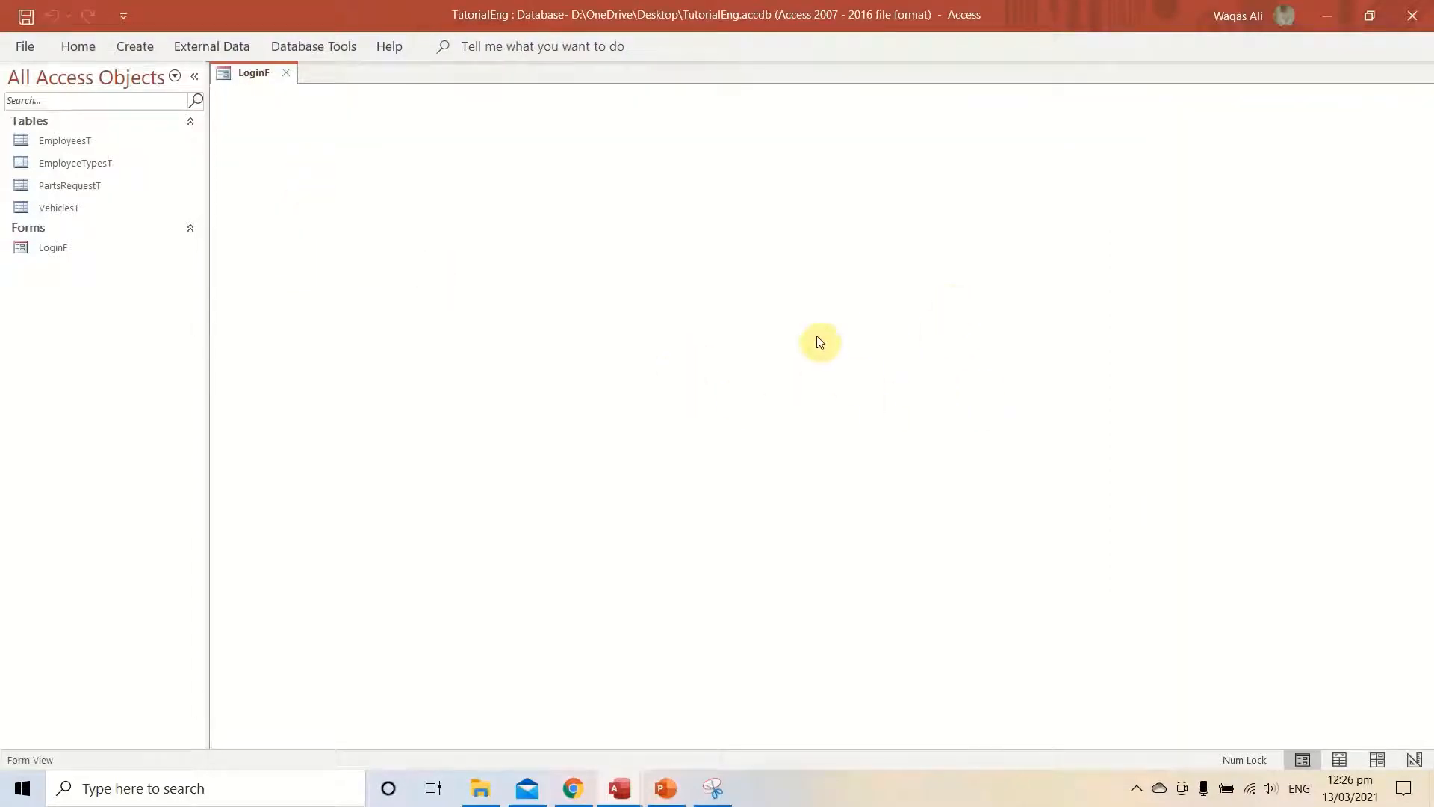
right_click(753, 227)
left_click(809, 294)
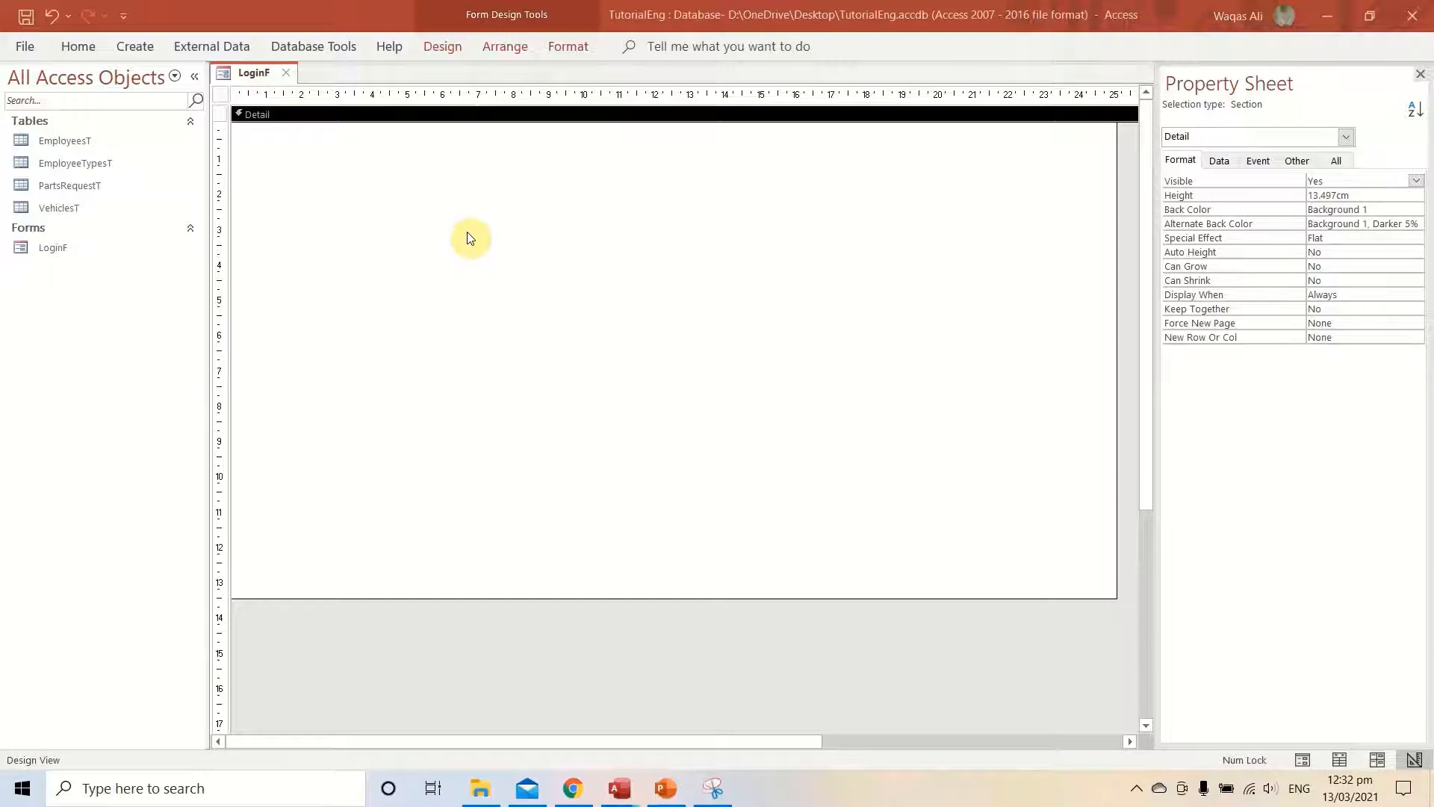
Add an unbound text box with its label to the Detail section, about 2.8 cm from the left edge and 1.6 cm from the top.
left_click(442, 47)
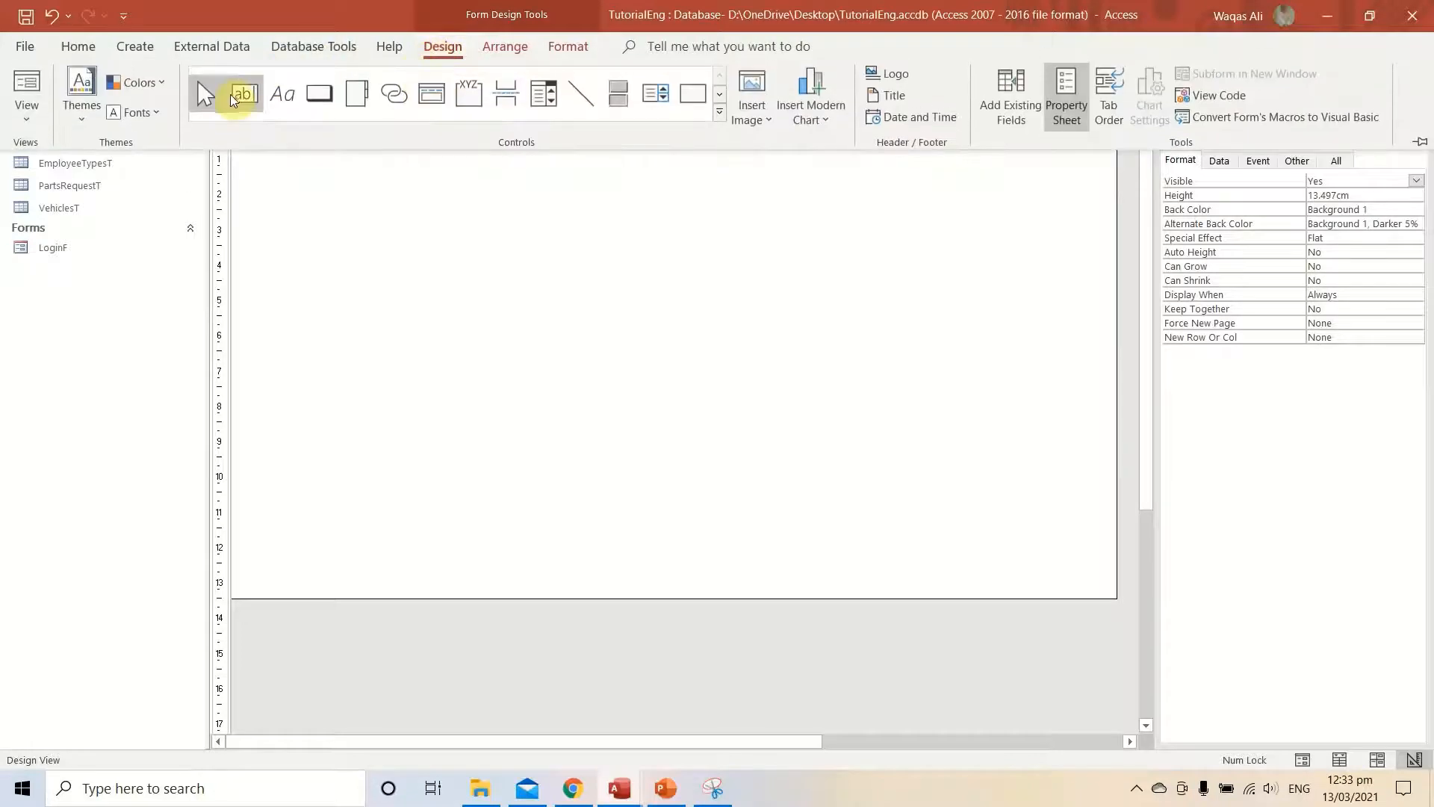
left_click(724, 116)
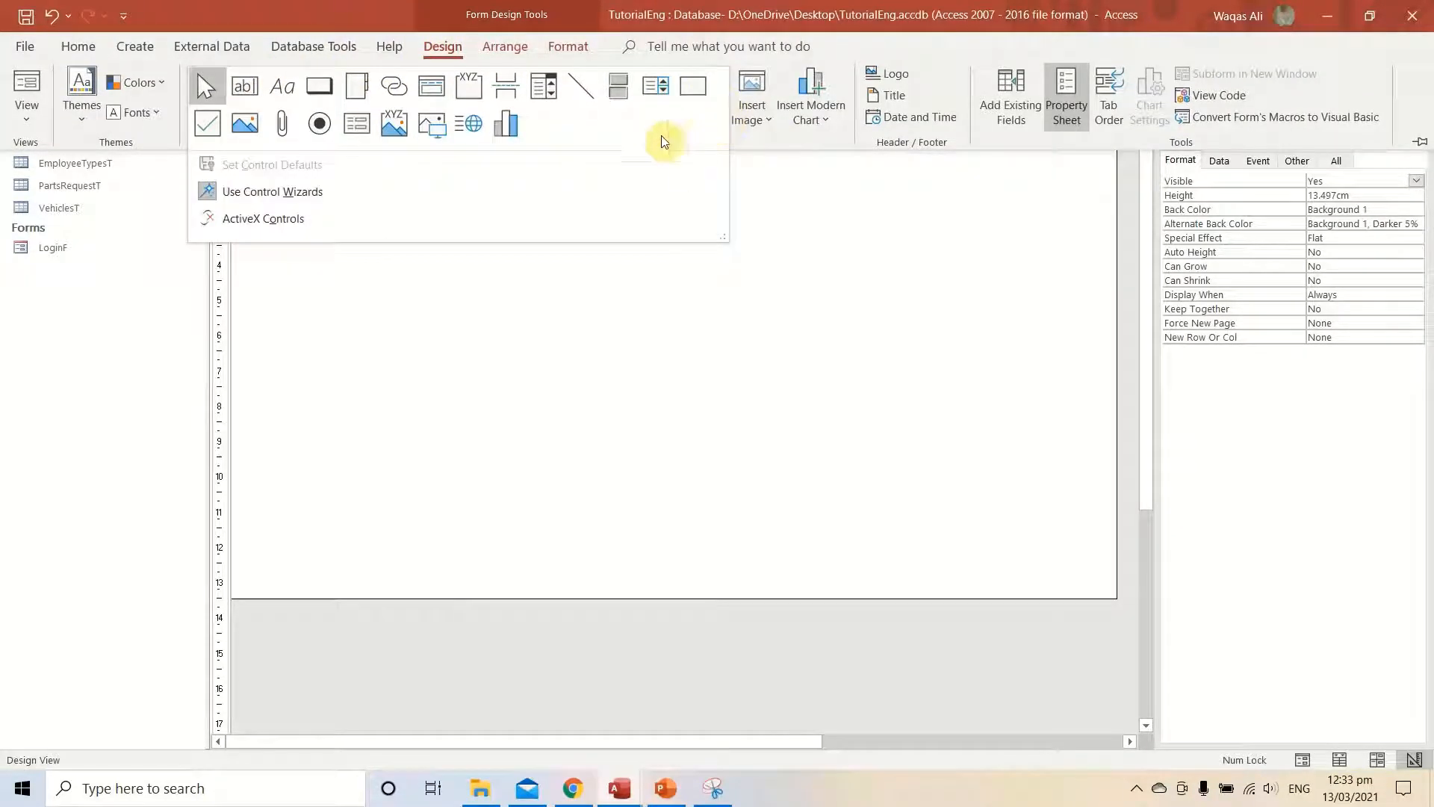
left_click(249, 91)
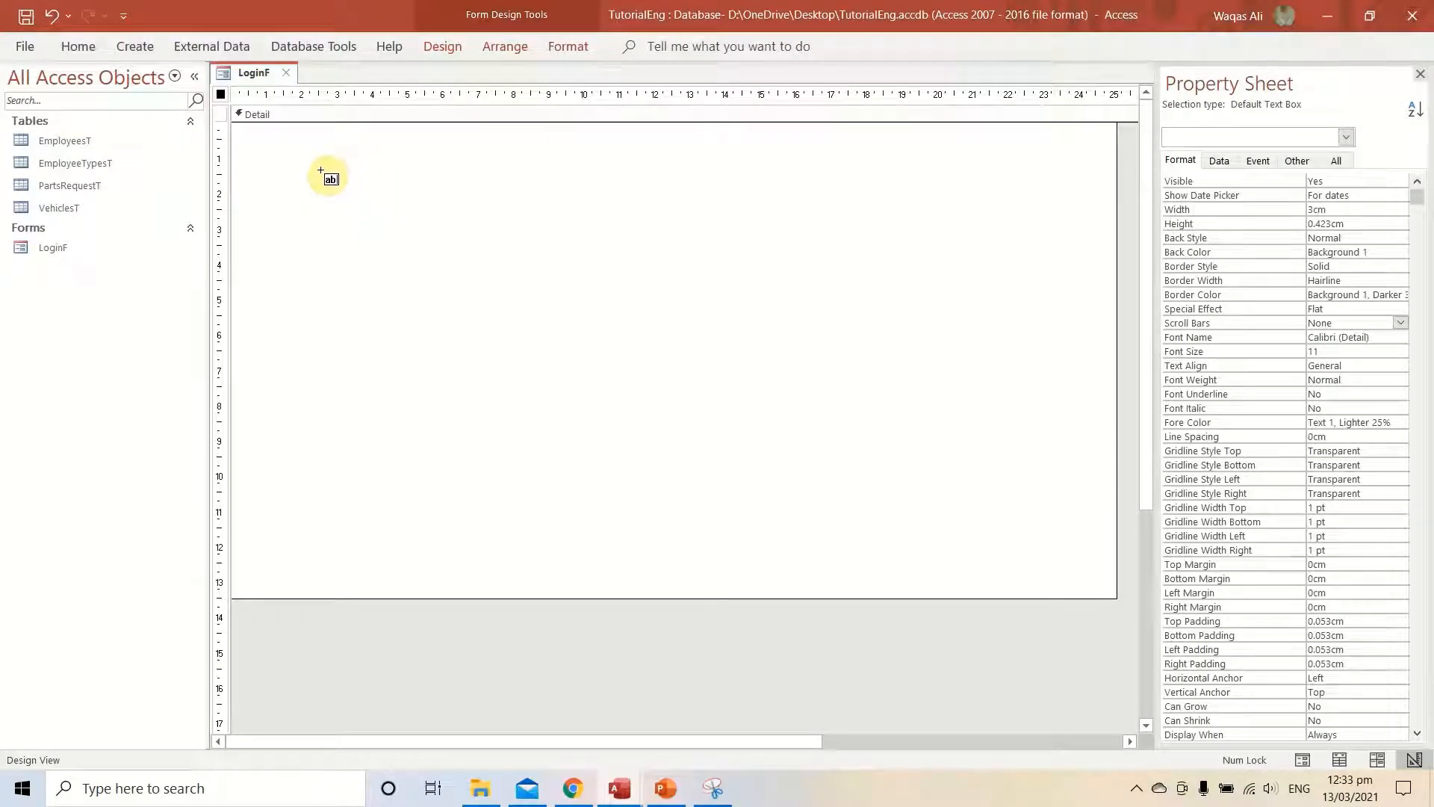
left_click(319, 180)
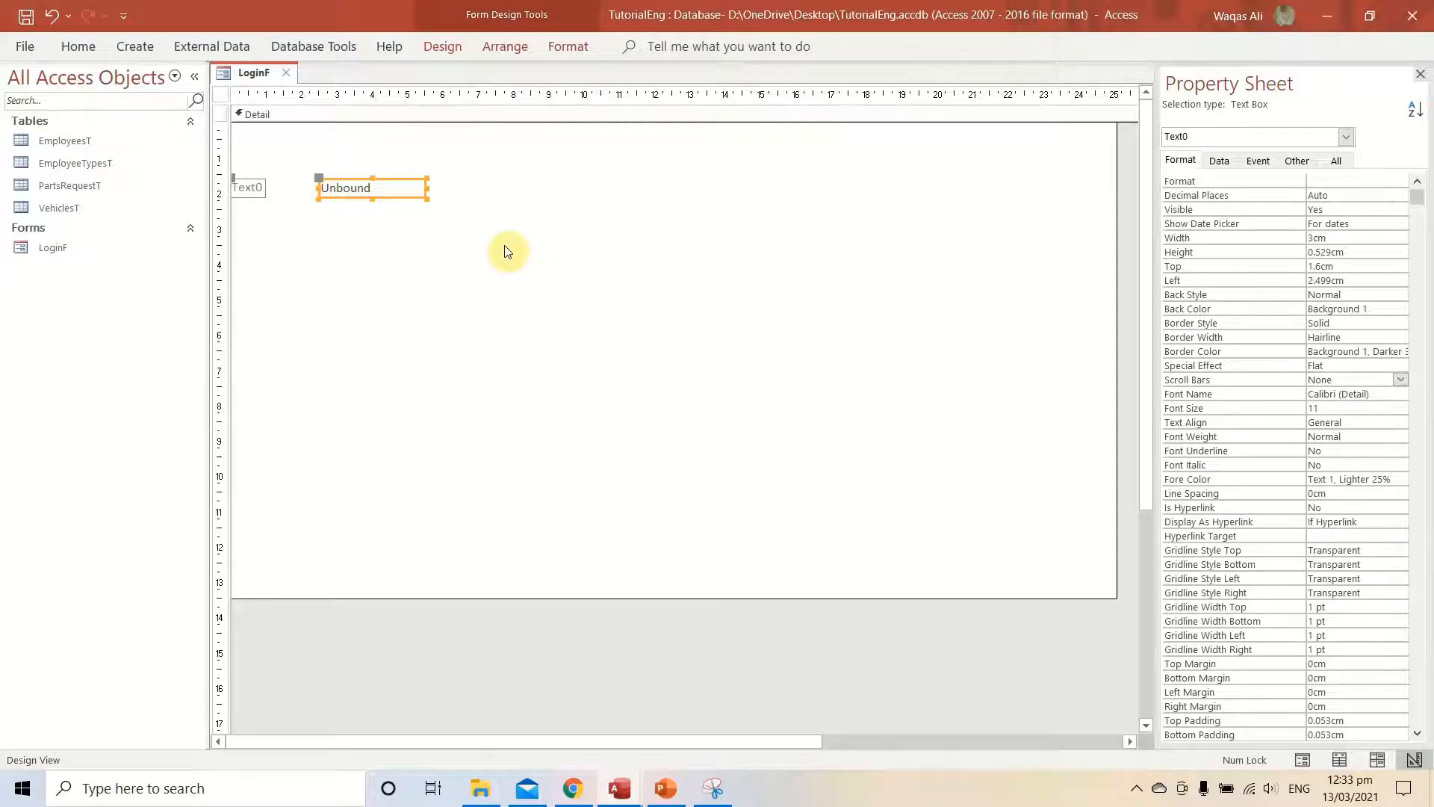
key("Right")
key("Right")
key("Right")
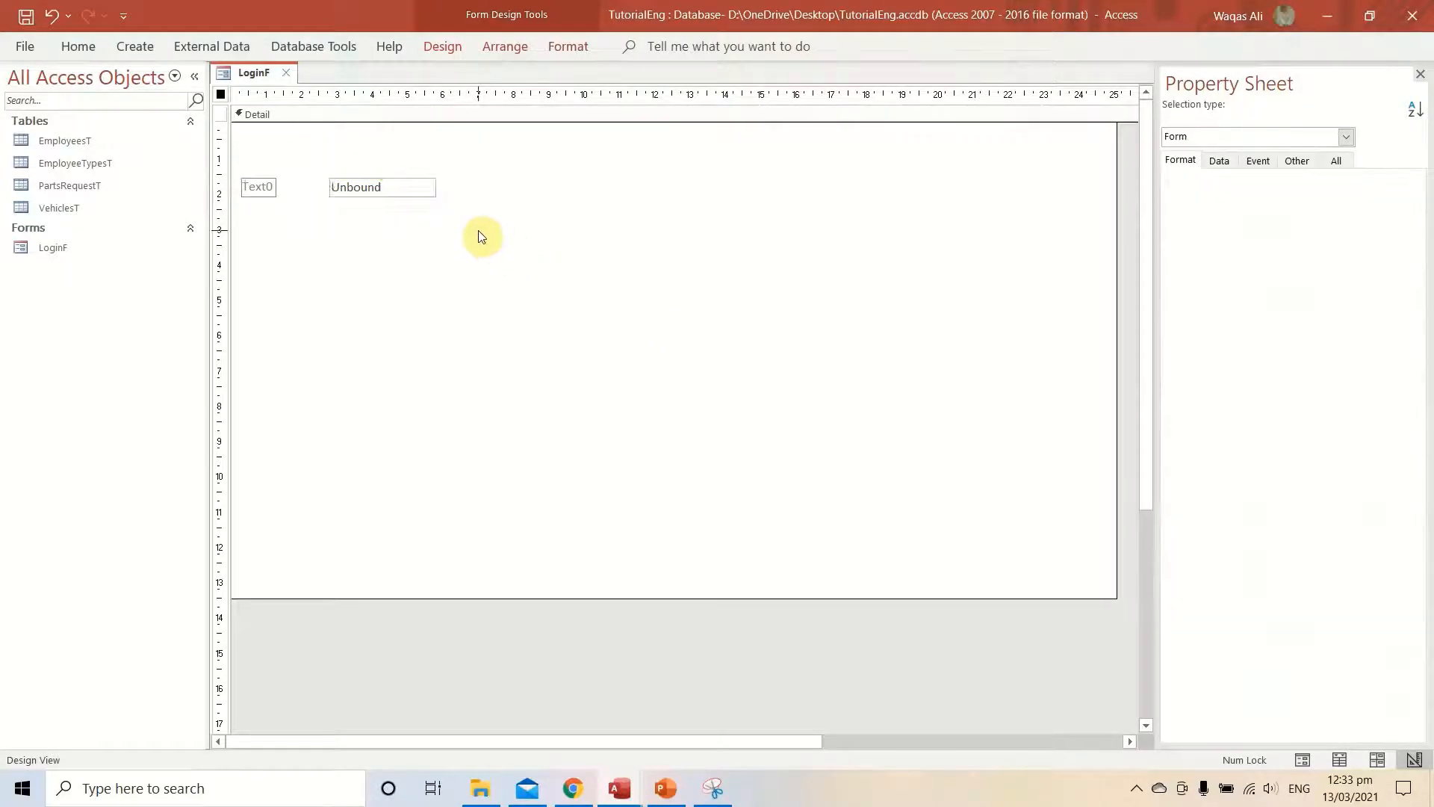
Duplicate the text box together with its label, placing the copy directly below the original.
left_click_drag(478, 233, 253, 175)
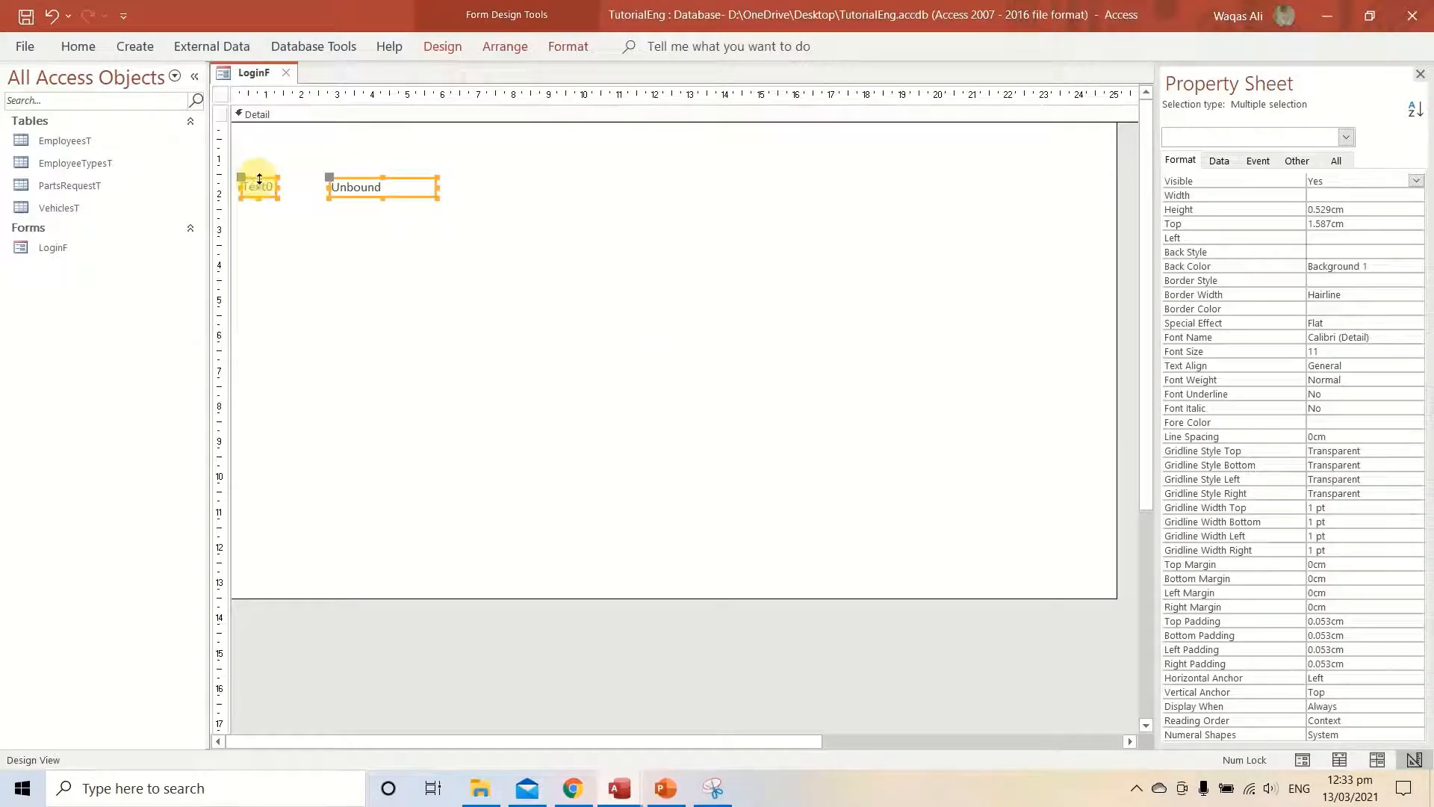
key("ctrl+c")
key("ctrl+v")
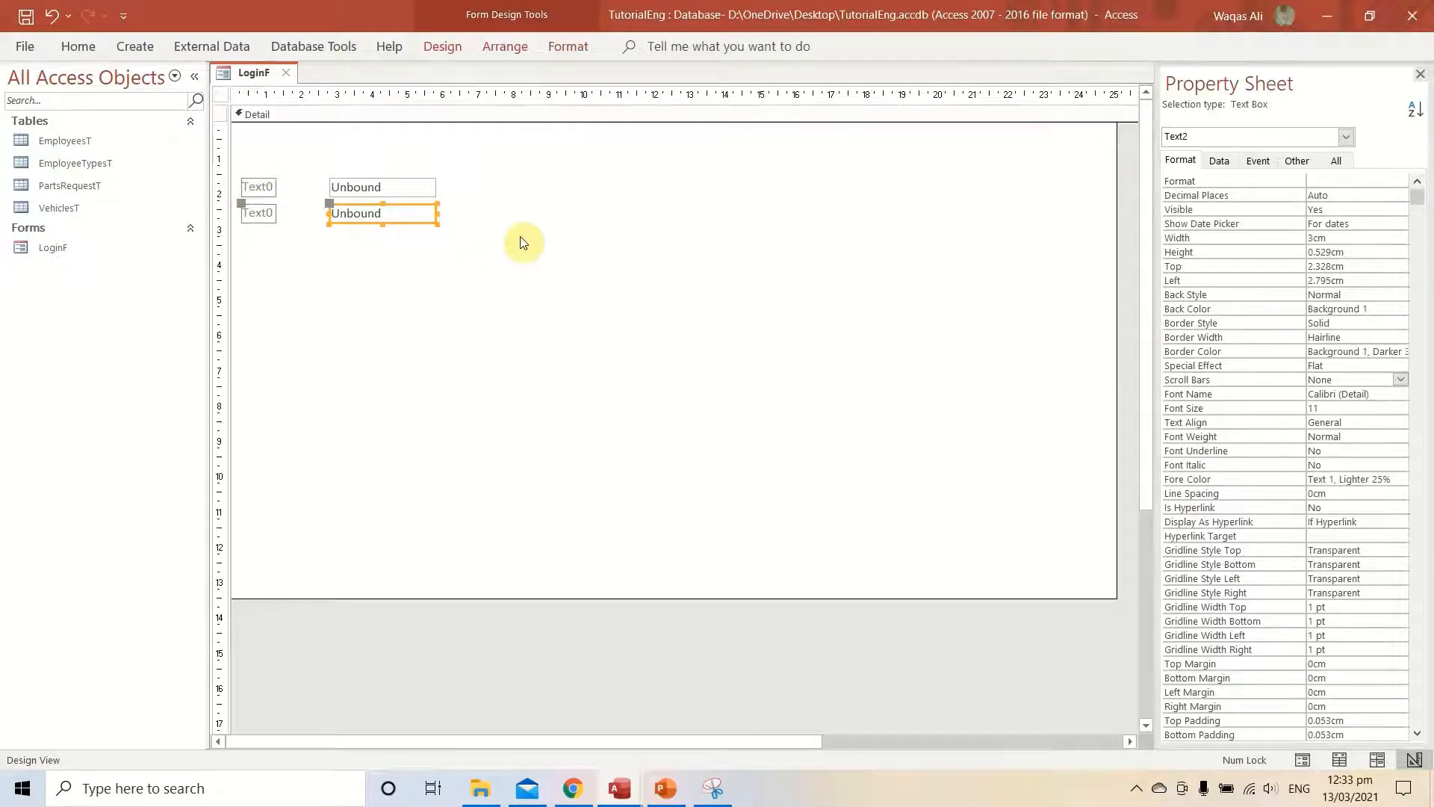
left_click(493, 251)
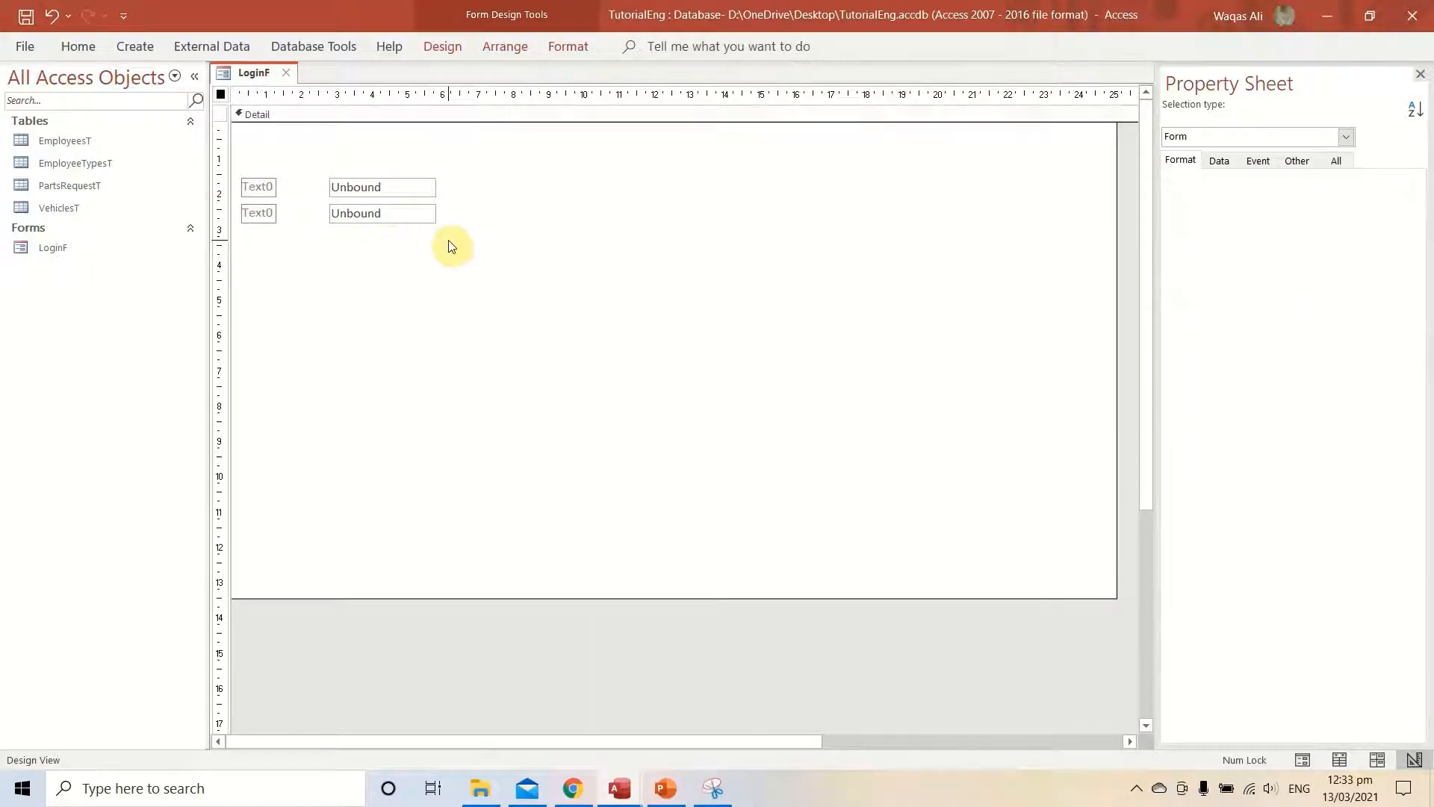
Set the font colour of both text boxes and both labels to the black theme colour (Text 1).
left_click_drag(448, 242, 244, 166)
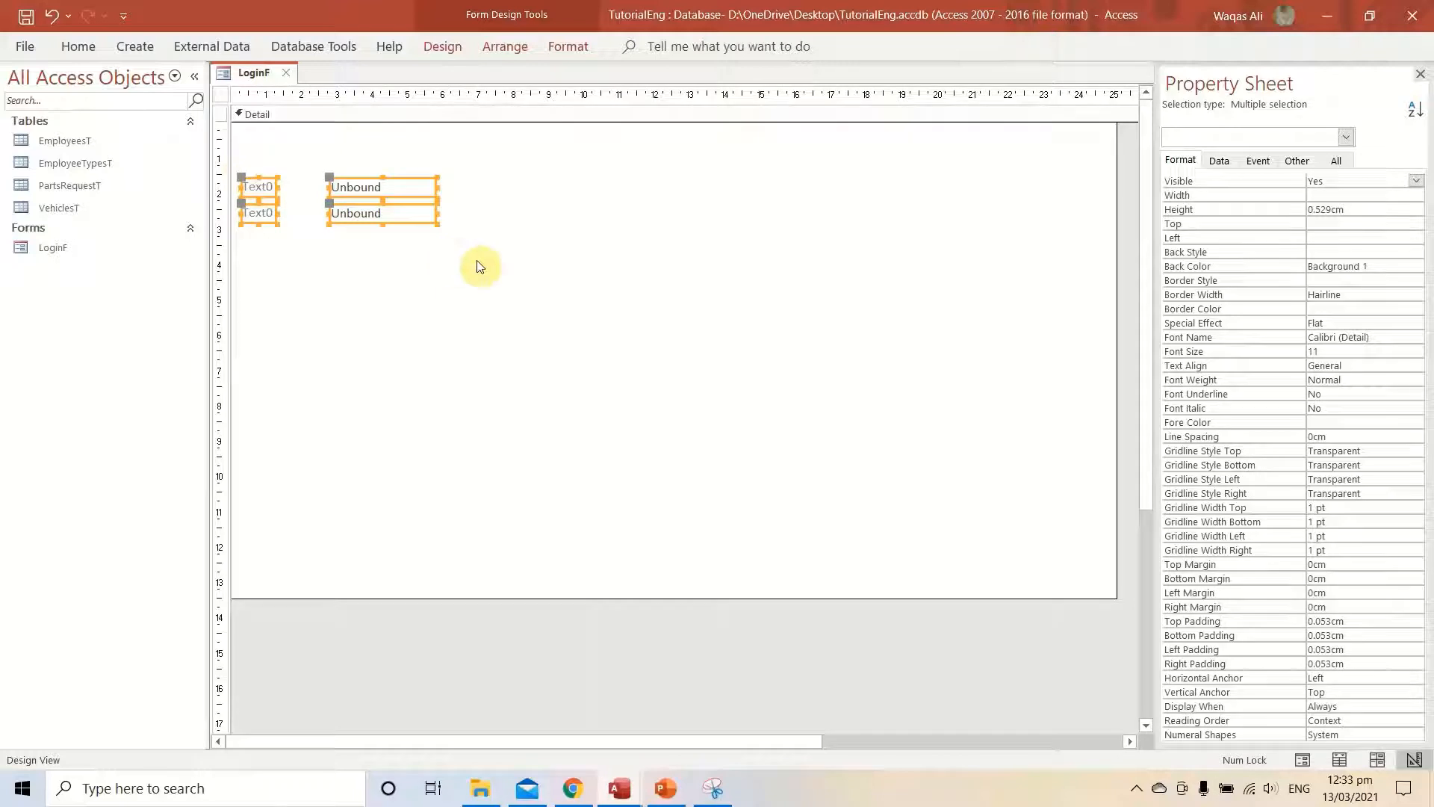
left_click(75, 50)
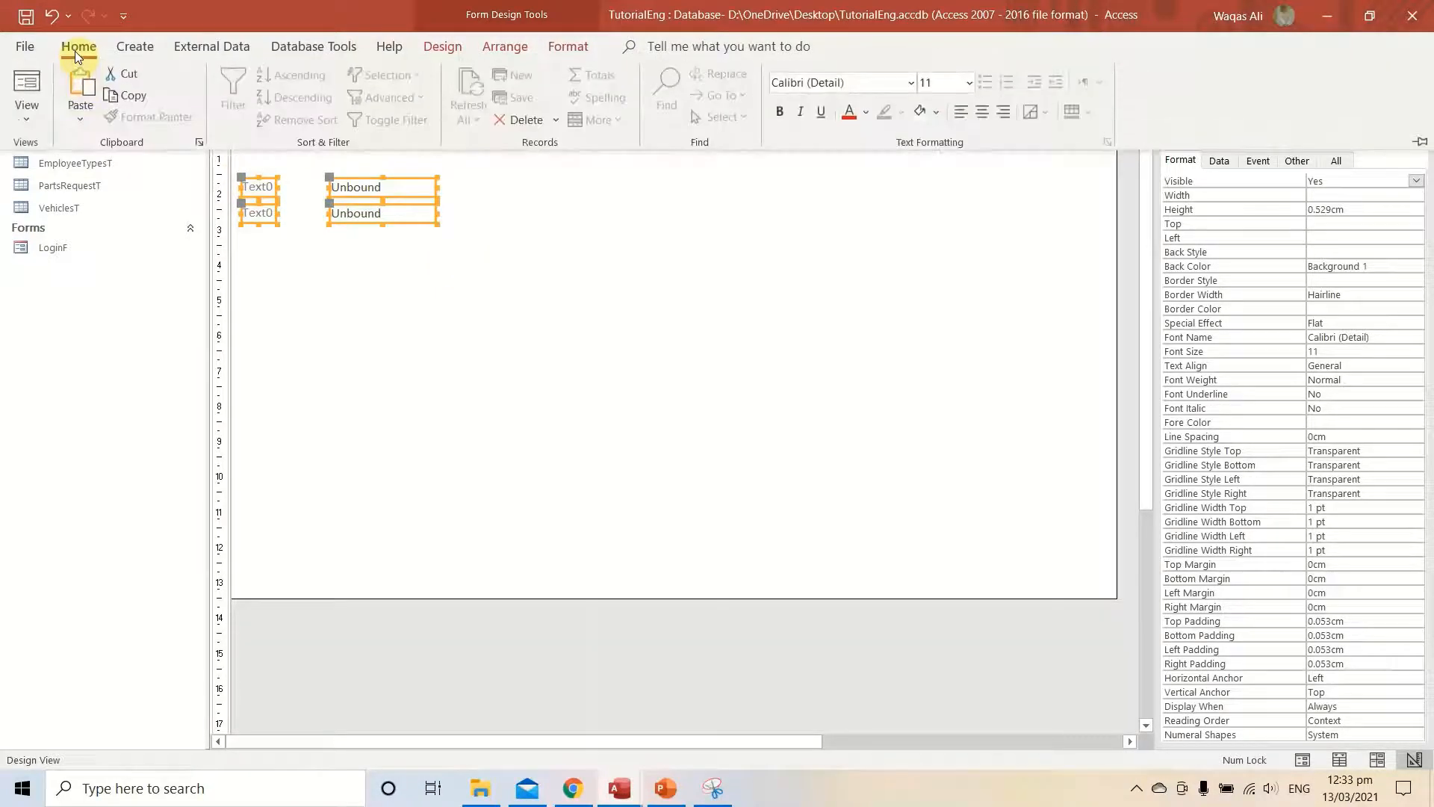
left_click(867, 114)
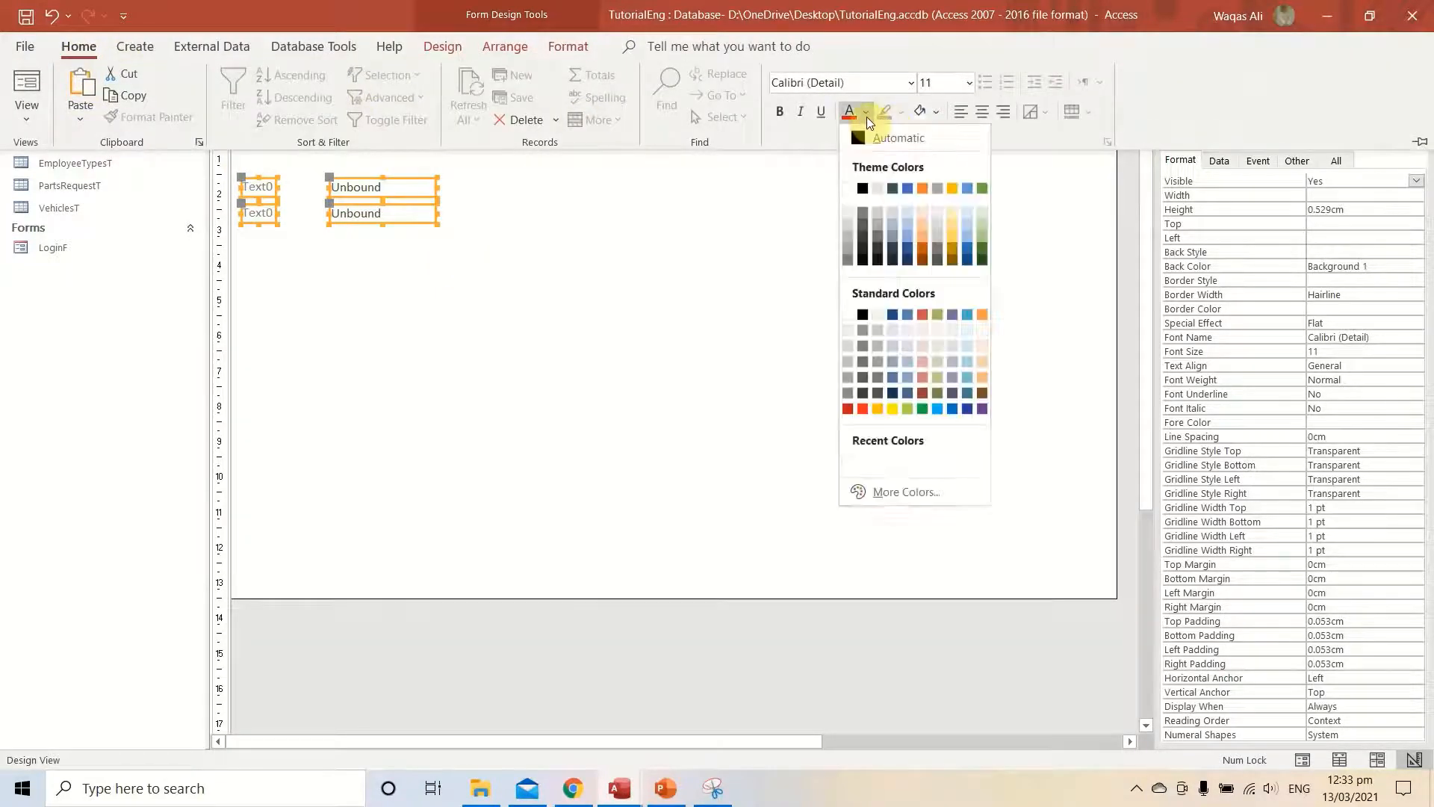
left_click(864, 192)
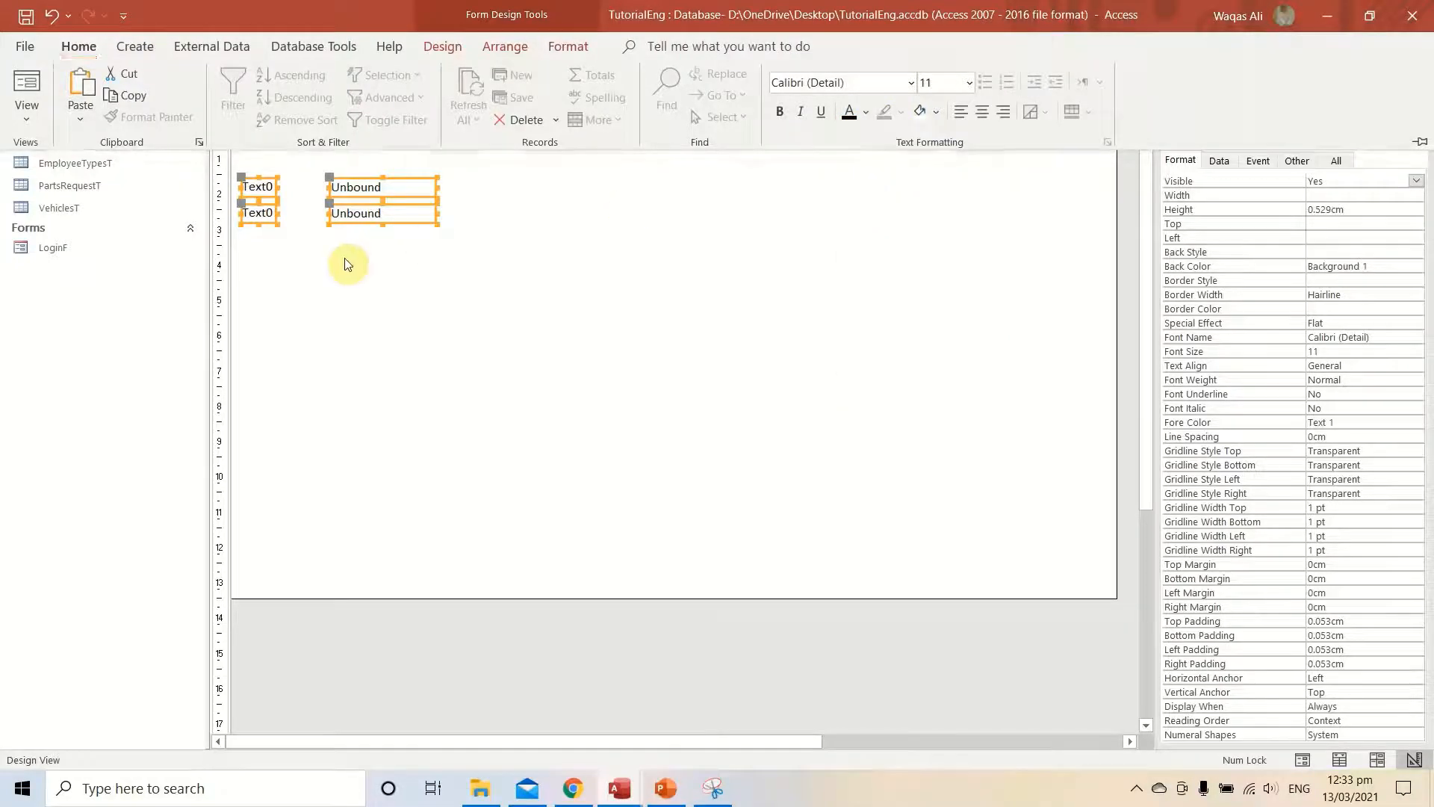
left_click(286, 271)
Change the upper label's caption to "User Name:".
left_click(258, 188)
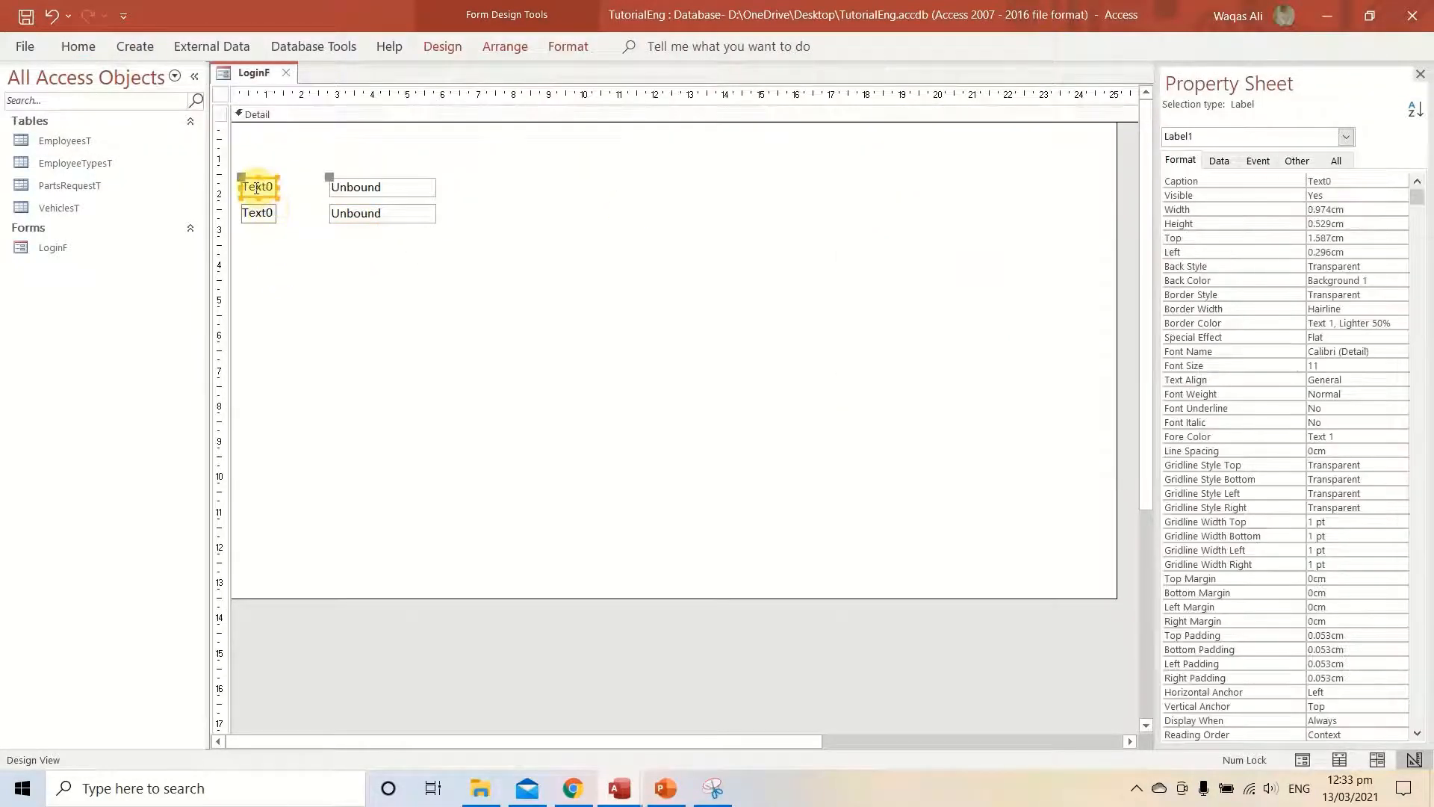
double_click(258, 188)
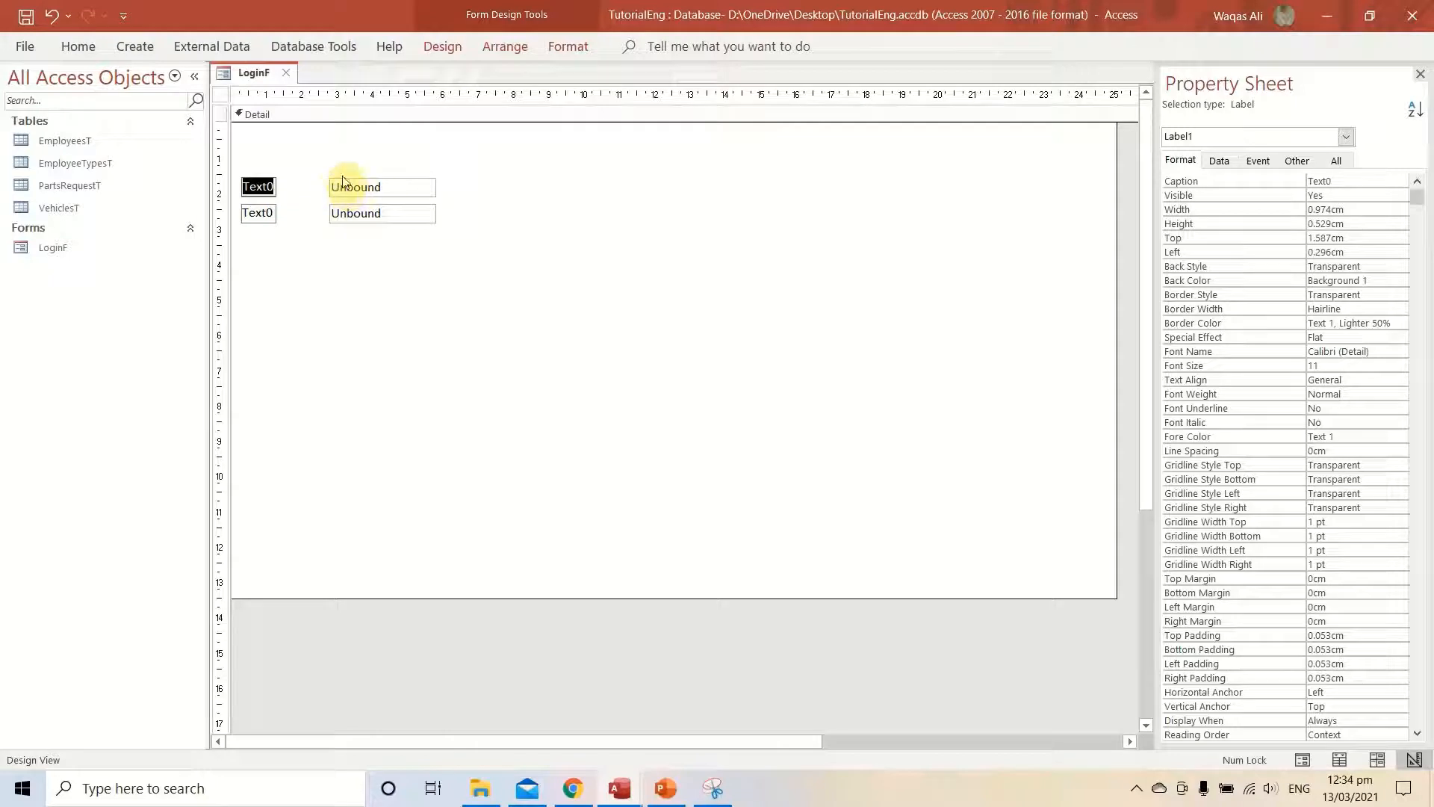
type("User Name:")
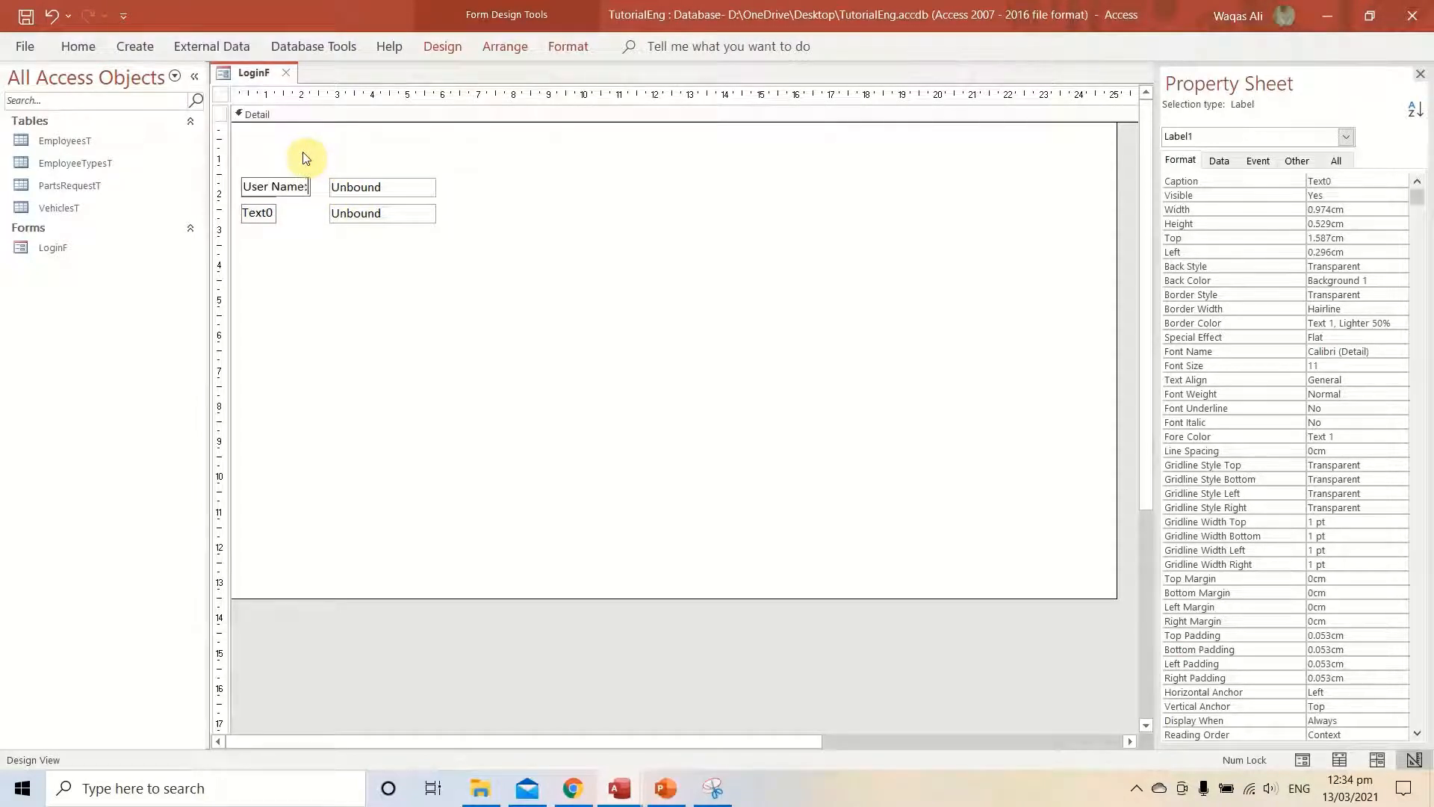
key("Return")
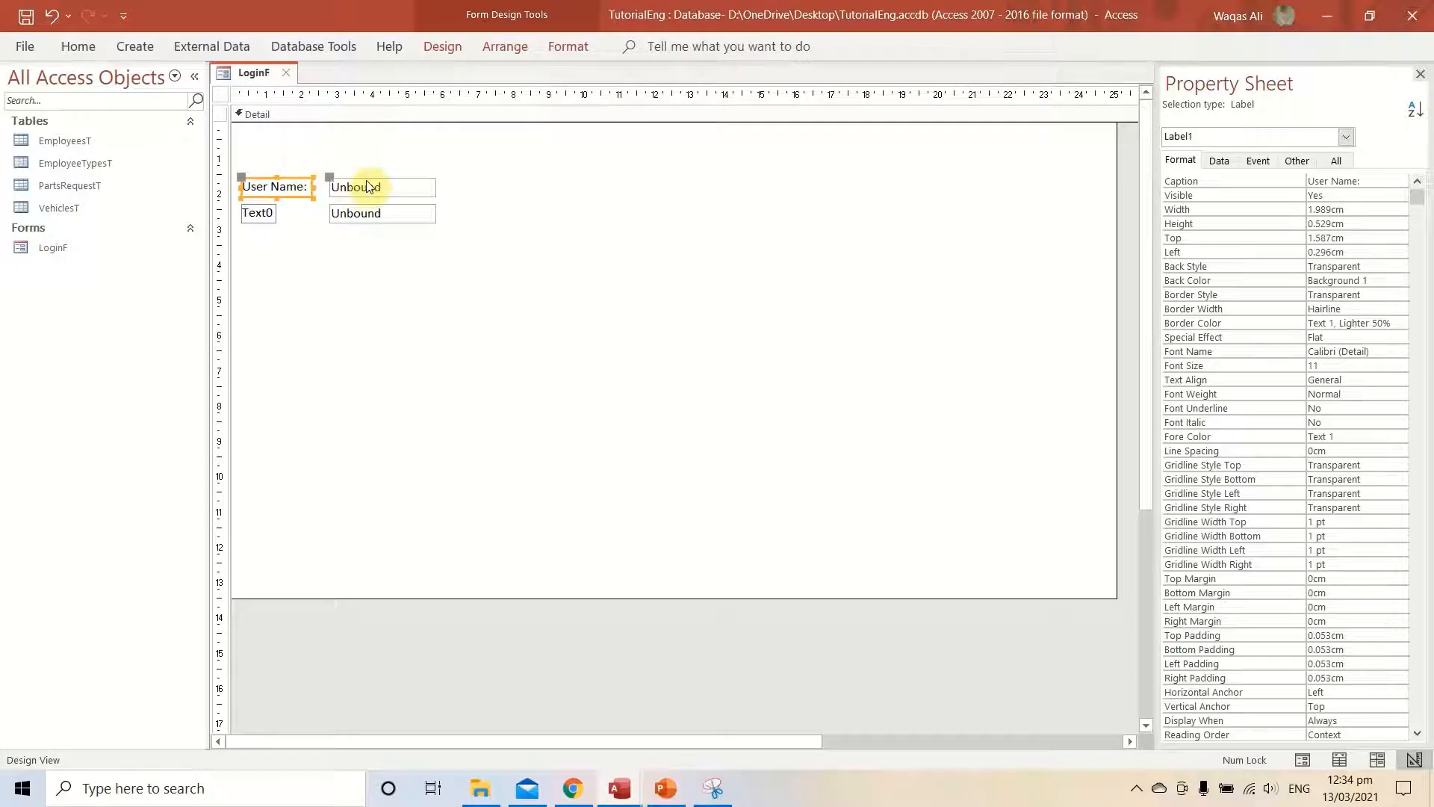
Change the lower label's caption to "Password:".
left_click(262, 219)
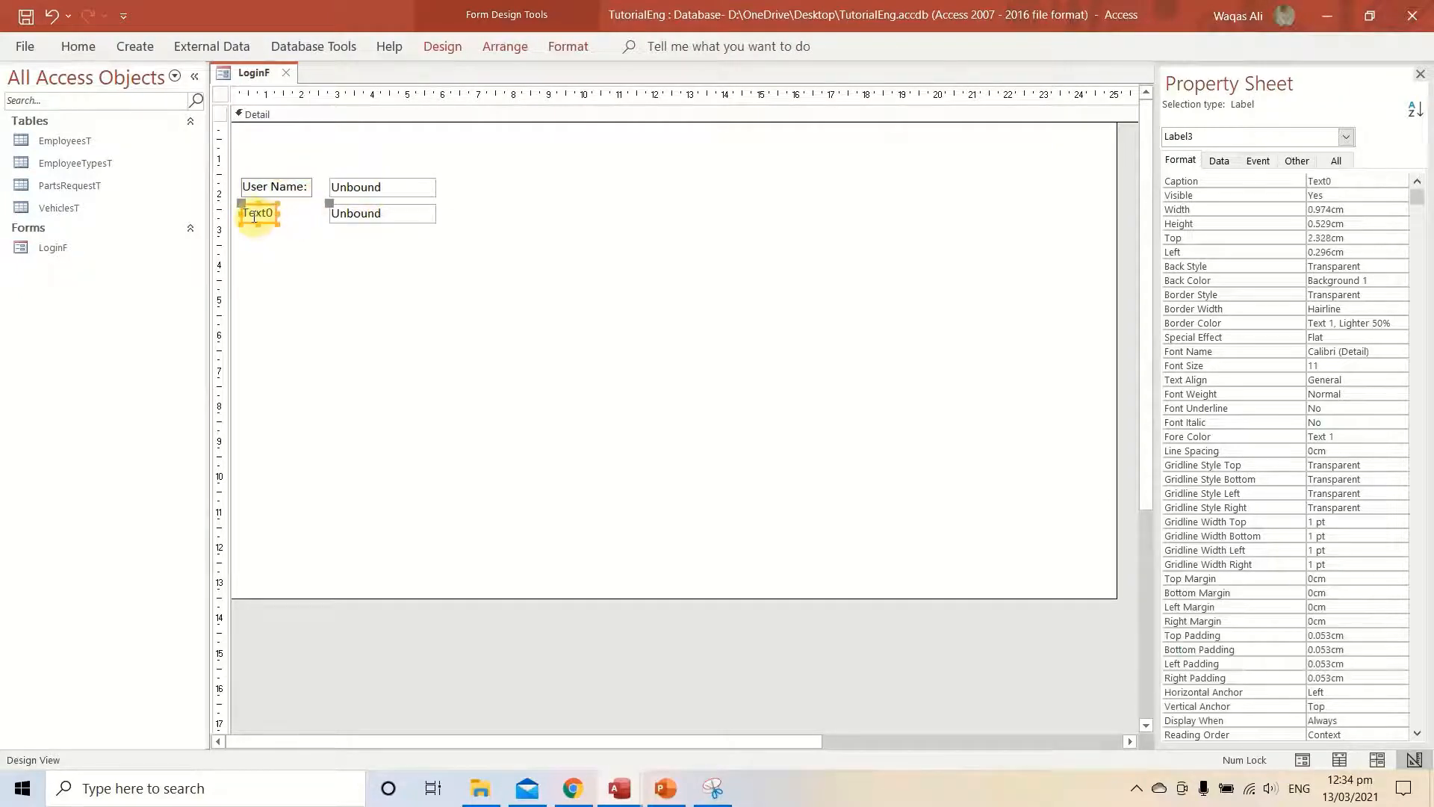
left_click(255, 217)
type("Password:")
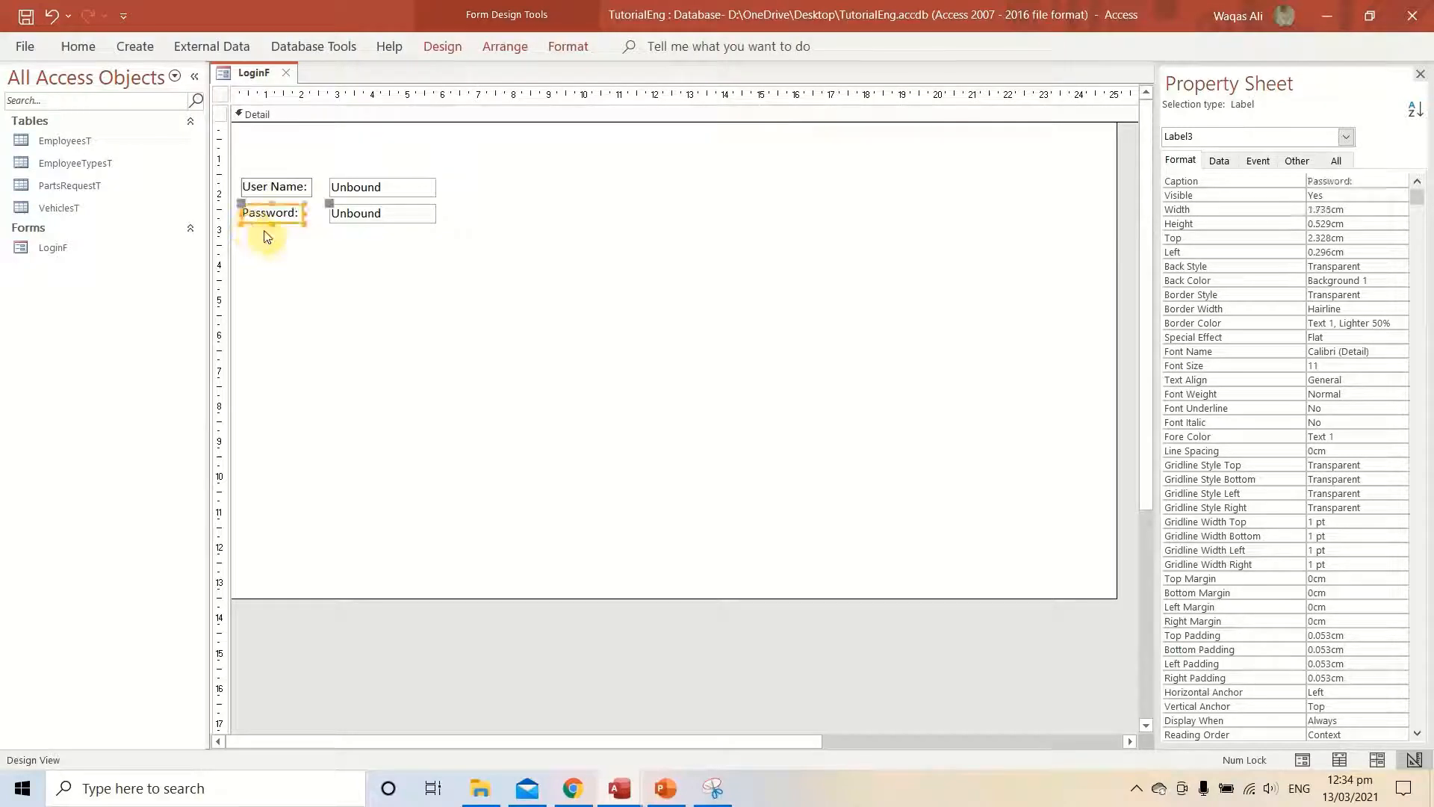
left_click(364, 256)
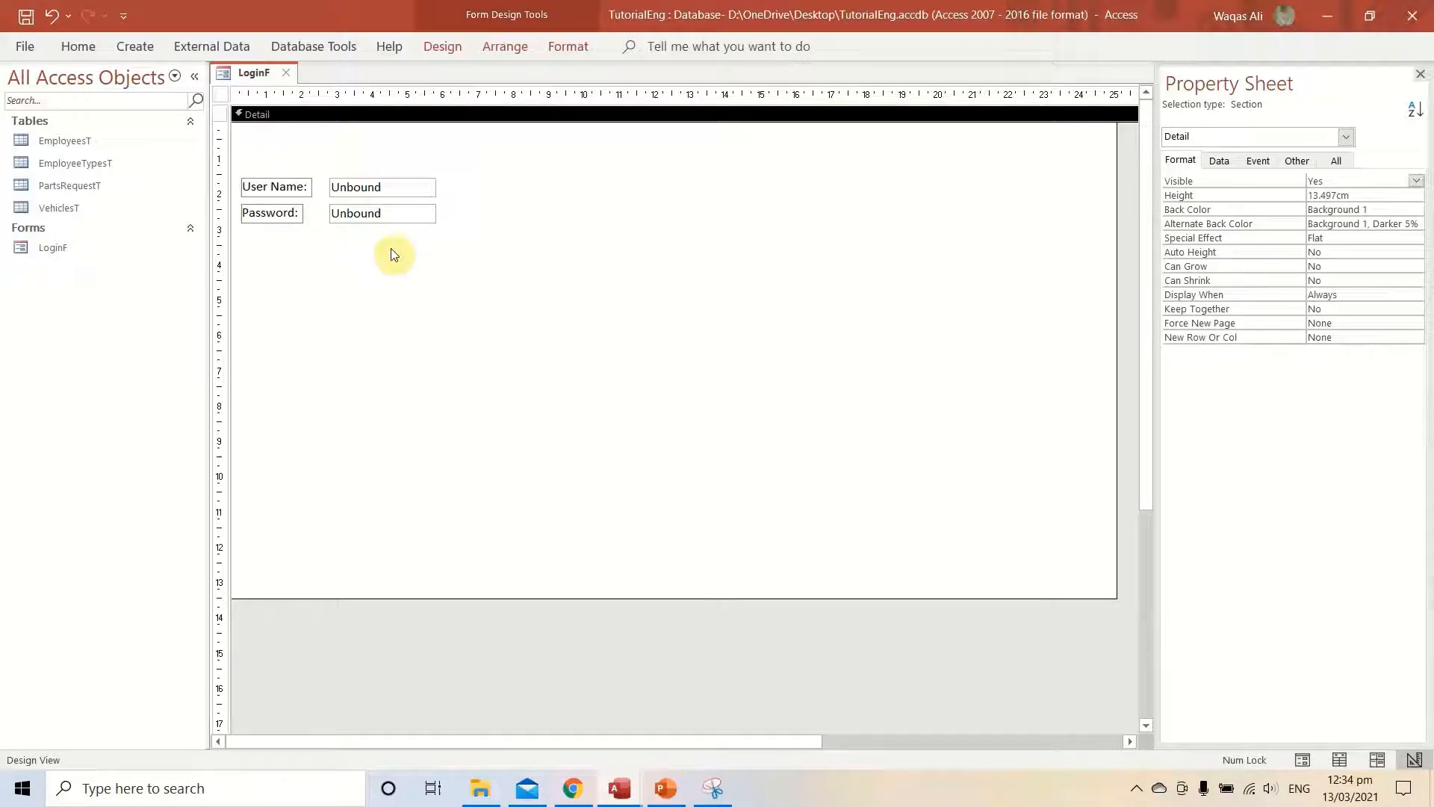
Arrange both labels and text boxes in a stacked layout, and shift the whole layout slightly to the right.
left_click_drag(404, 249, 284, 182)
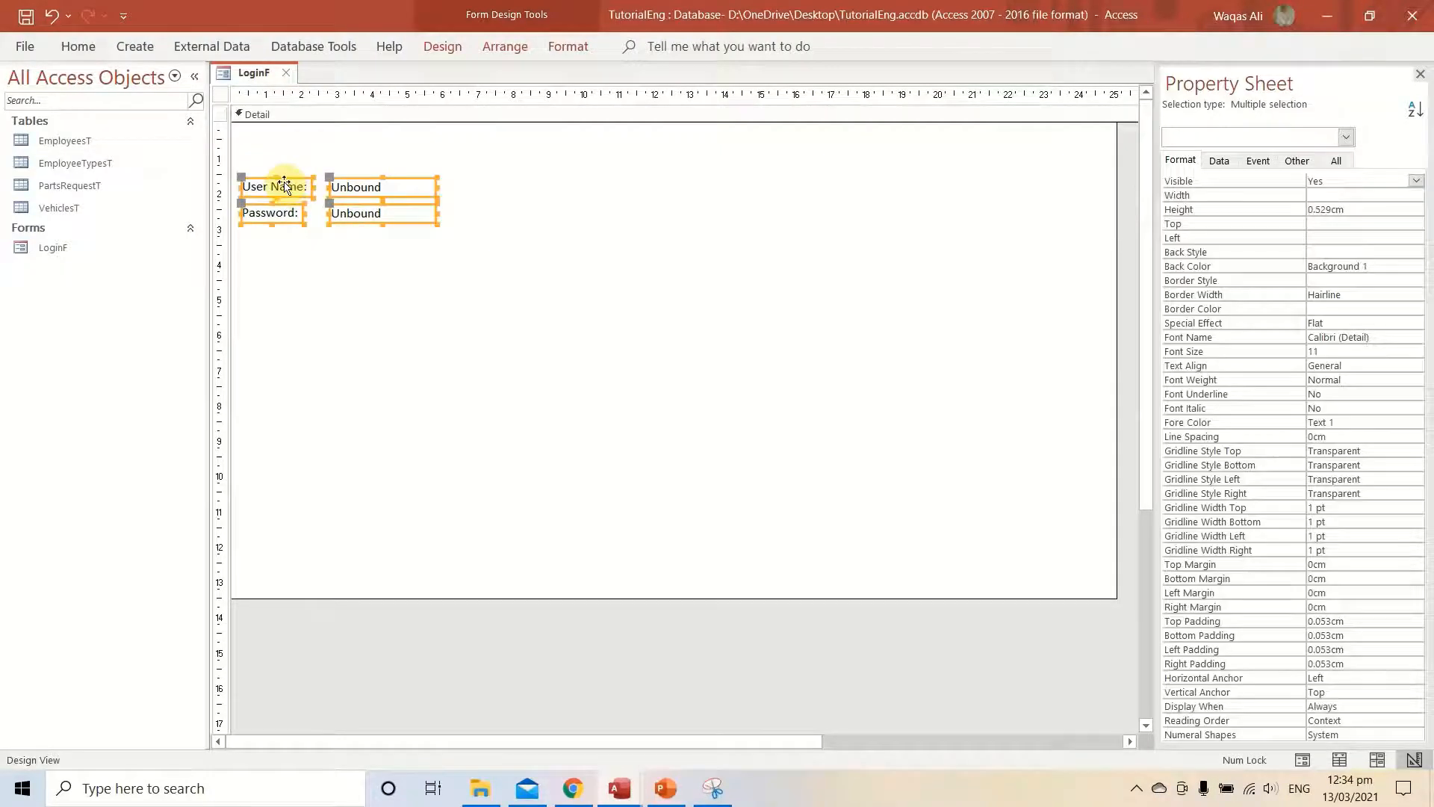
right_click(349, 193)
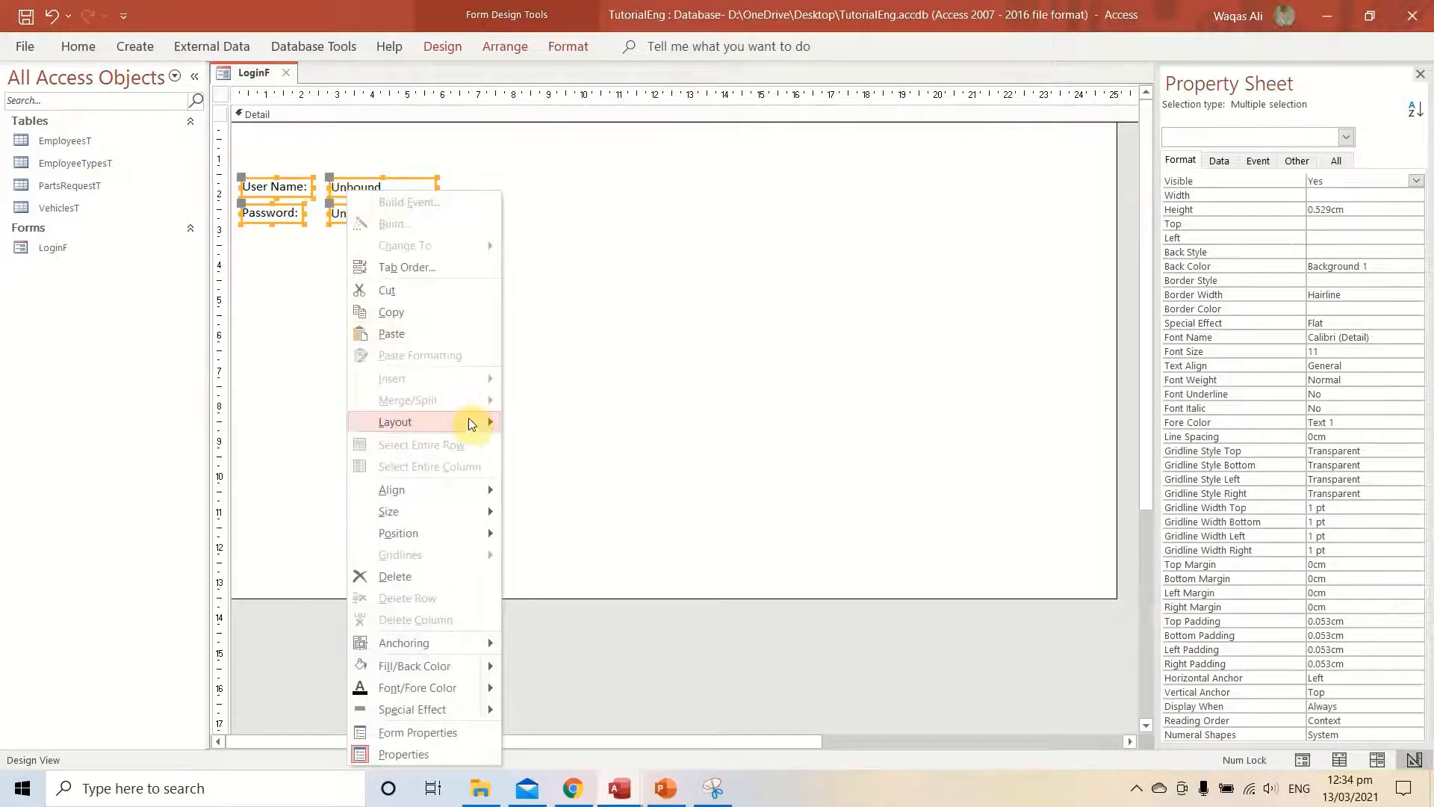
mouse_move(397, 421)
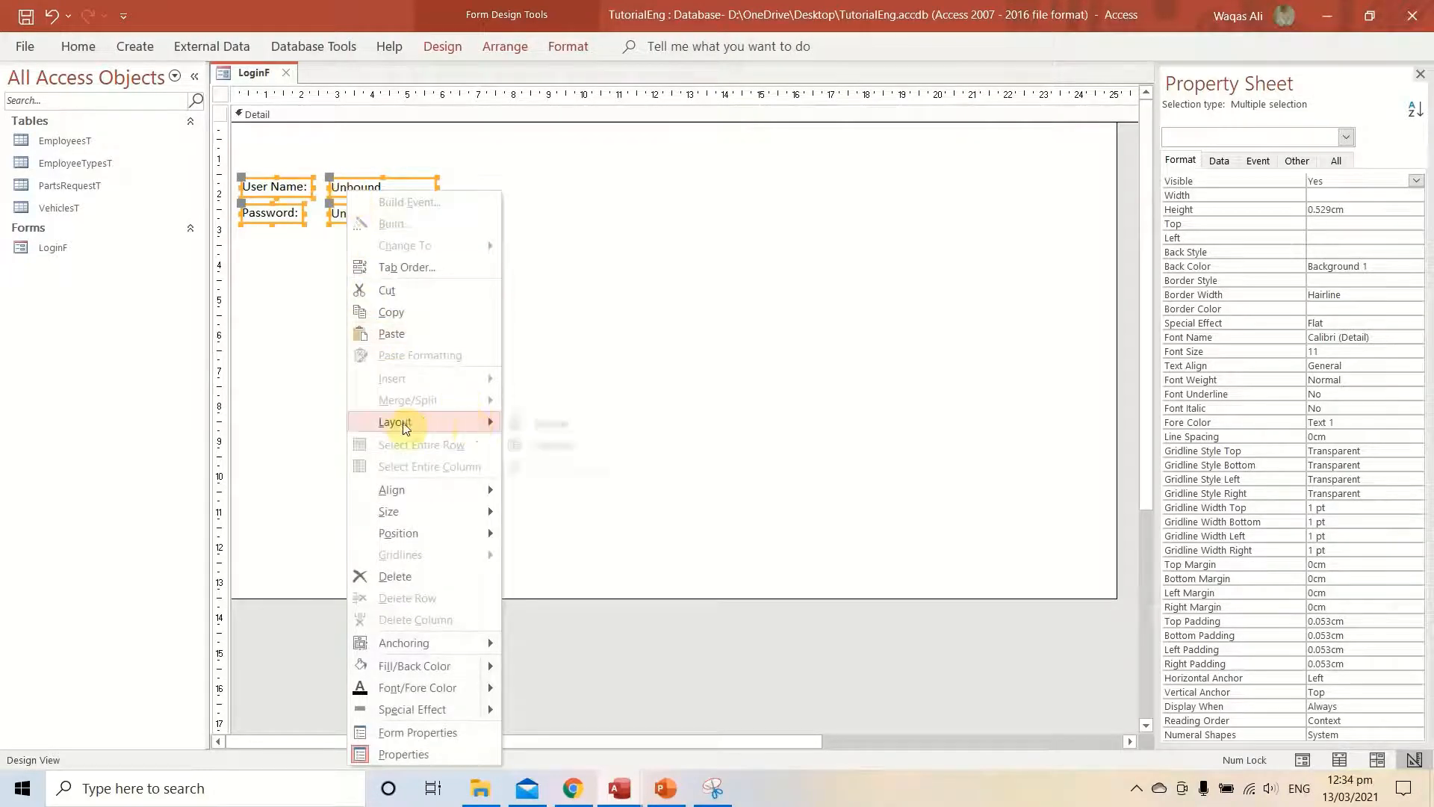
left_click(558, 447)
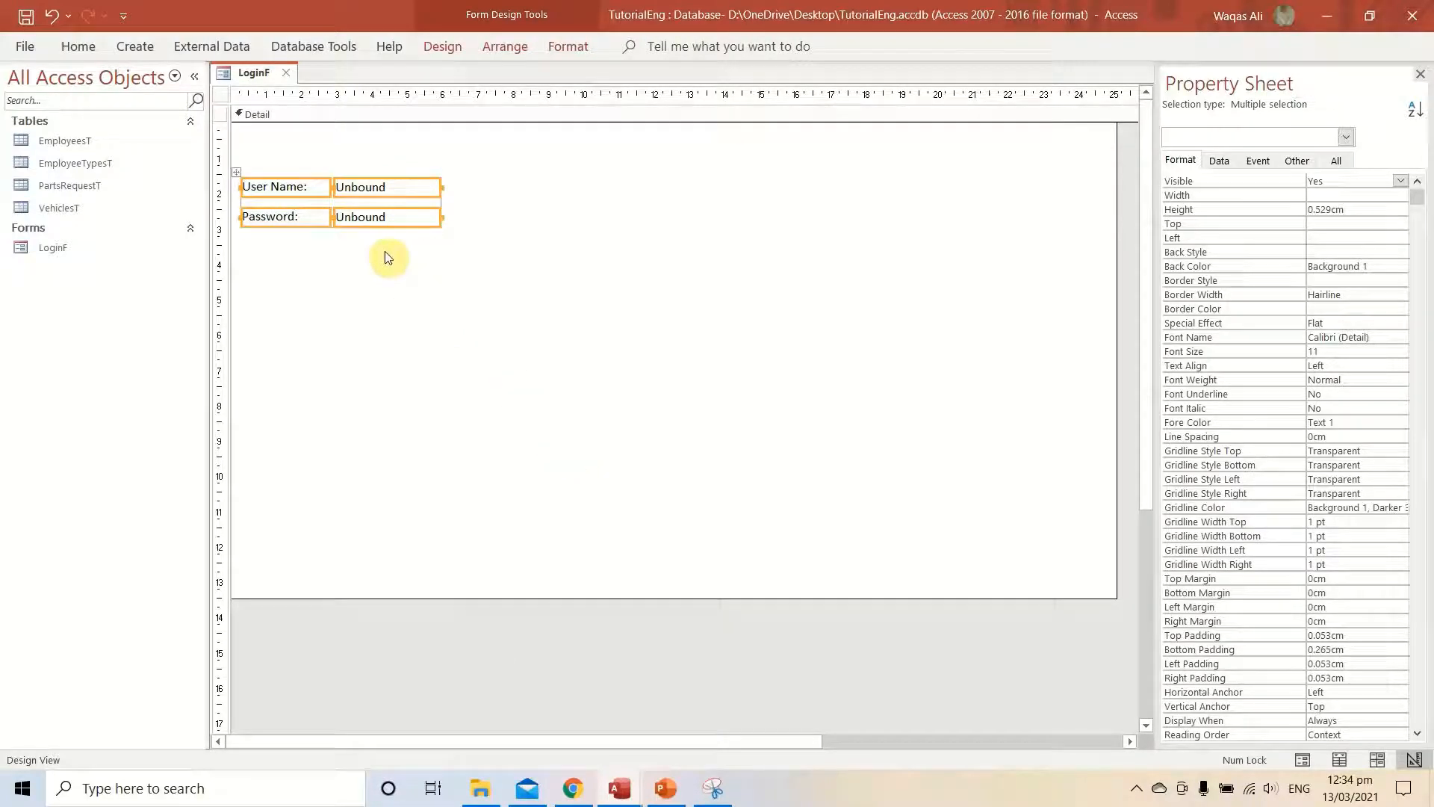
left_click_drag(360, 196, 373, 194)
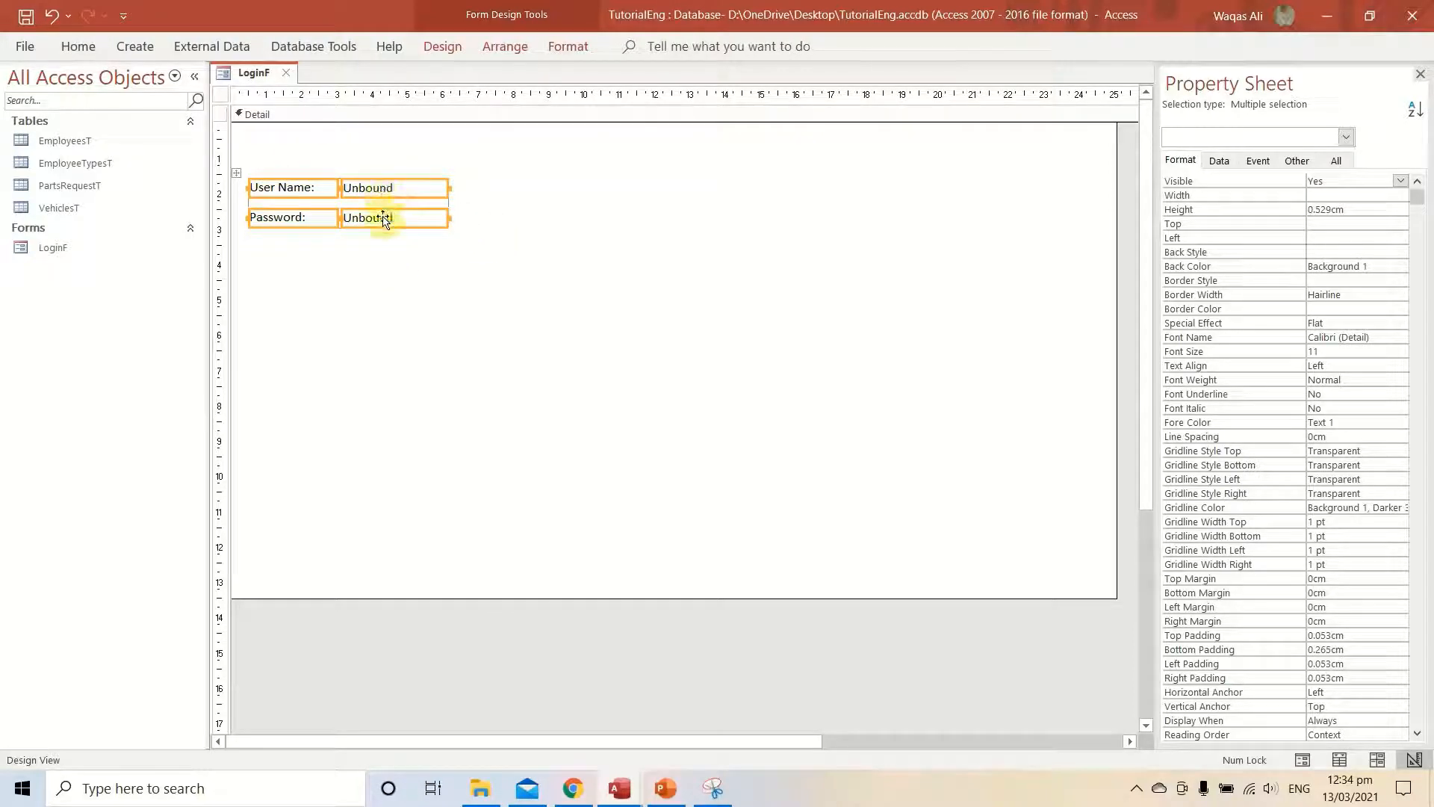
Set the height of both labels and both text boxes to 0.8 cm.
left_click(499, 196)
left_click_drag(476, 194, 317, 188)
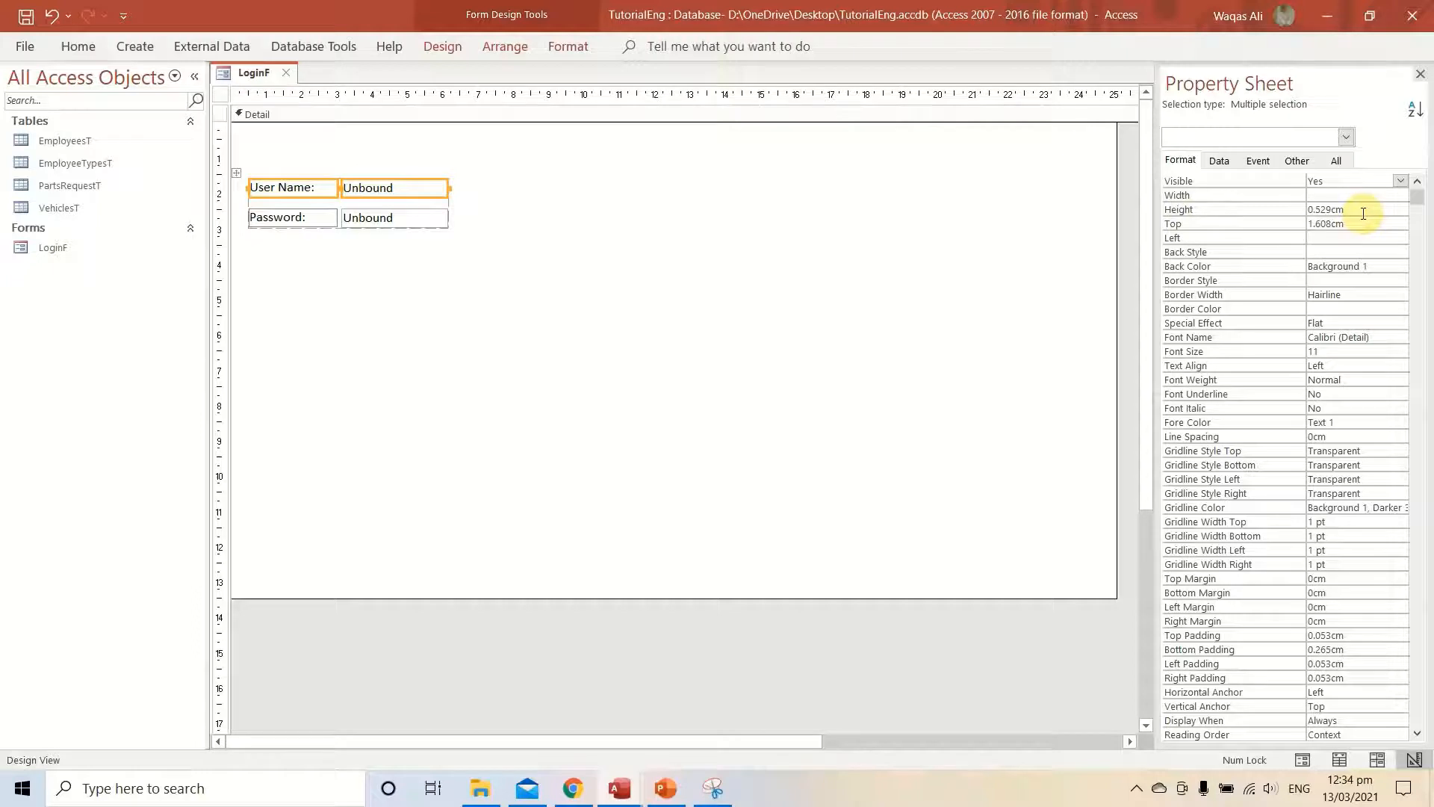
left_click(428, 263)
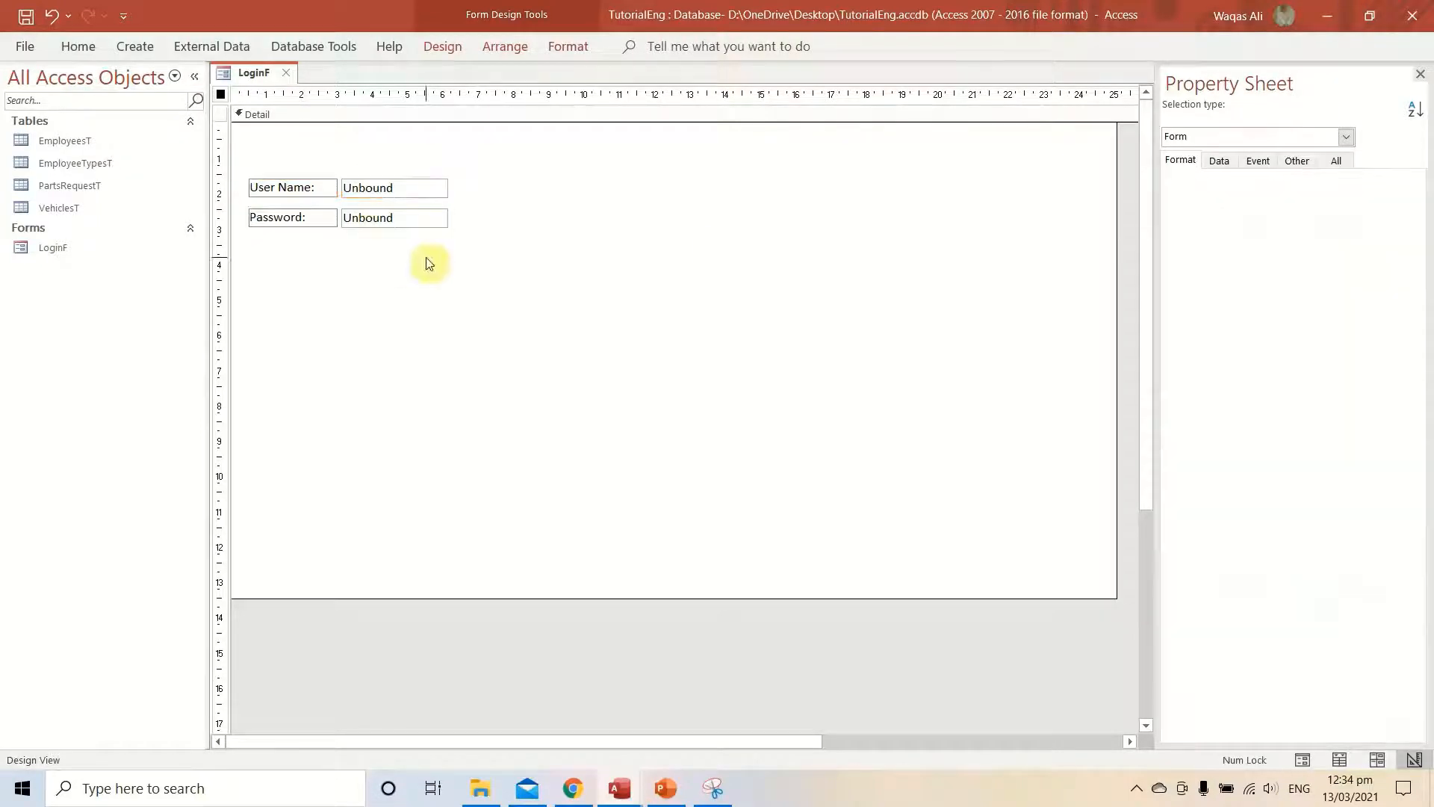
left_click_drag(428, 263, 272, 181)
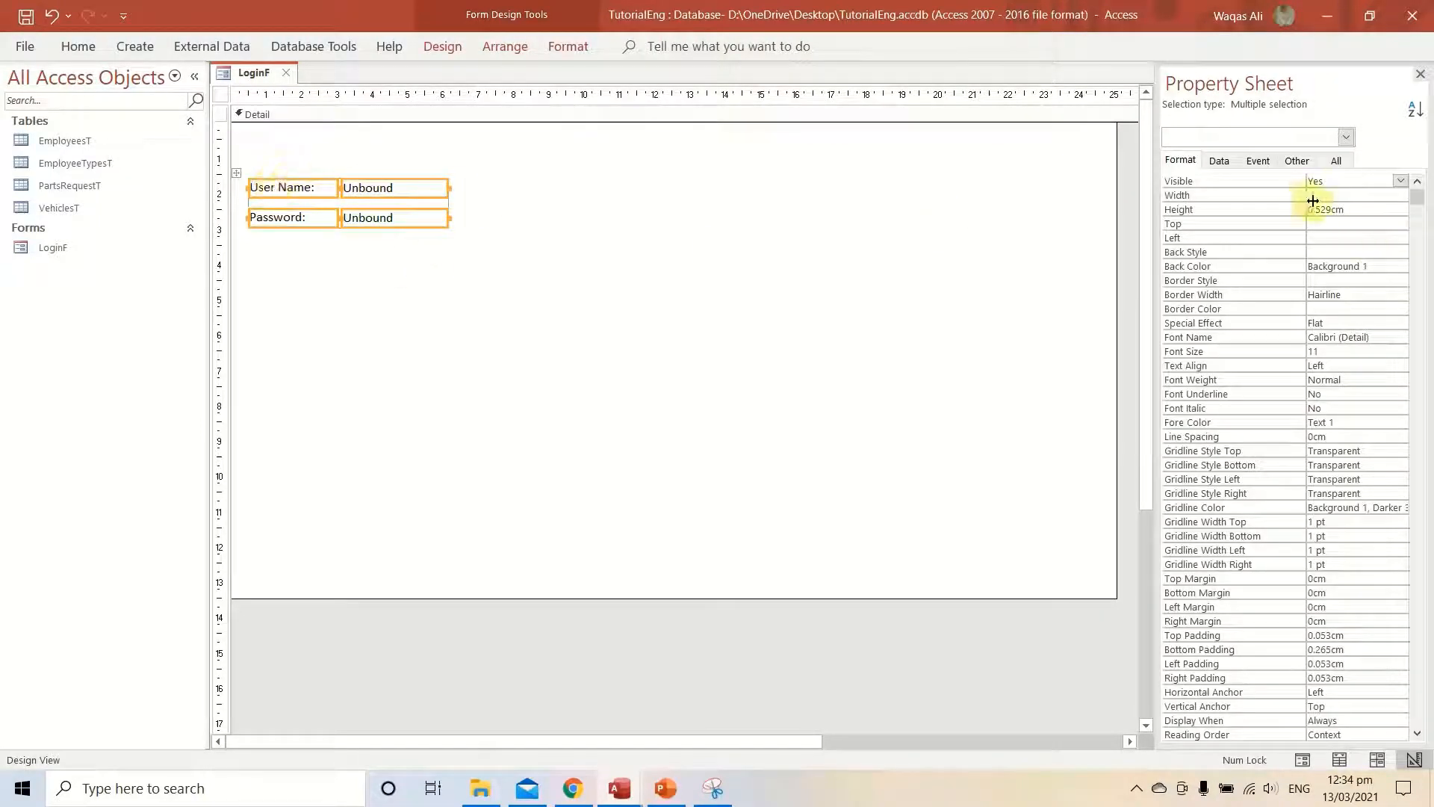
left_click(1255, 209)
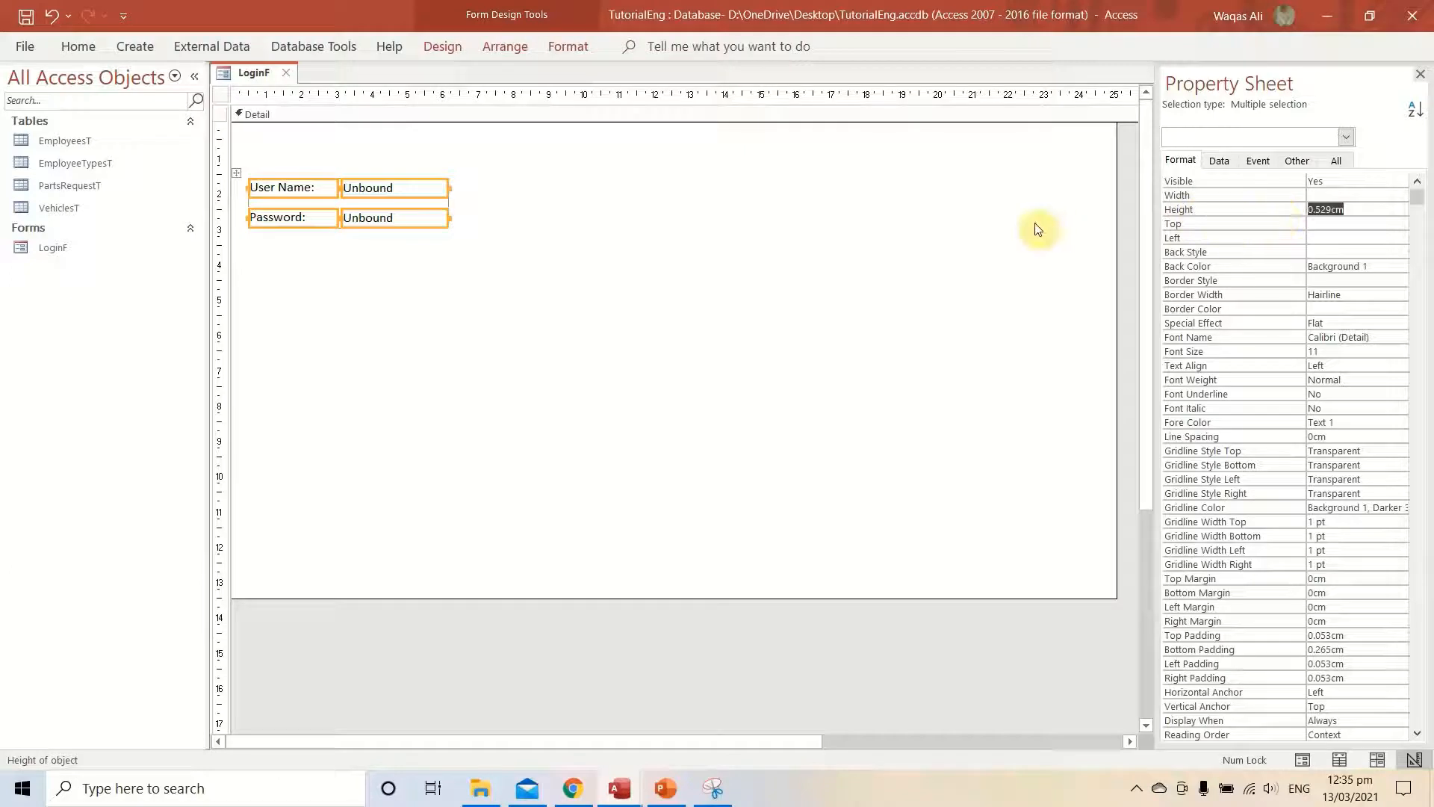
type("0.8")
key("Return")
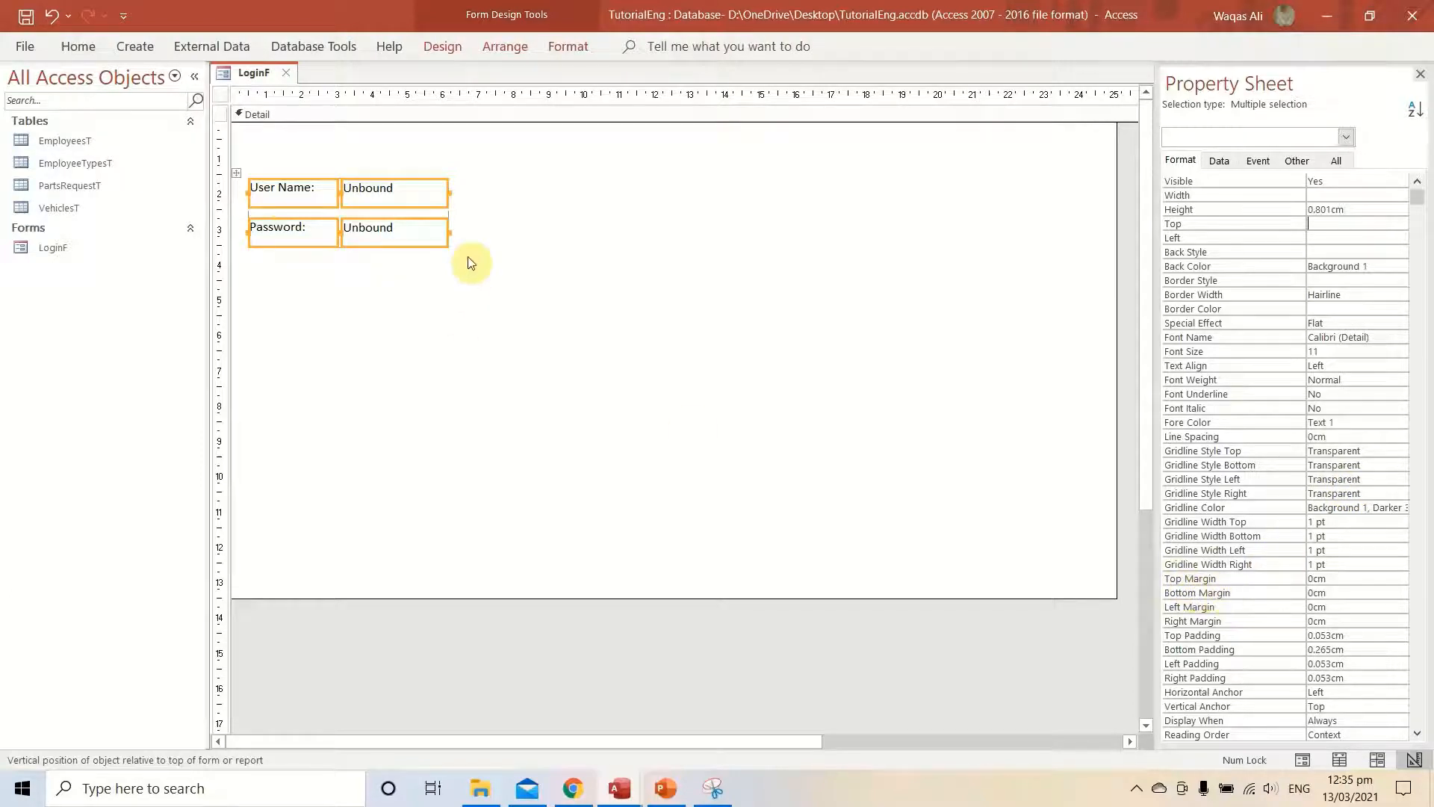
Try top margins of 0.06 cm, about 0.08 cm and 1 cm on all four controls.
left_click(1311, 579)
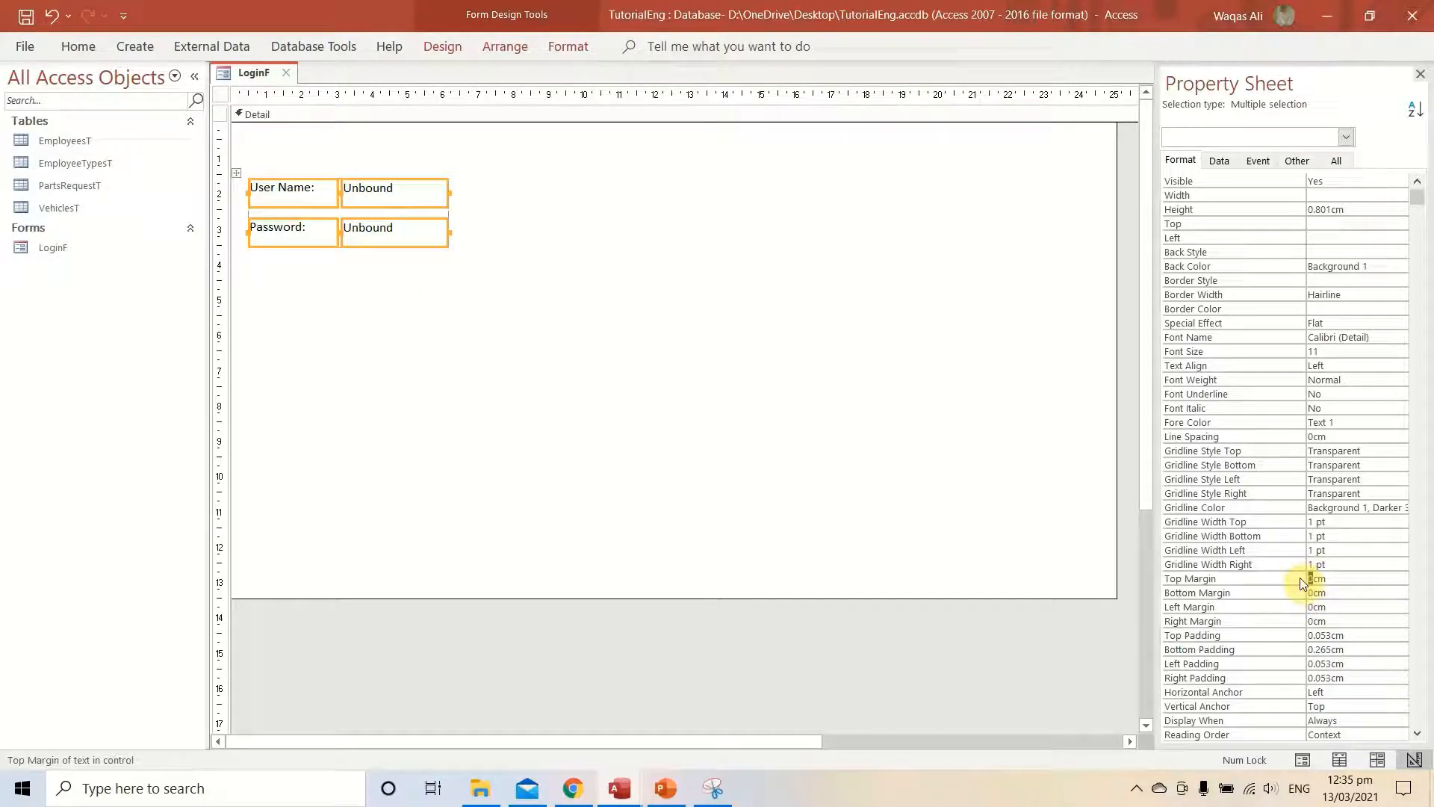
type(".06")
key("Return")
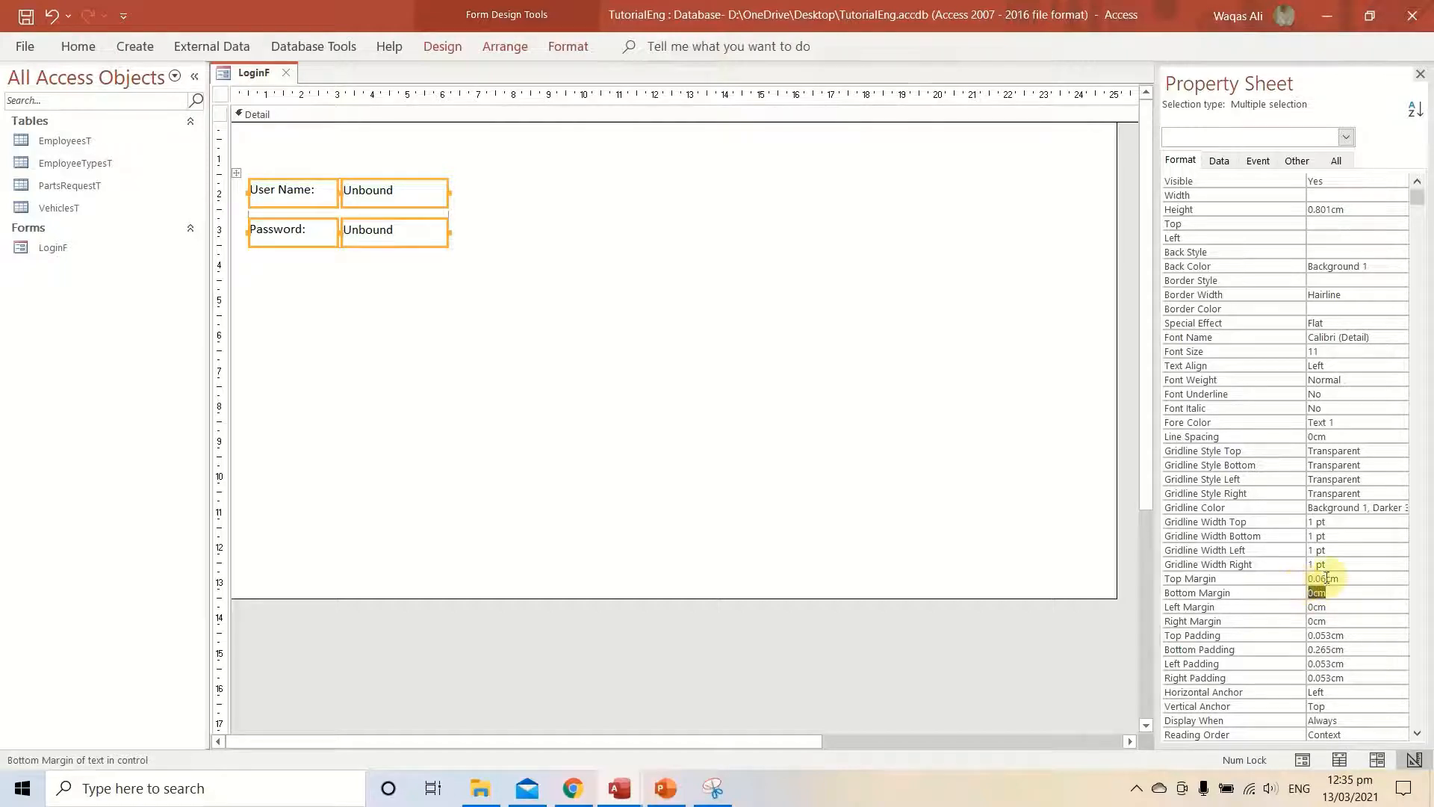
left_click(1327, 576)
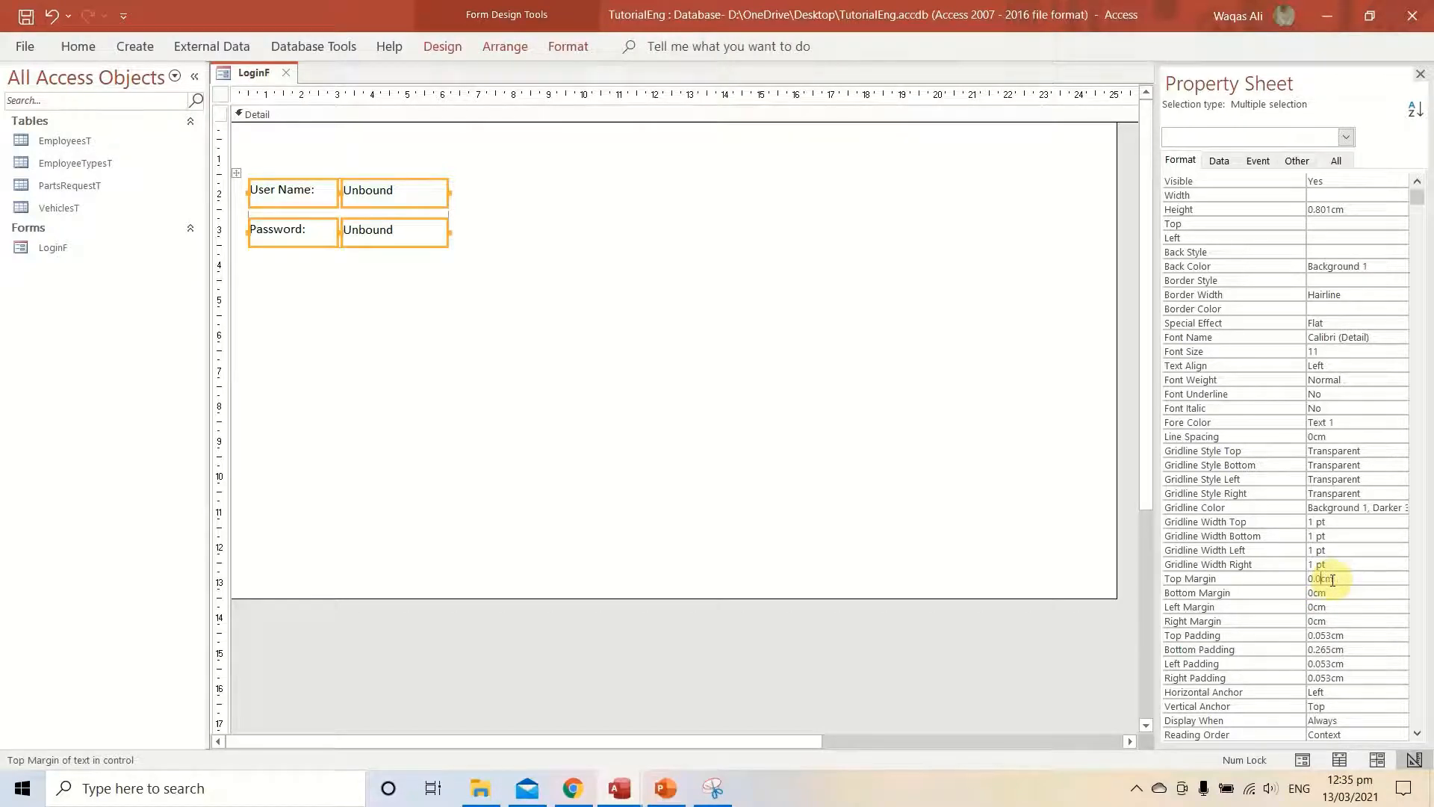
key("Return")
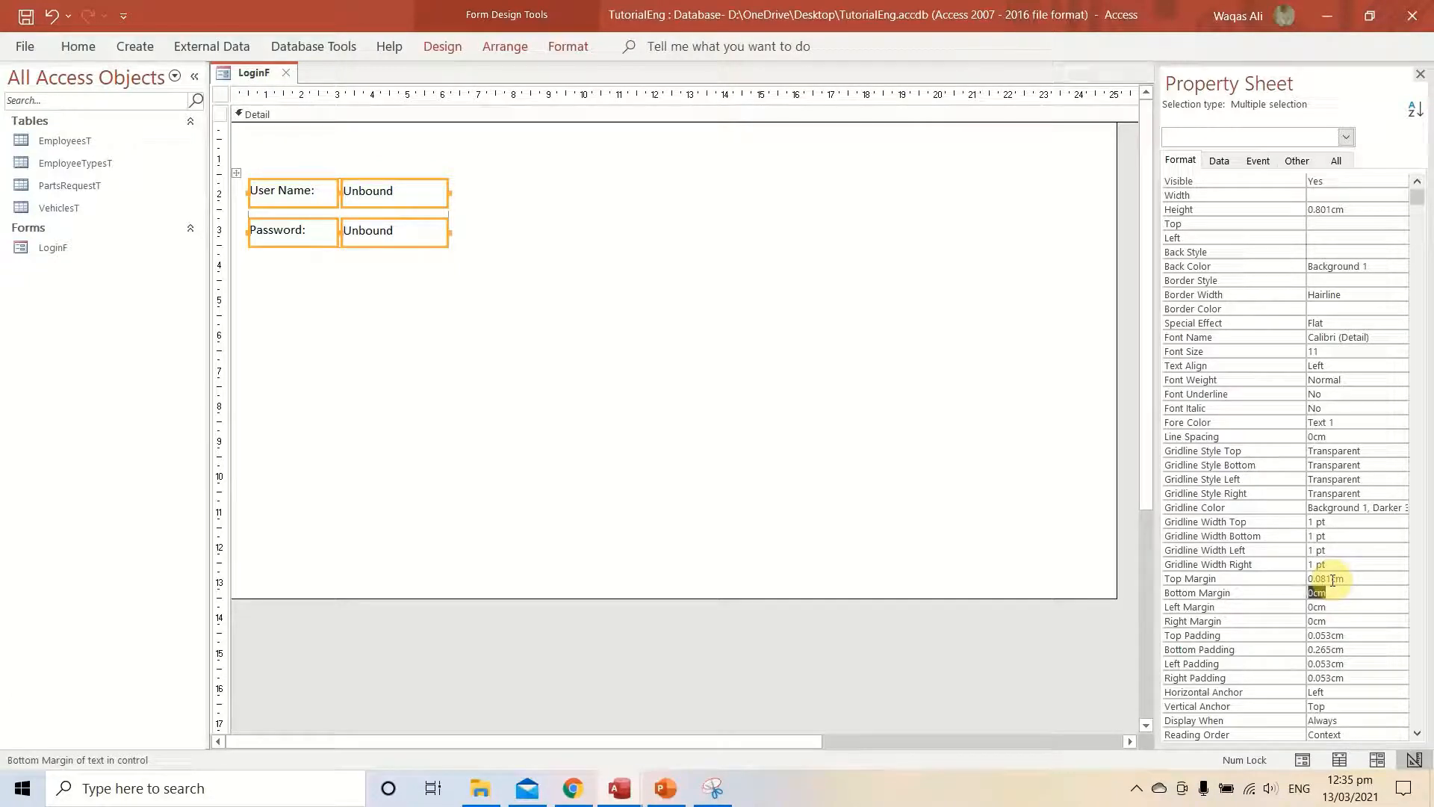
left_click_drag(1332, 579, 1264, 569)
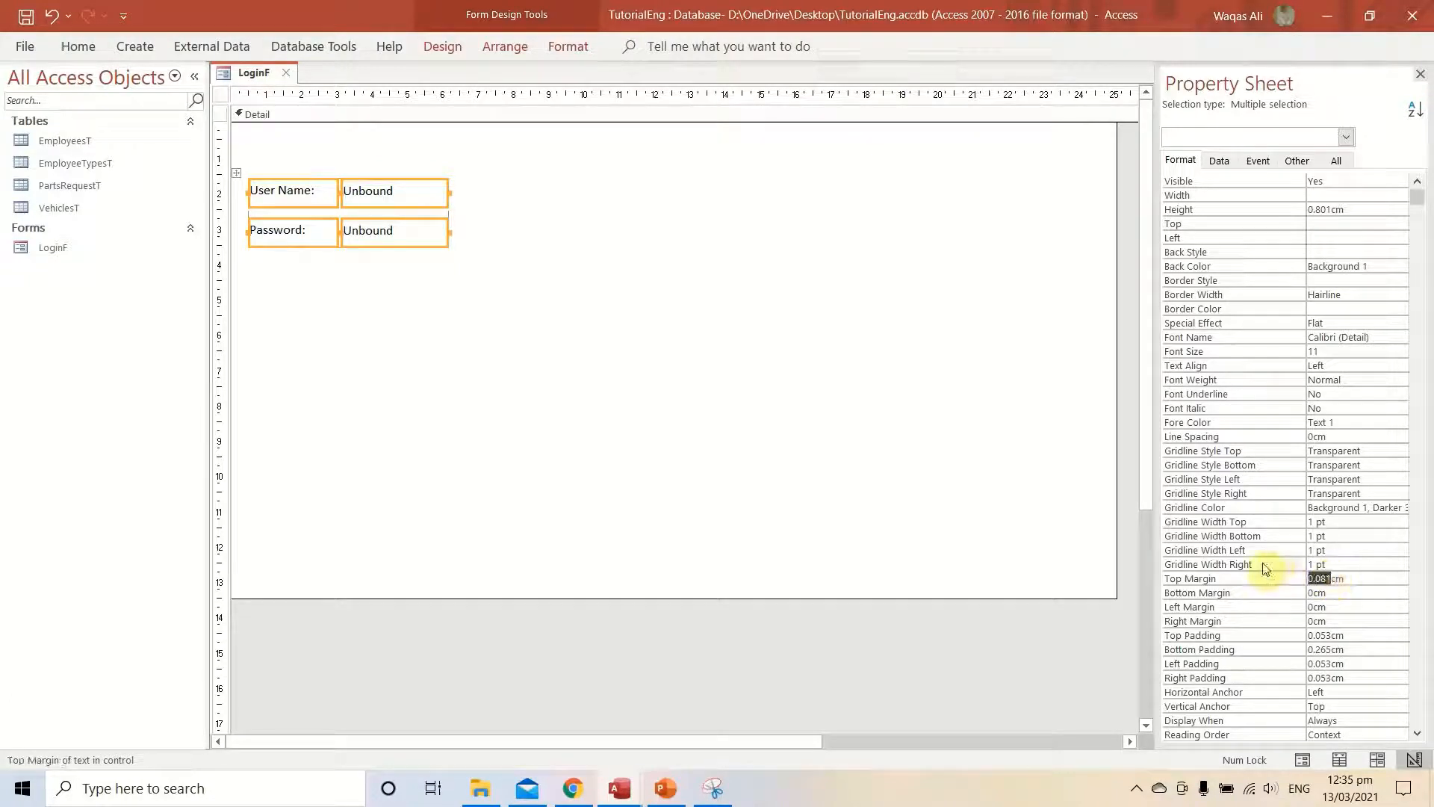
type("1")
key("Return")
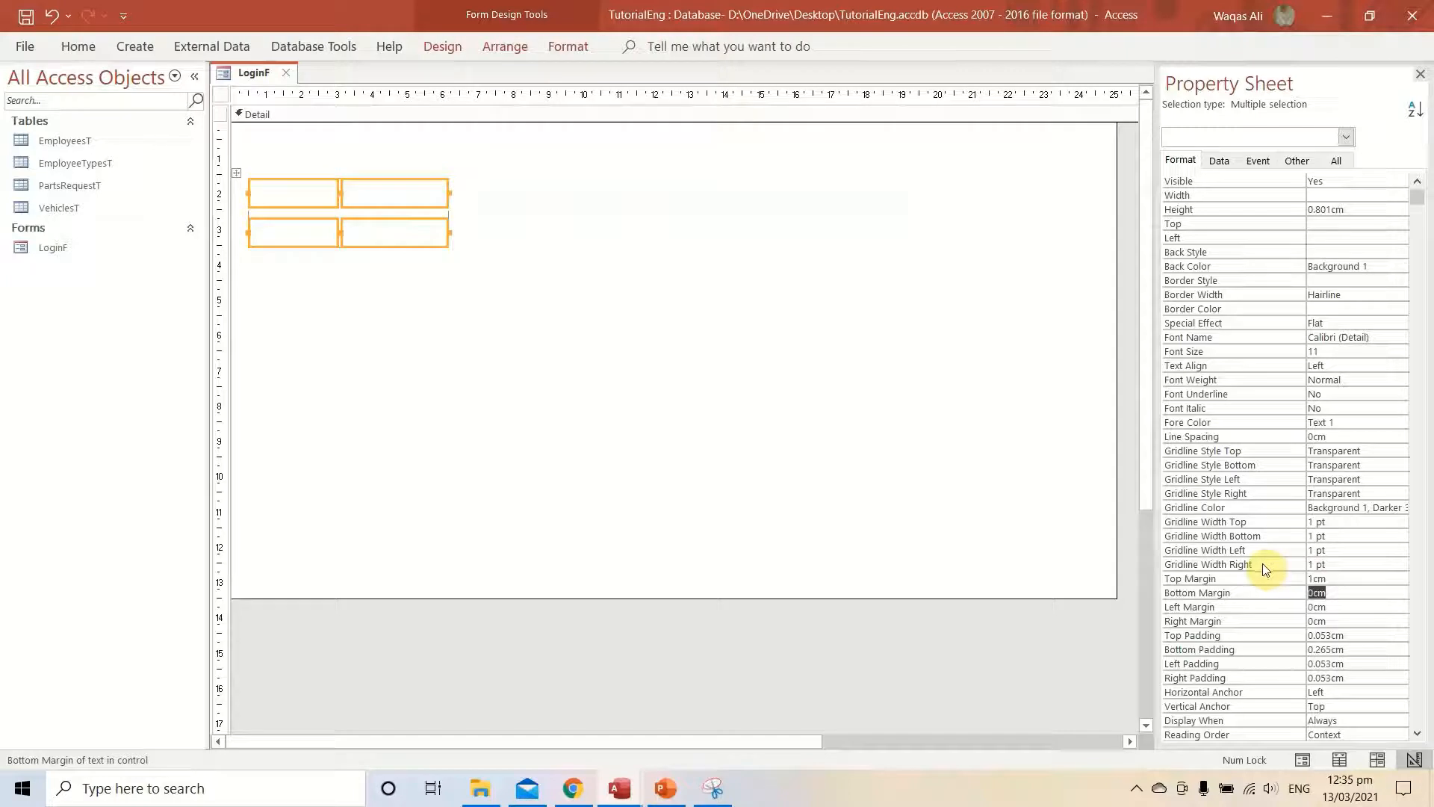
Set the top margin of both labels and both text boxes to 0.09 cm.
left_click(1312, 579)
type("0.09")
key("Return")
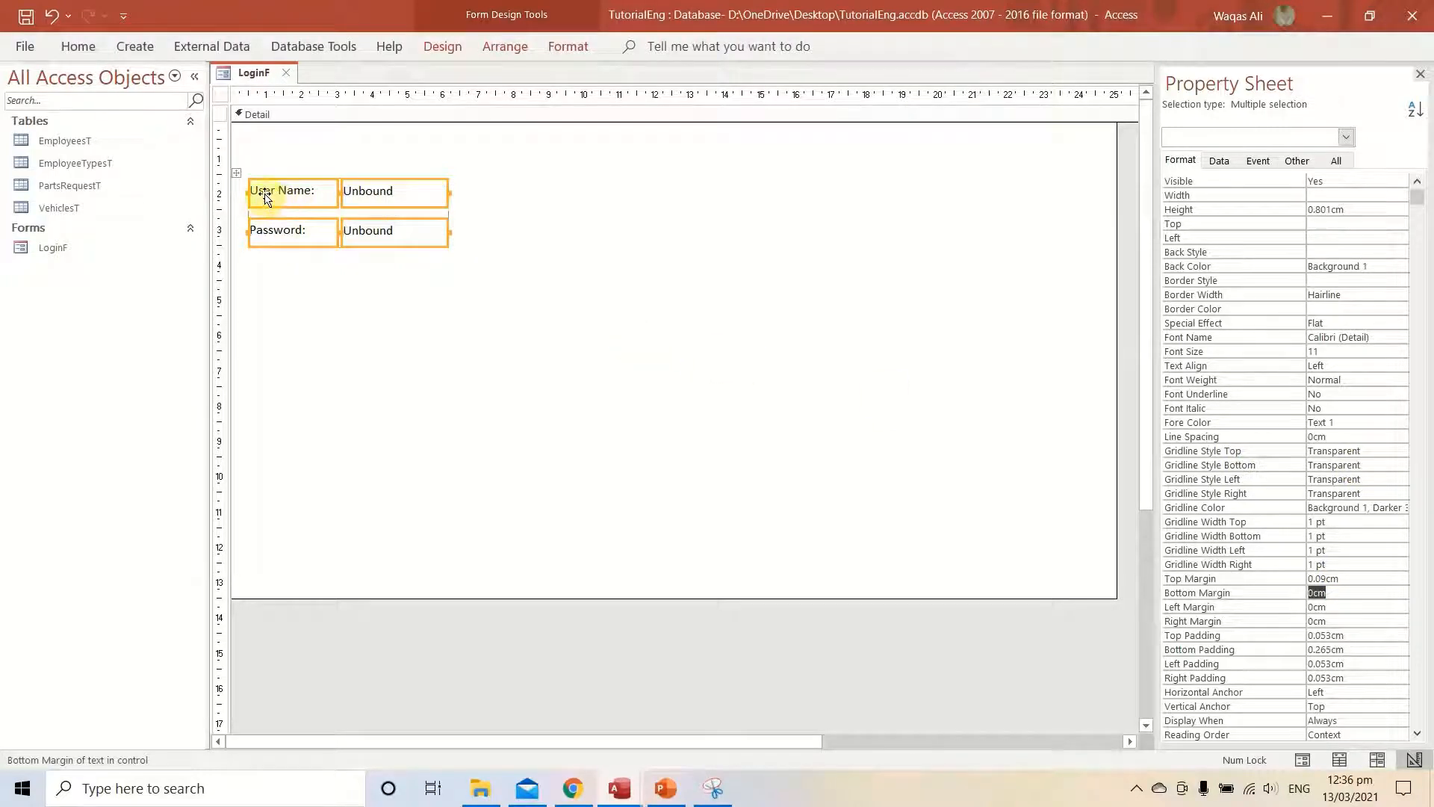
Widen both text boxes in the stacked layout to about 4.7 cm.
left_click(432, 274)
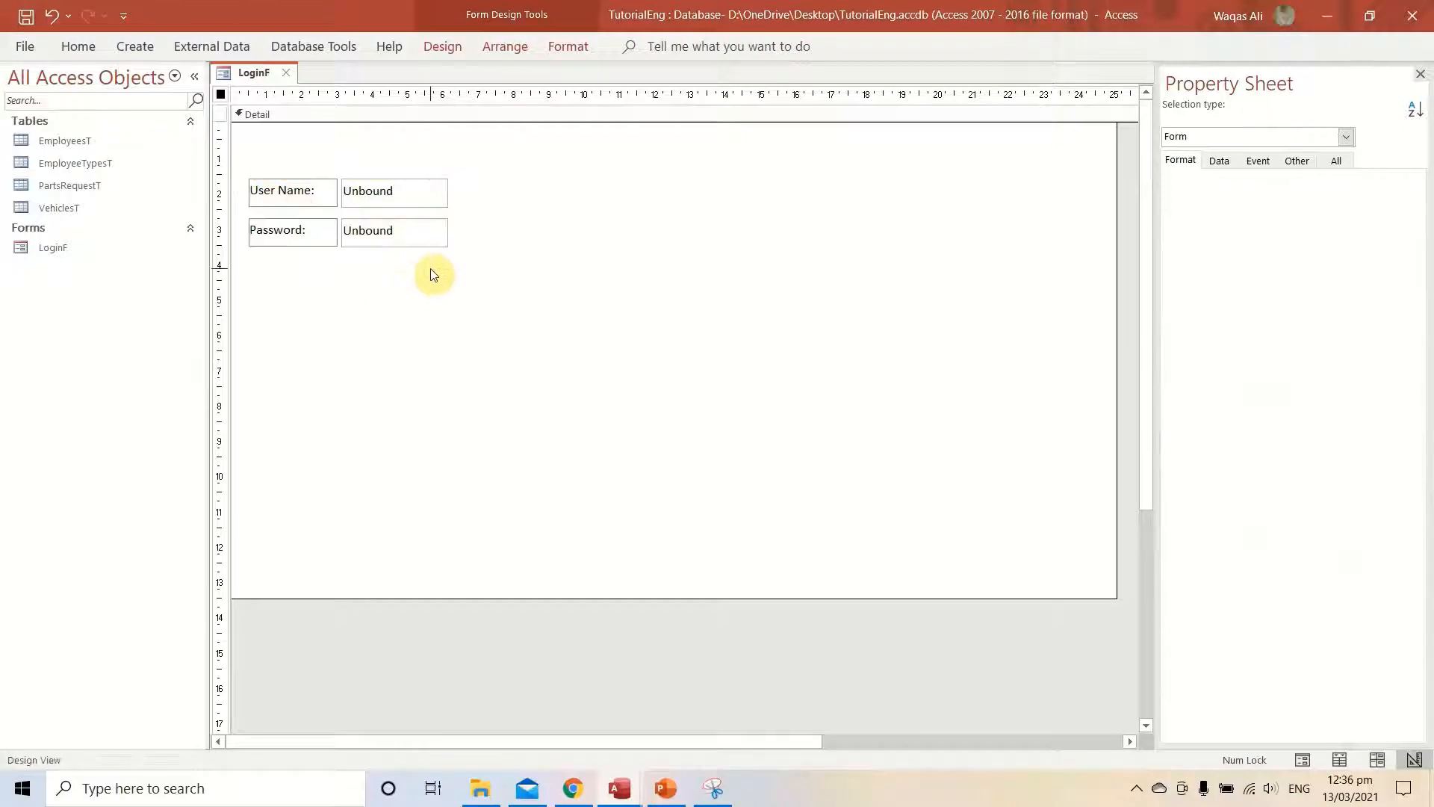
left_click_drag(426, 263, 510, 190)
left_click(519, 348)
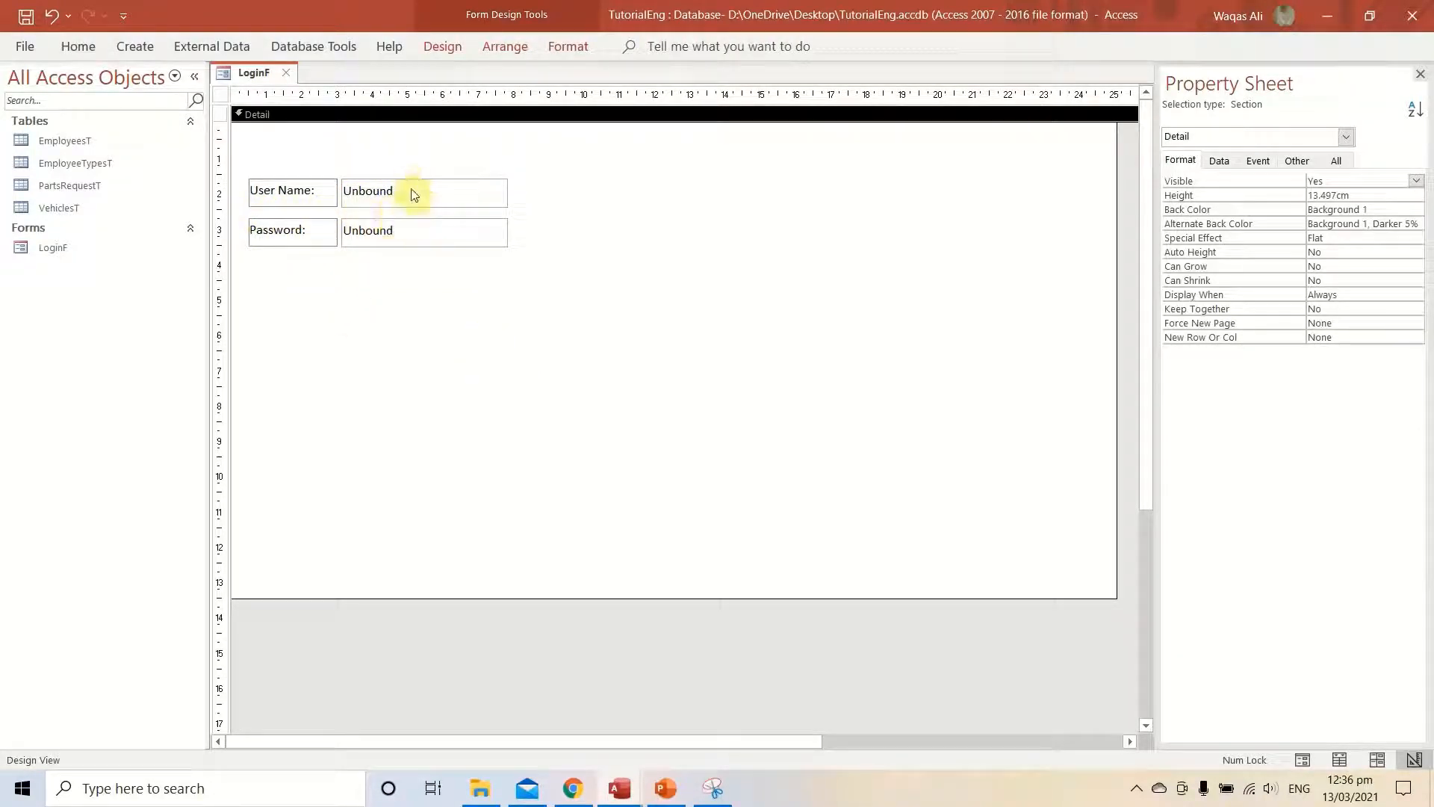
Apply Narrow control padding to both labels and both text boxes.
left_click_drag(518, 281, 320, 249)
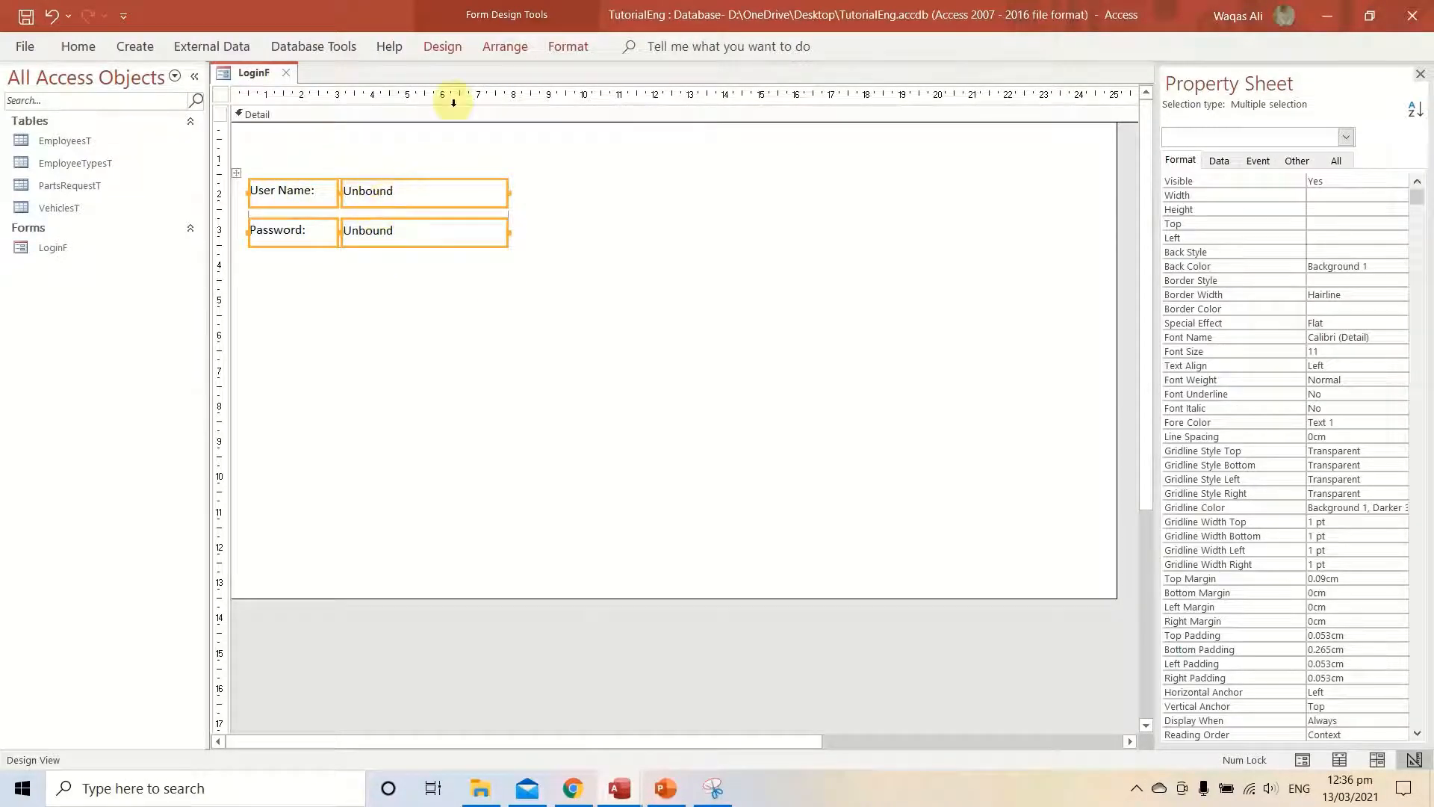
left_click(462, 48)
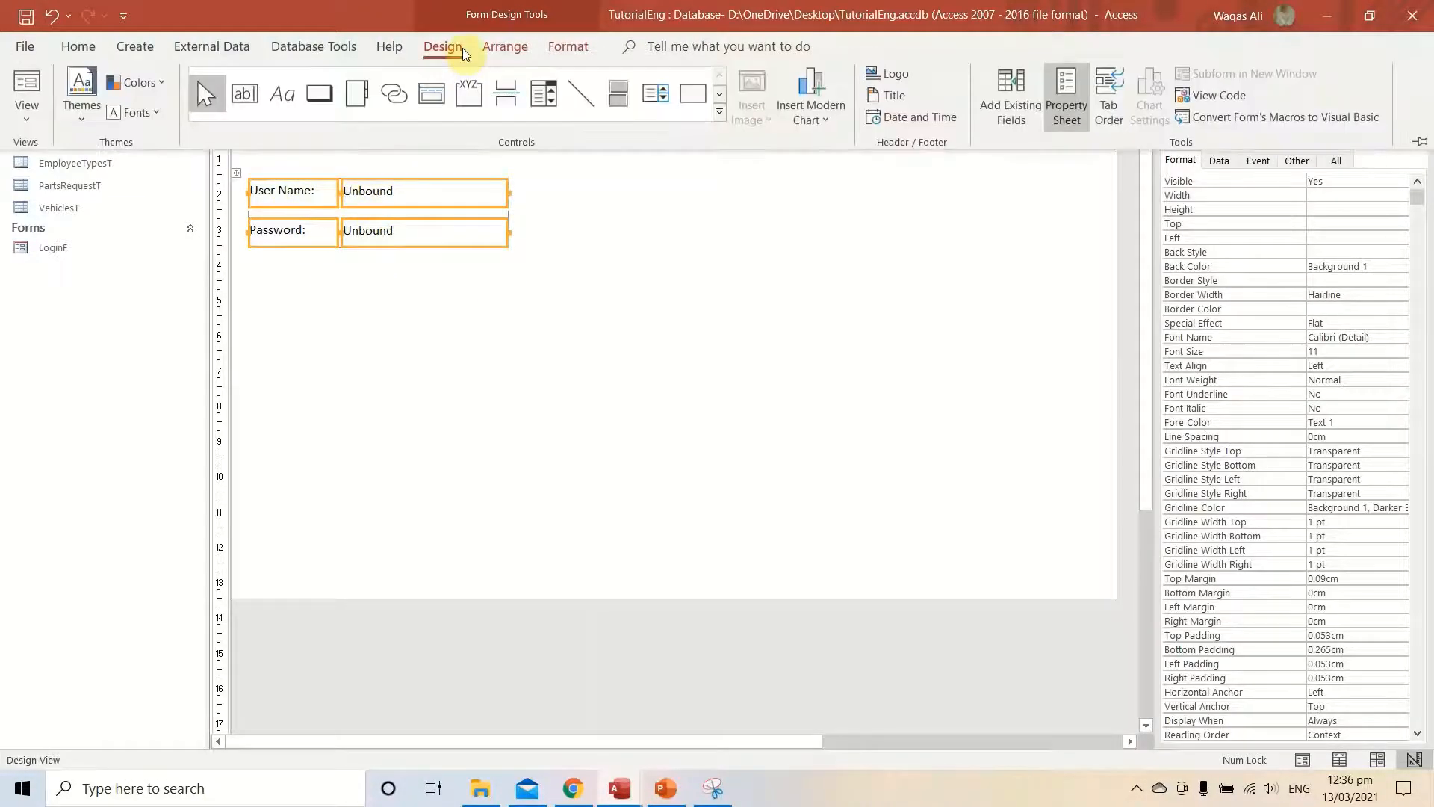
left_click(508, 48)
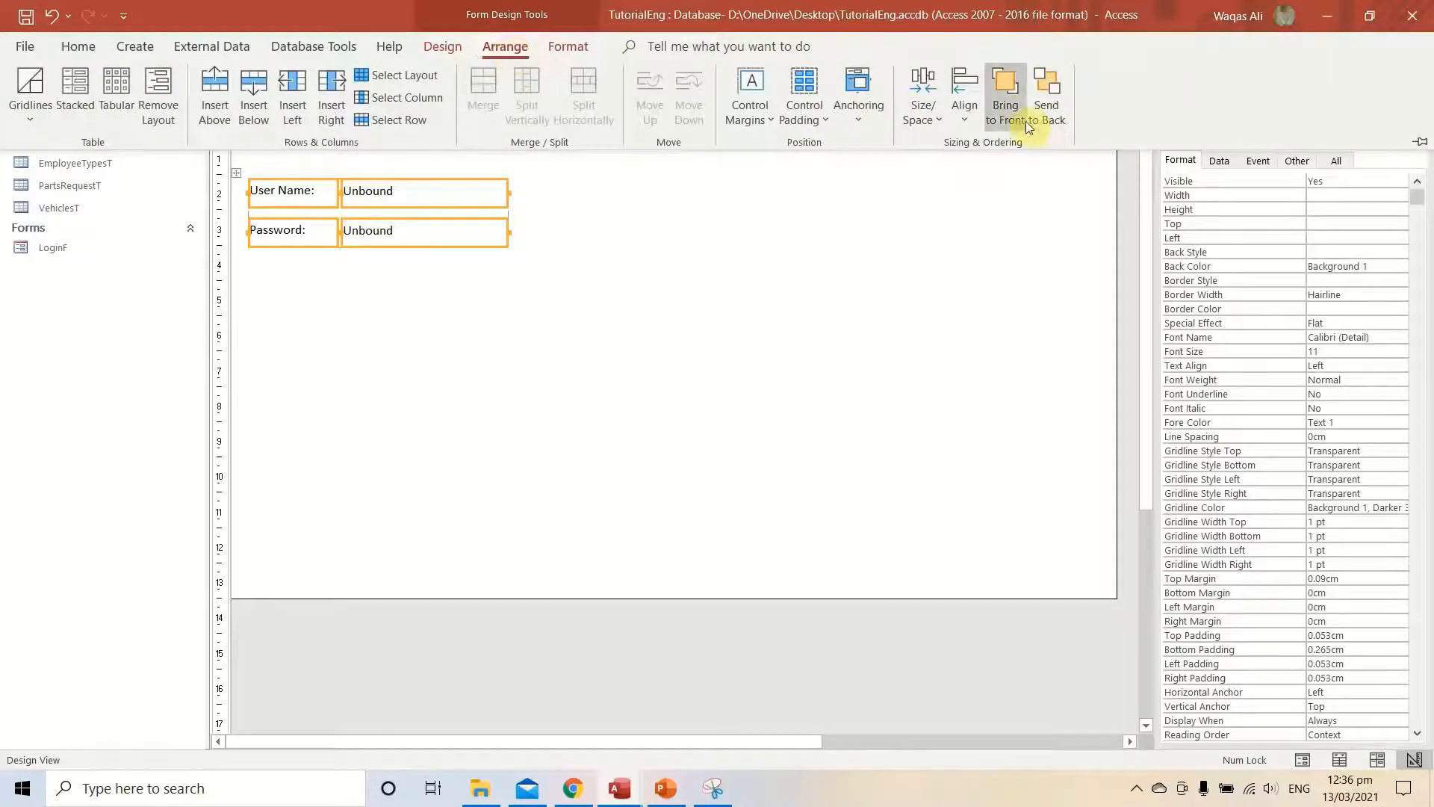
left_click(827, 114)
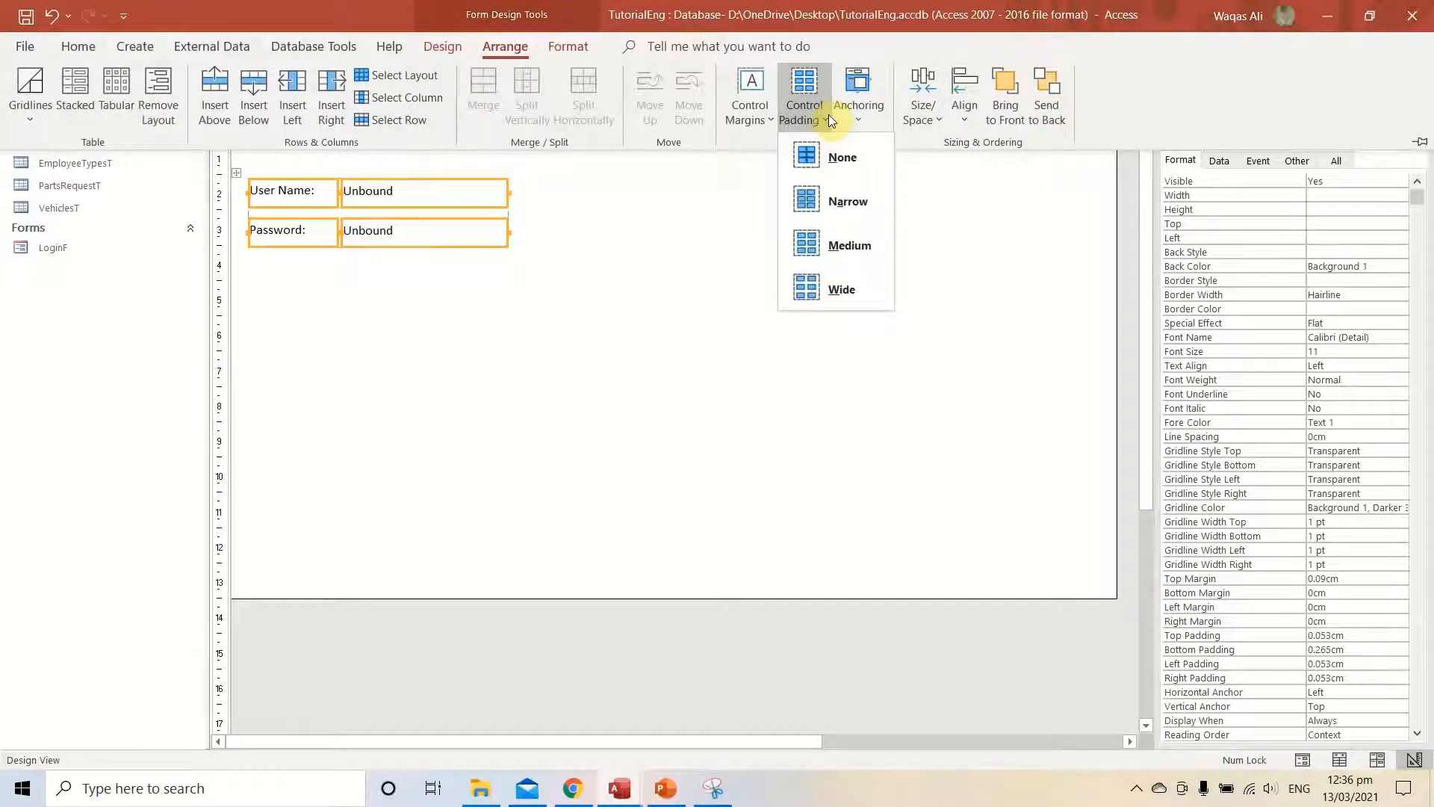
left_click(814, 209)
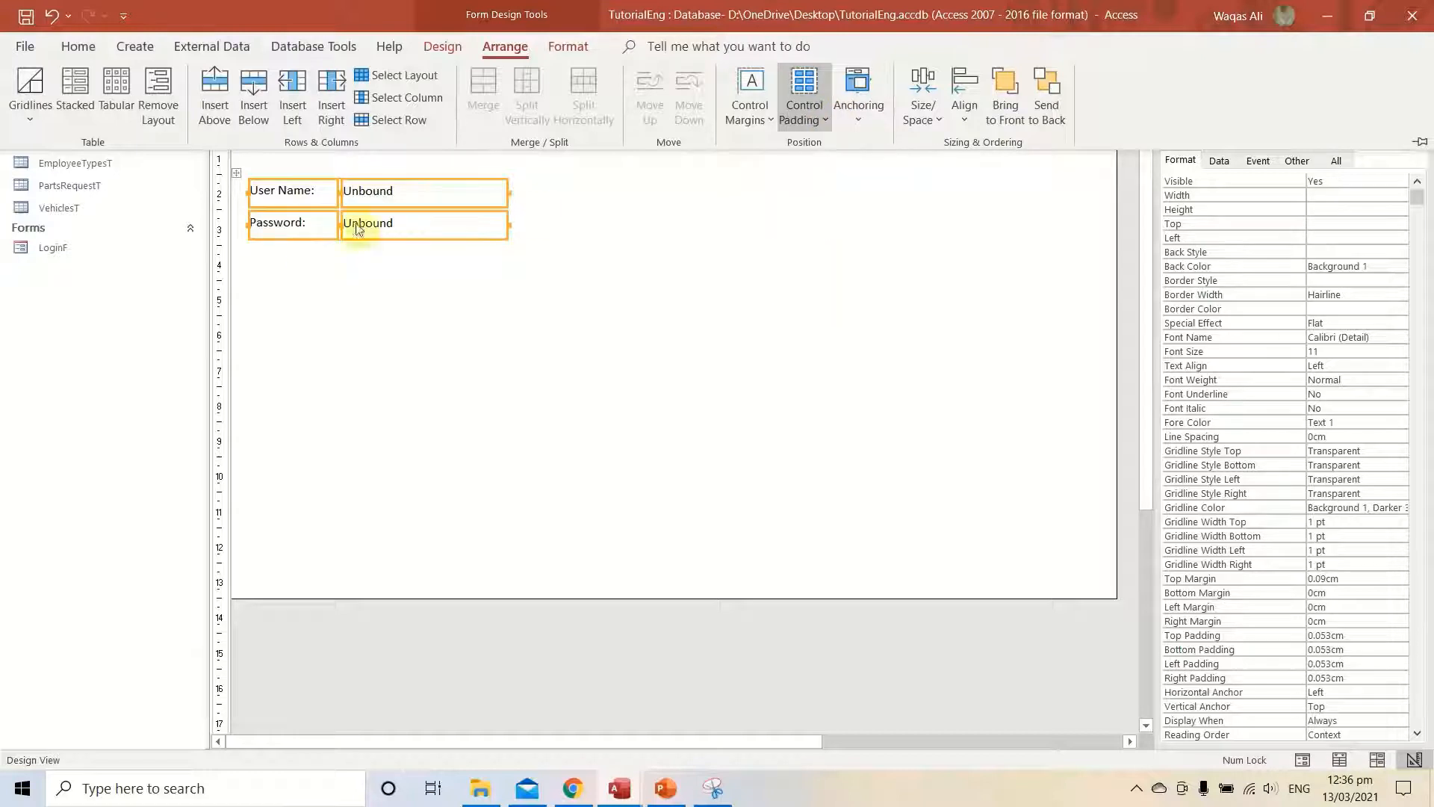
left_click(312, 283)
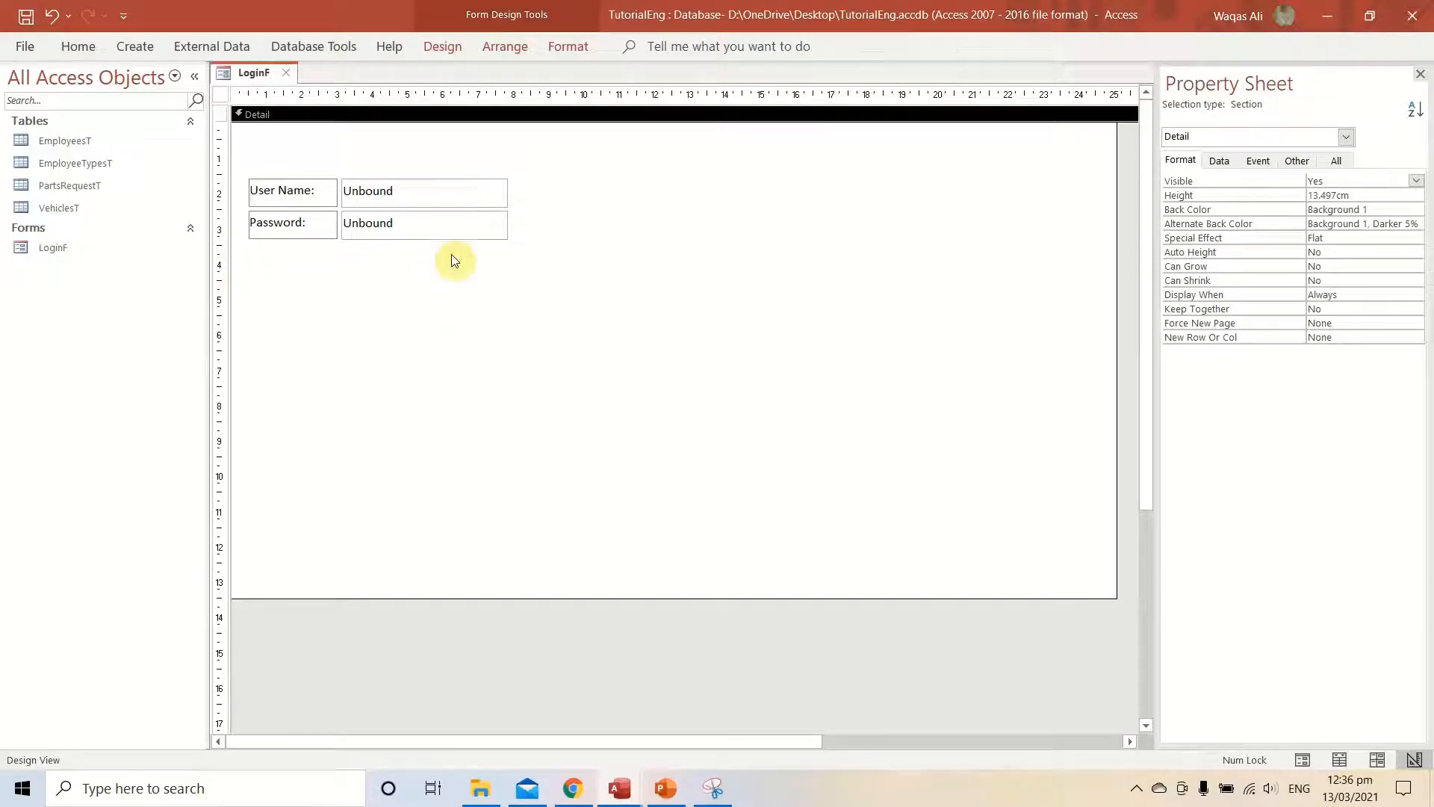
Preview the form in Form View and test it by entering "qwfef" as the user name and a sample password.
right_click(245, 73)
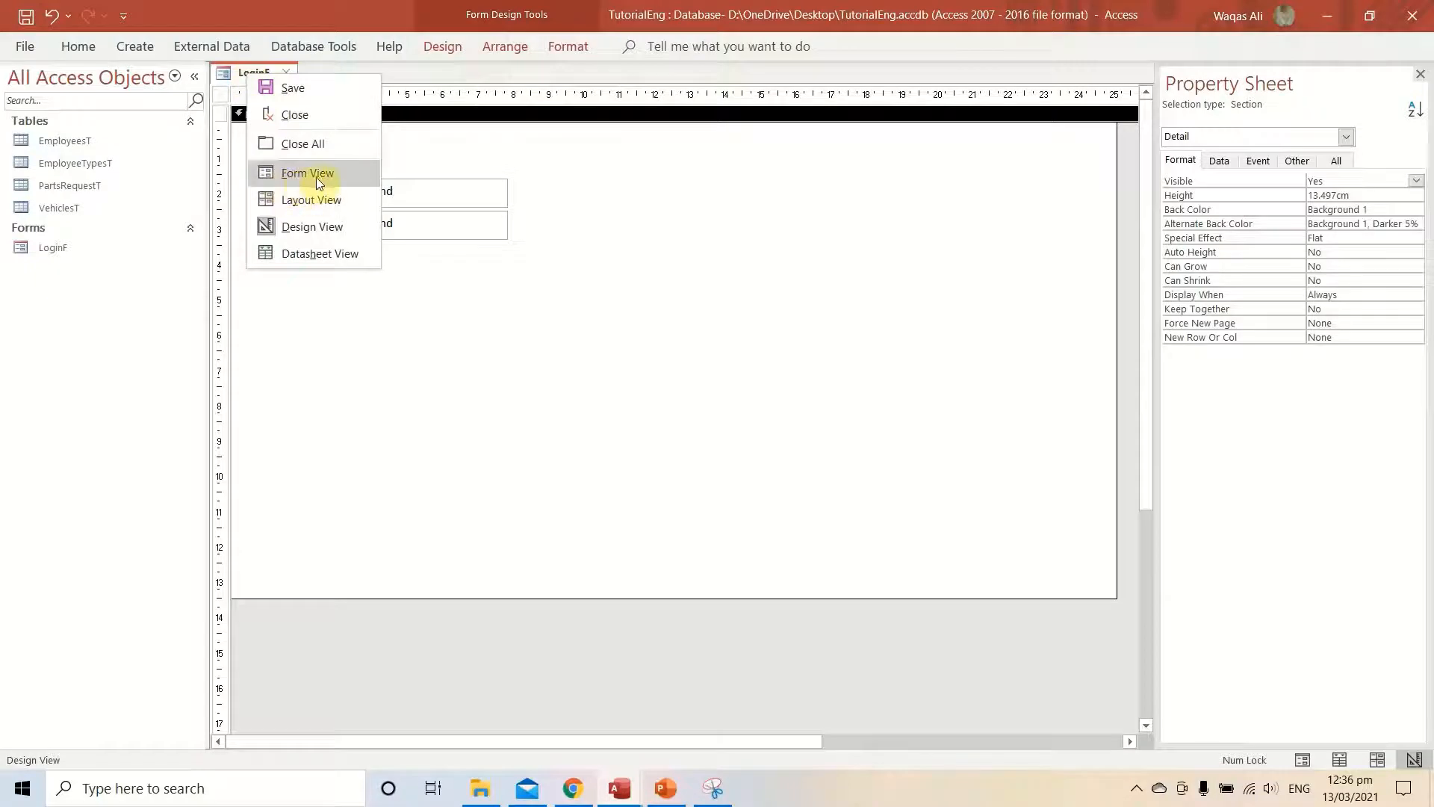
left_click(316, 176)
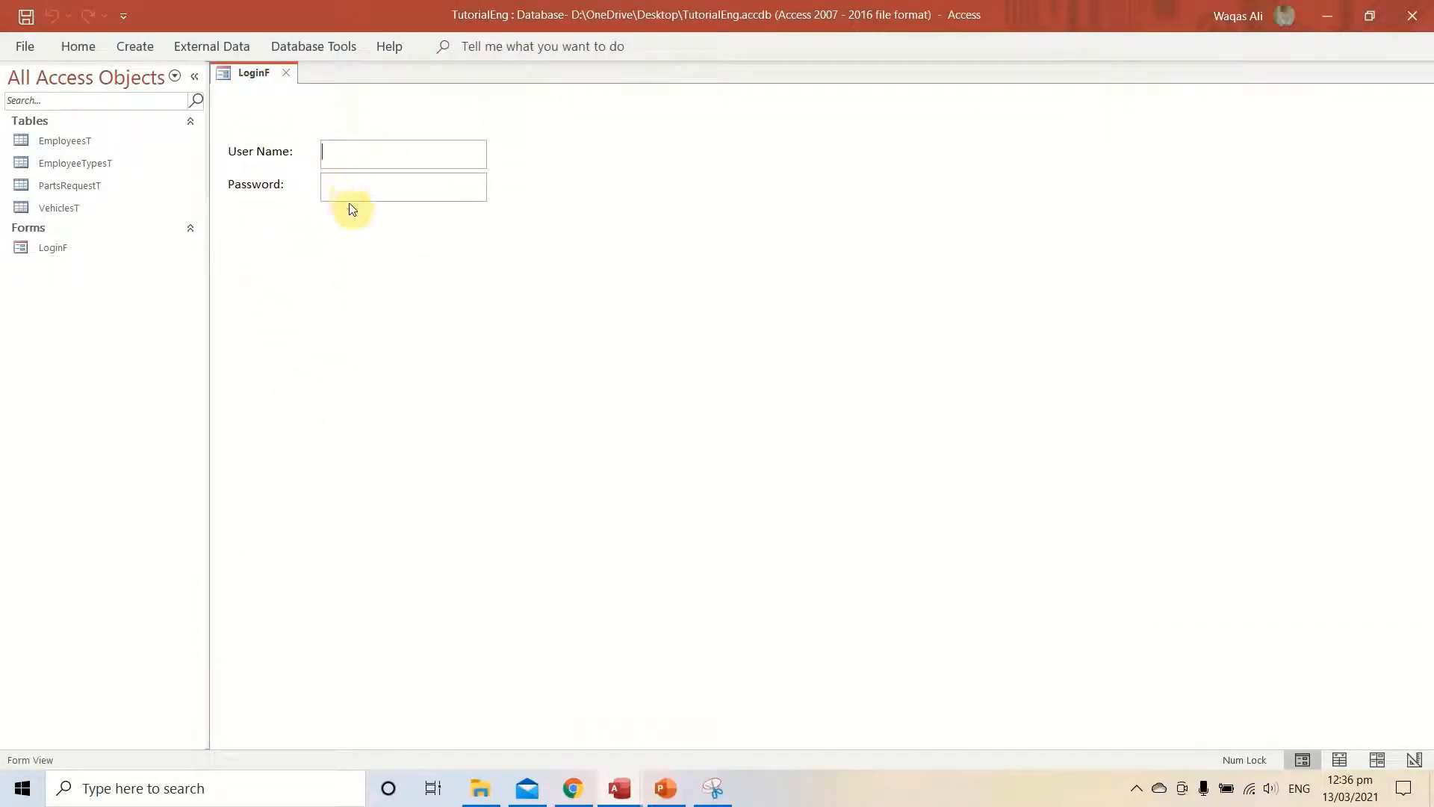
type("qwfef")
left_click(362, 191)
type("fsdfsd")
left_click(318, 187)
Switch the form to Design View, apply the Password input mask to the password text box, and save the form.
right_click(613, 180)
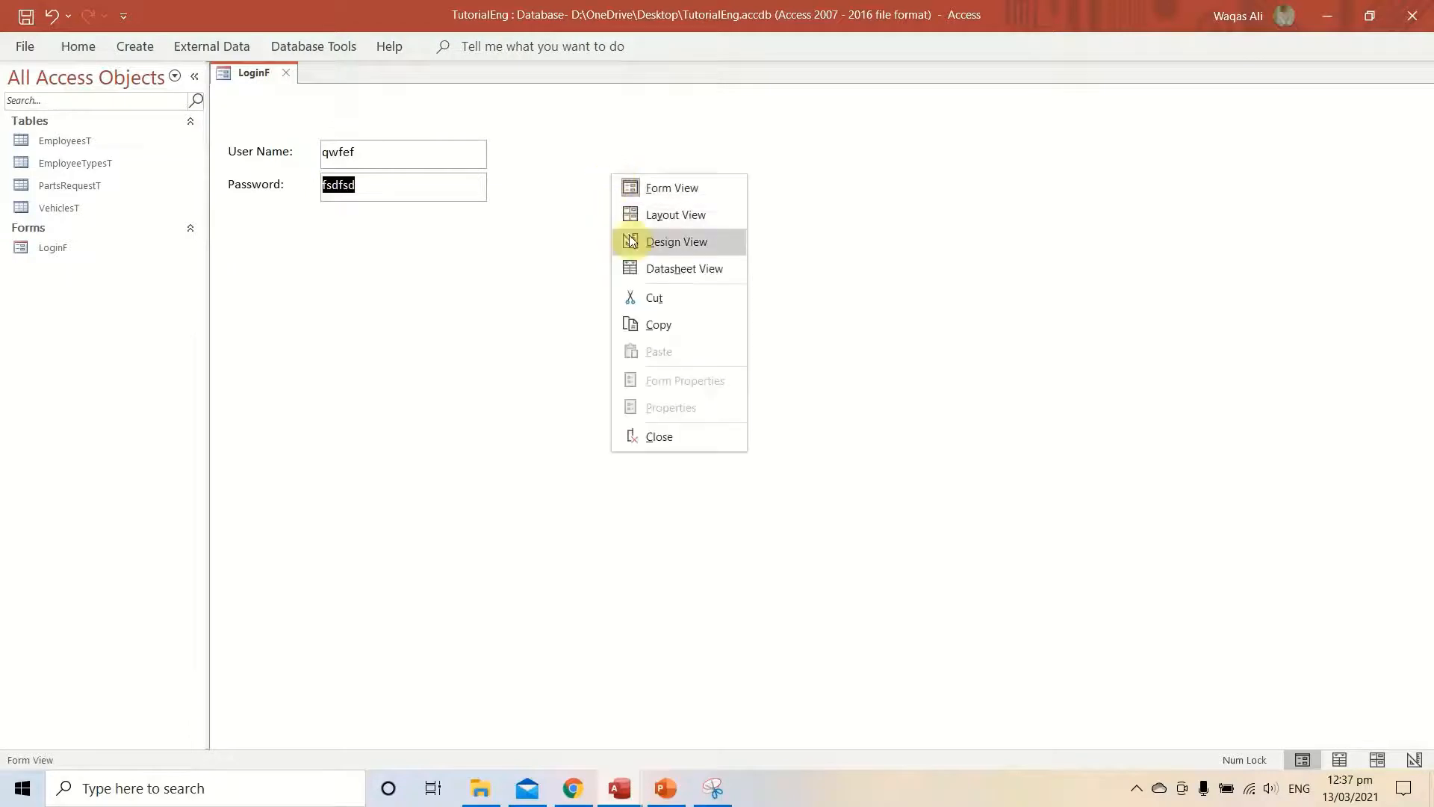
left_click(630, 238)
left_click(442, 234)
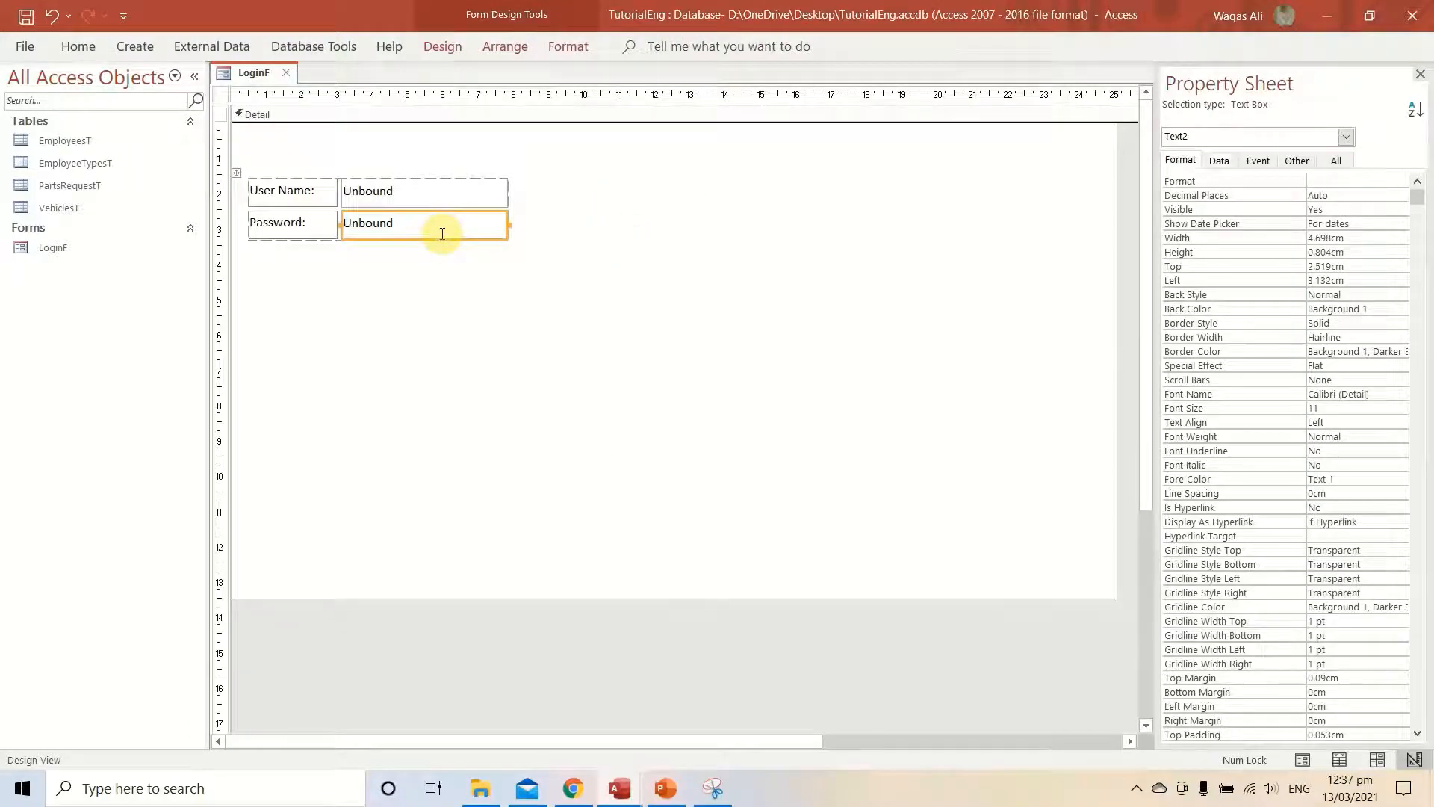
left_click(1293, 166)
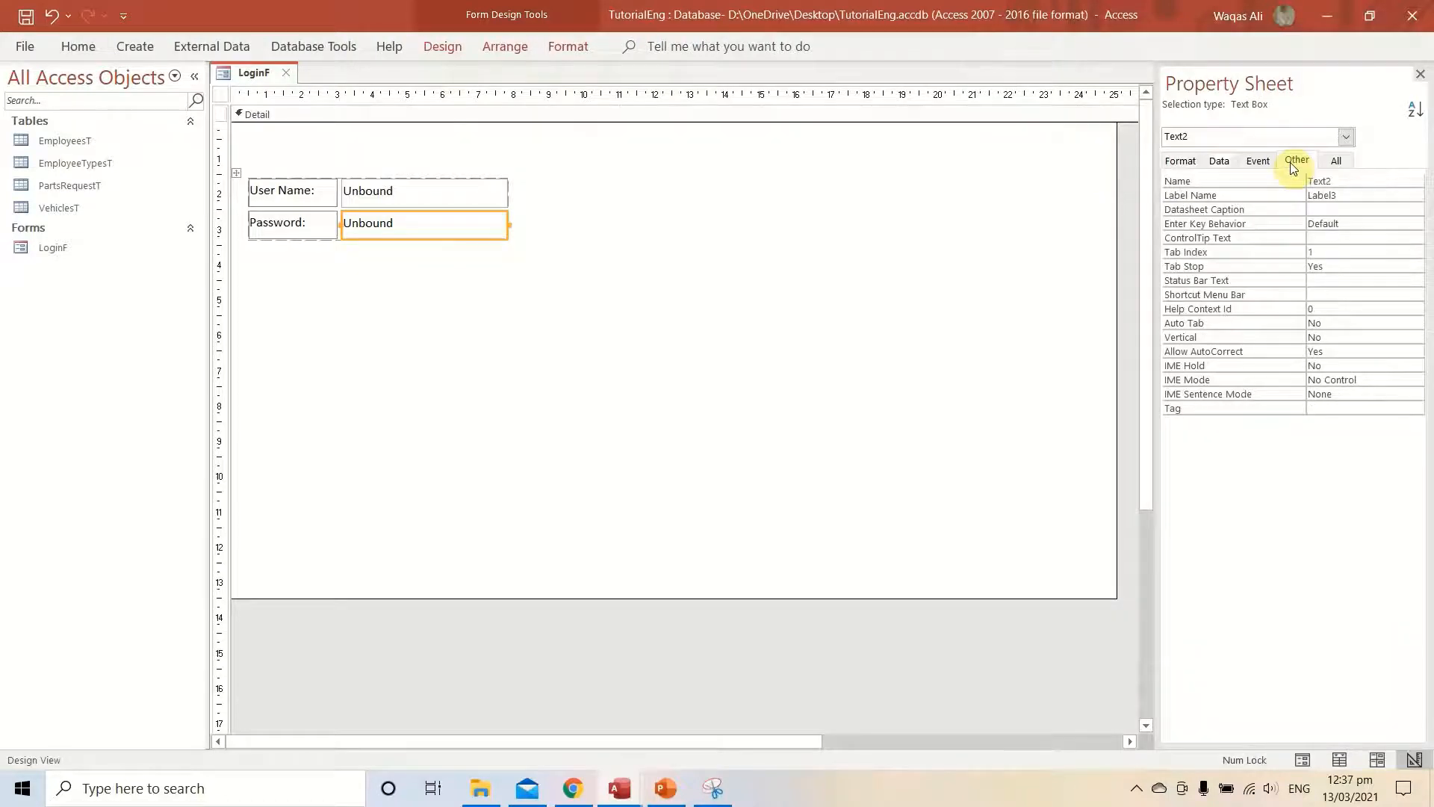
left_click(1219, 161)
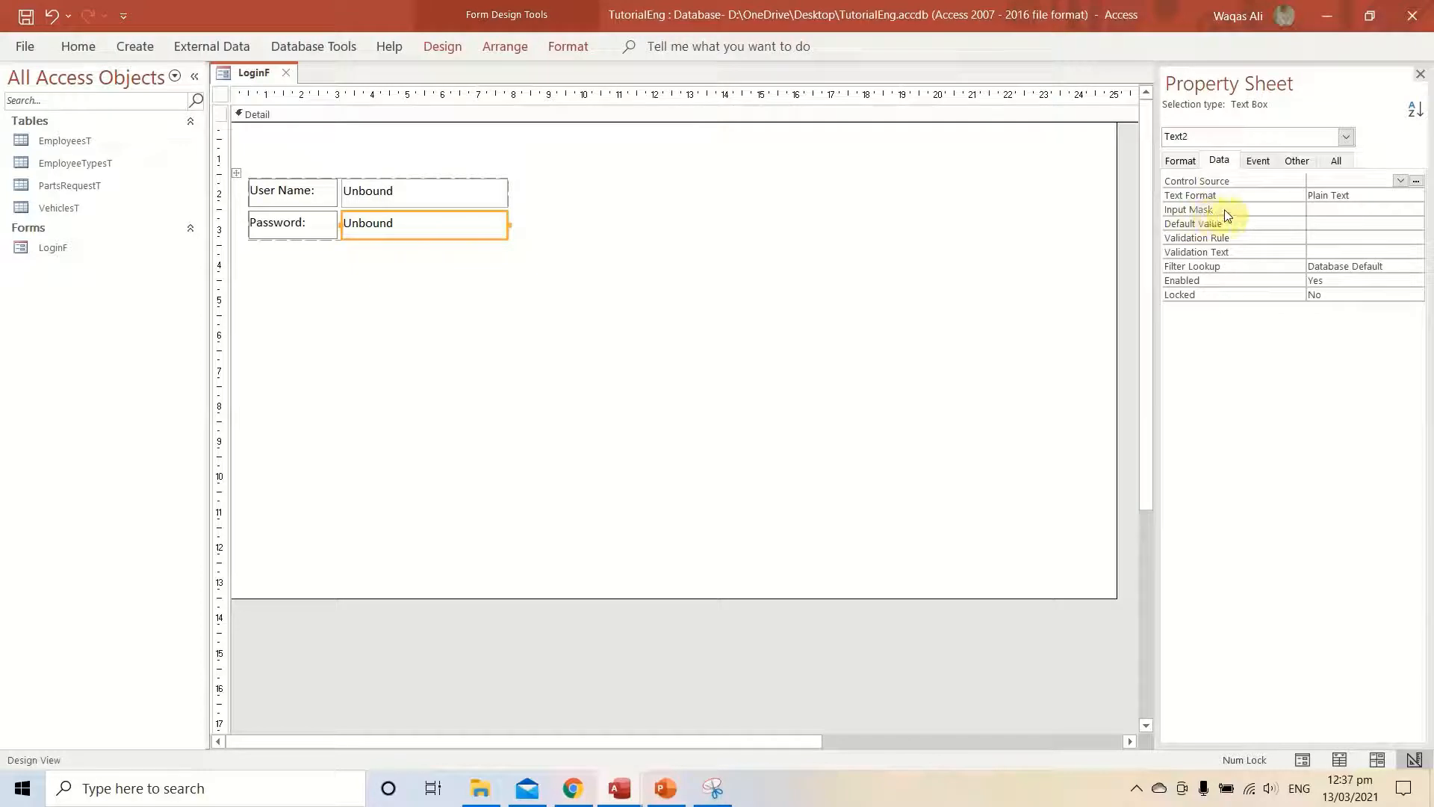
left_click(1336, 209)
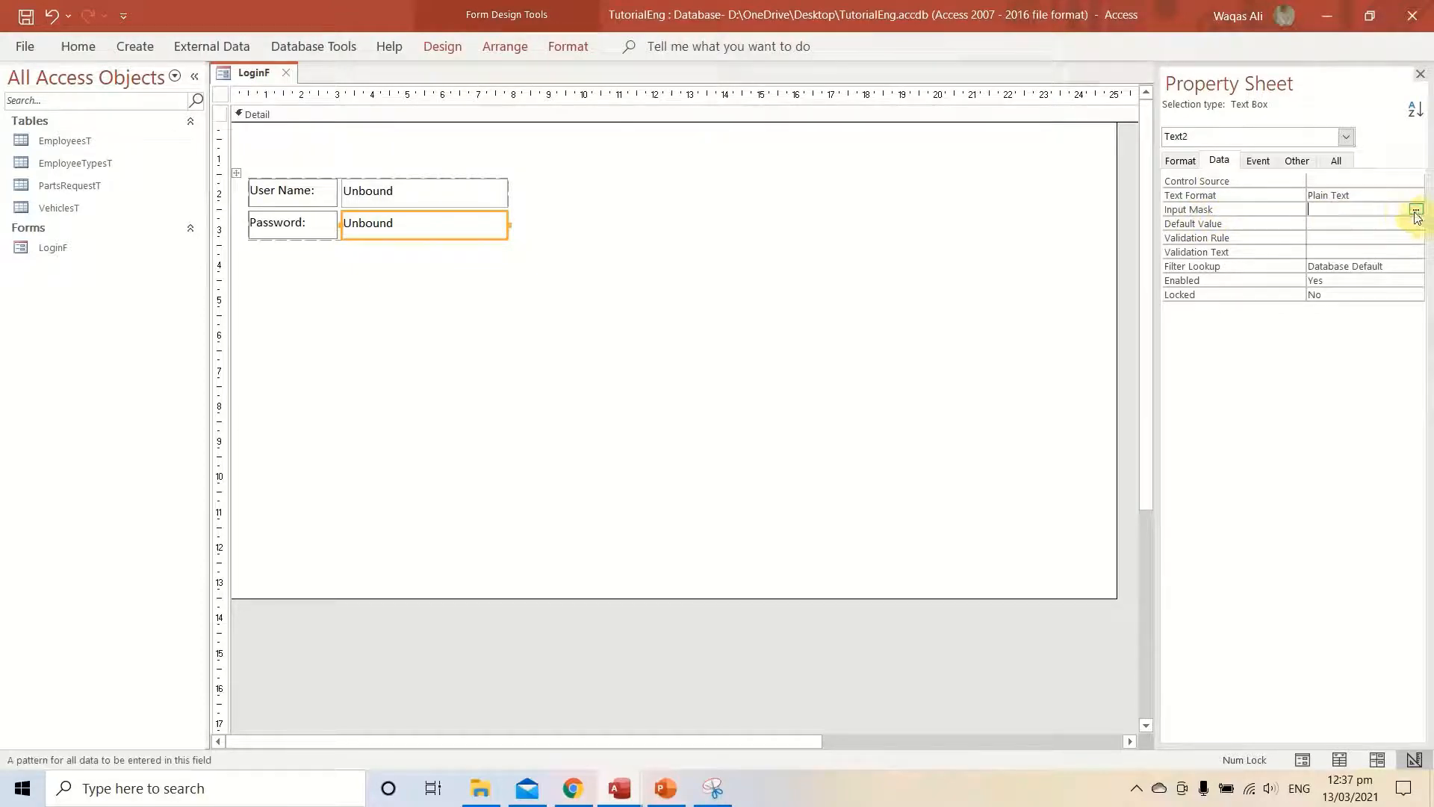
left_click(1416, 210)
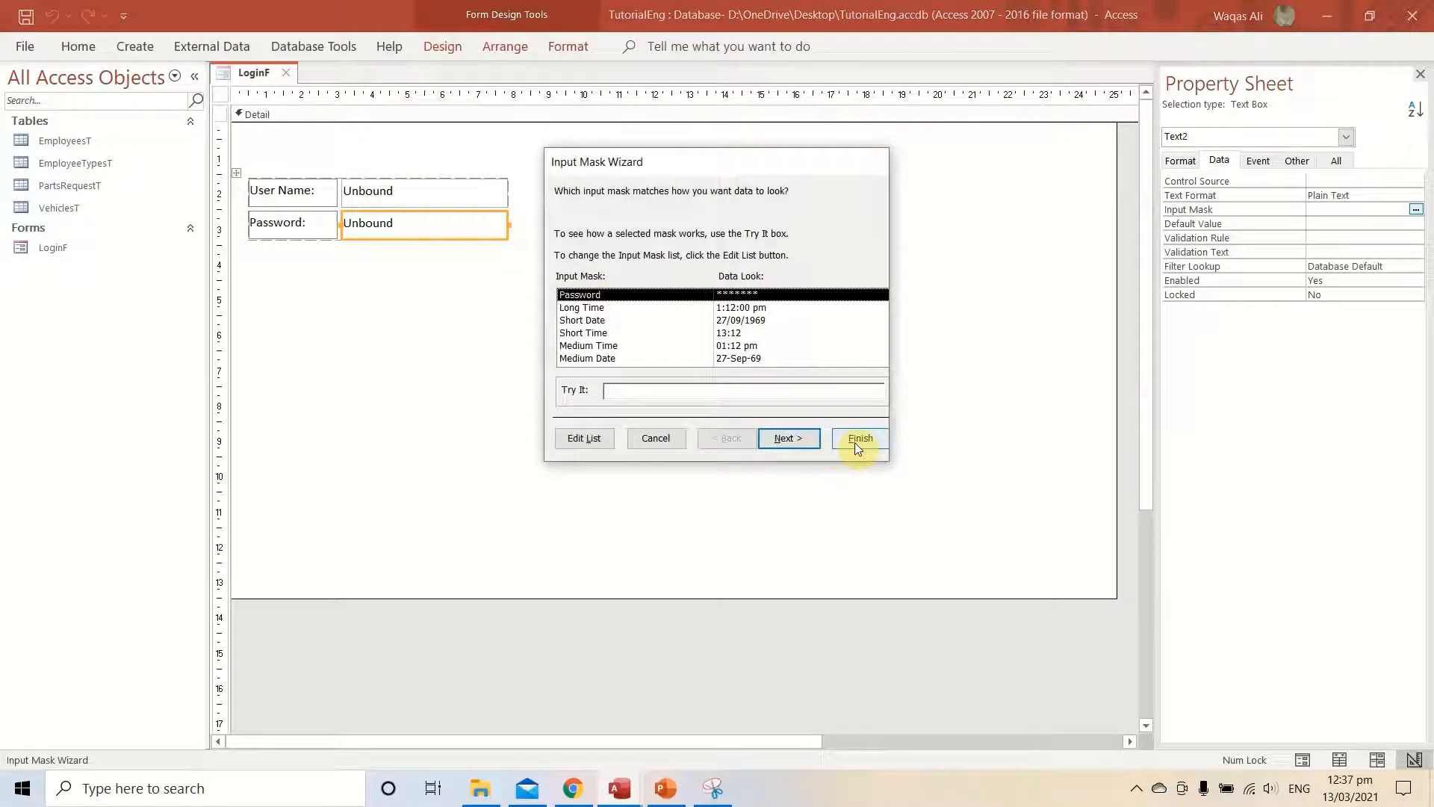
left_click(859, 438)
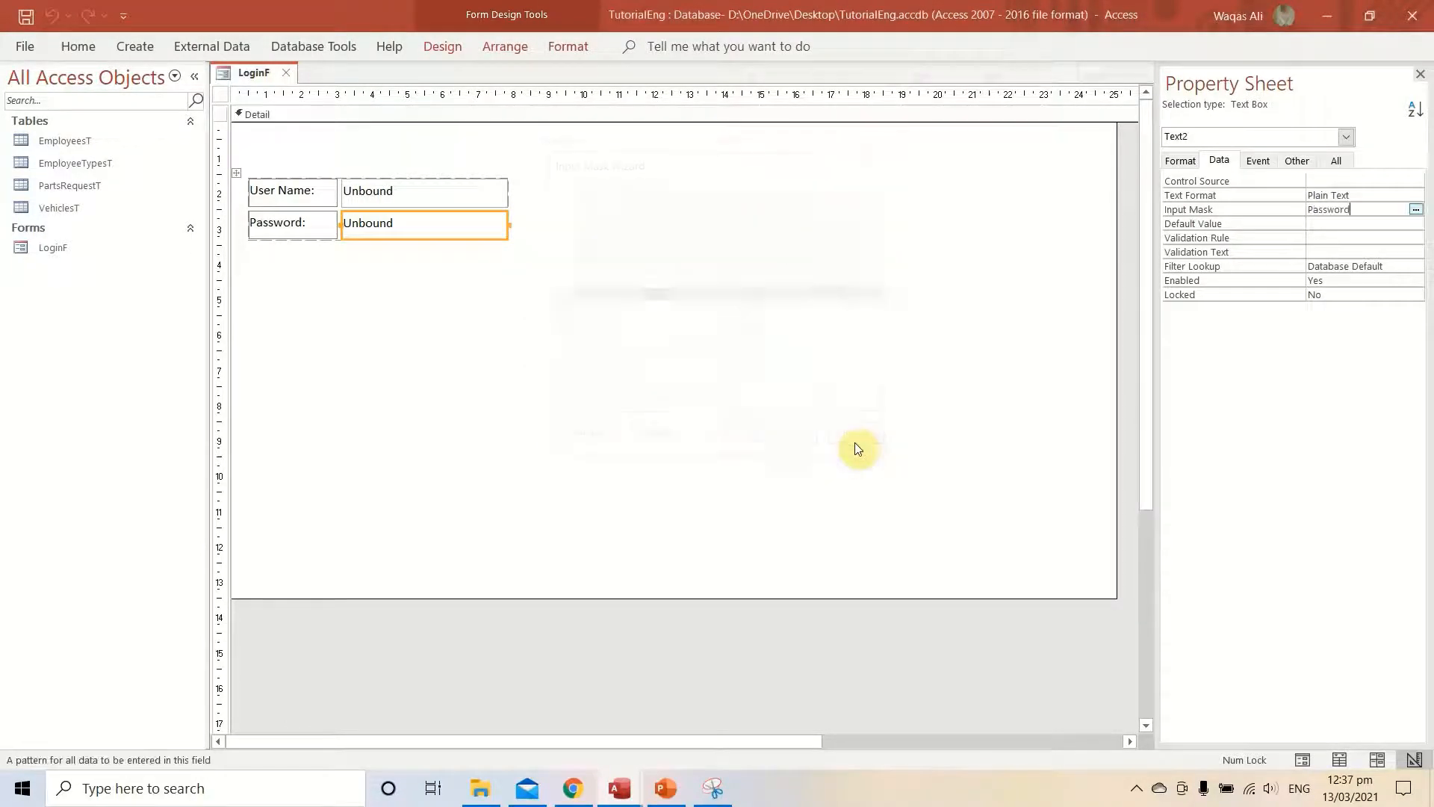
right_click(252, 73)
left_click(258, 88)
Preview the form in Form View and replace the password entry with another sample password to test the masking.
right_click(253, 74)
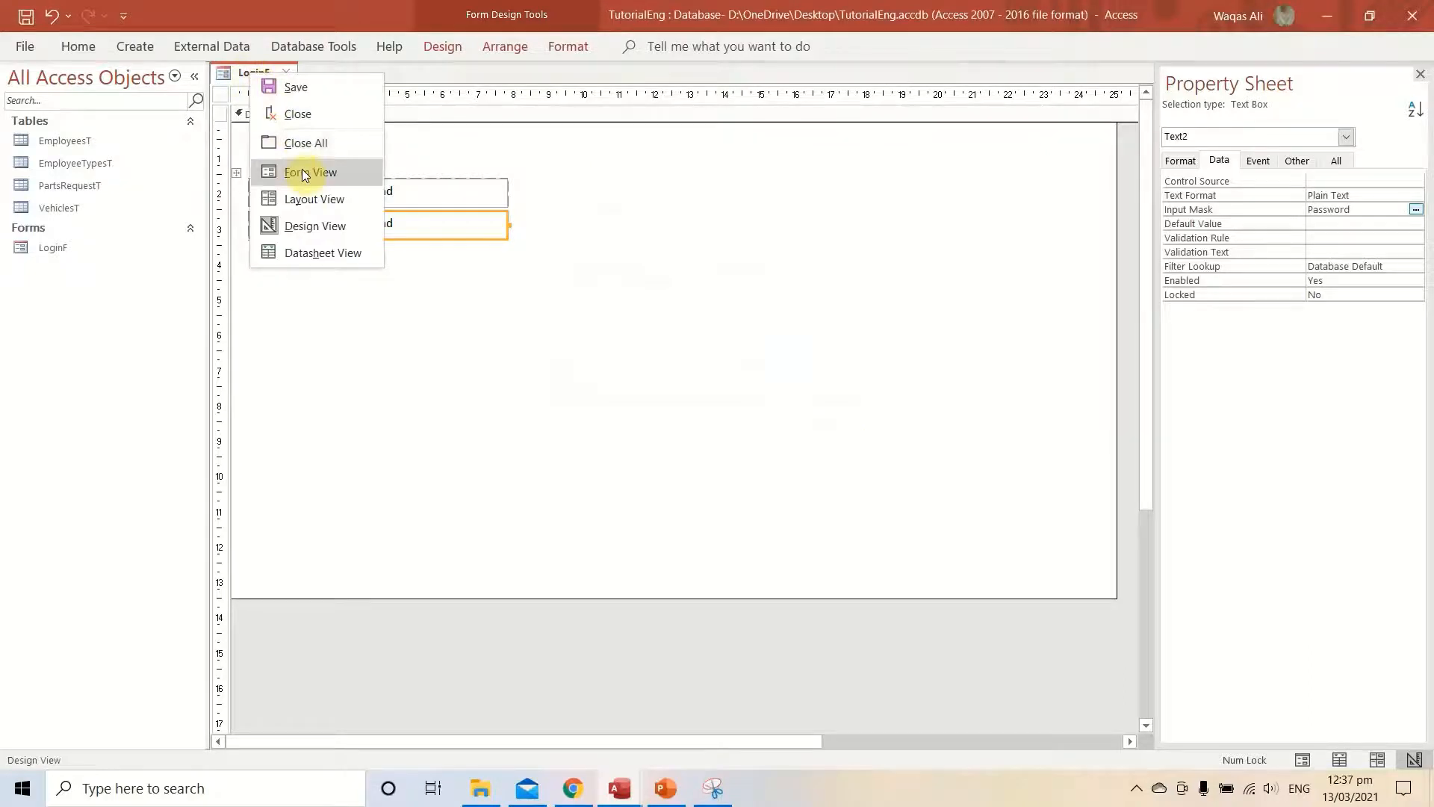
left_click(302, 171)
left_click(397, 185)
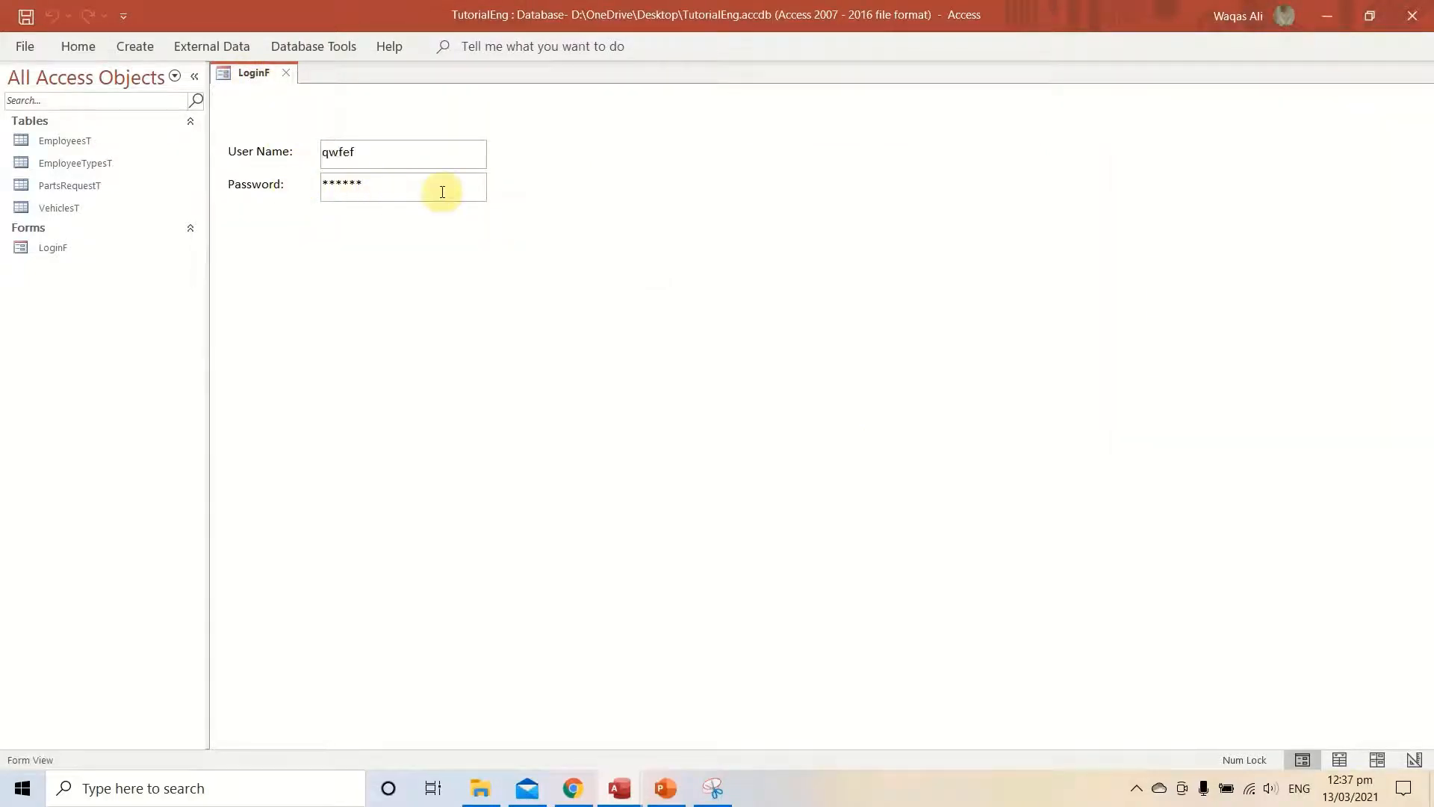
left_click_drag(408, 192, 204, 189)
type("************")
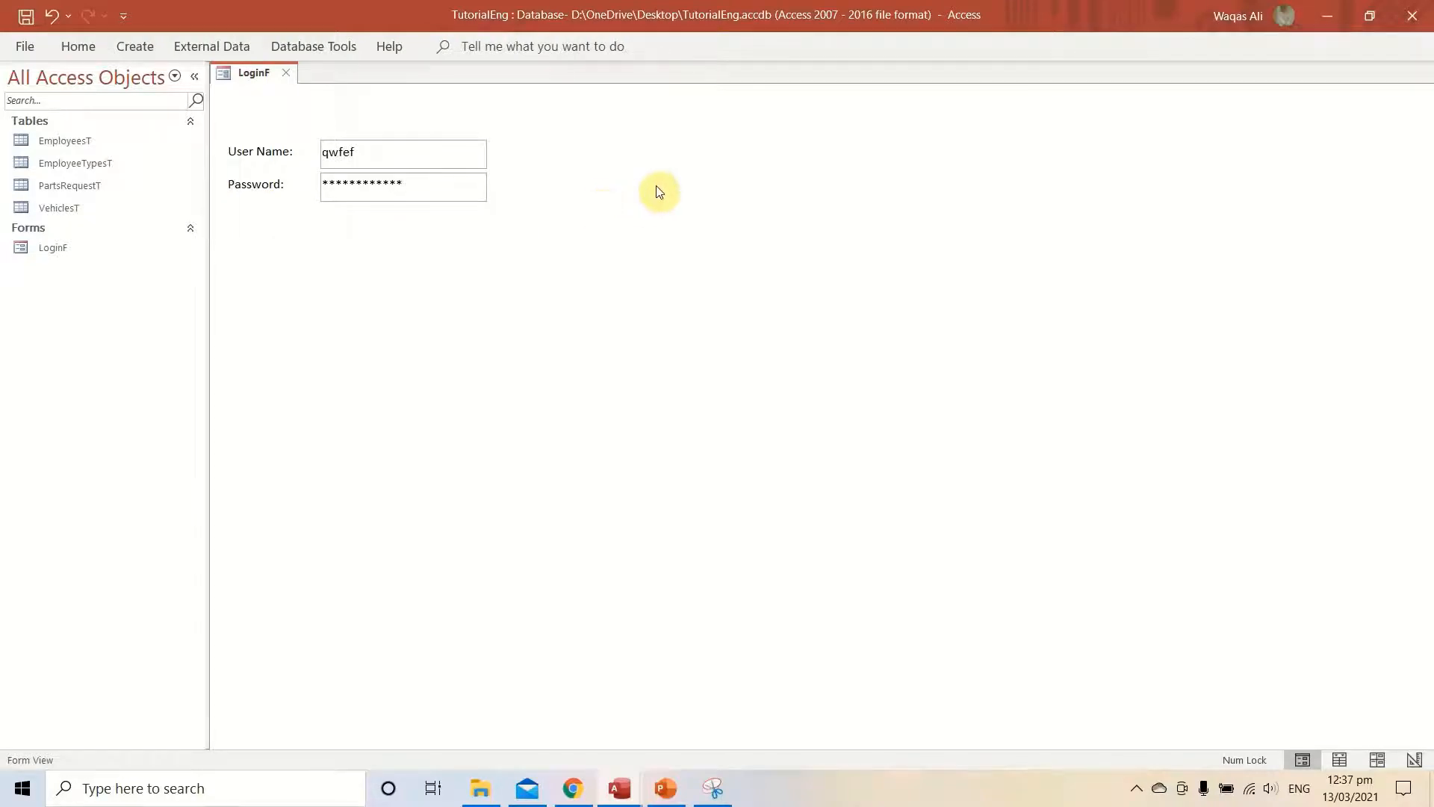
Return to Design View and examine the control names and data properties of the user name and password text boxes.
right_click(557, 183)
left_click(603, 251)
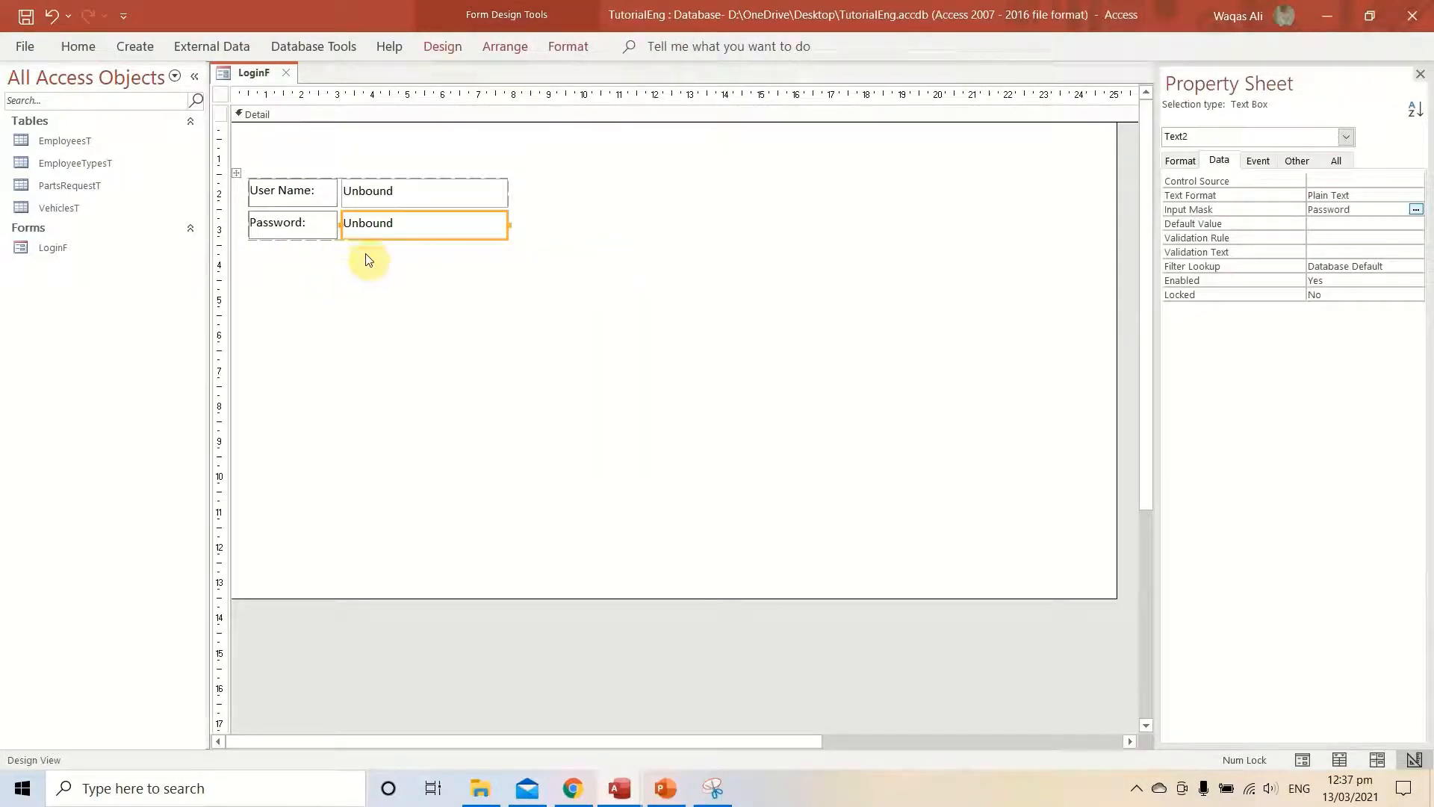
left_click(479, 284)
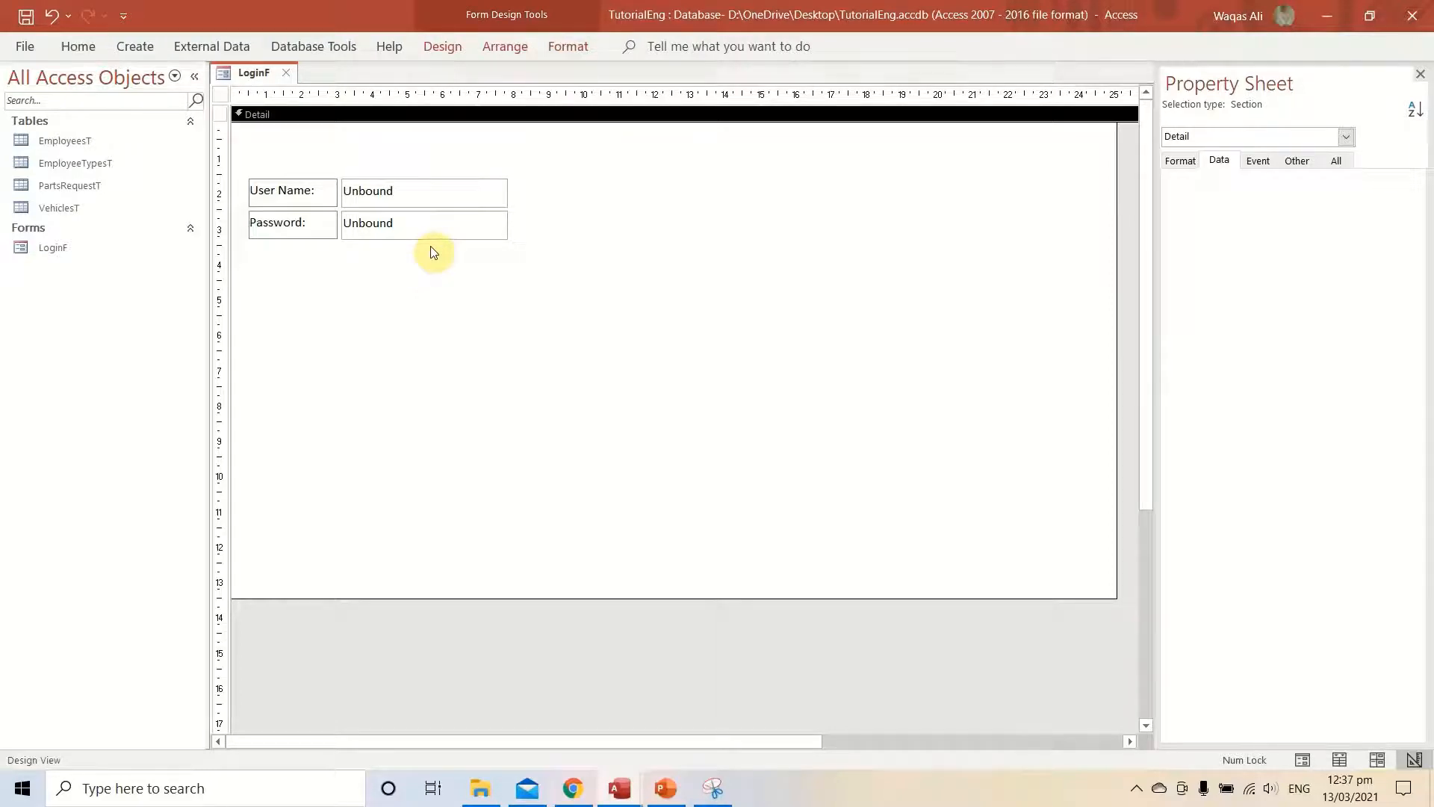
left_click(440, 204)
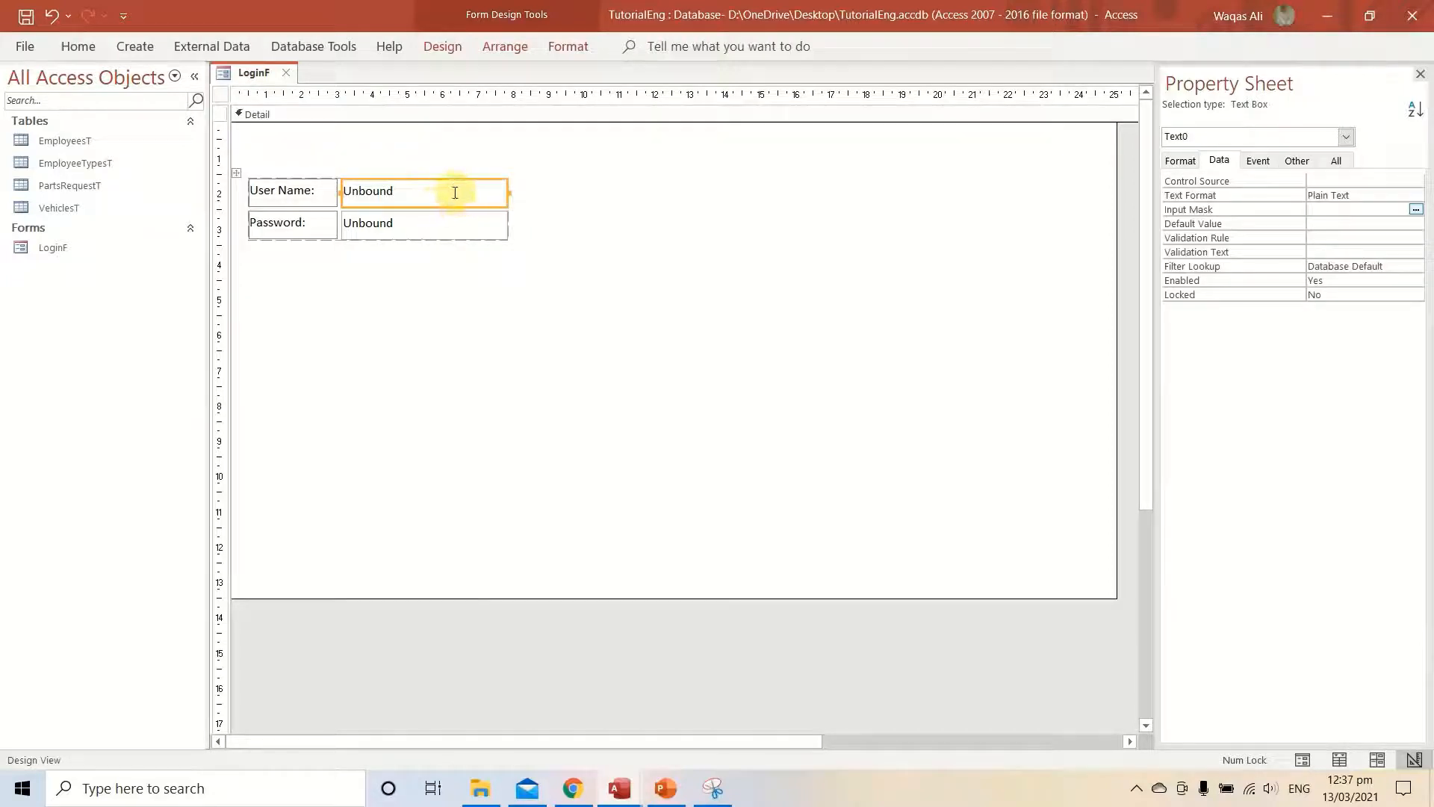
left_click(453, 223)
left_click(458, 200)
left_click(458, 222)
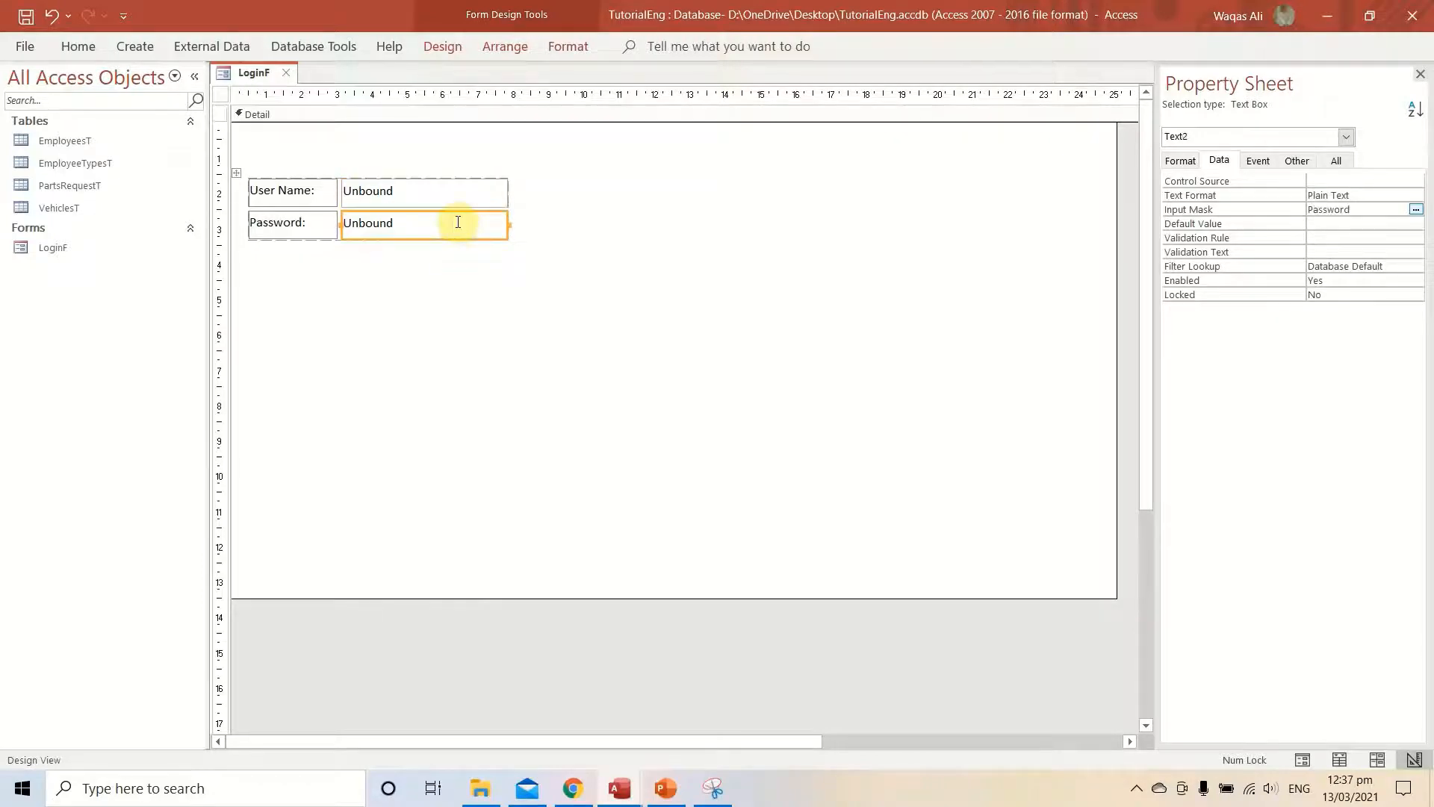
left_click_drag(282, 147, 281, 279)
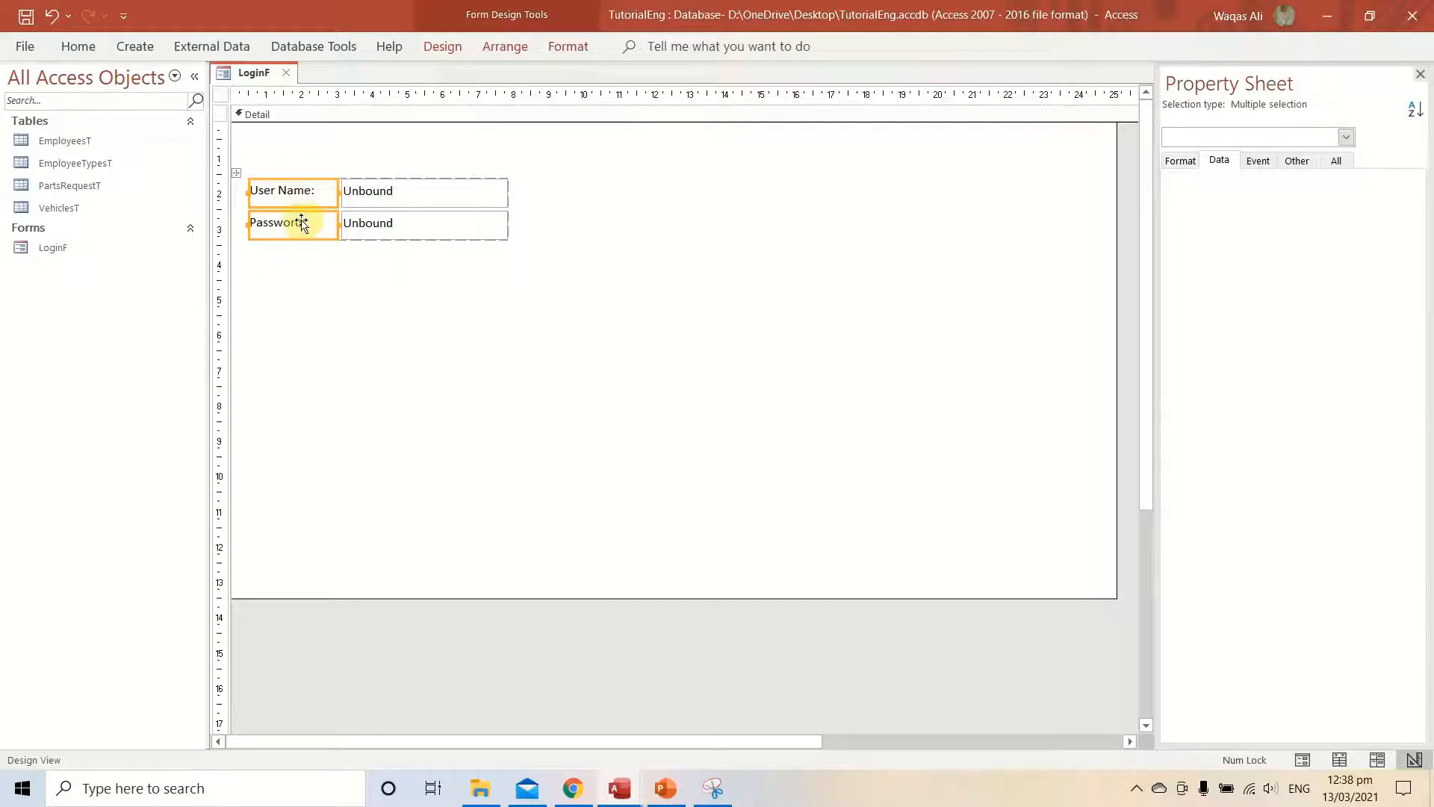
left_click_drag(451, 151, 448, 271)
left_click(447, 271)
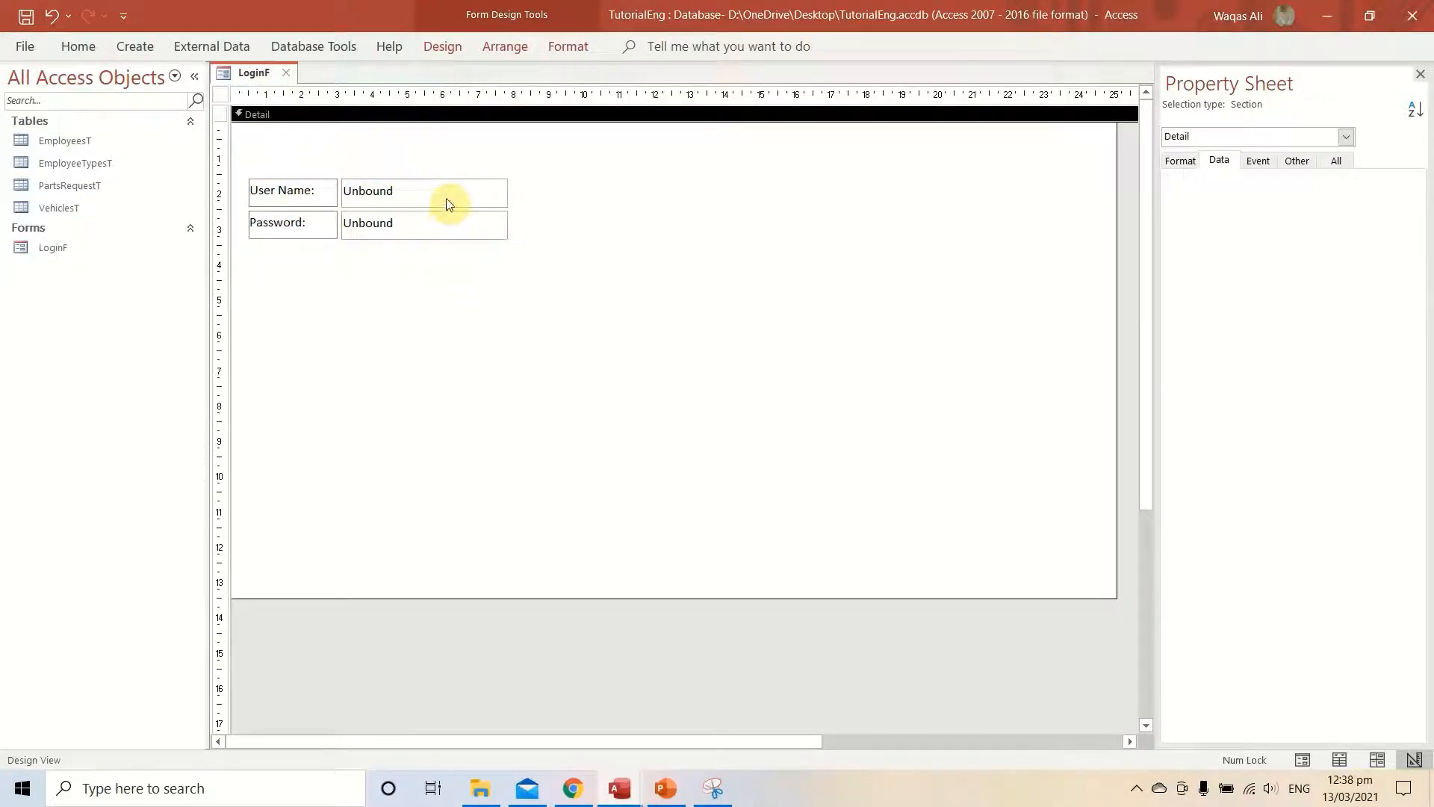
left_click(448, 199)
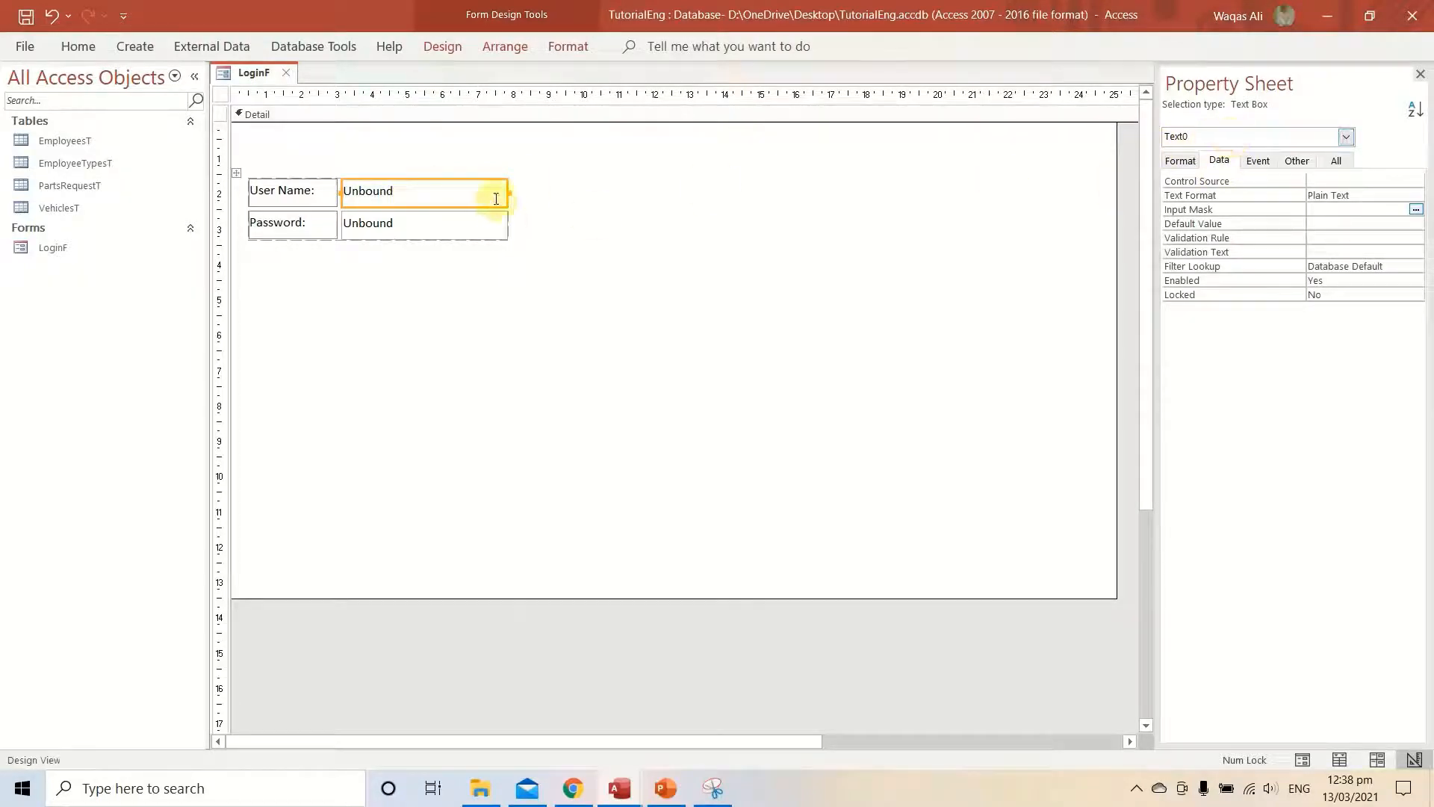
left_click(460, 238)
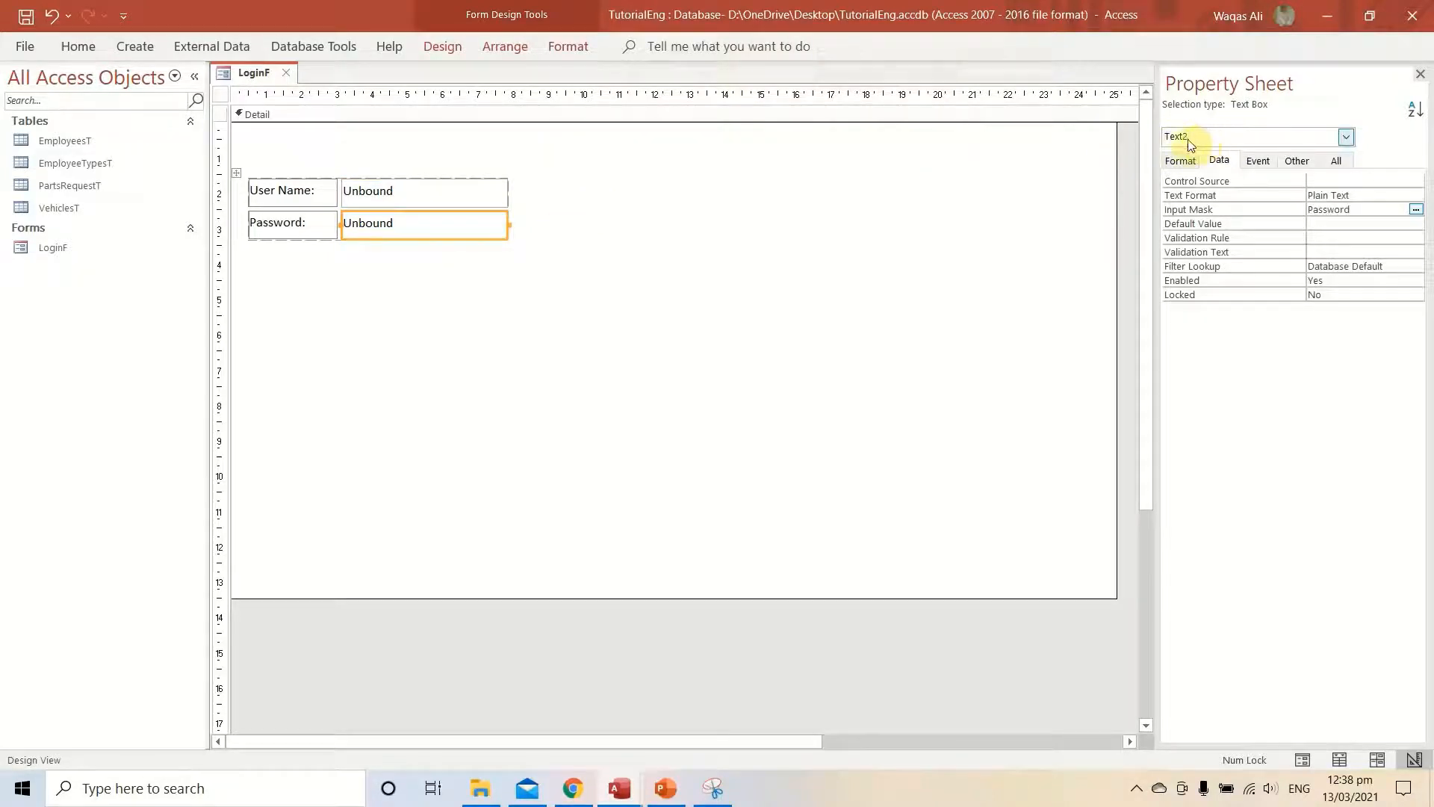
left_click_drag(493, 251, 478, 187)
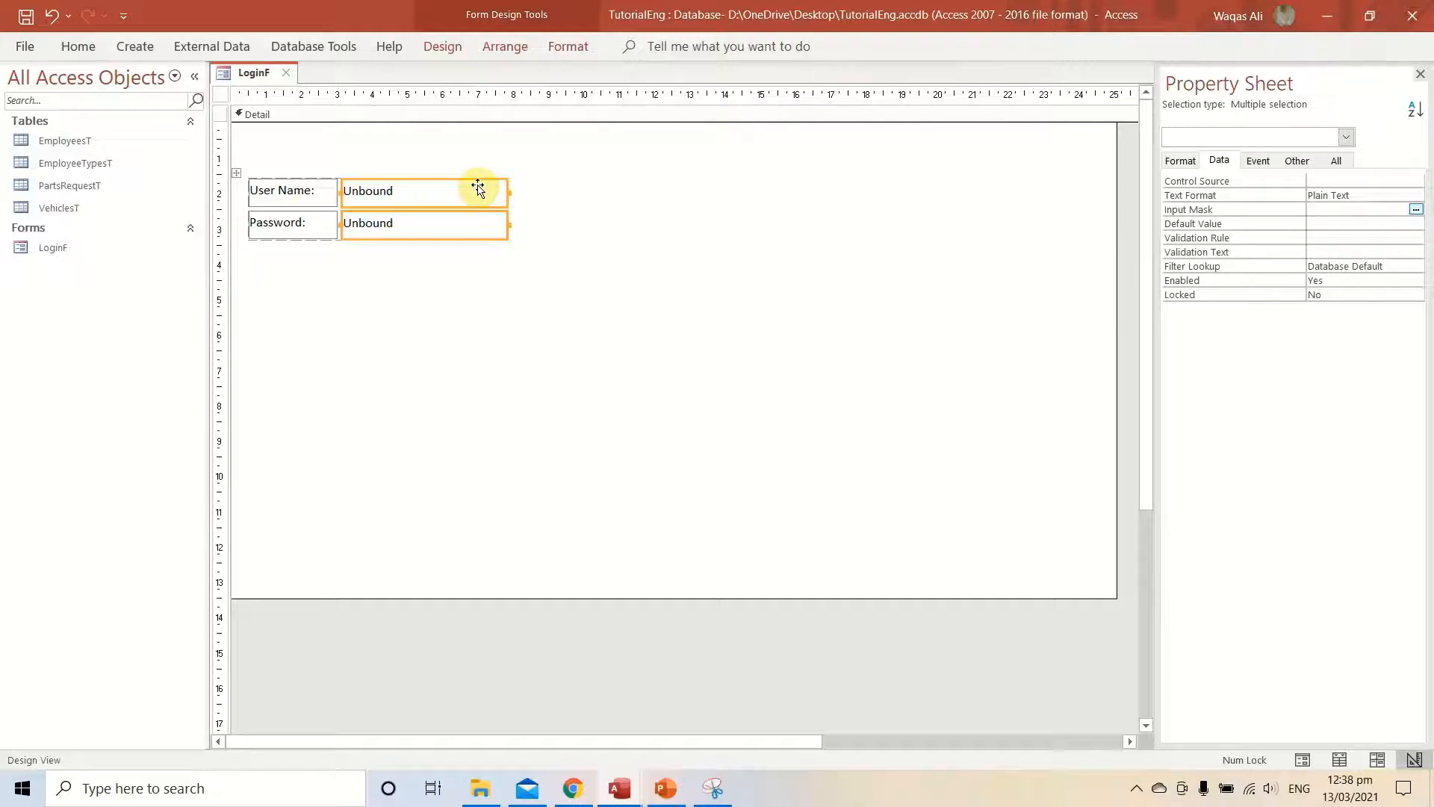
left_click(620, 199)
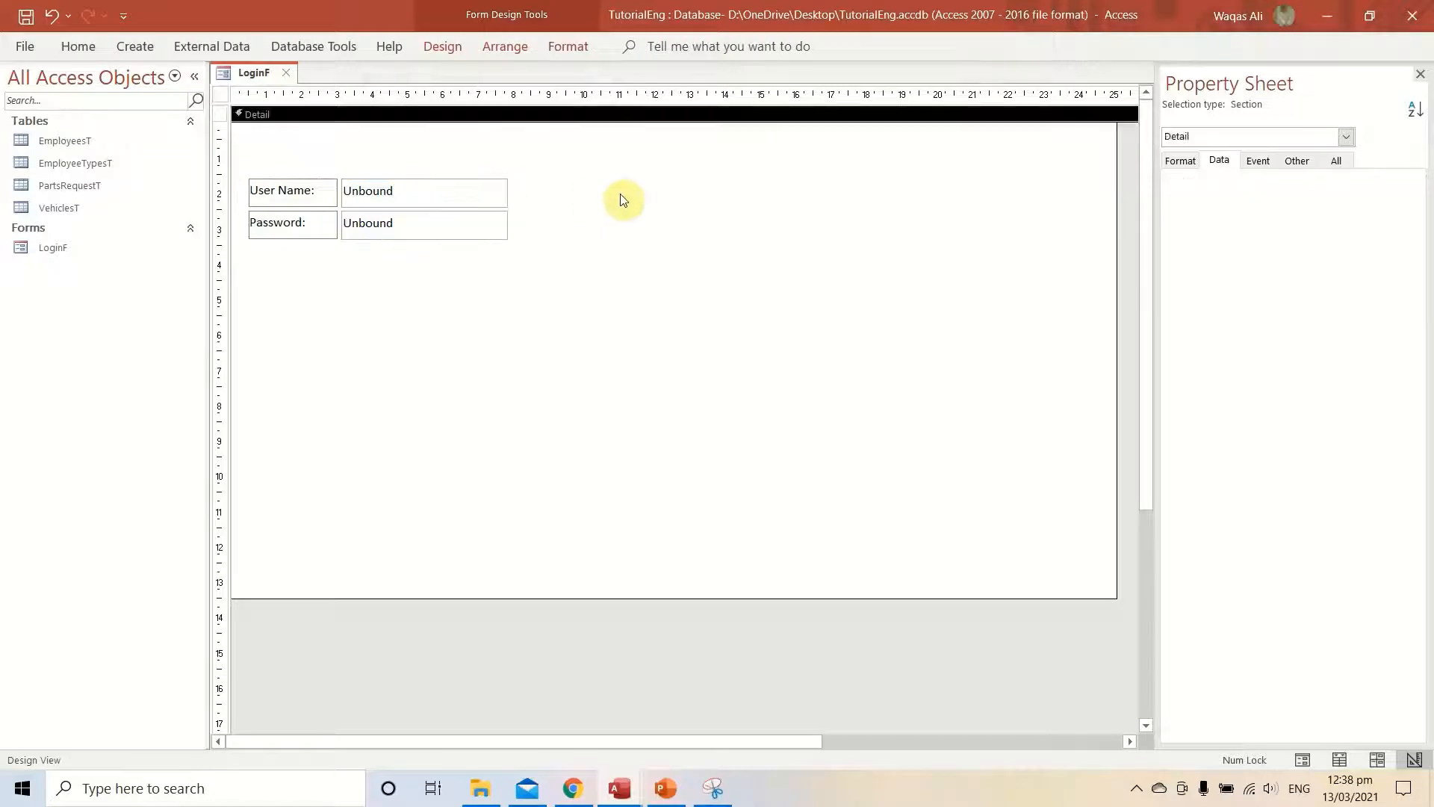
Name the user name text box txtUserName, without spaces.
left_click(398, 192)
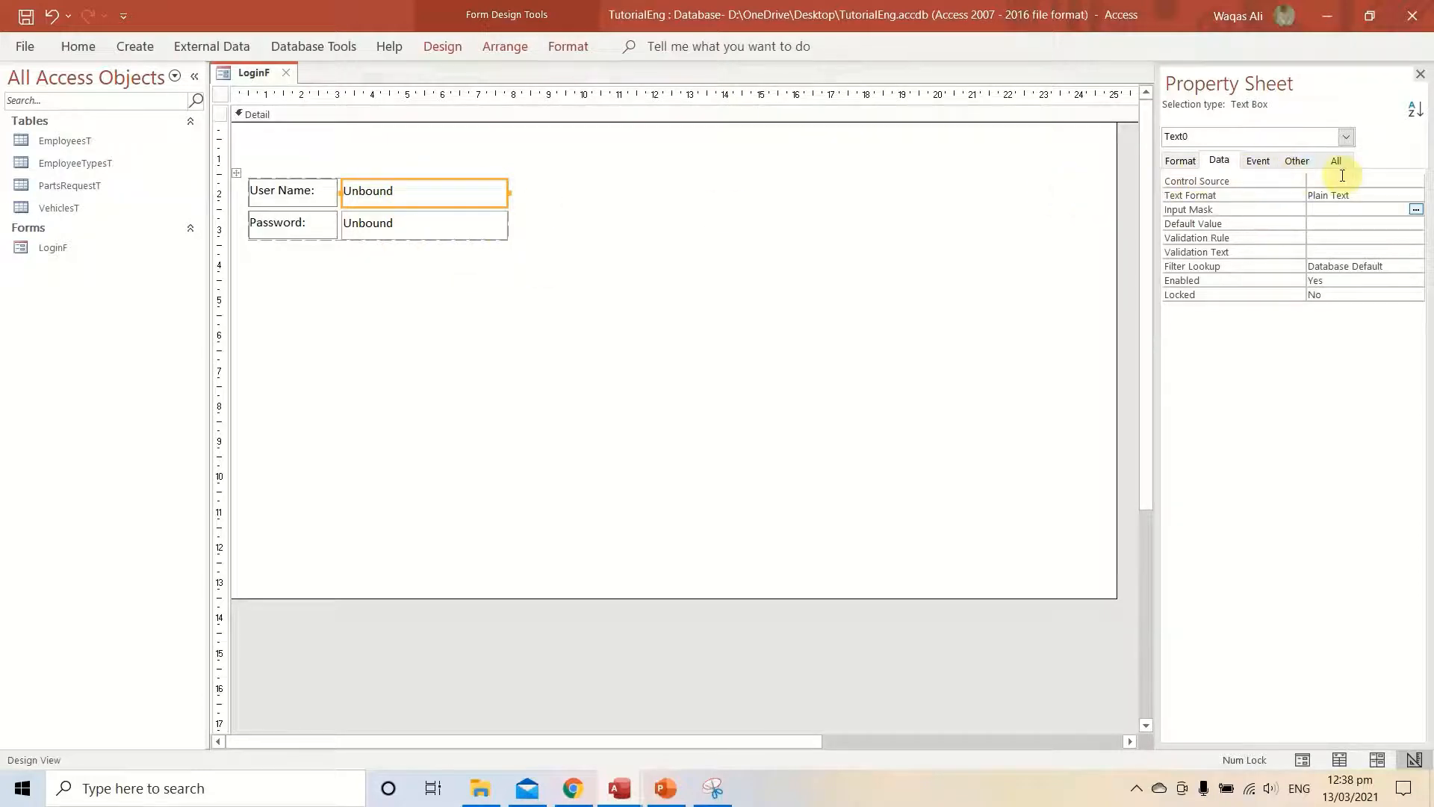
left_click(1303, 164)
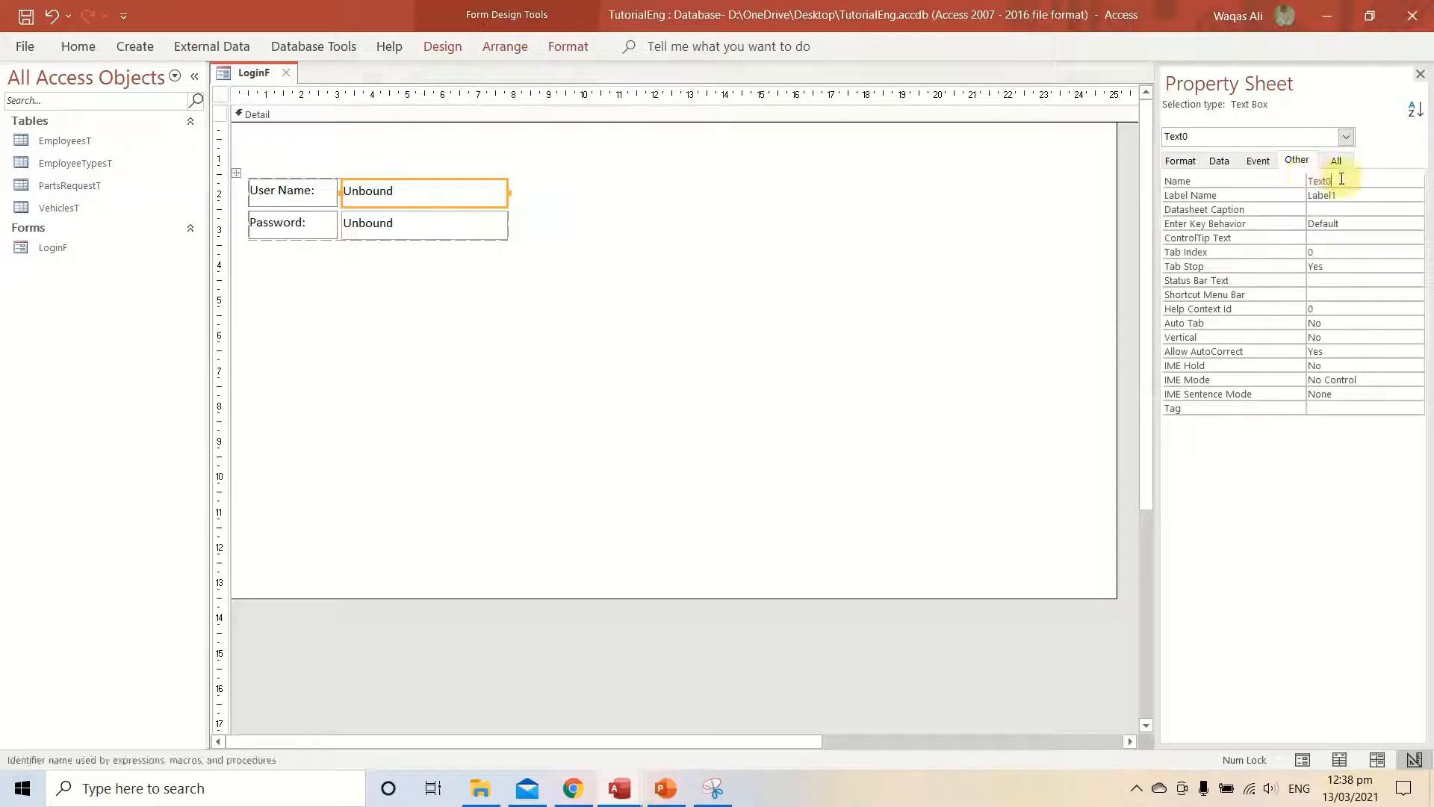
double_click(1319, 181)
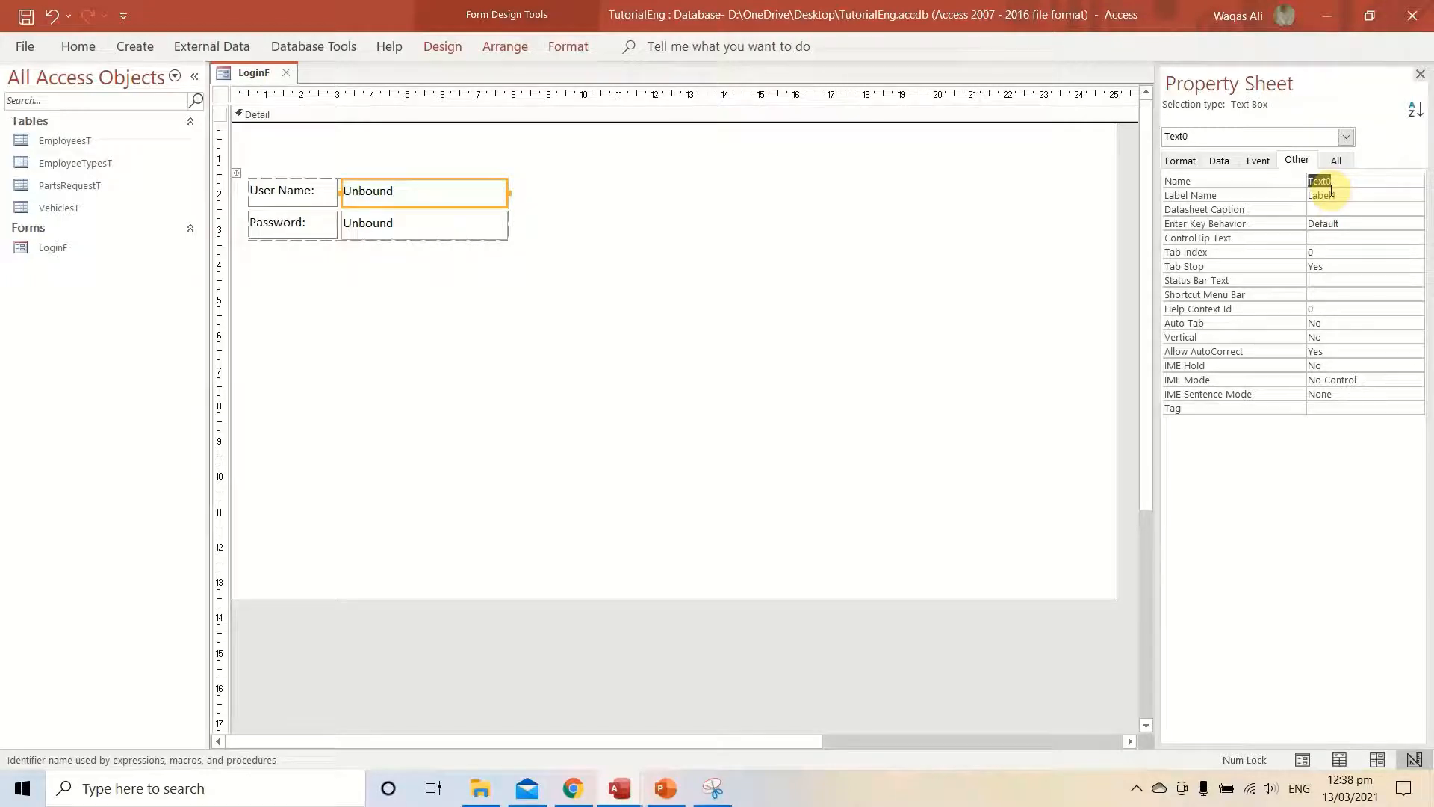
type("txtUserName")
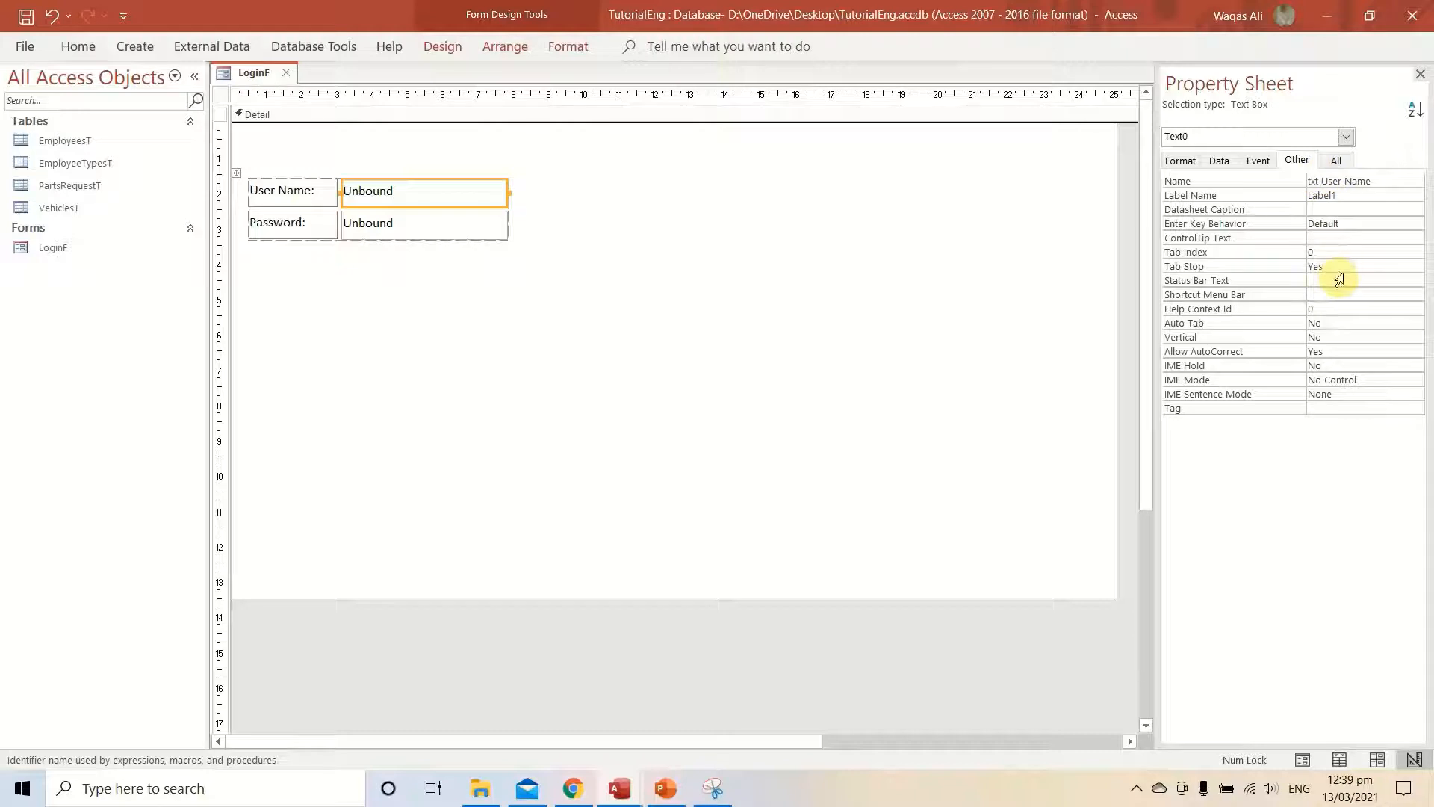
key("BackSpace")
key("Delete")
key("Return")
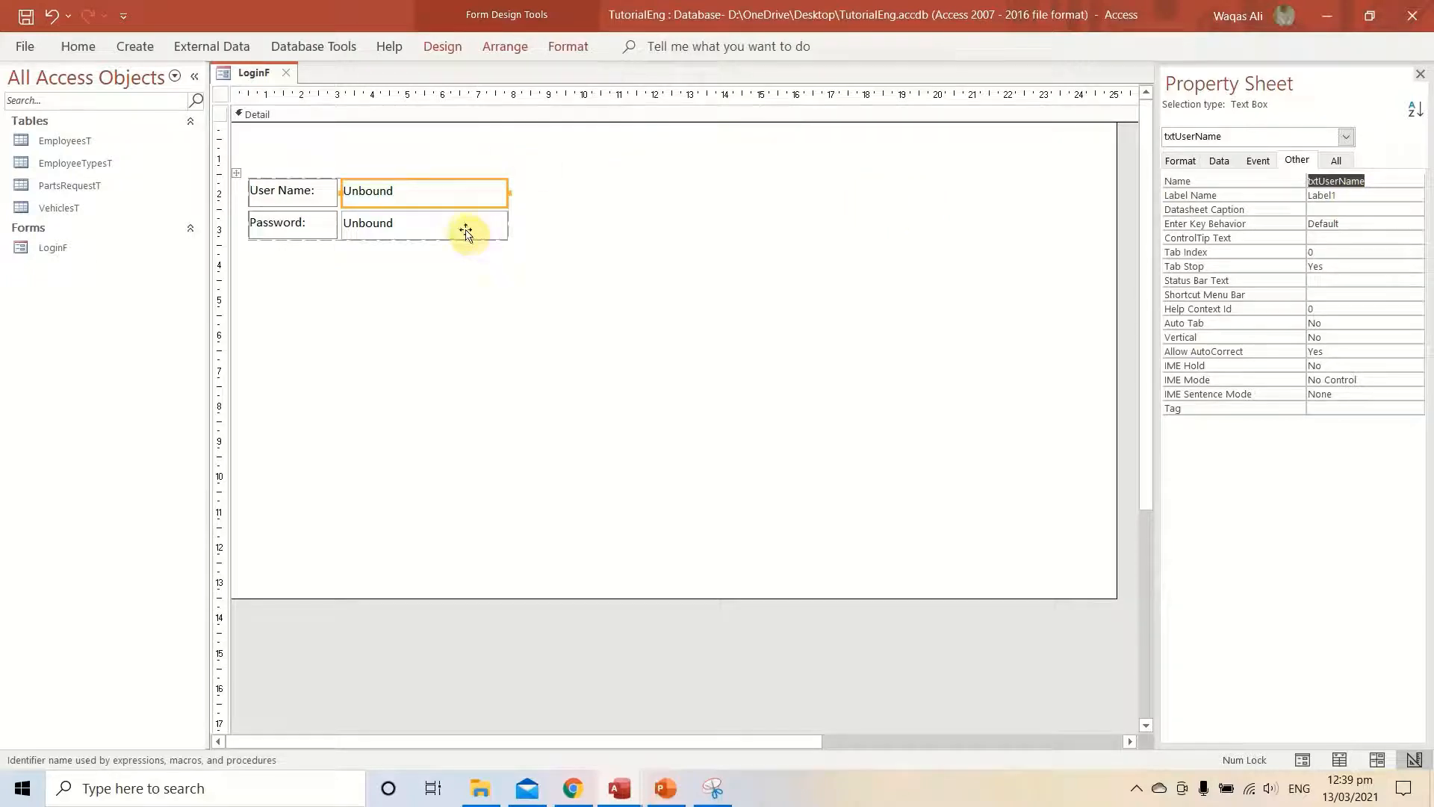
Name the password text box txtPassword and save the form.
left_click(422, 224)
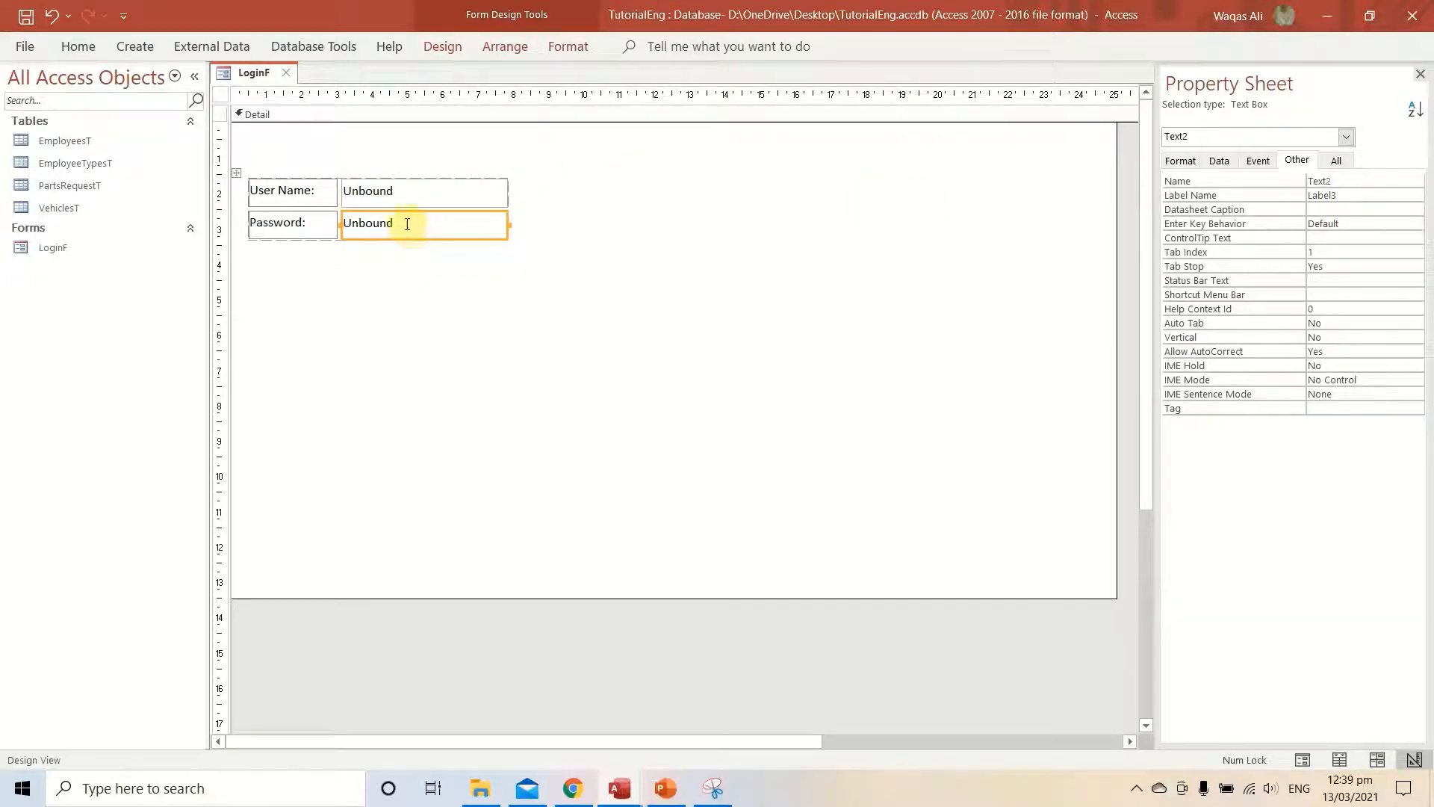
left_click_drag(1351, 182, 1213, 180)
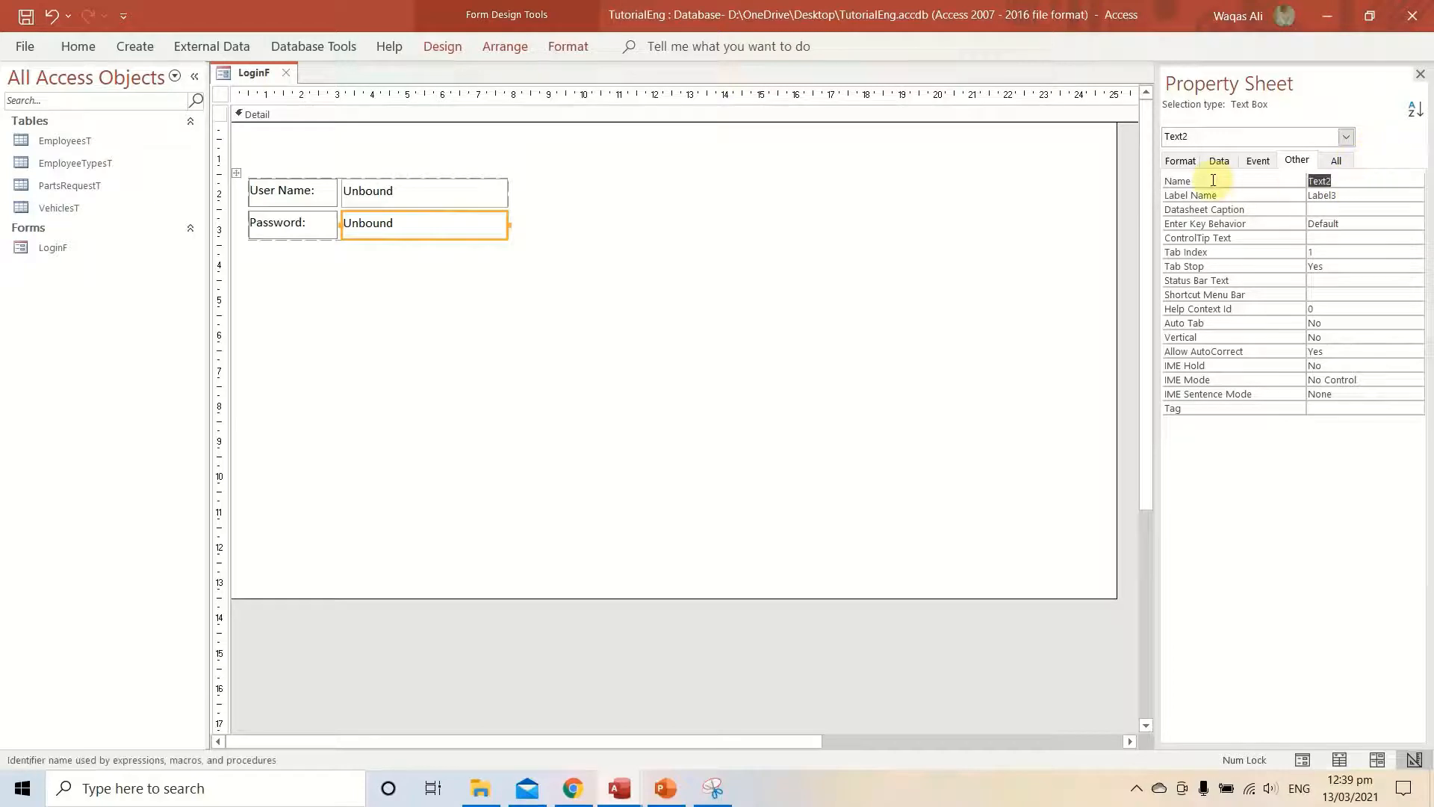
type("txtPassword")
key("Return")
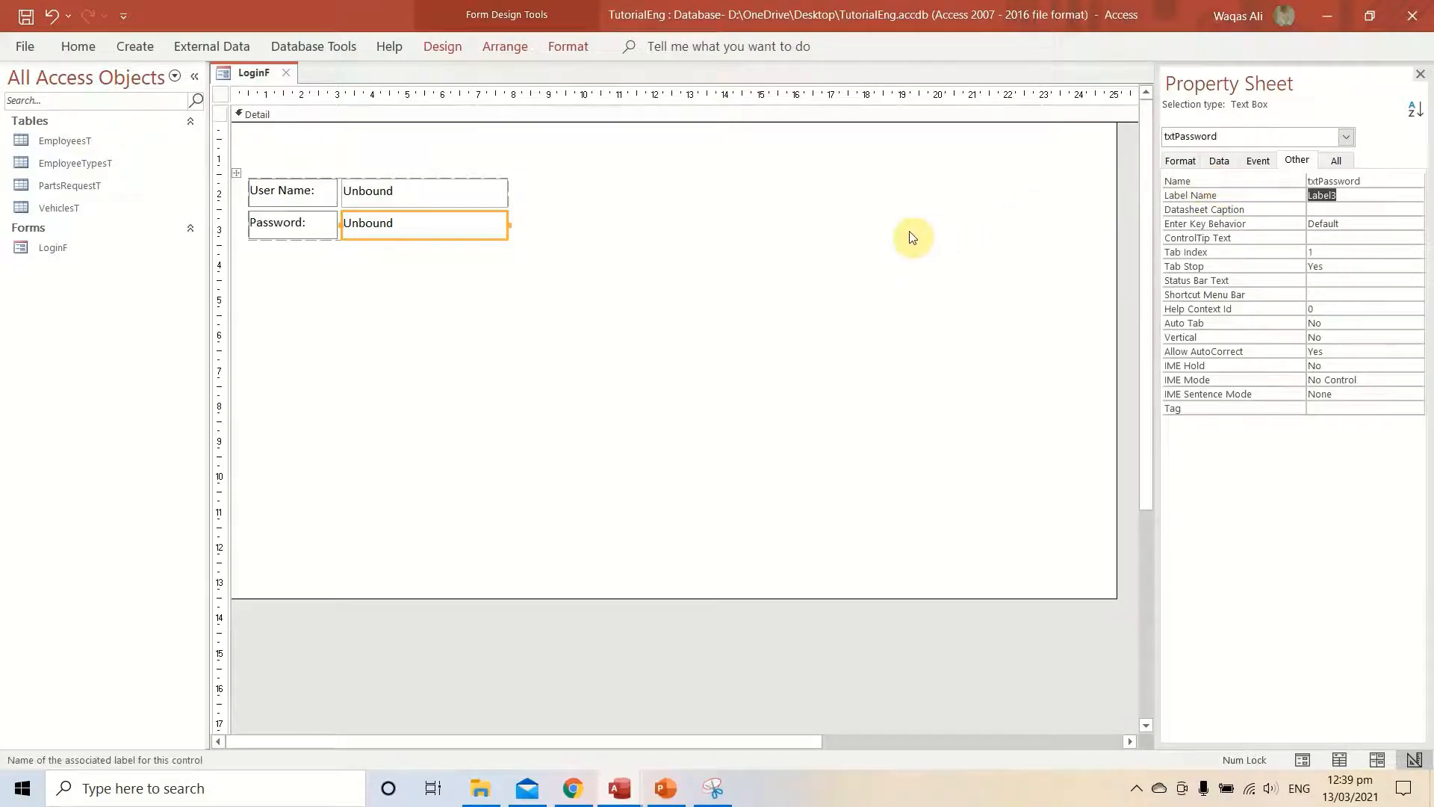
right_click(246, 73)
left_click(262, 85)
left_click(649, 313)
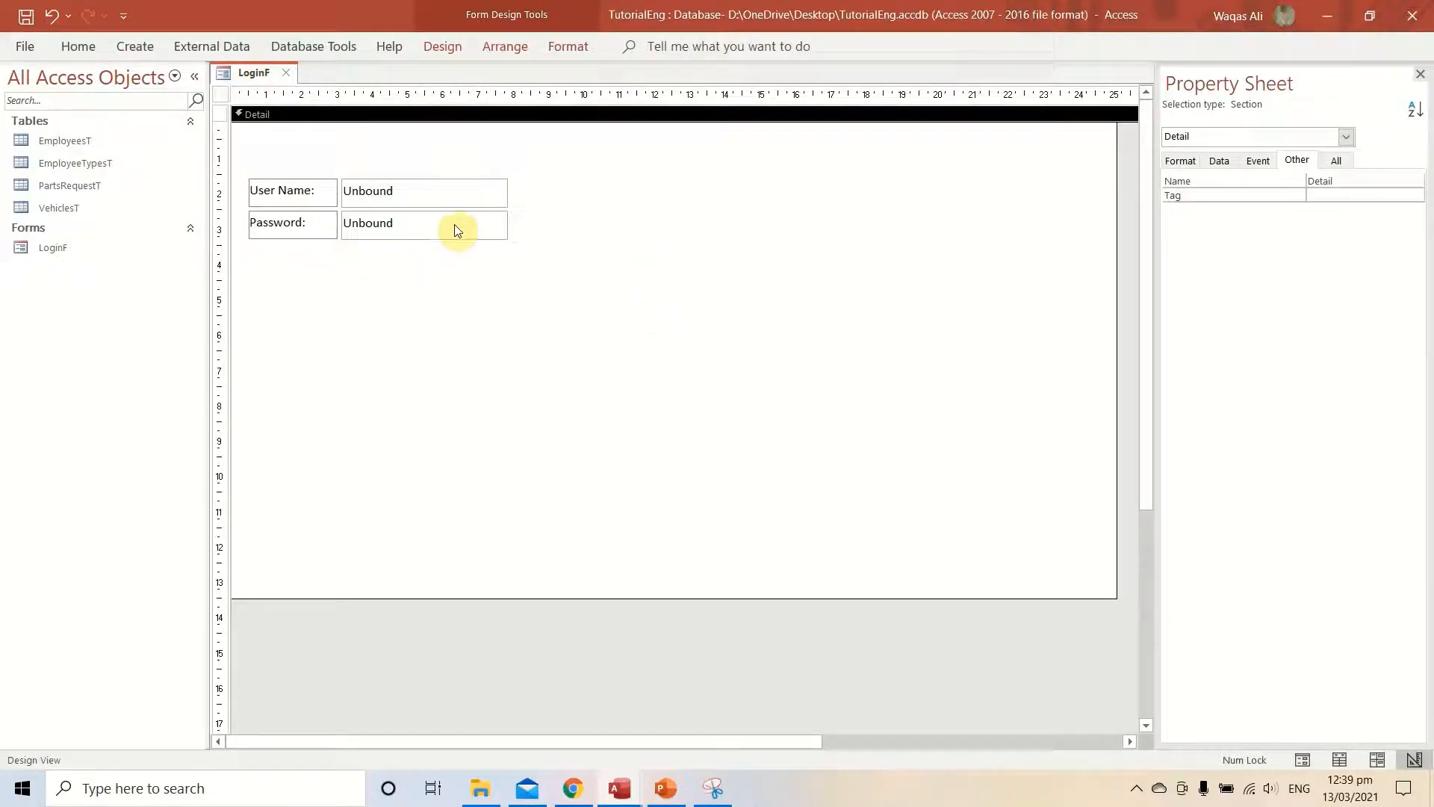
Add a command button about 3 cm wide and 0.5 cm high below the password field, without using the Command Button Wizard.
left_click(429, 47)
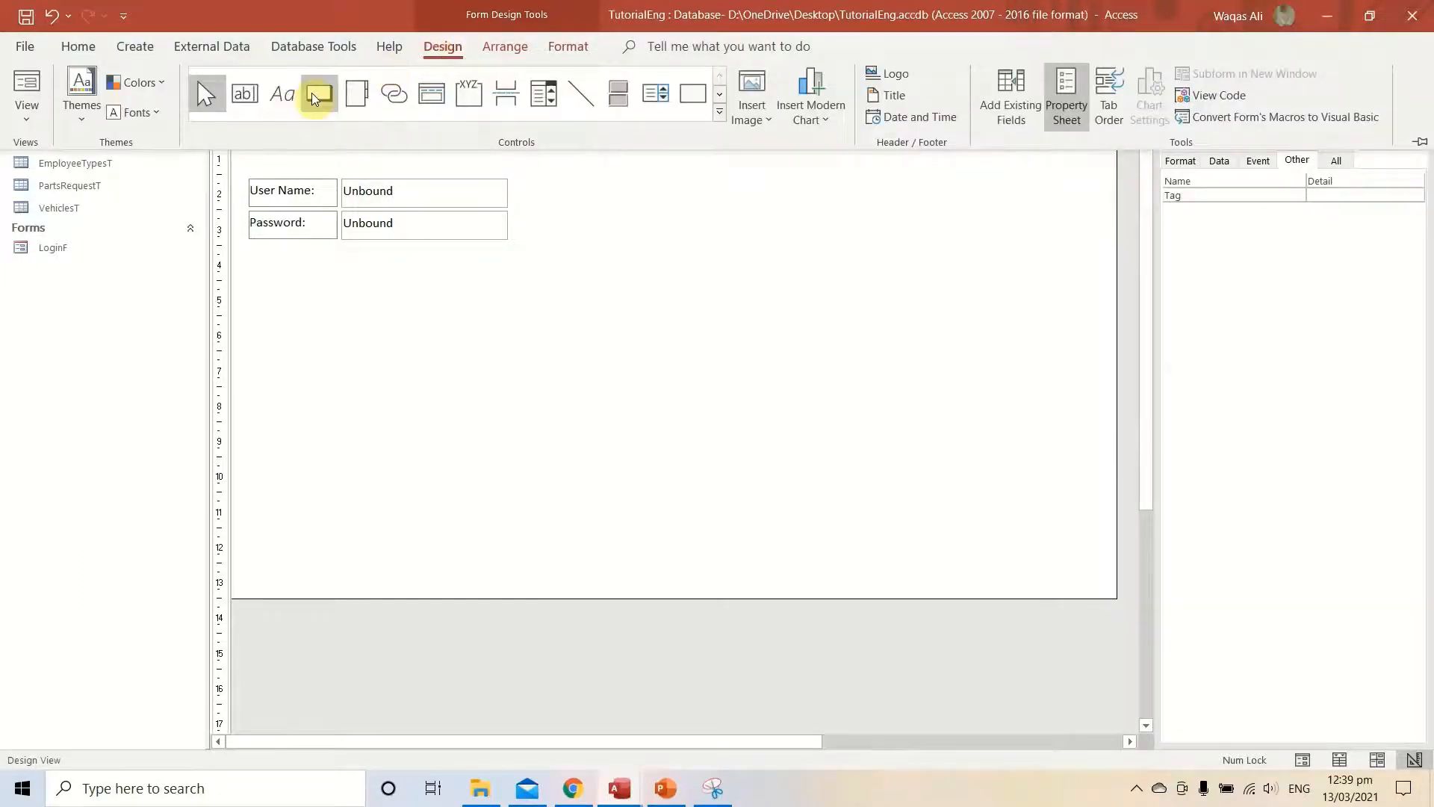
left_click(314, 96)
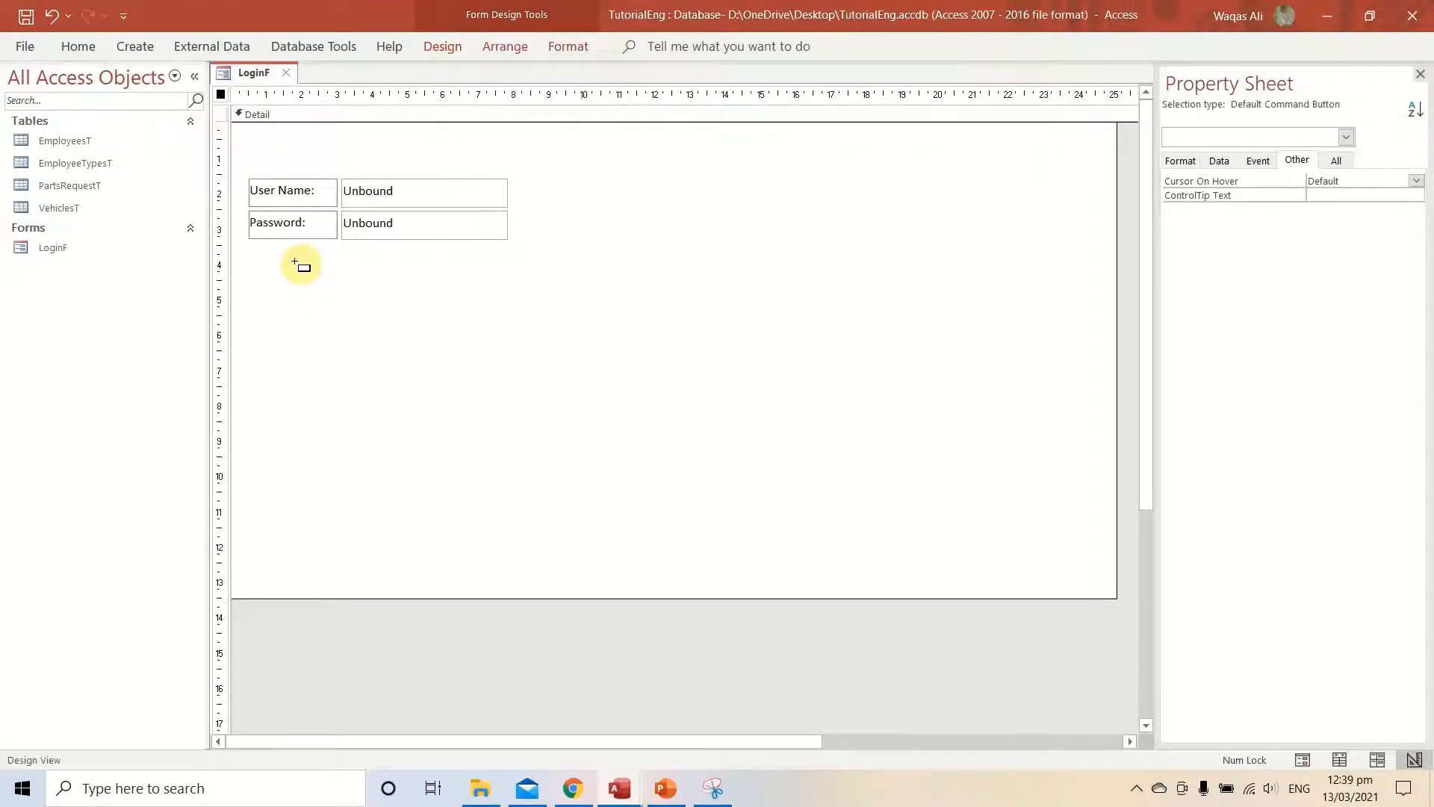
left_click_drag(294, 263, 401, 281)
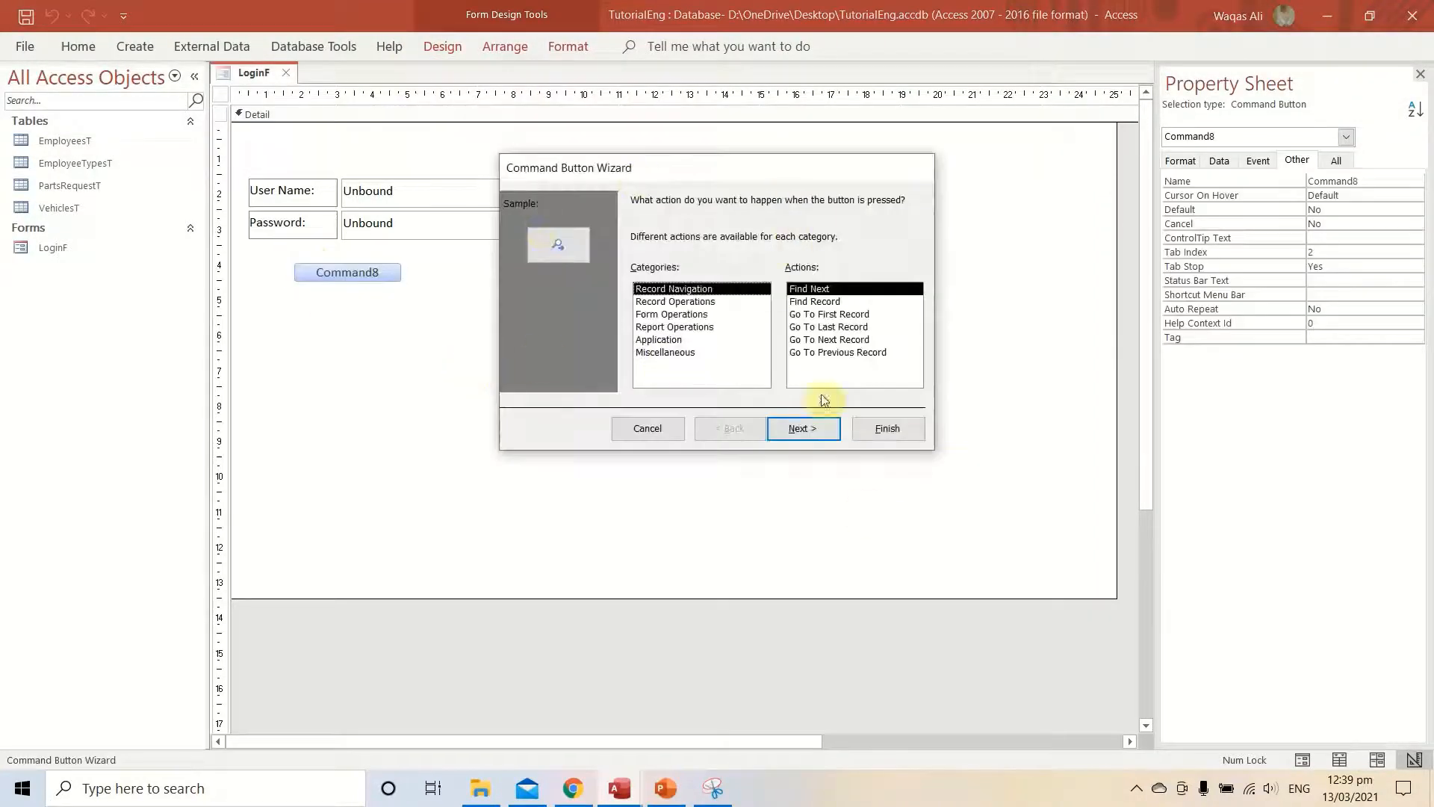
left_click(640, 428)
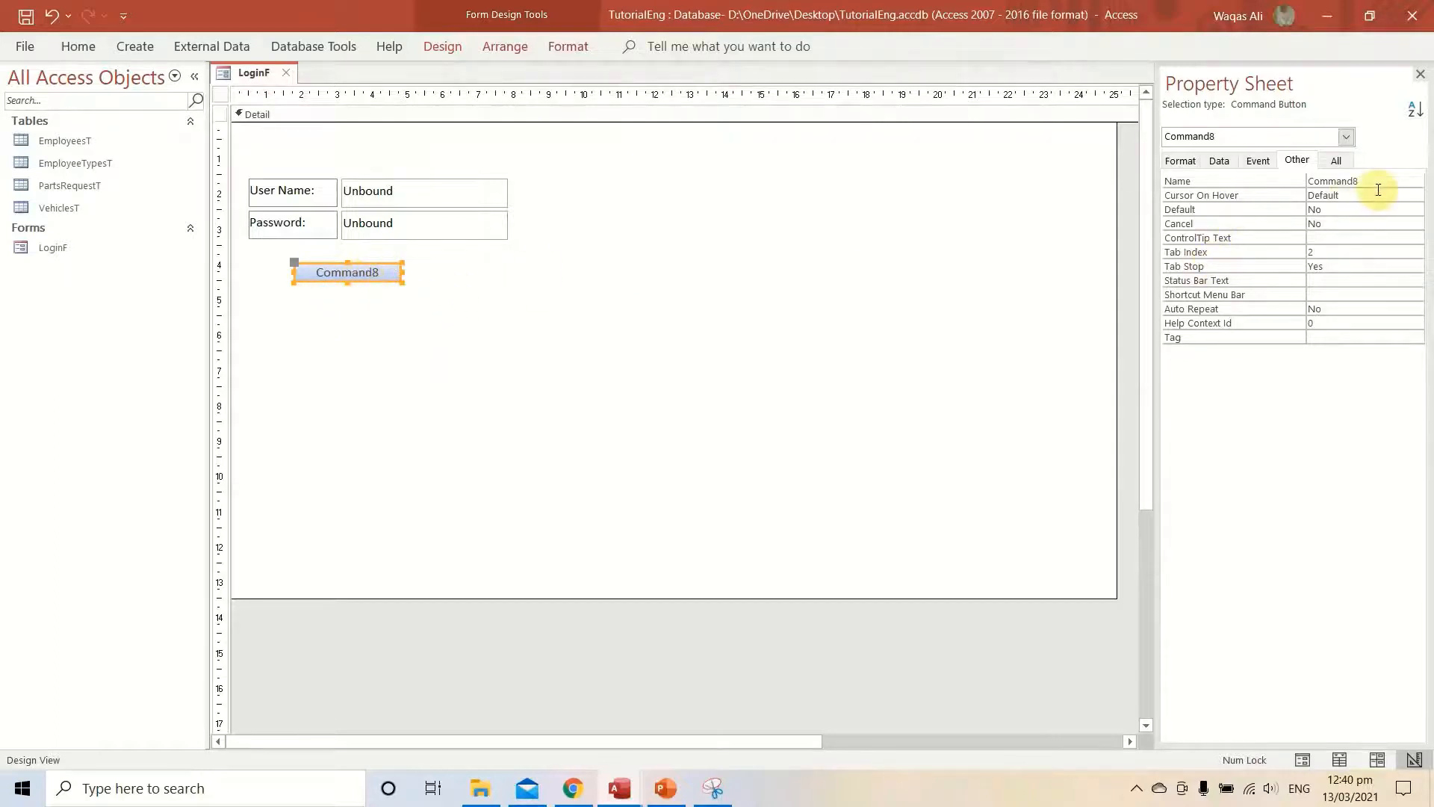
Set the caption of the command button below the password field to Login.
left_click(1183, 161)
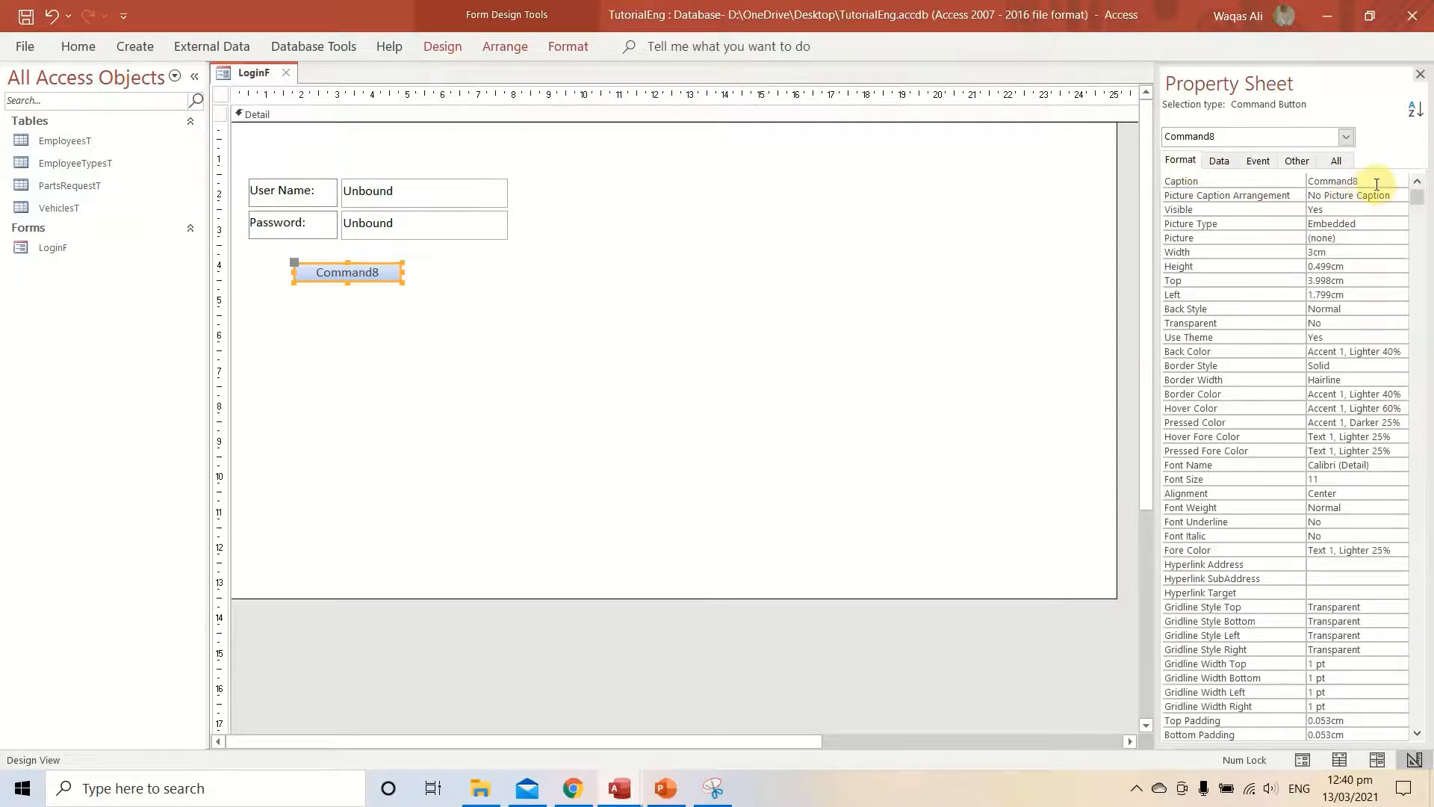
double_click(1377, 184)
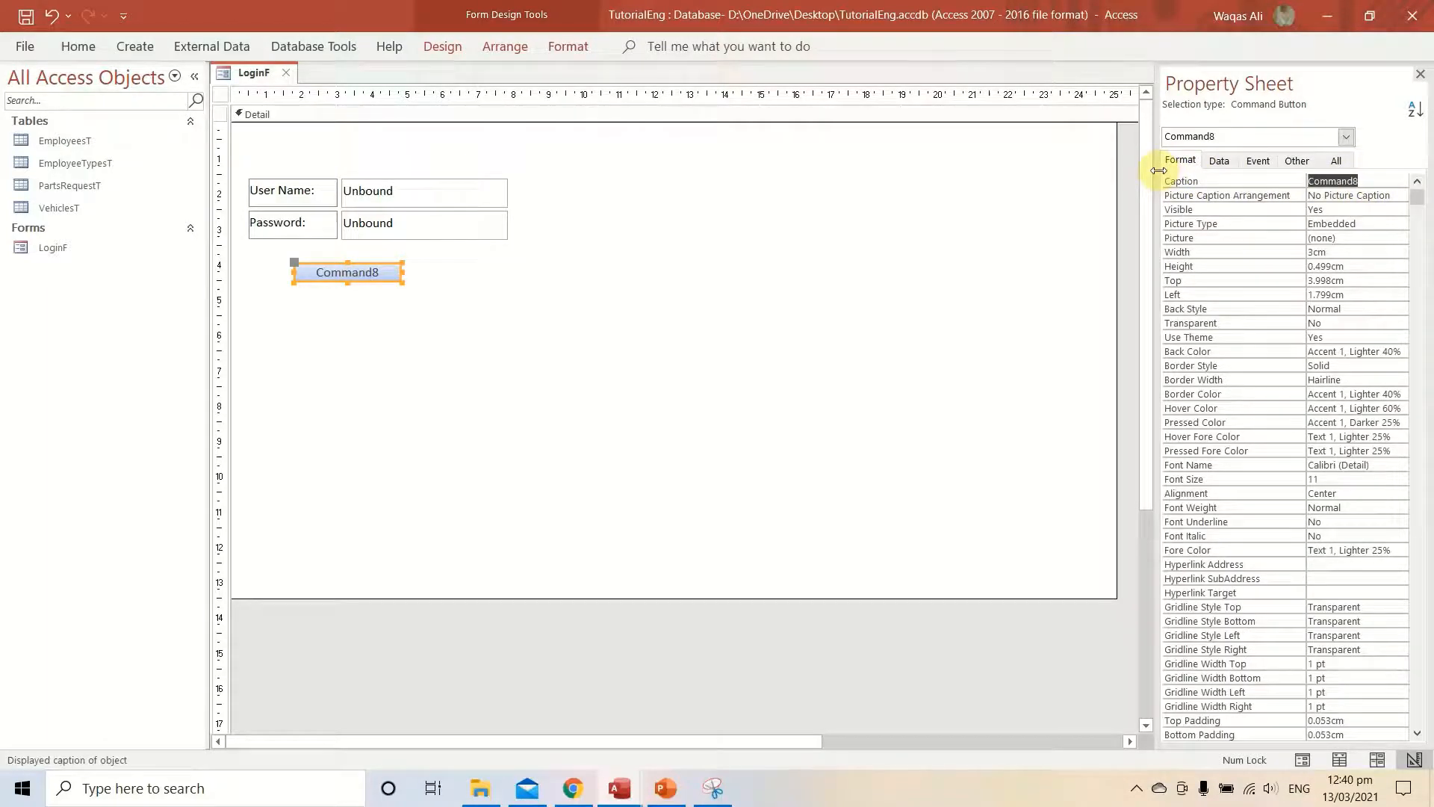
left_click(346, 275)
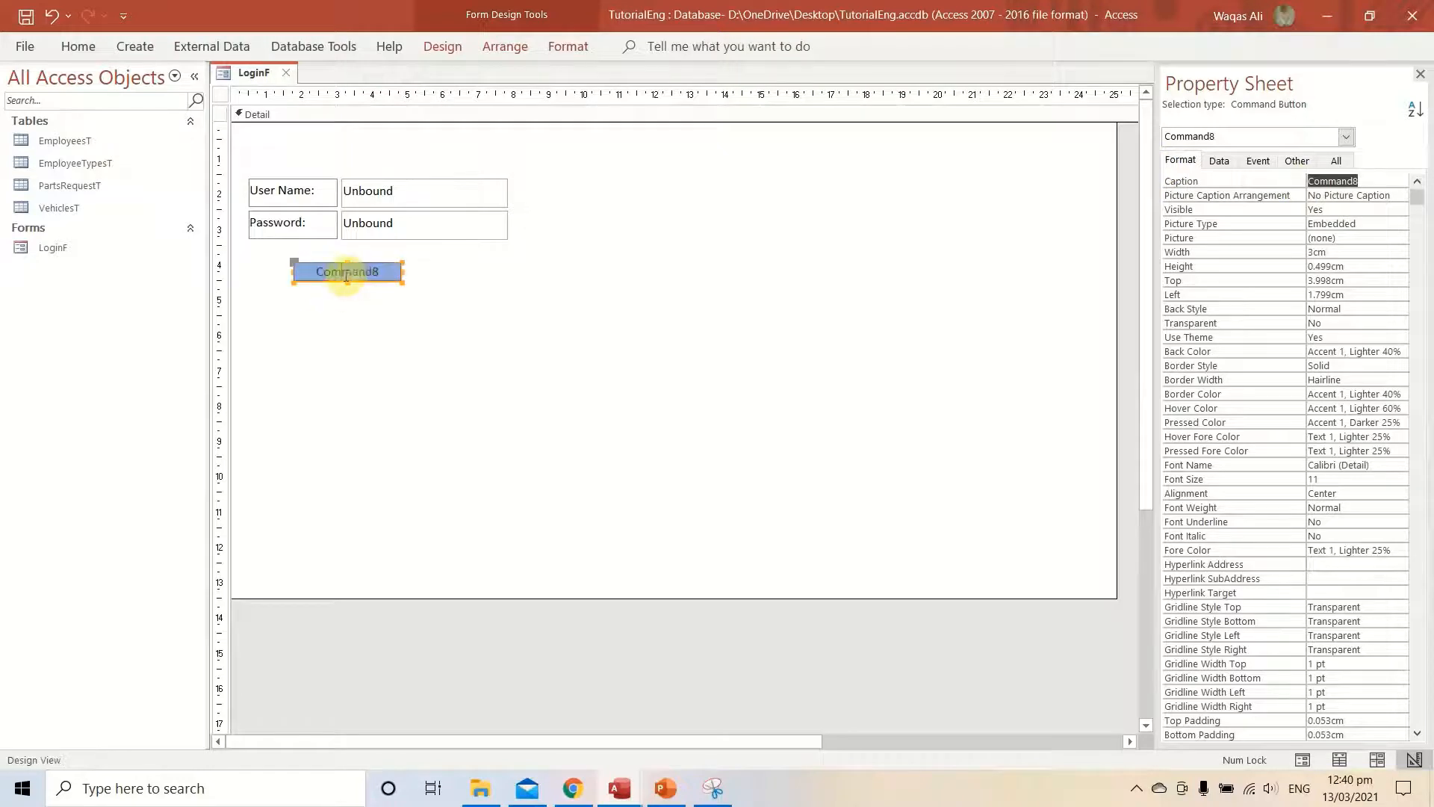
double_click(370, 275)
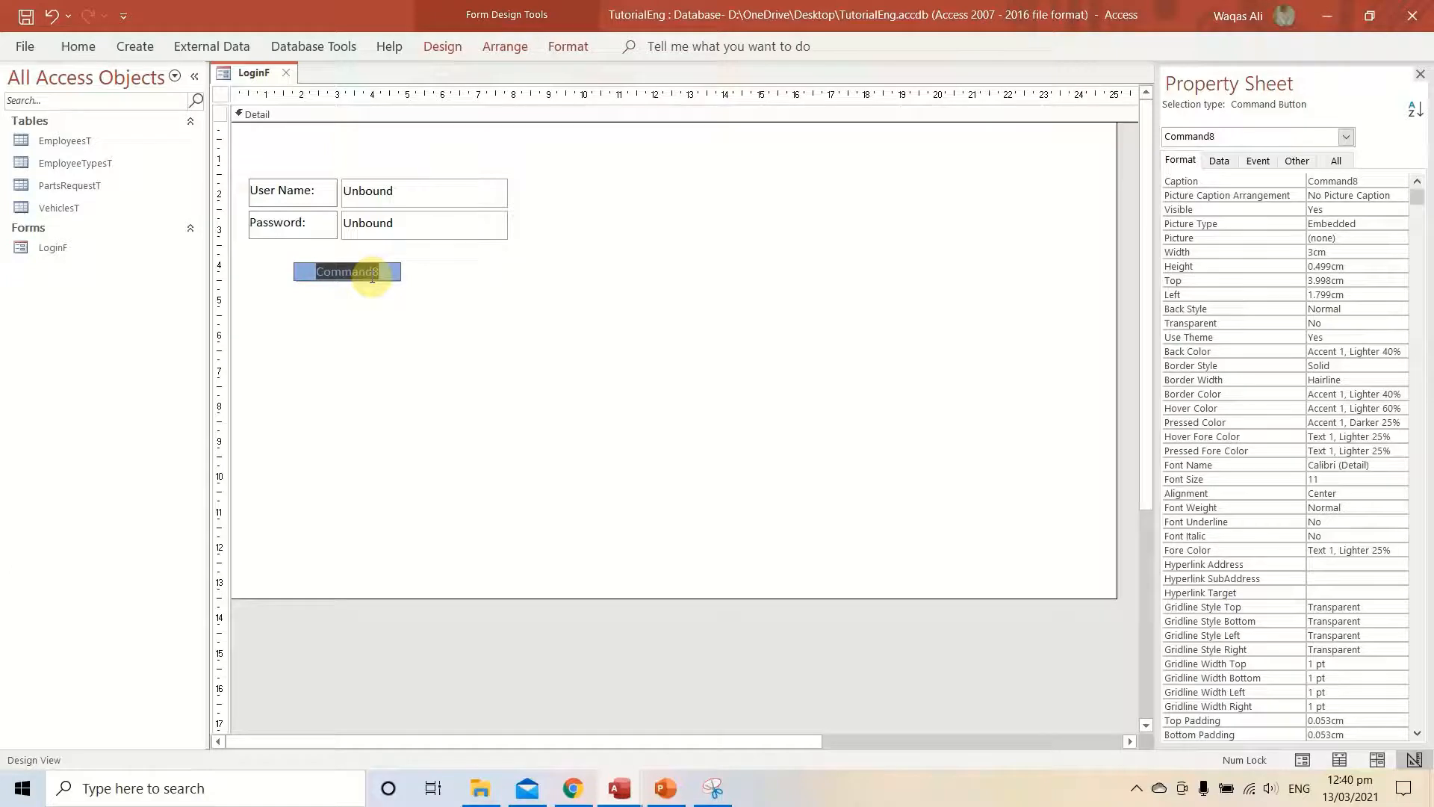
type("Login")
key("Return")
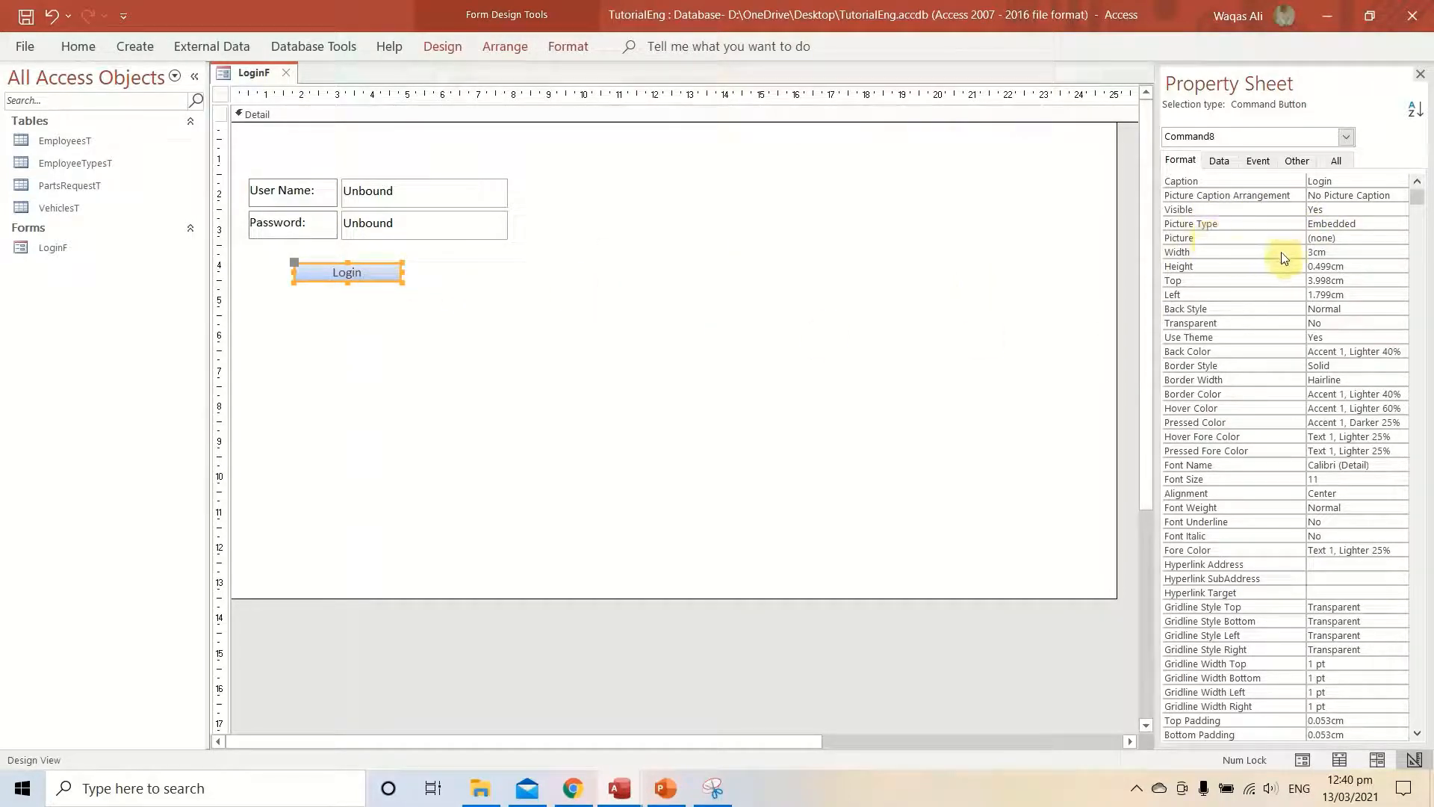
Add the built-in Key picture to the Login button.
left_click(1375, 238)
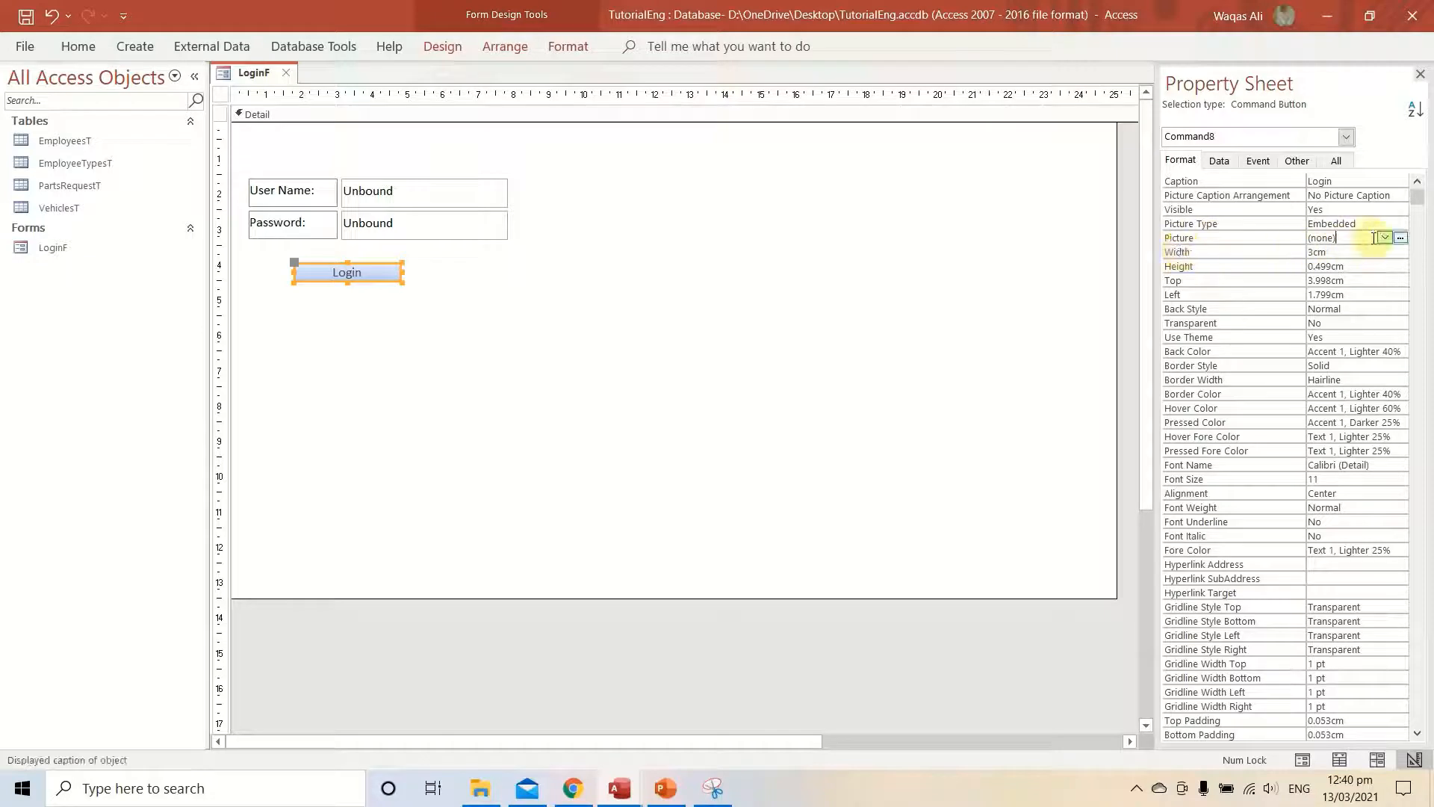
left_click(1402, 238)
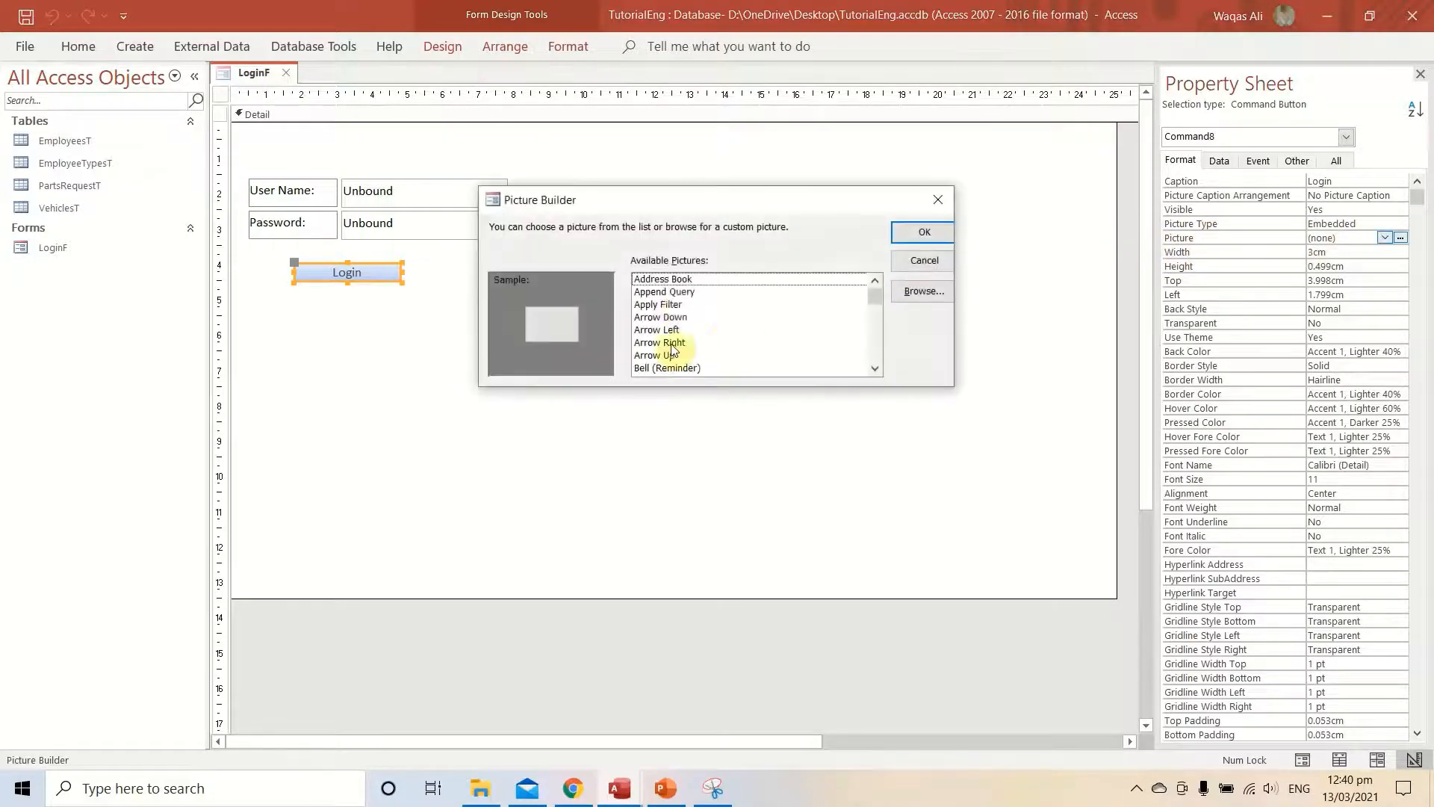
left_click(673, 305)
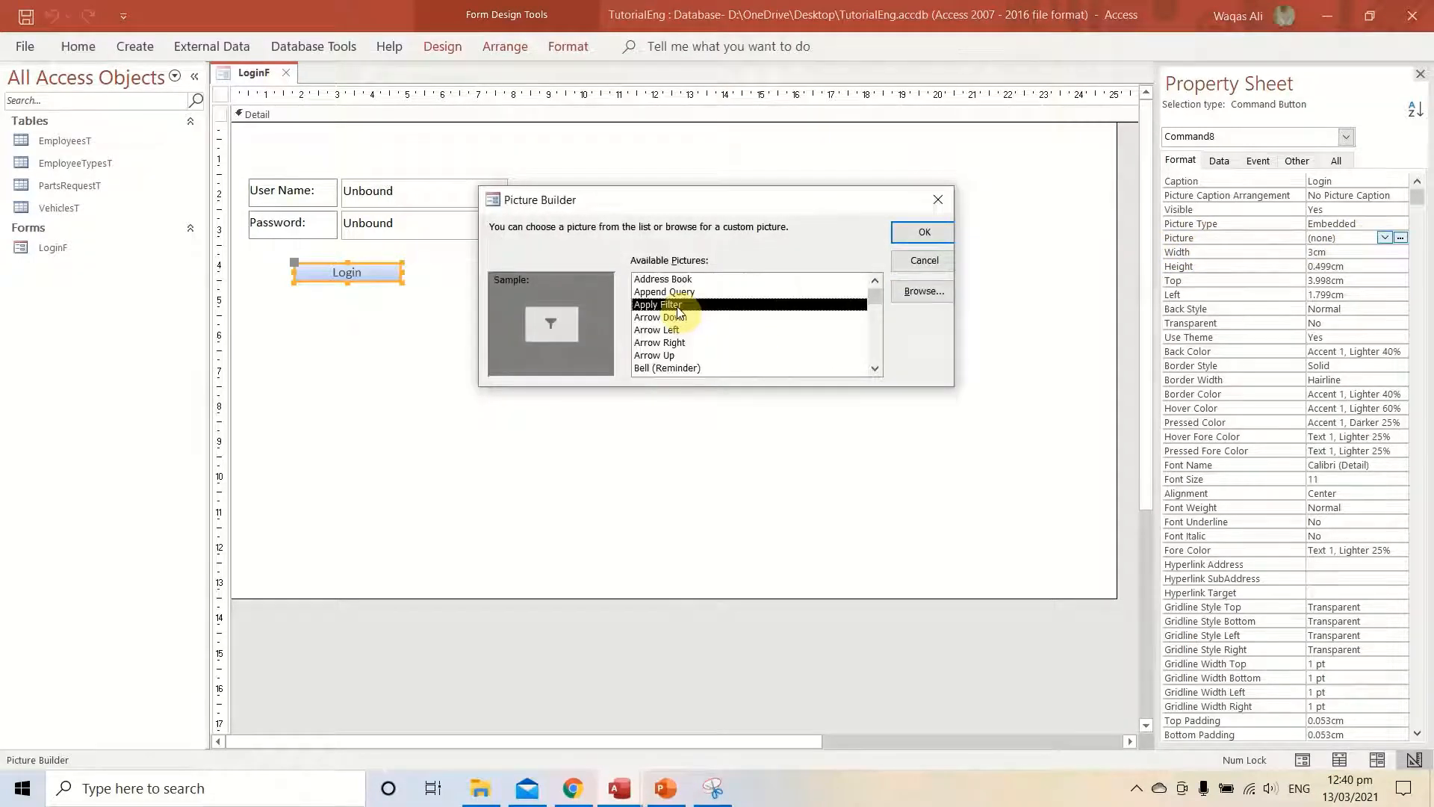
key("k")
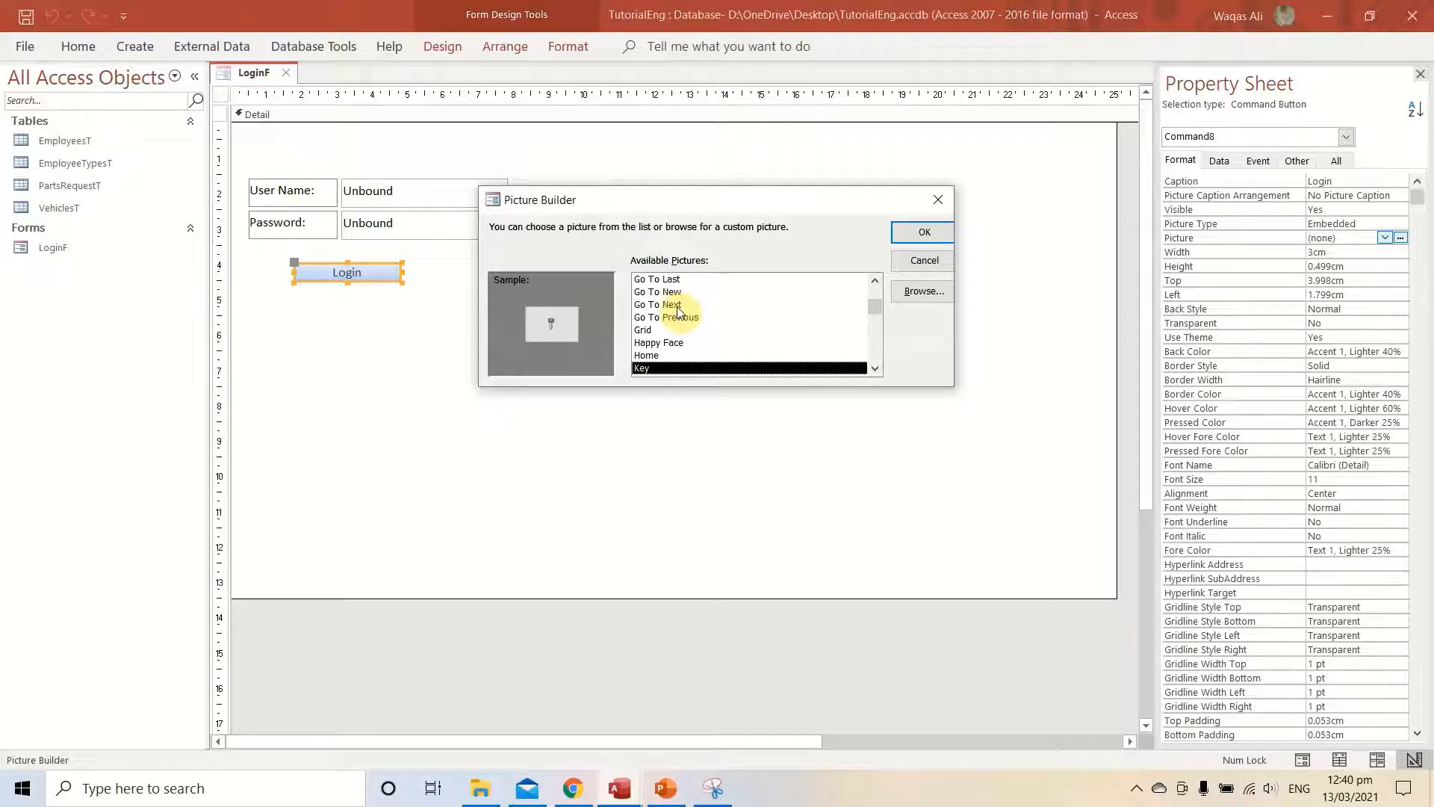
left_click(924, 232)
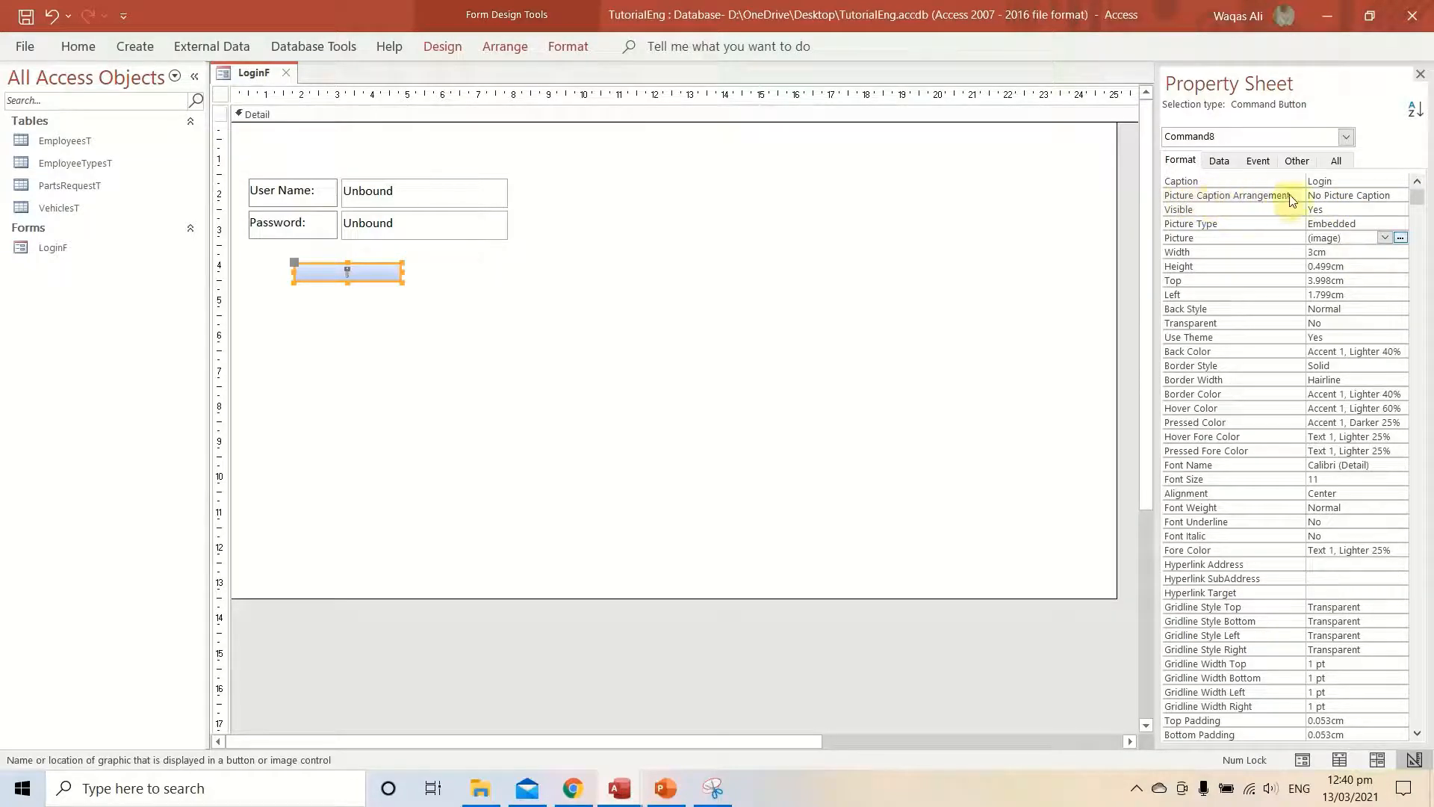
Set the Login button's picture caption arrangement to General so it shows both picture and caption.
left_click(1377, 195)
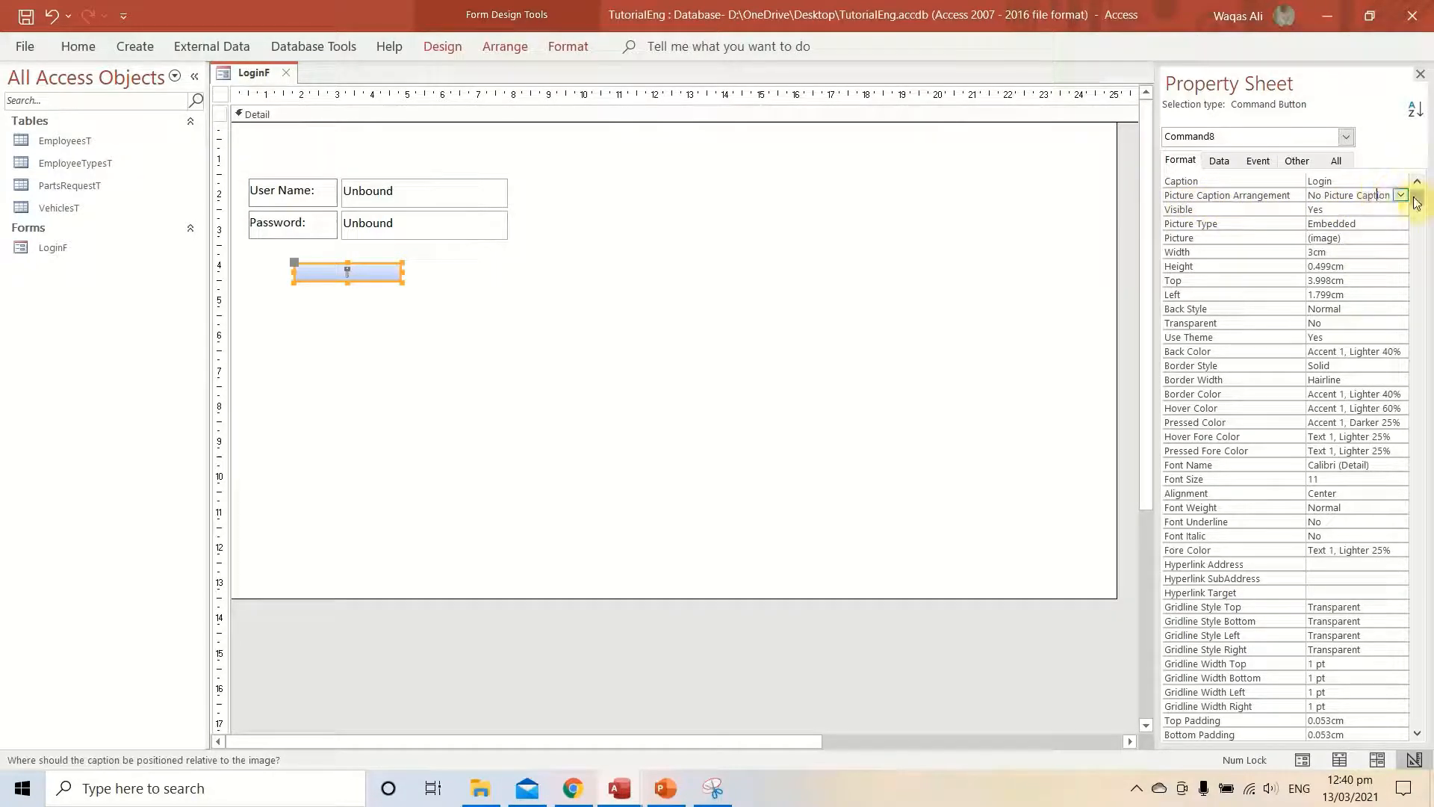
left_click(1401, 196)
left_click(1364, 224)
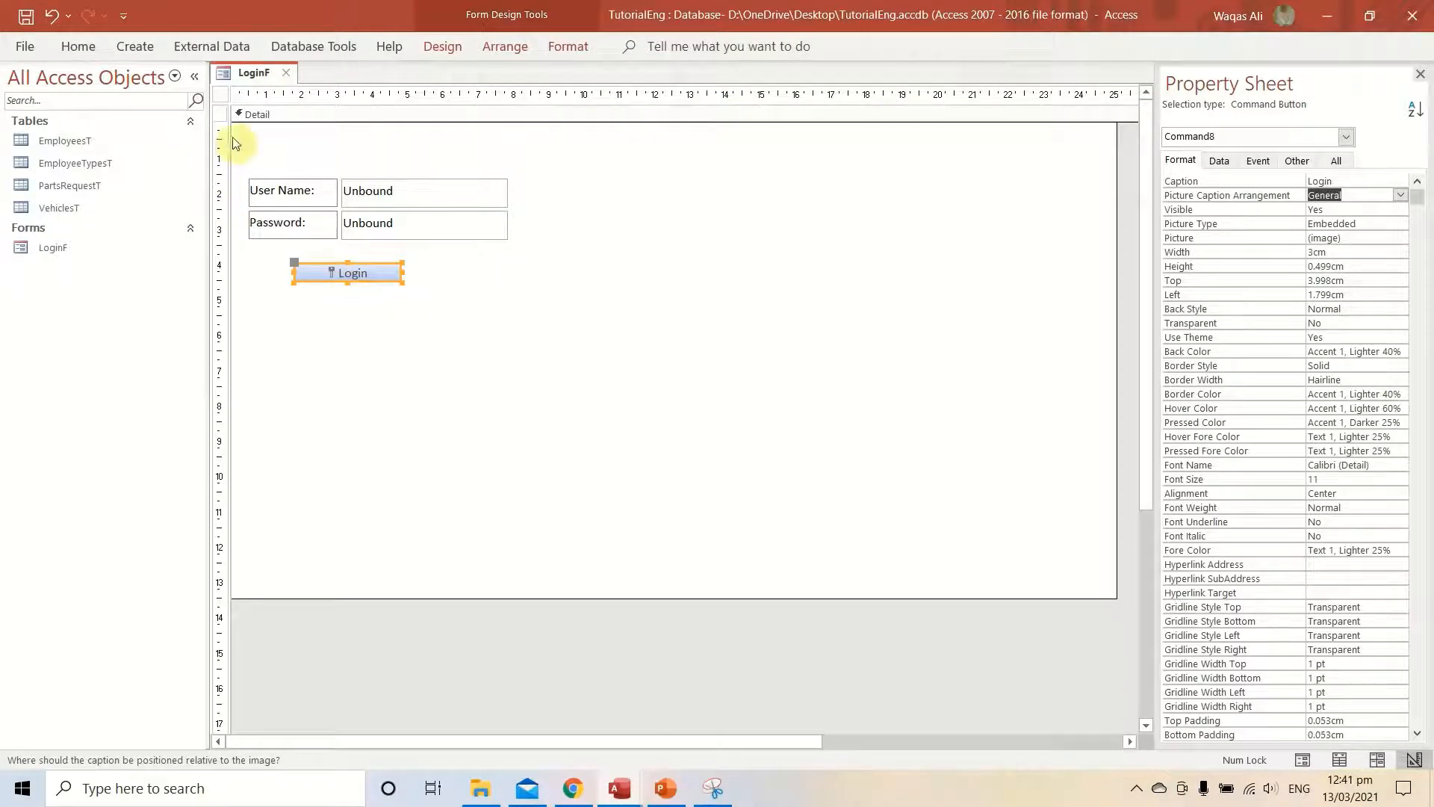
Set the Login button's font colour to the black theme colour Text 1.
left_click(65, 47)
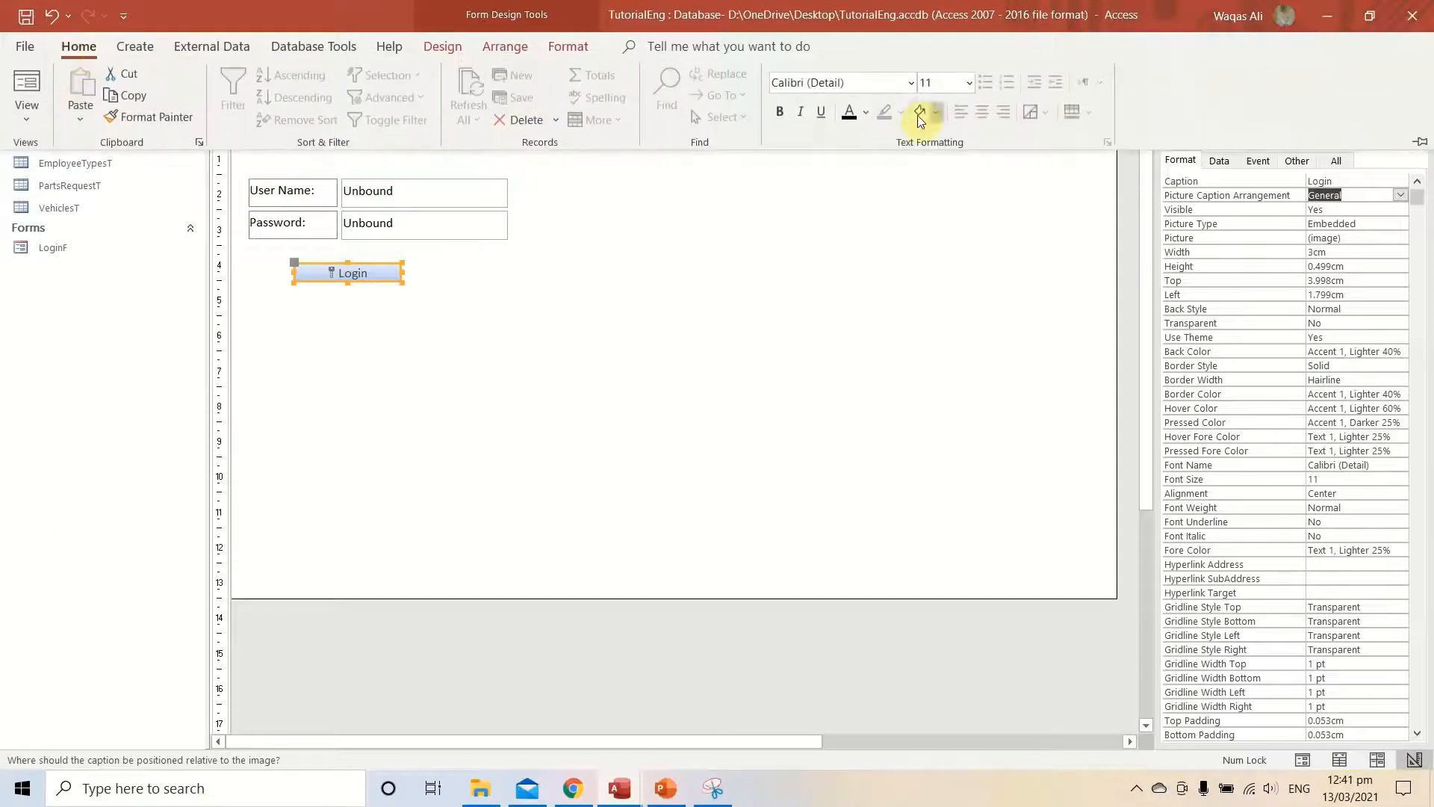
left_click(870, 118)
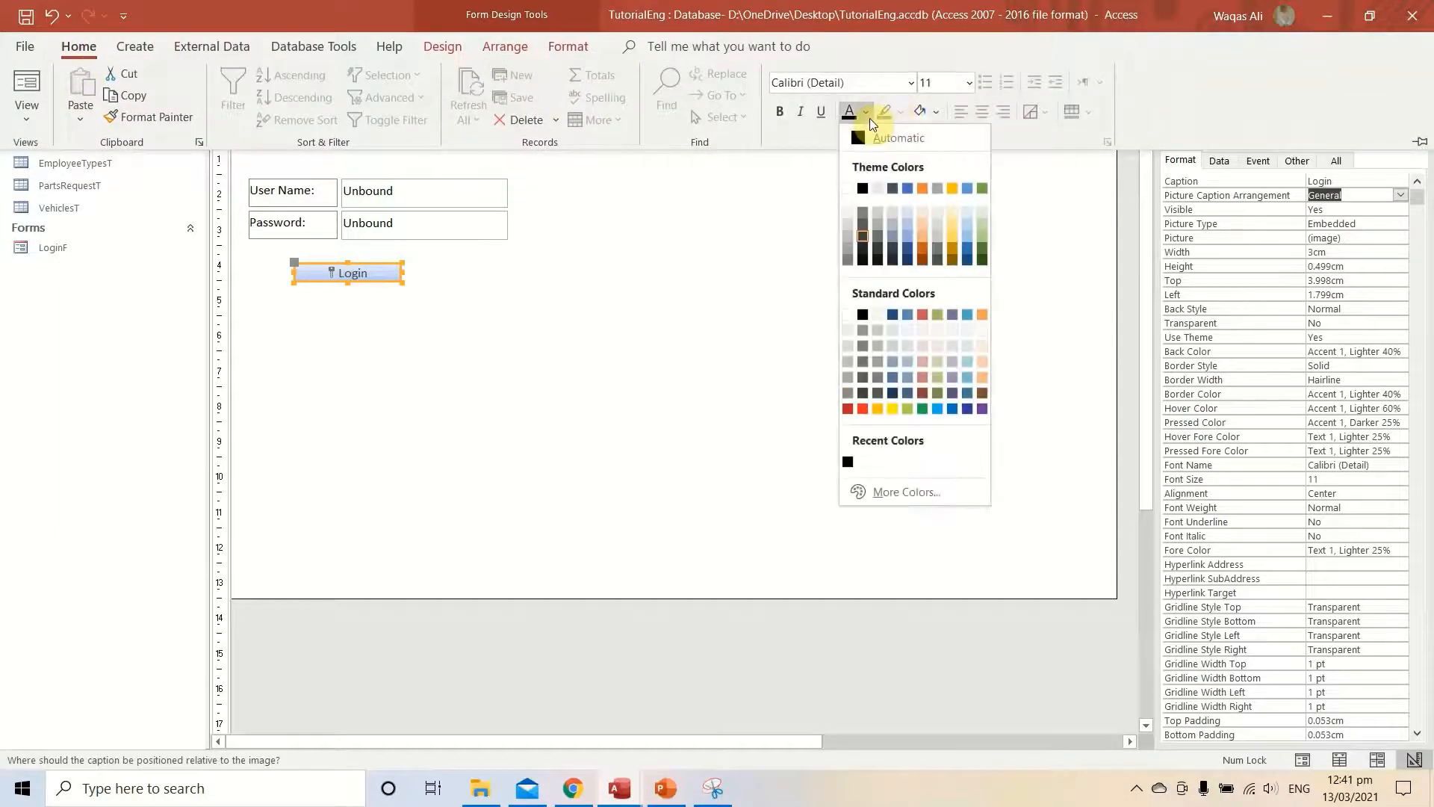
left_click(865, 195)
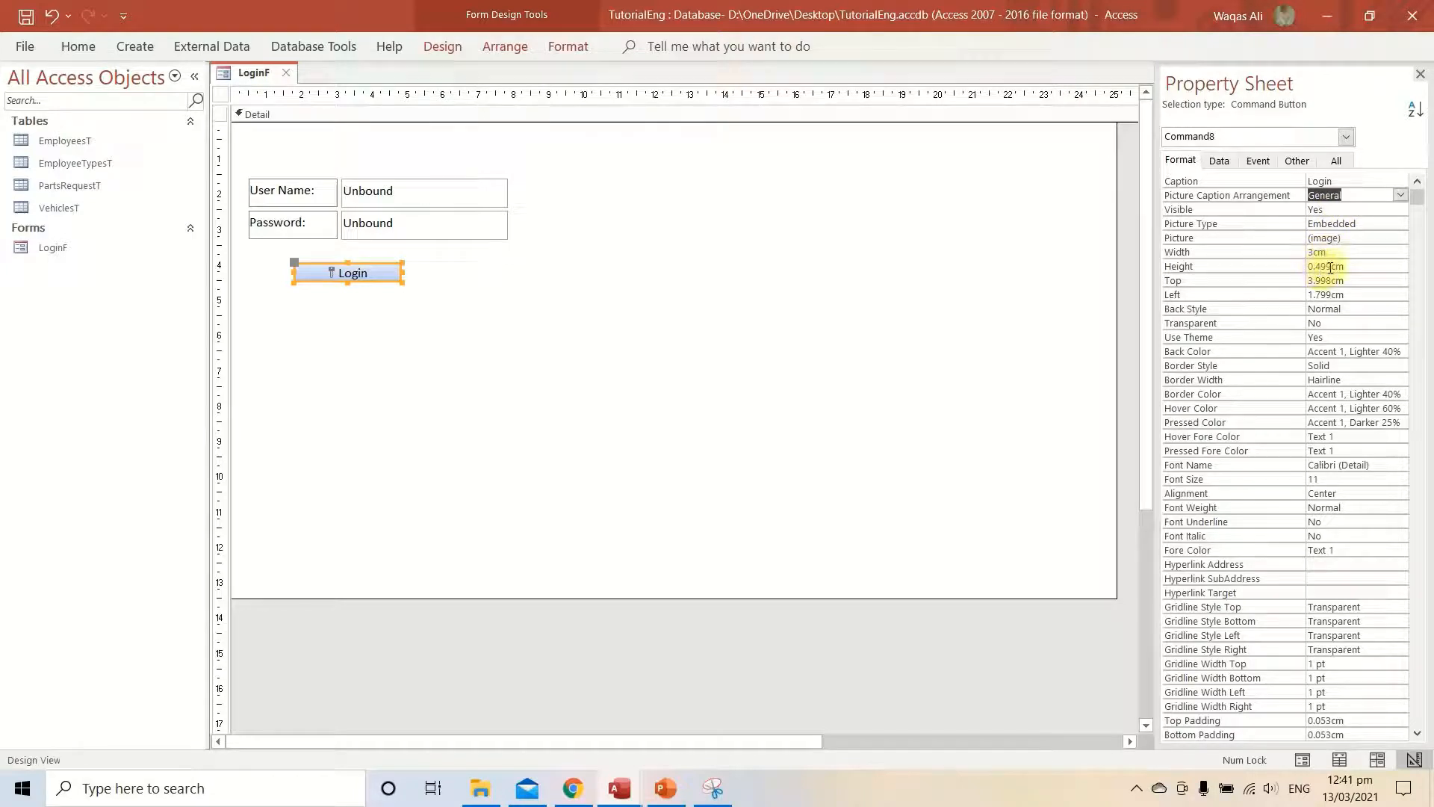
Increase the Login button's height to about 0.8 cm.
left_click_drag(1331, 267, 1320, 266)
type("6")
key("Return")
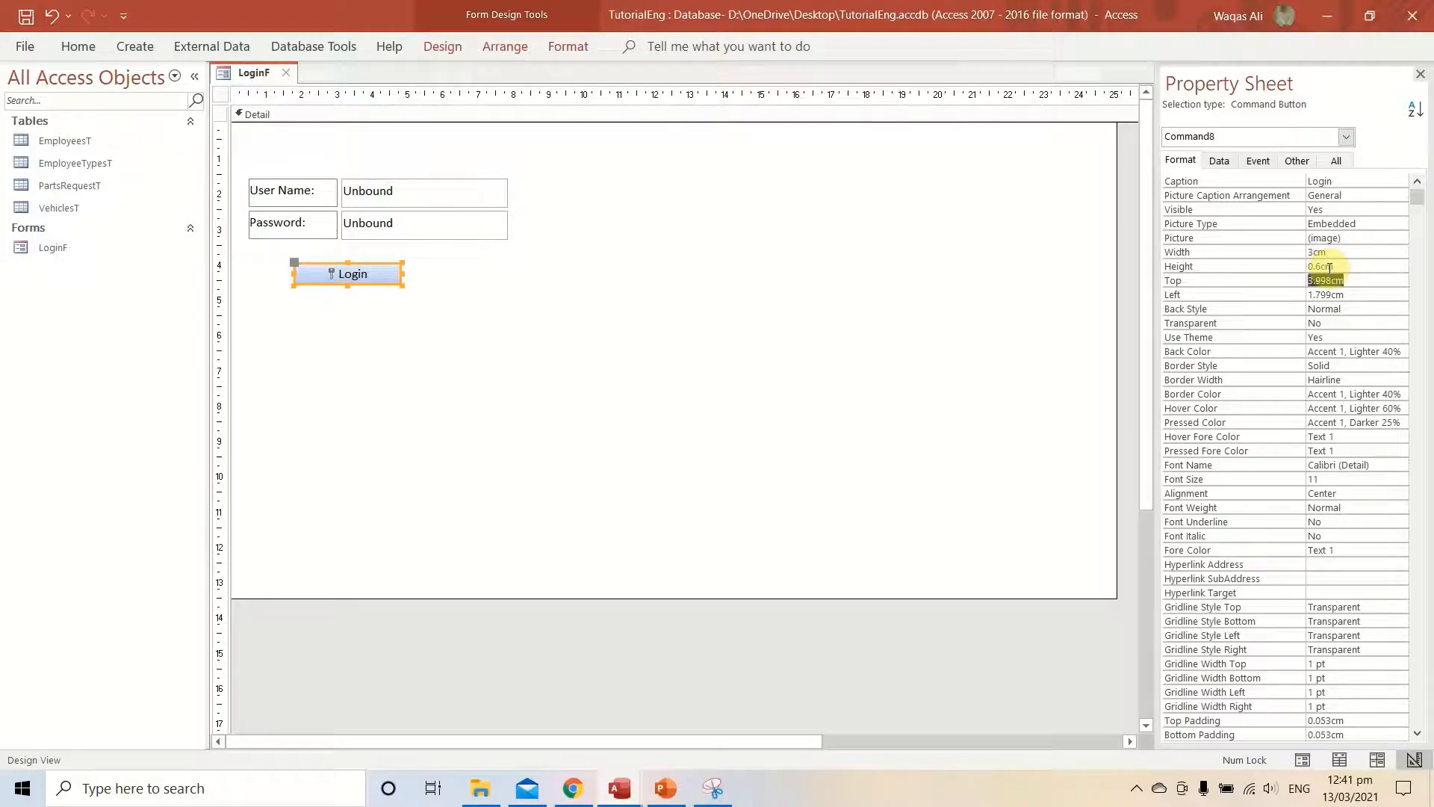
left_click(1329, 268)
key("Return")
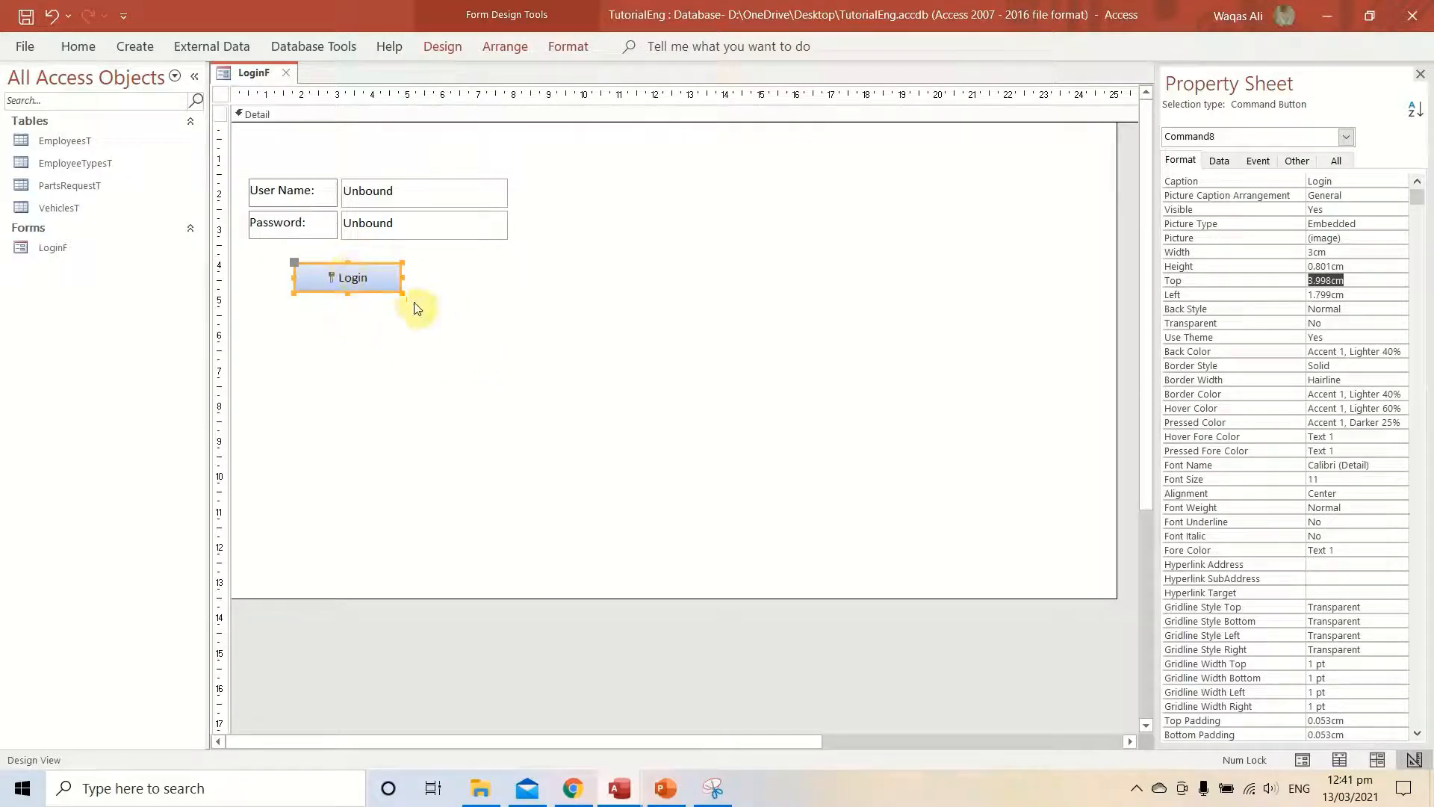
Apply the quick style with white fill and blue outline to the Login button.
left_click(445, 50)
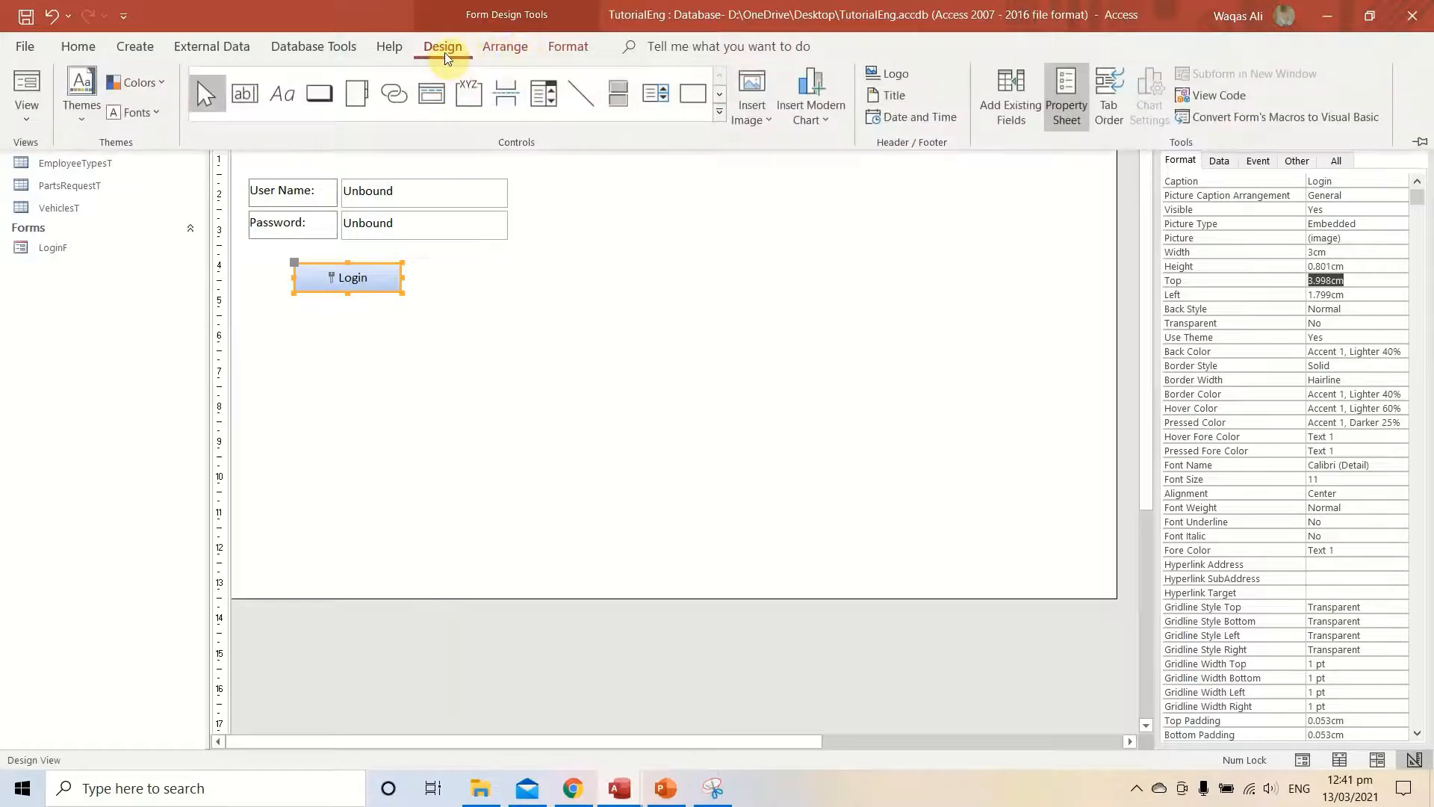
left_click(564, 46)
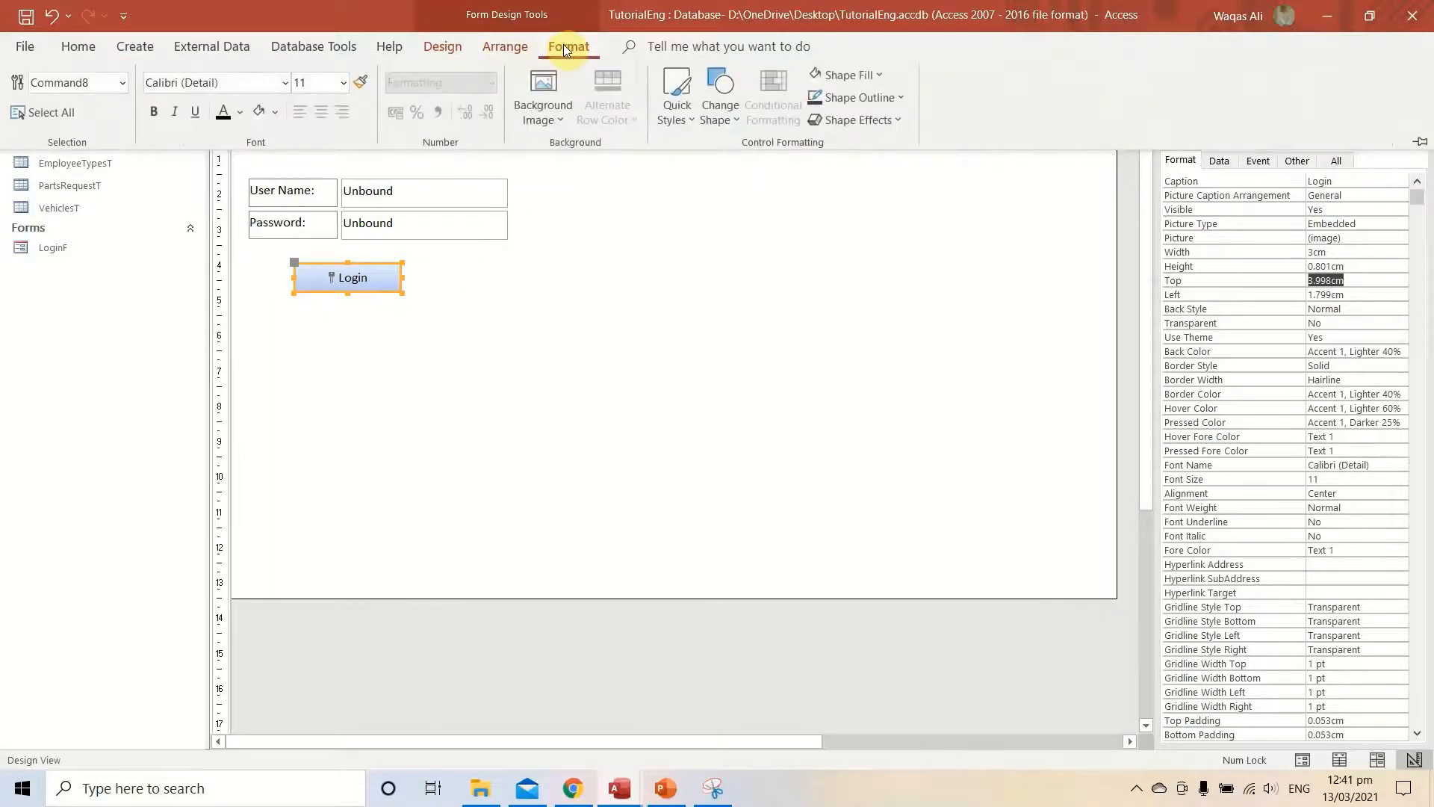
left_click(687, 117)
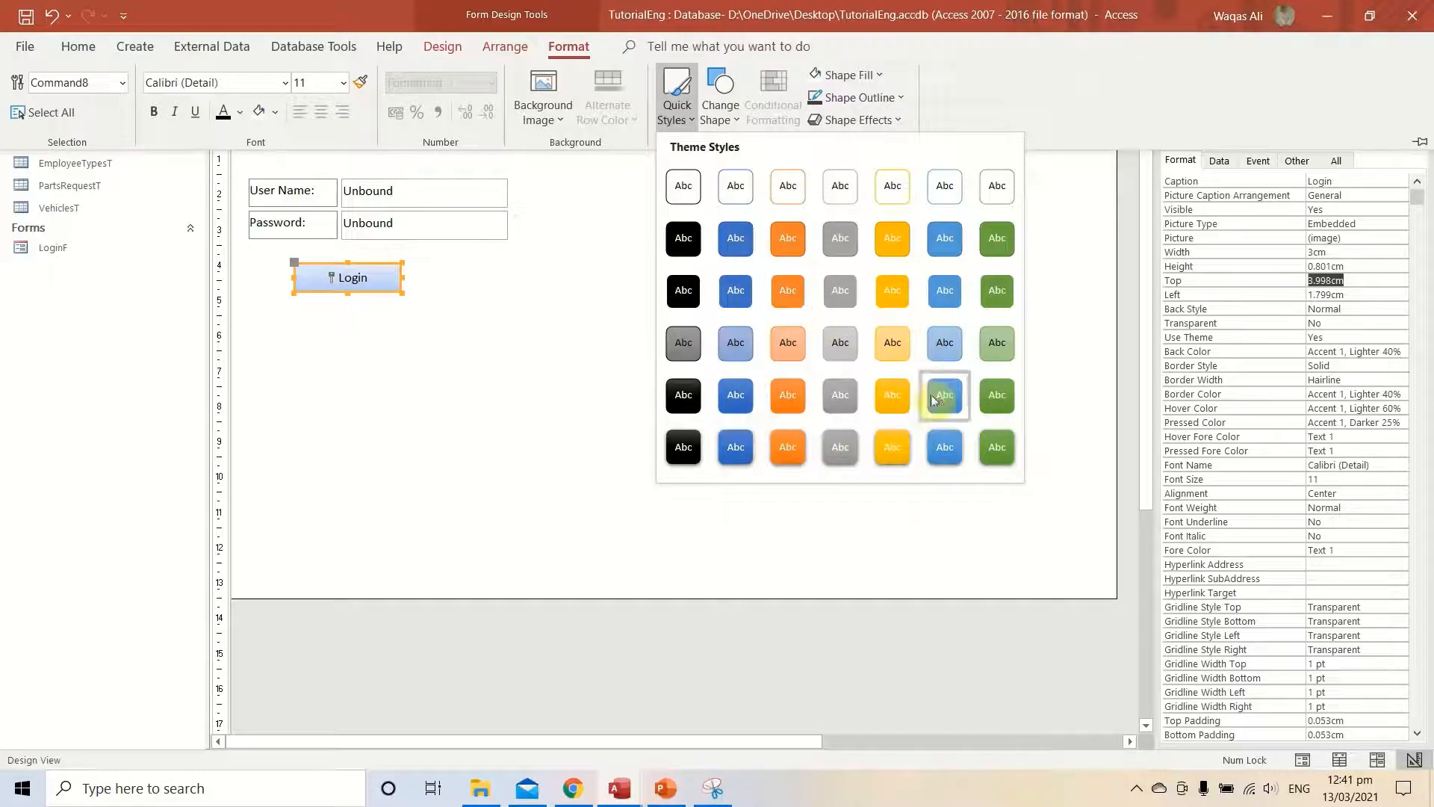
left_click(731, 194)
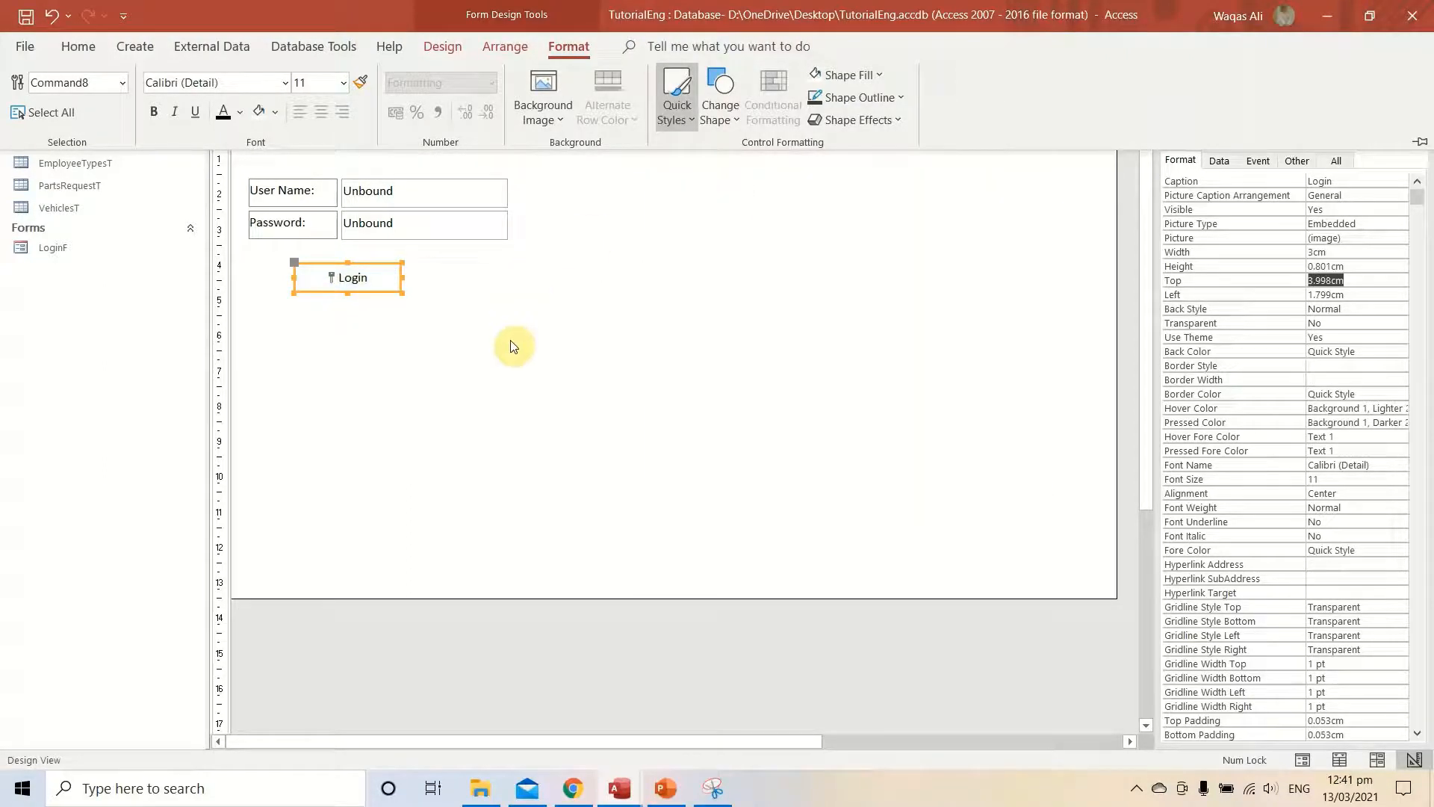
left_click(446, 326)
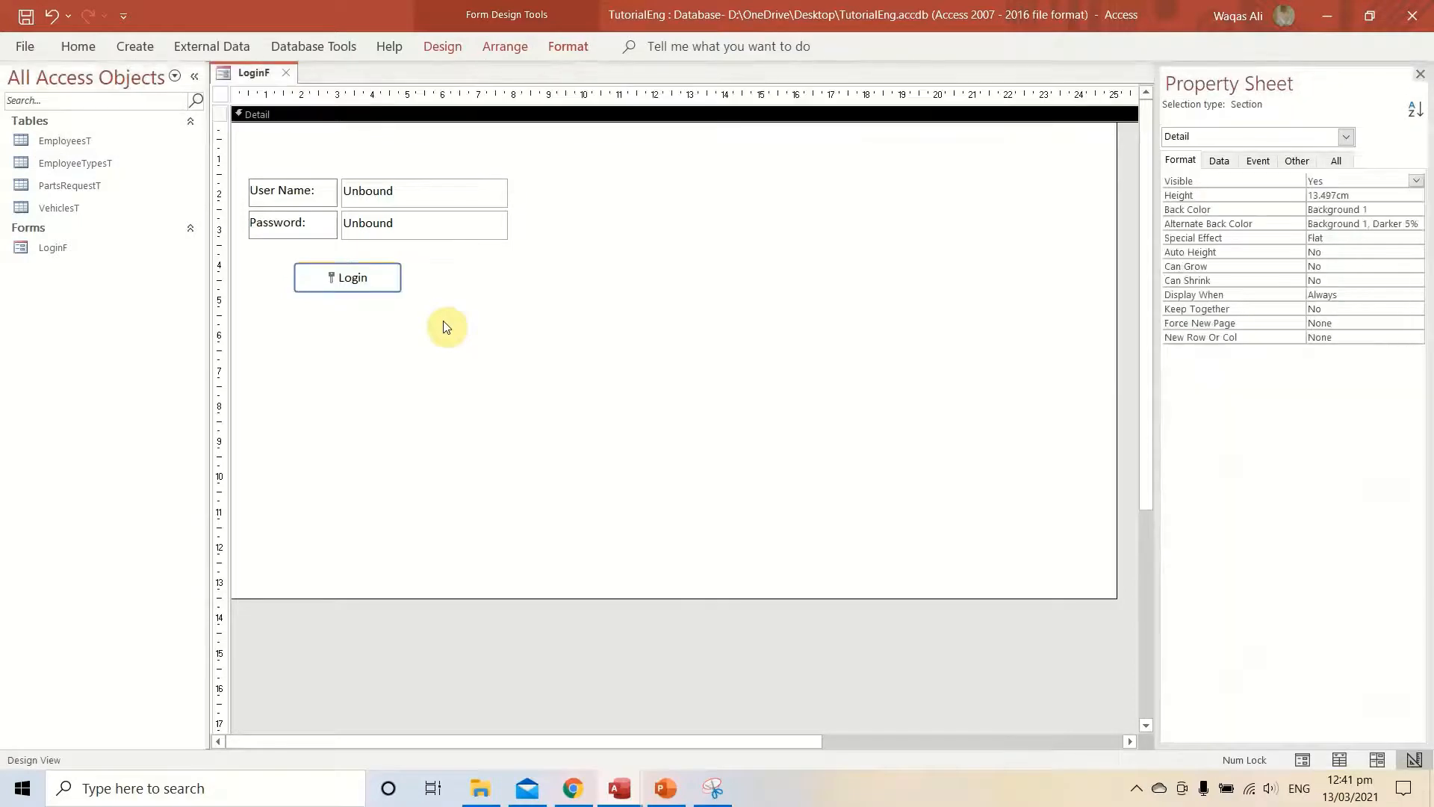
Narrow the Login button to about 2.2 cm and align its left edge with the password text box, at about 3.1 cm.
left_click(378, 289)
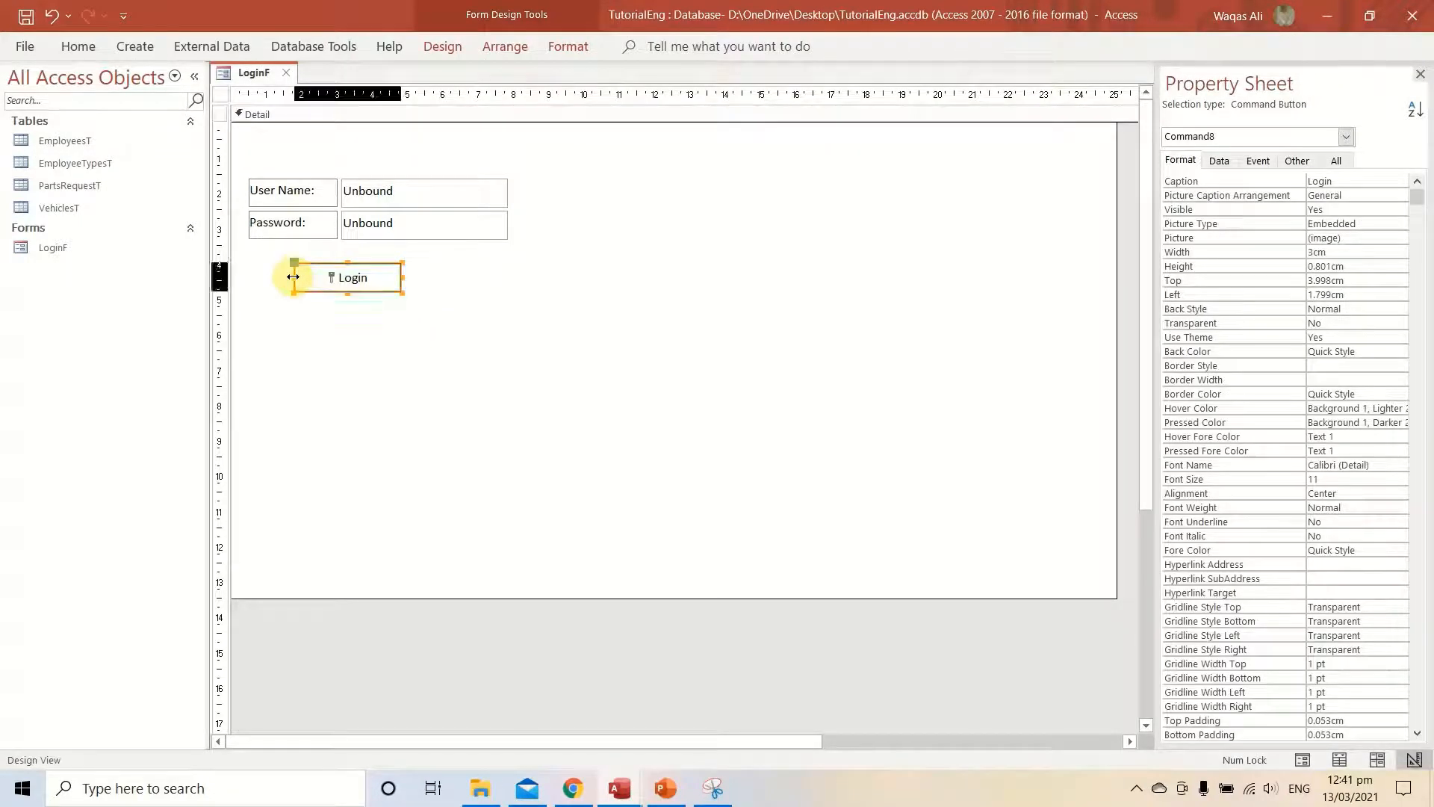
left_click_drag(293, 277, 315, 277)
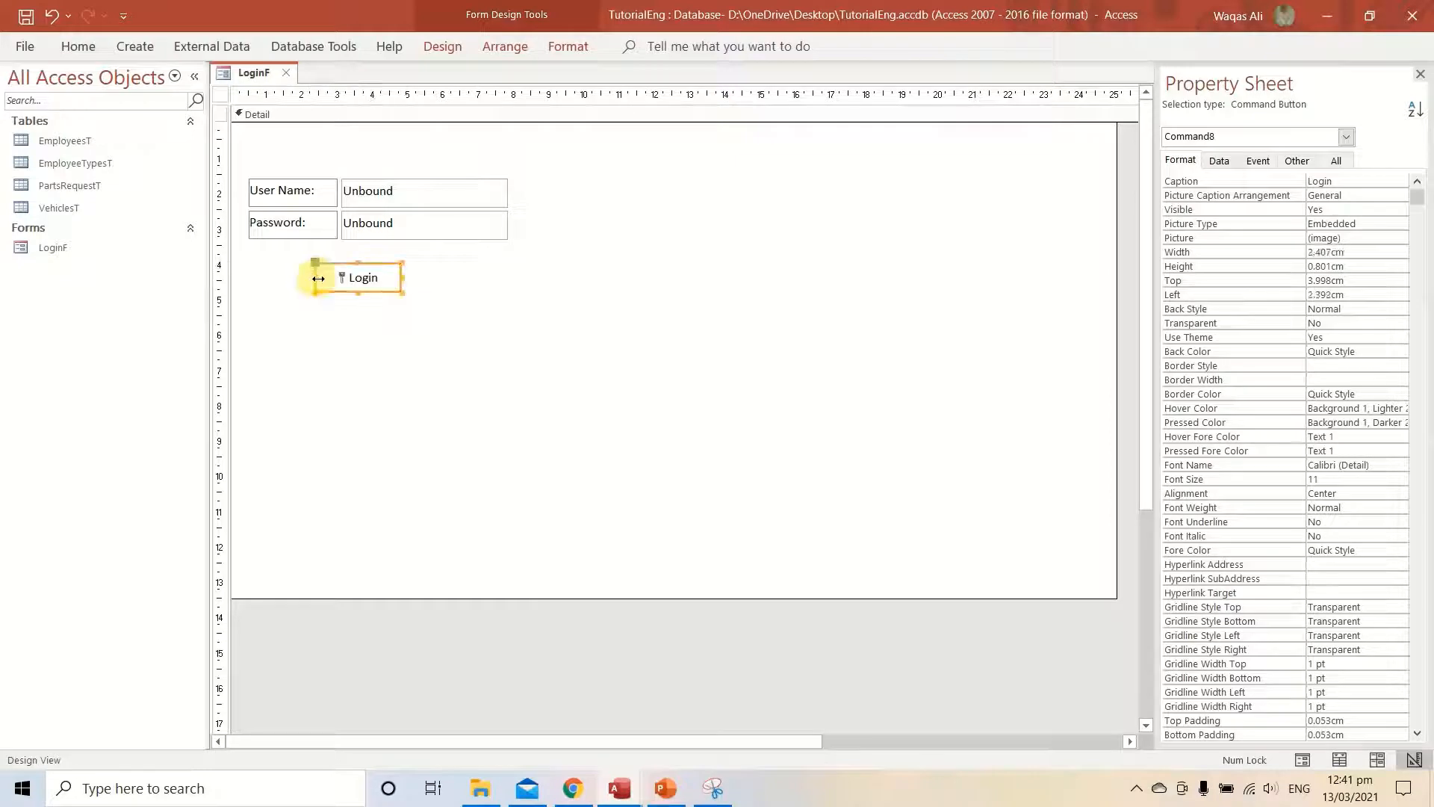
left_click(405, 279)
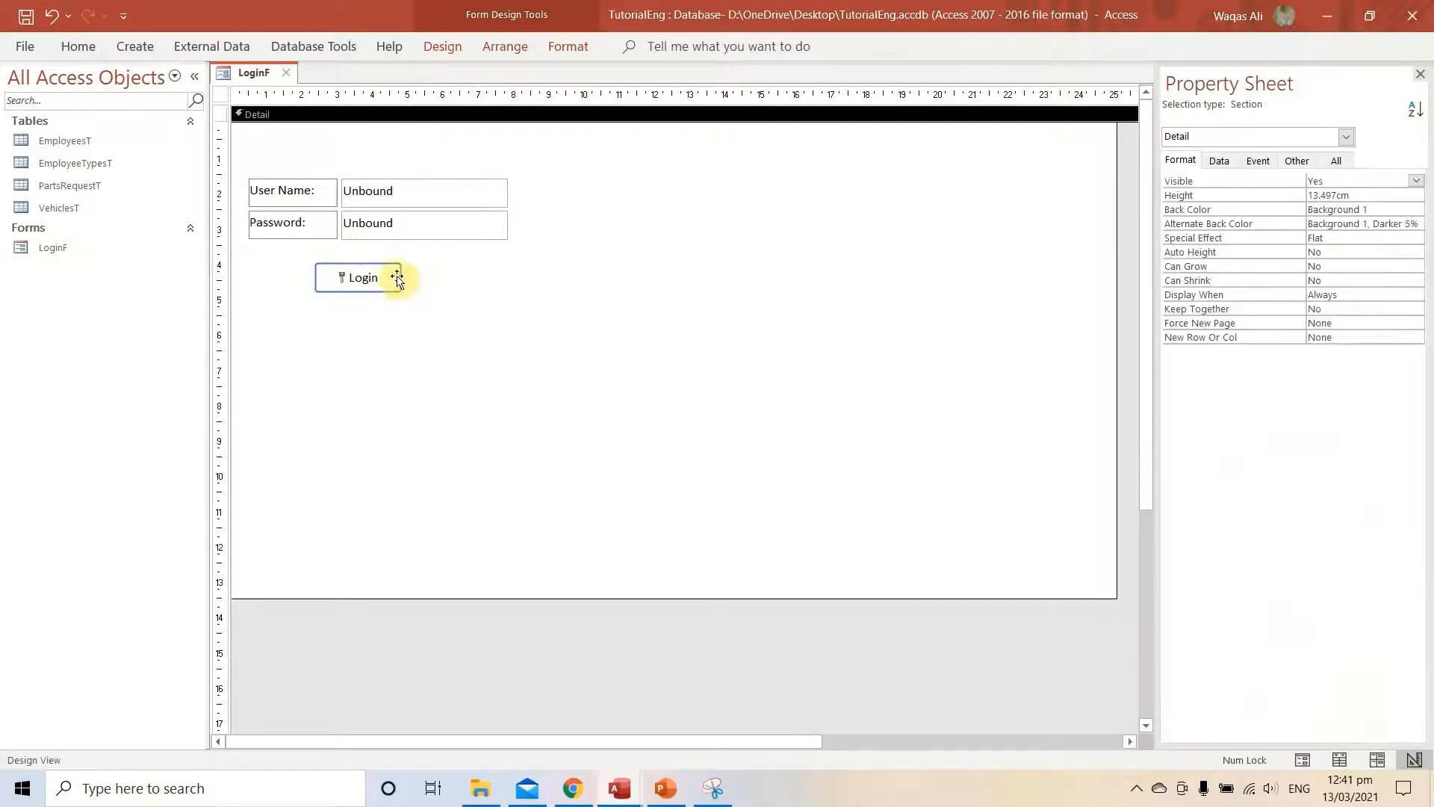
left_click(401, 278)
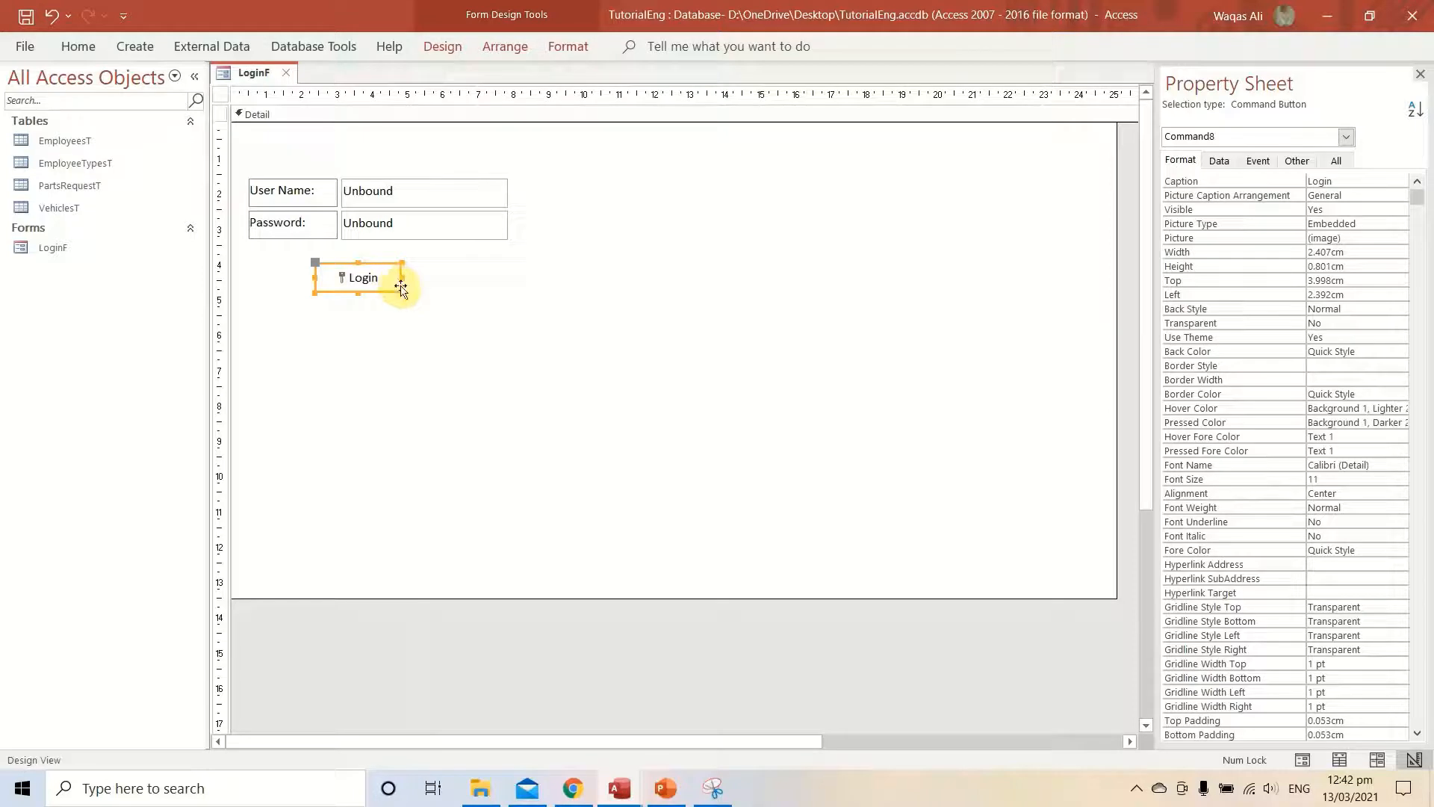
left_click_drag(404, 281, 424, 288)
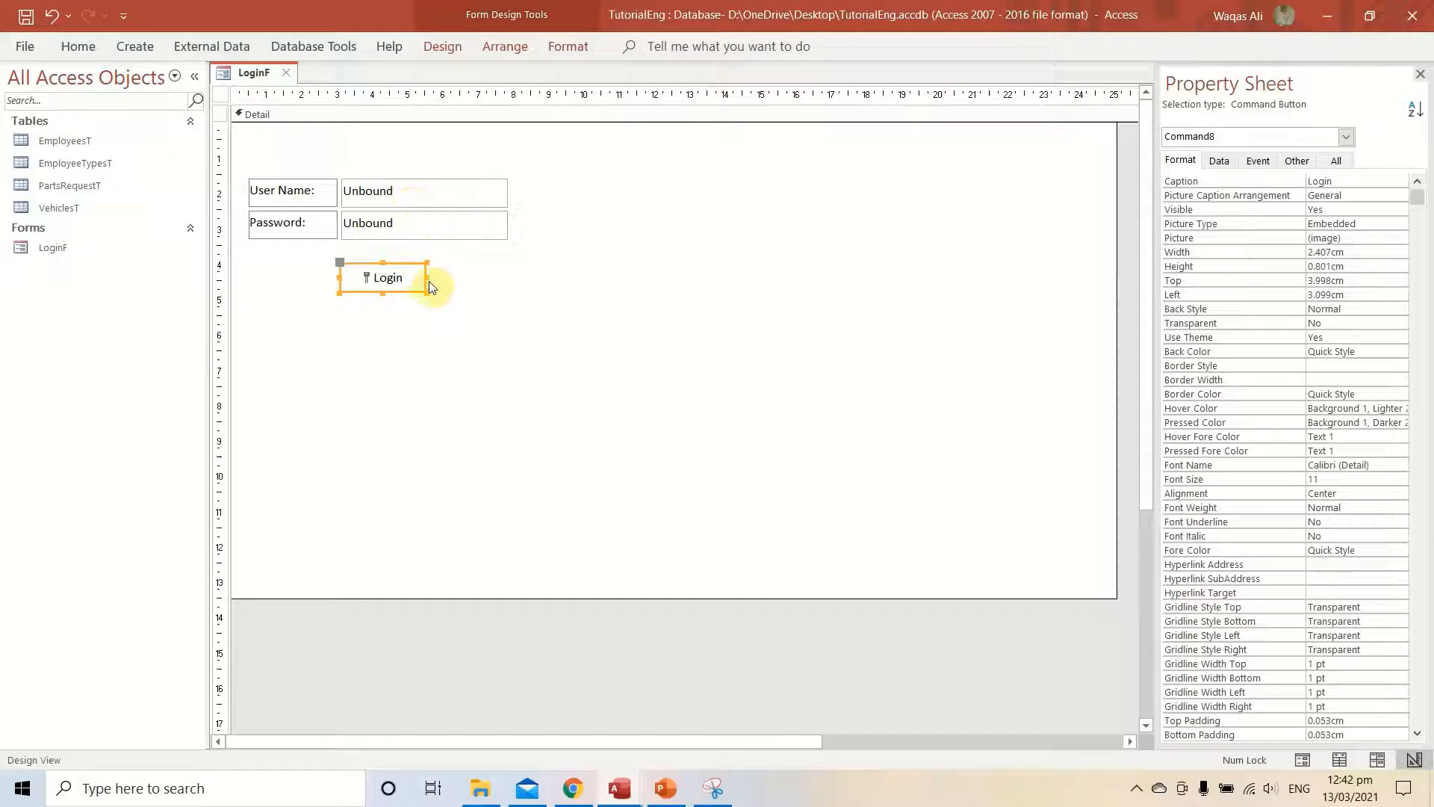
left_click_drag(427, 280, 420, 278)
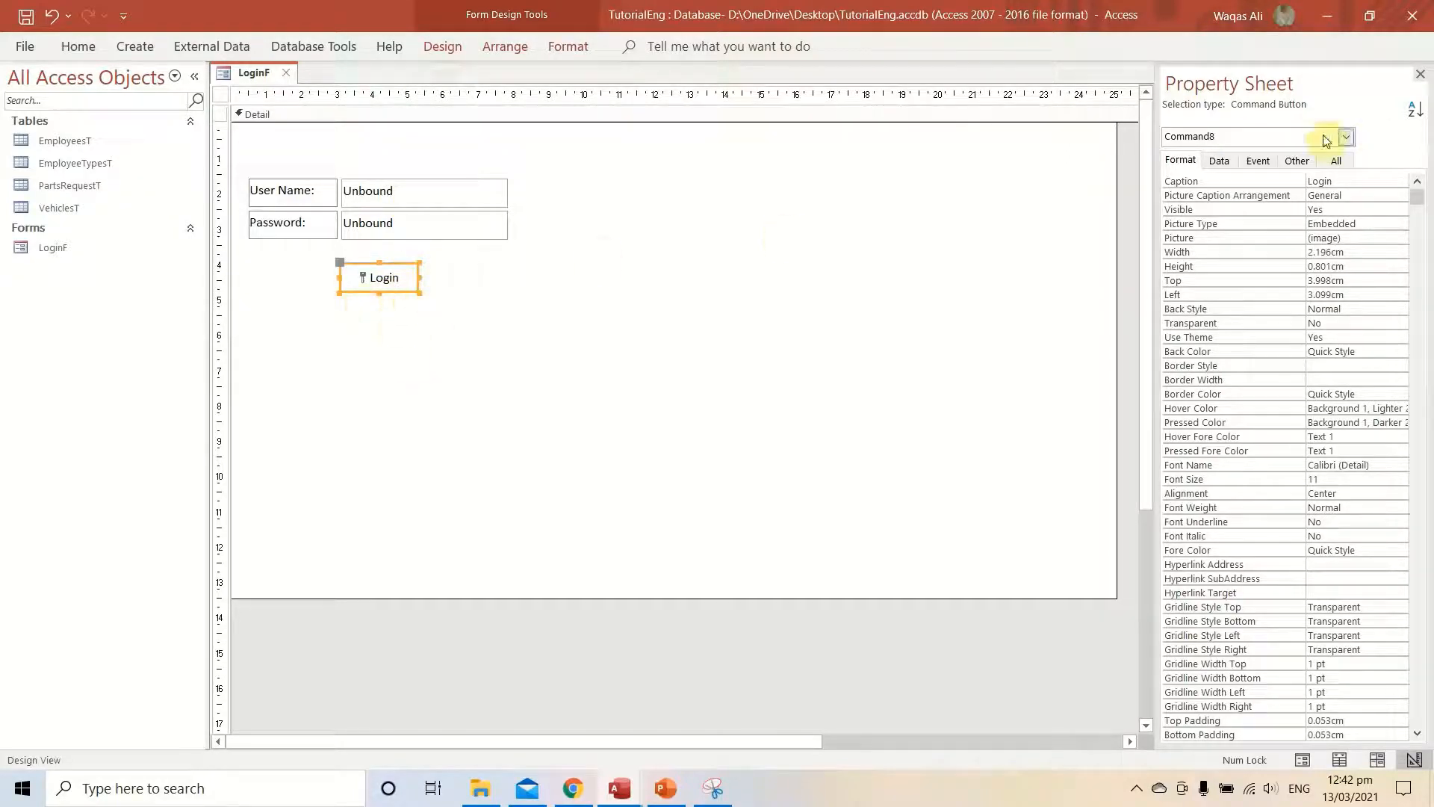
Name the Login button btnLogin.
left_click(1298, 163)
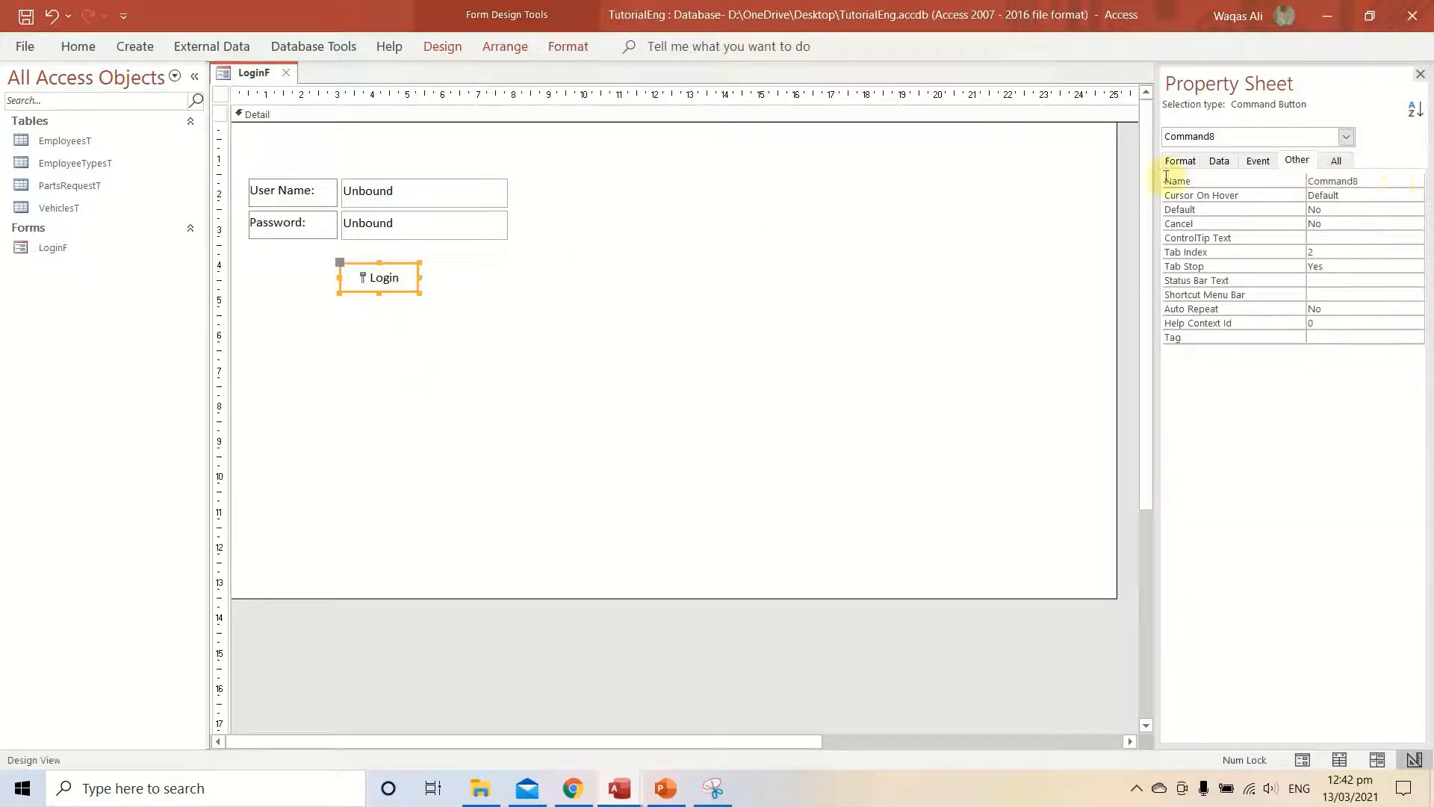
left_click(1171, 182)
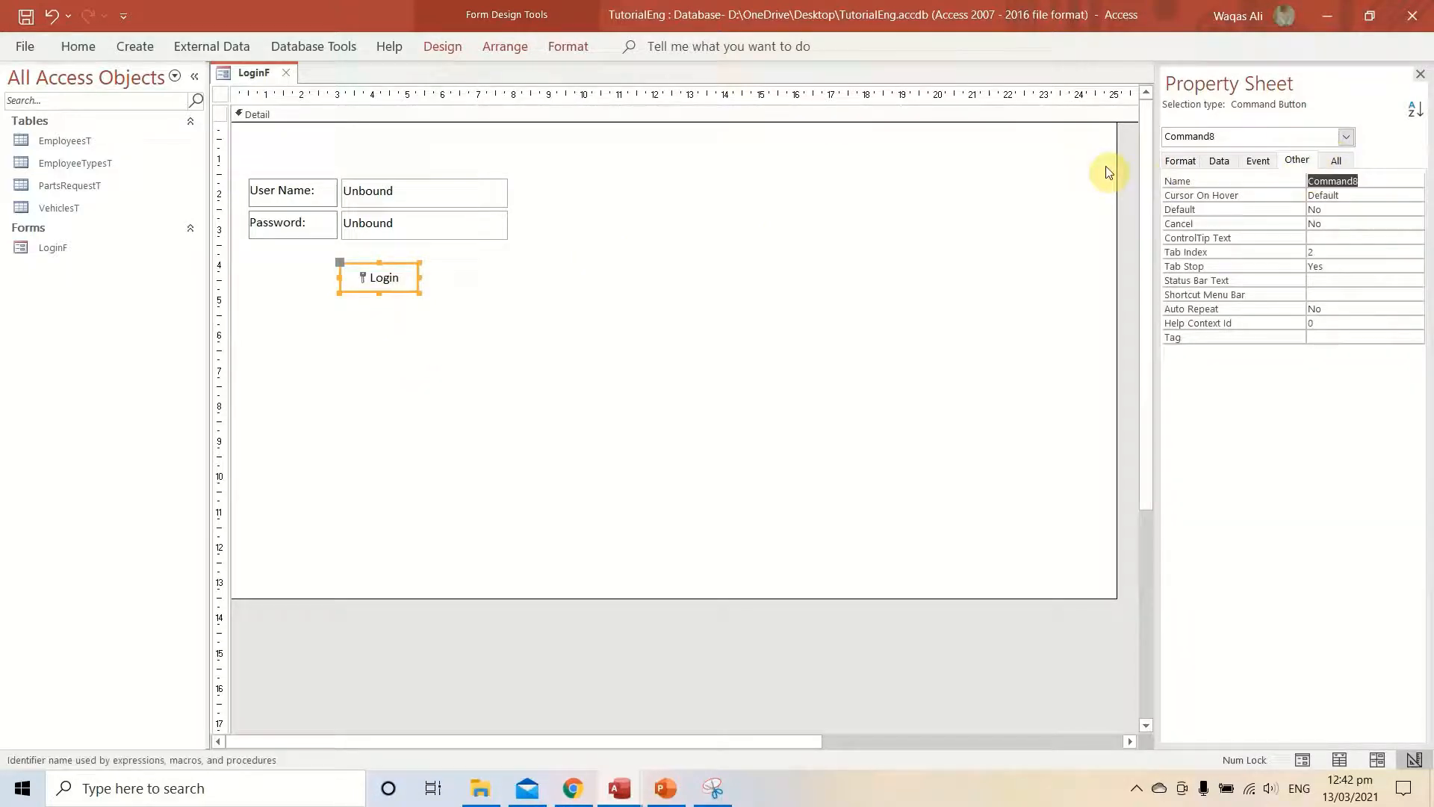
type("btn")
type("Login")
key("Return")
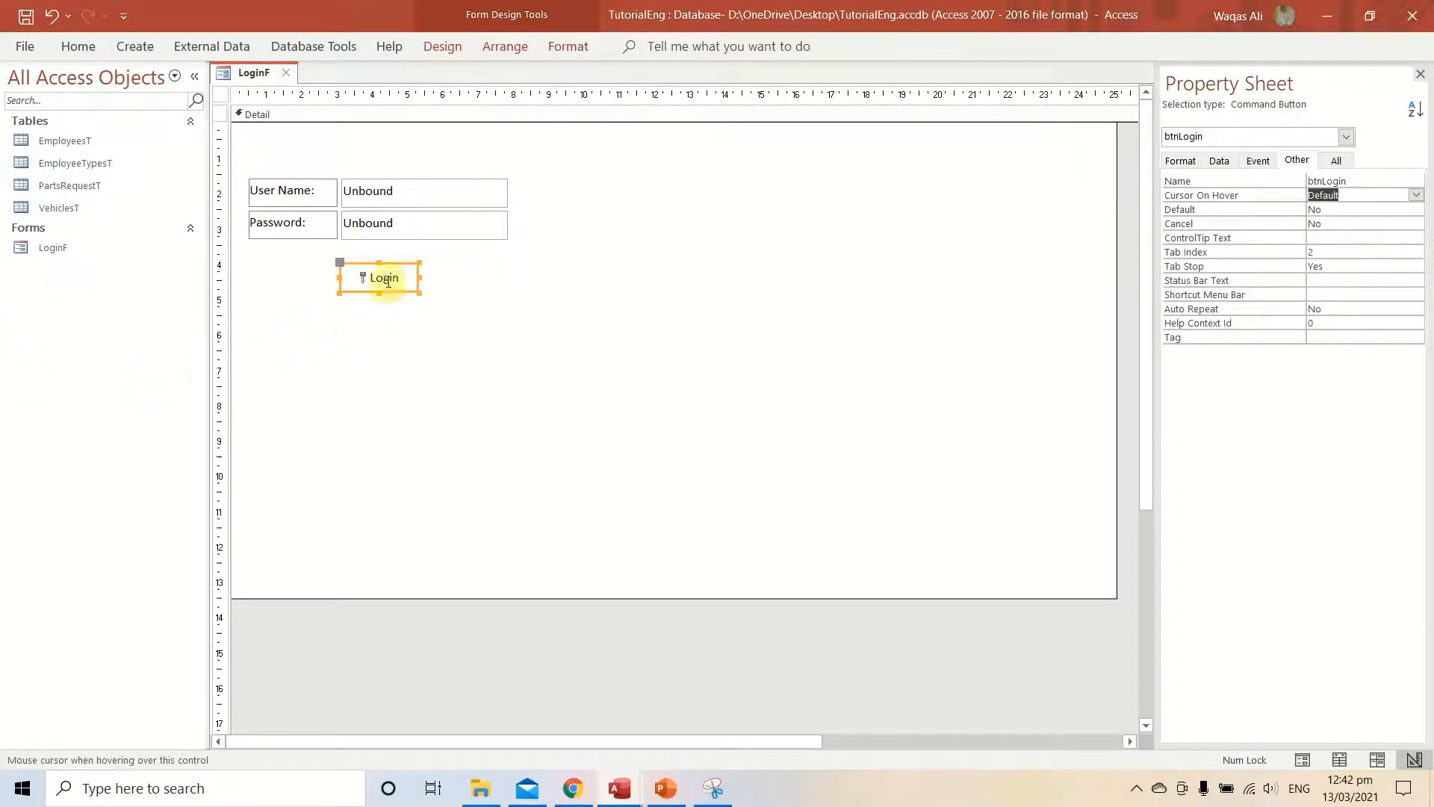
Duplicate the Login button and place the copy beside it, ending near the password text box's right edge.
left_click(409, 308)
left_click(379, 279)
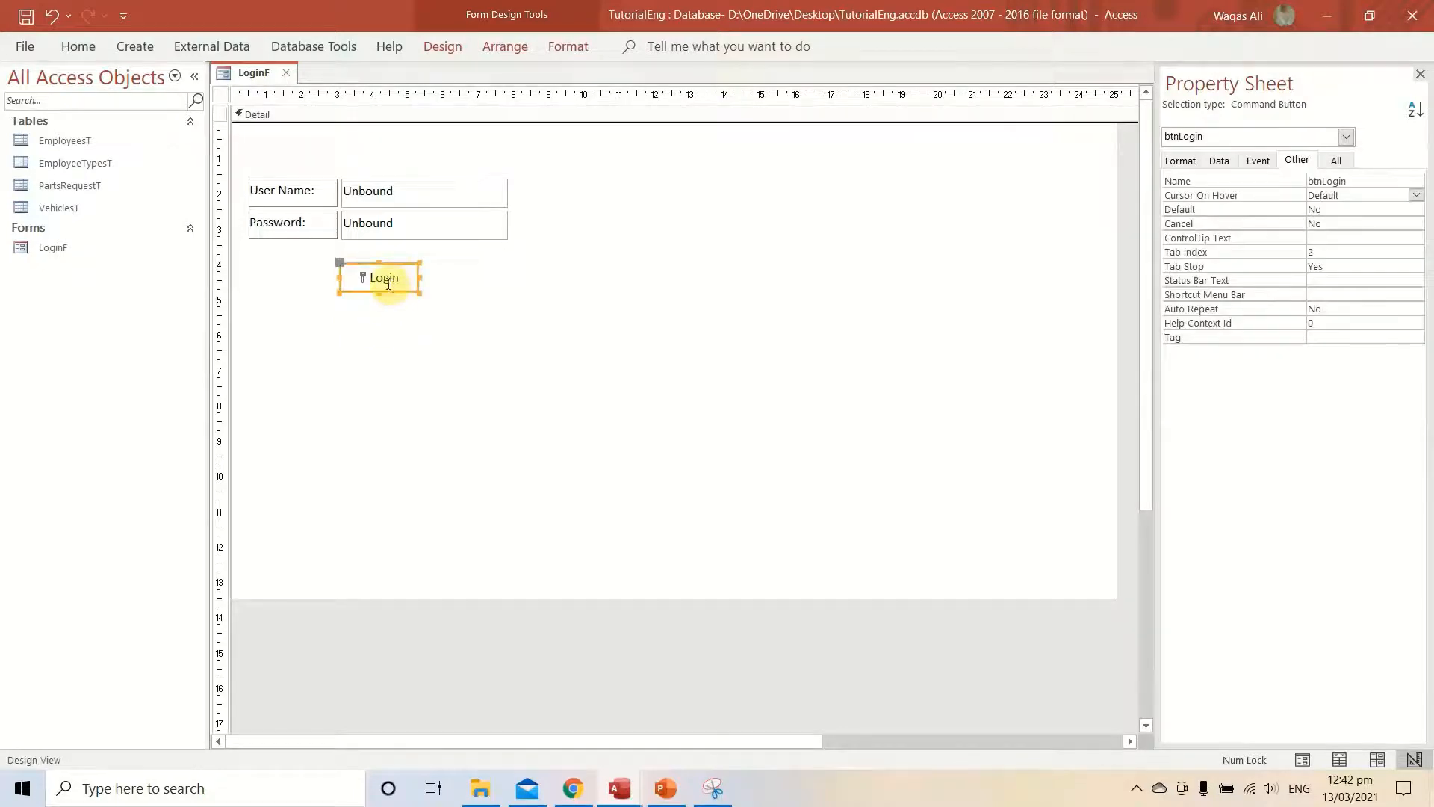
right_click(385, 277)
key("ctrl+v")
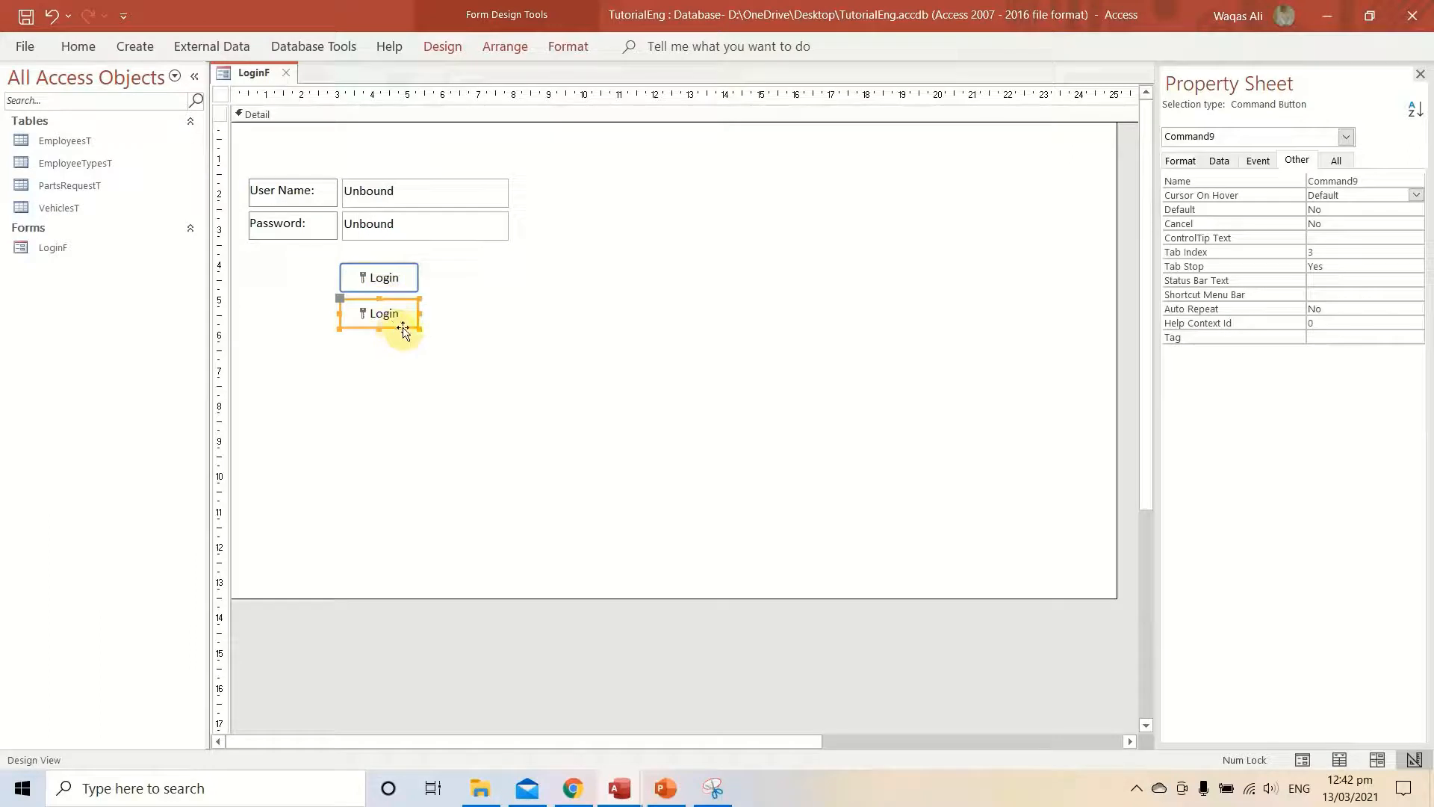
left_click_drag(404, 328, 496, 295)
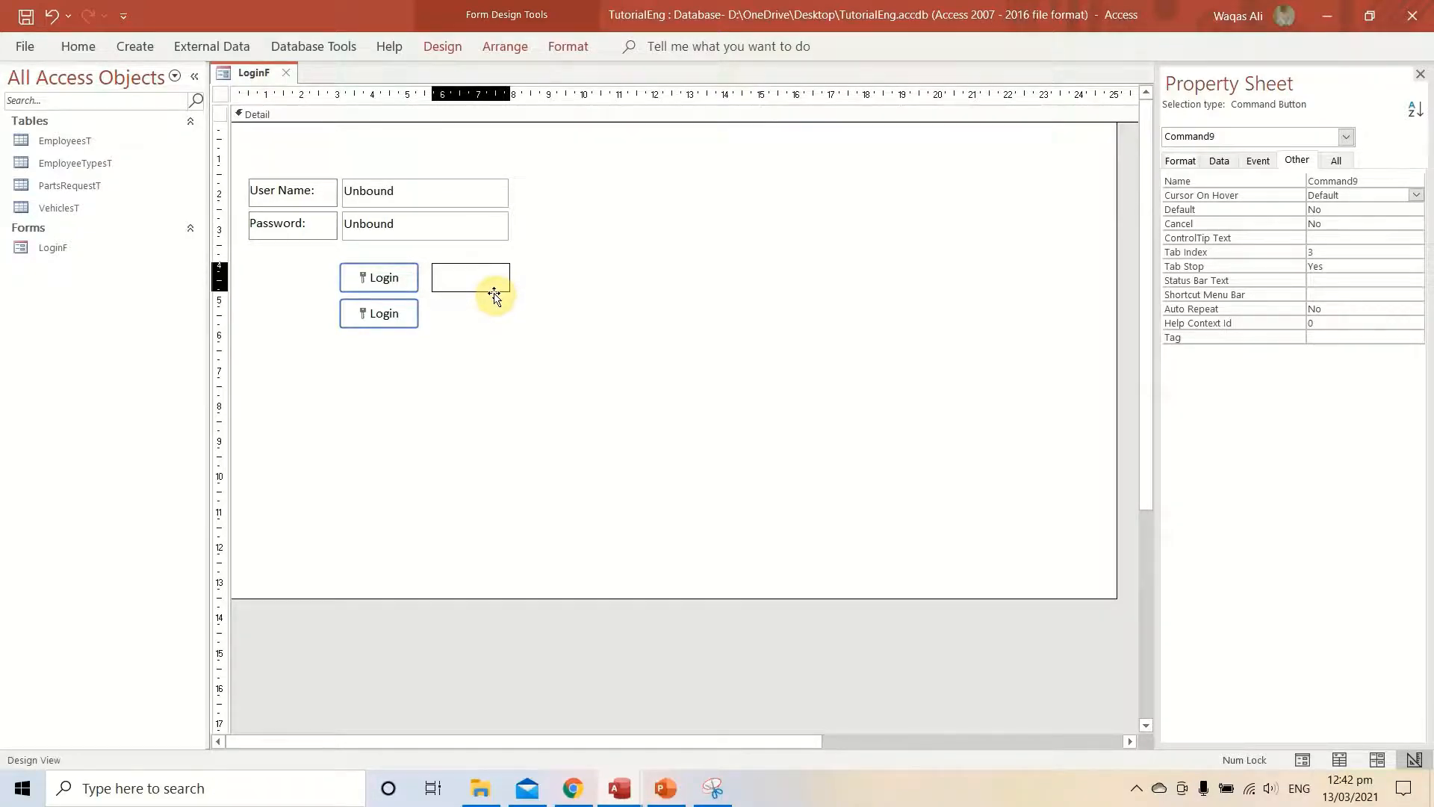
left_click_drag(496, 295, 491, 294)
left_click(524, 317)
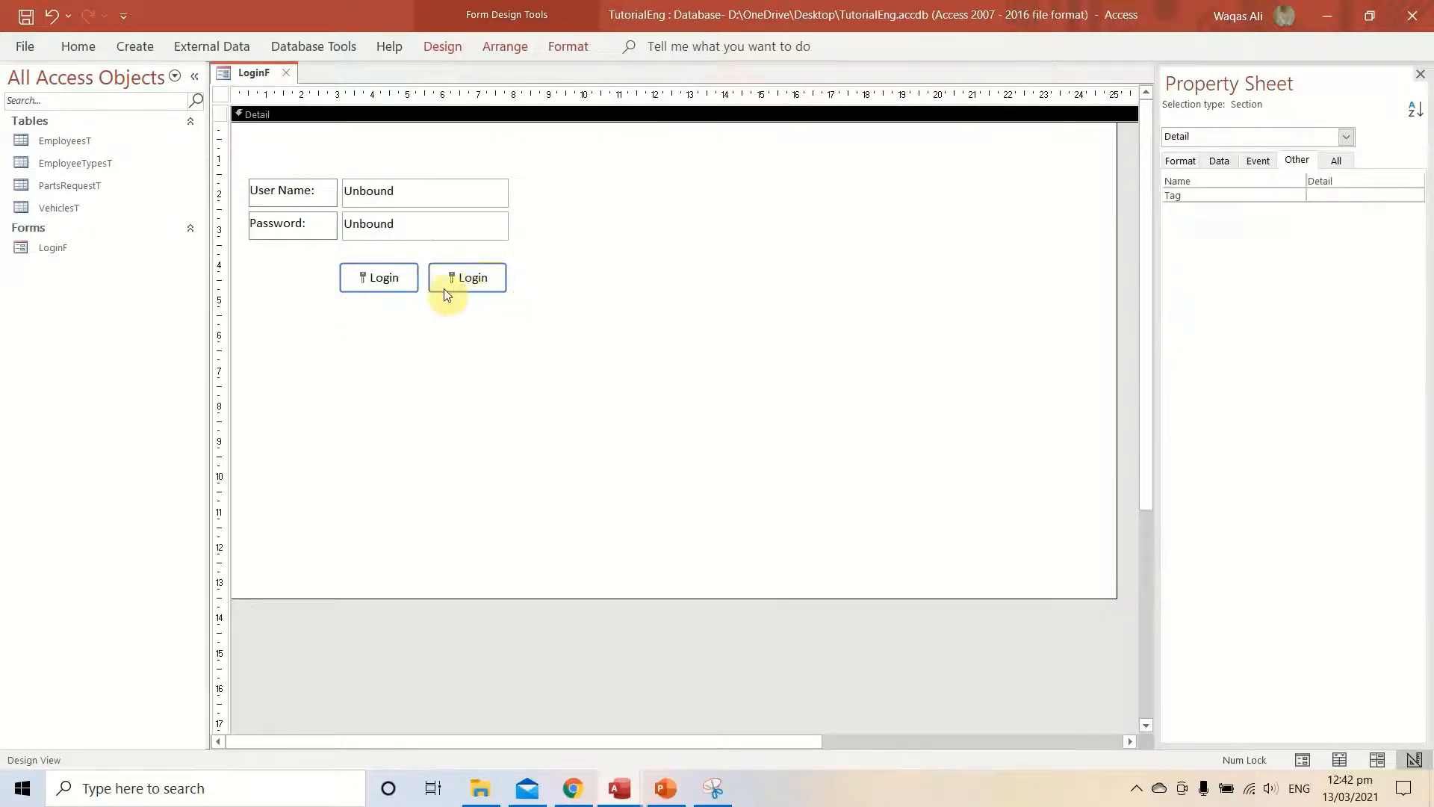
Change the caption of the duplicated Login button to Cancel.
left_click(463, 287)
left_click(469, 281)
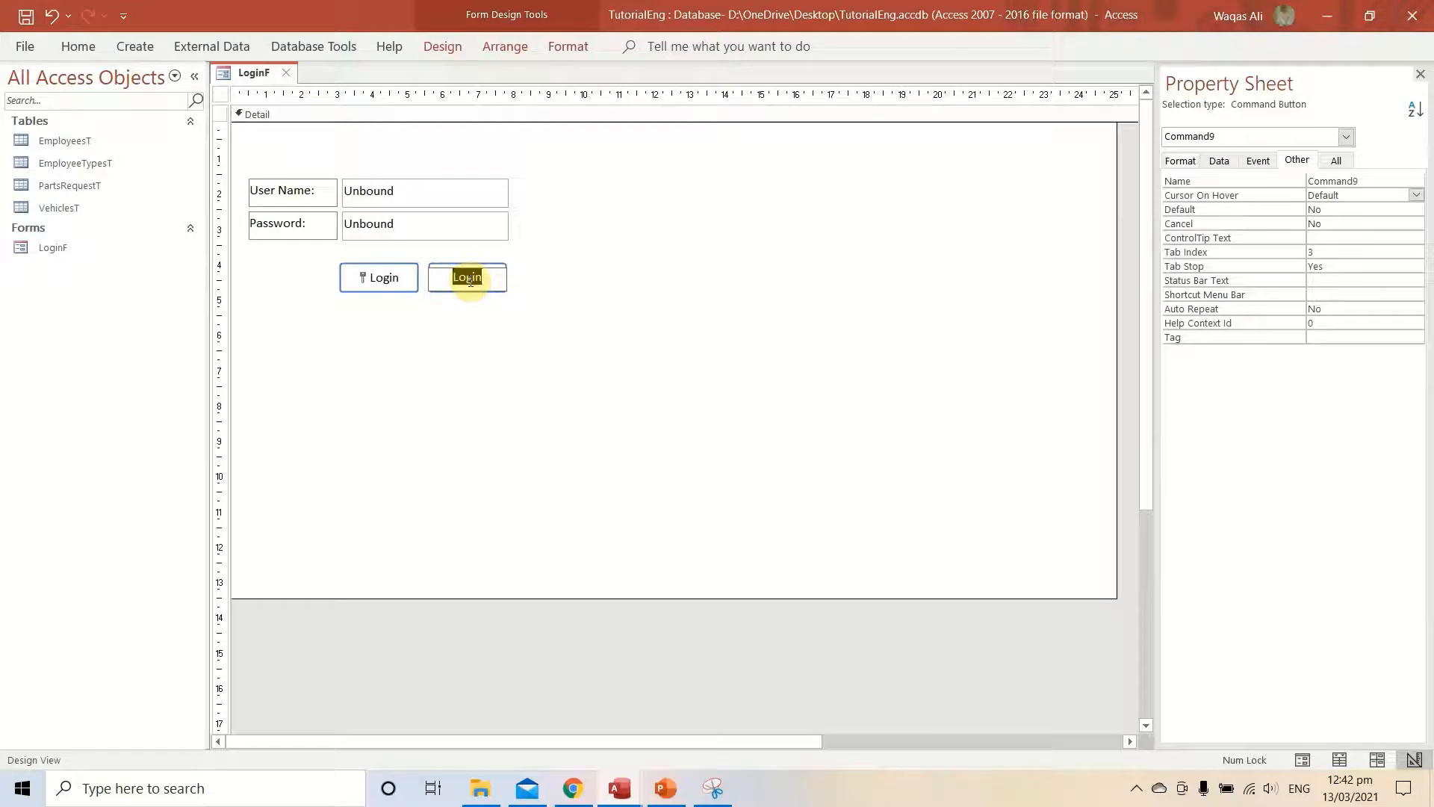
type("Cancel")
key("Return")
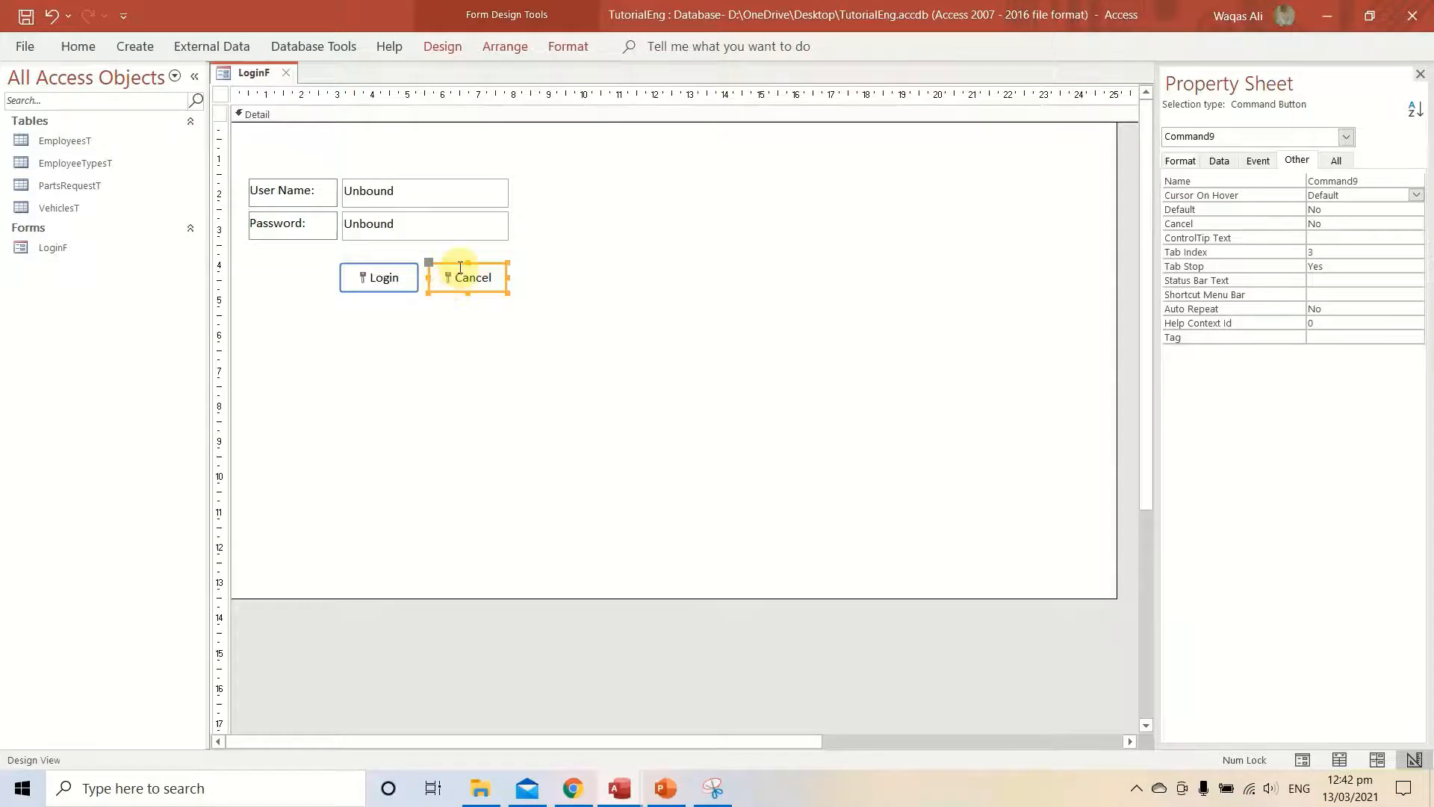
Replace the Cancel button's picture with the built-in Close Window icon.
left_click(1181, 161)
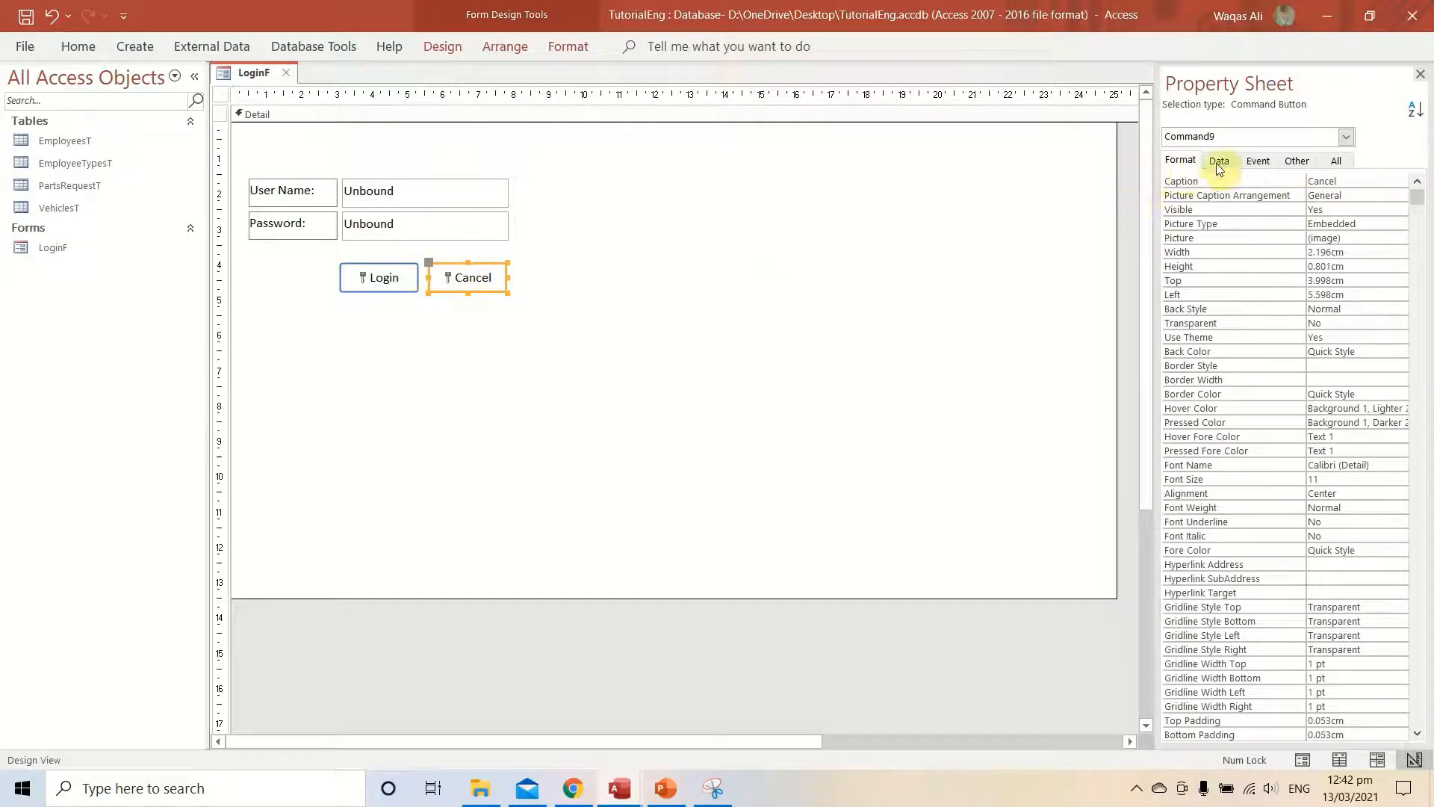
left_click(1361, 240)
left_click(1401, 237)
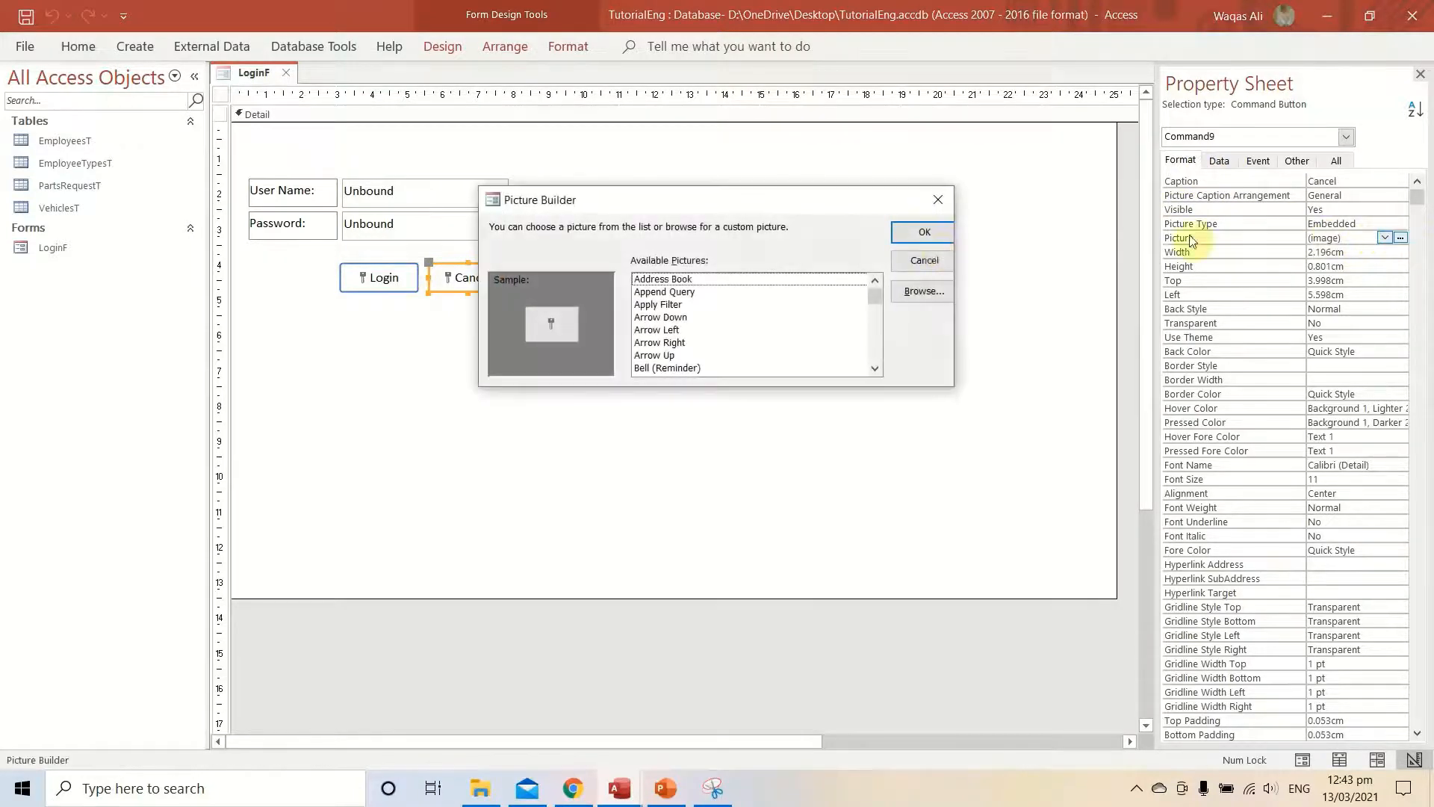
left_click(730, 282)
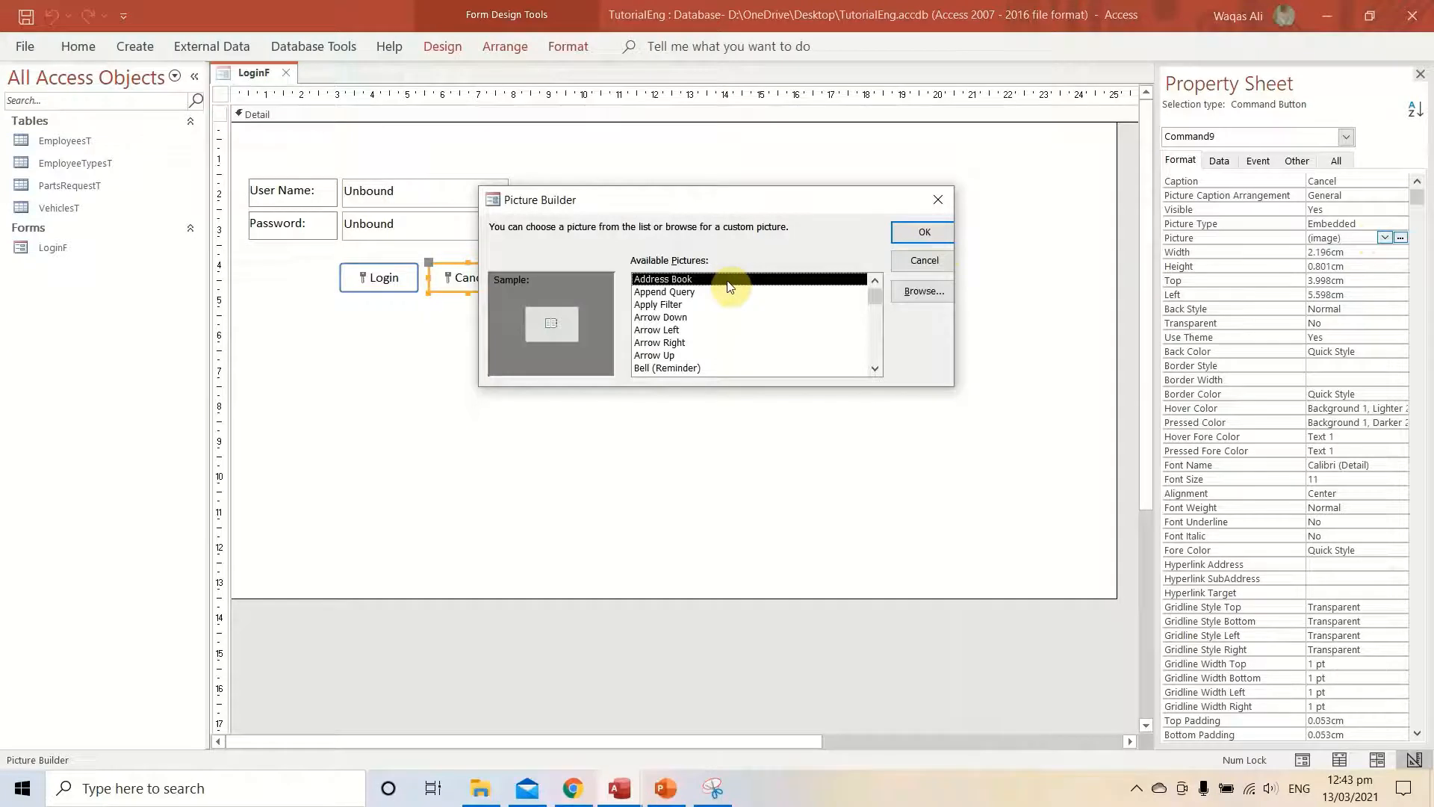
key("c")
key("c")
key("c")
key("c")
key("c")
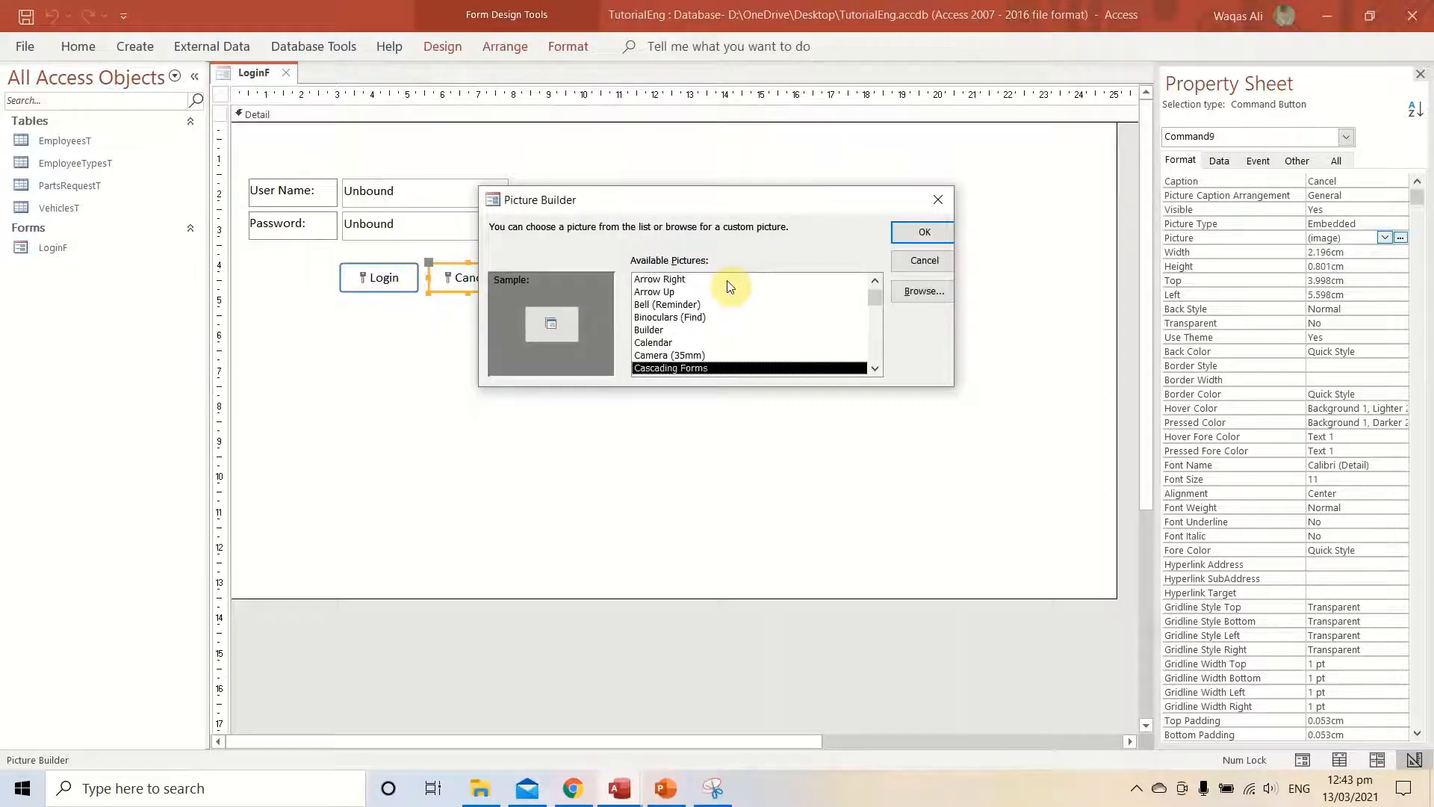
key("c")
key("c")
key("c")
key("c")
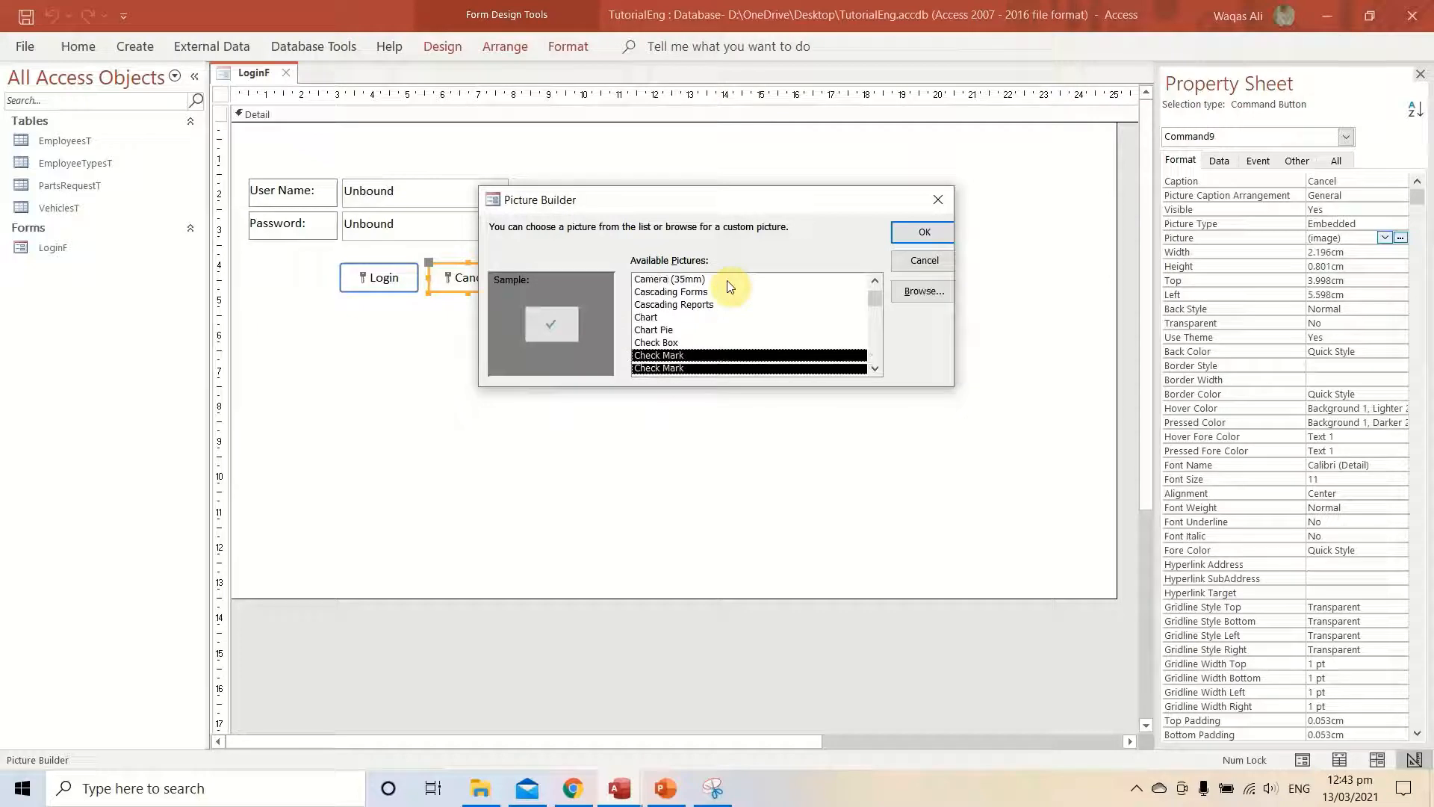
key("c")
key("c")
key("c")
key("c")
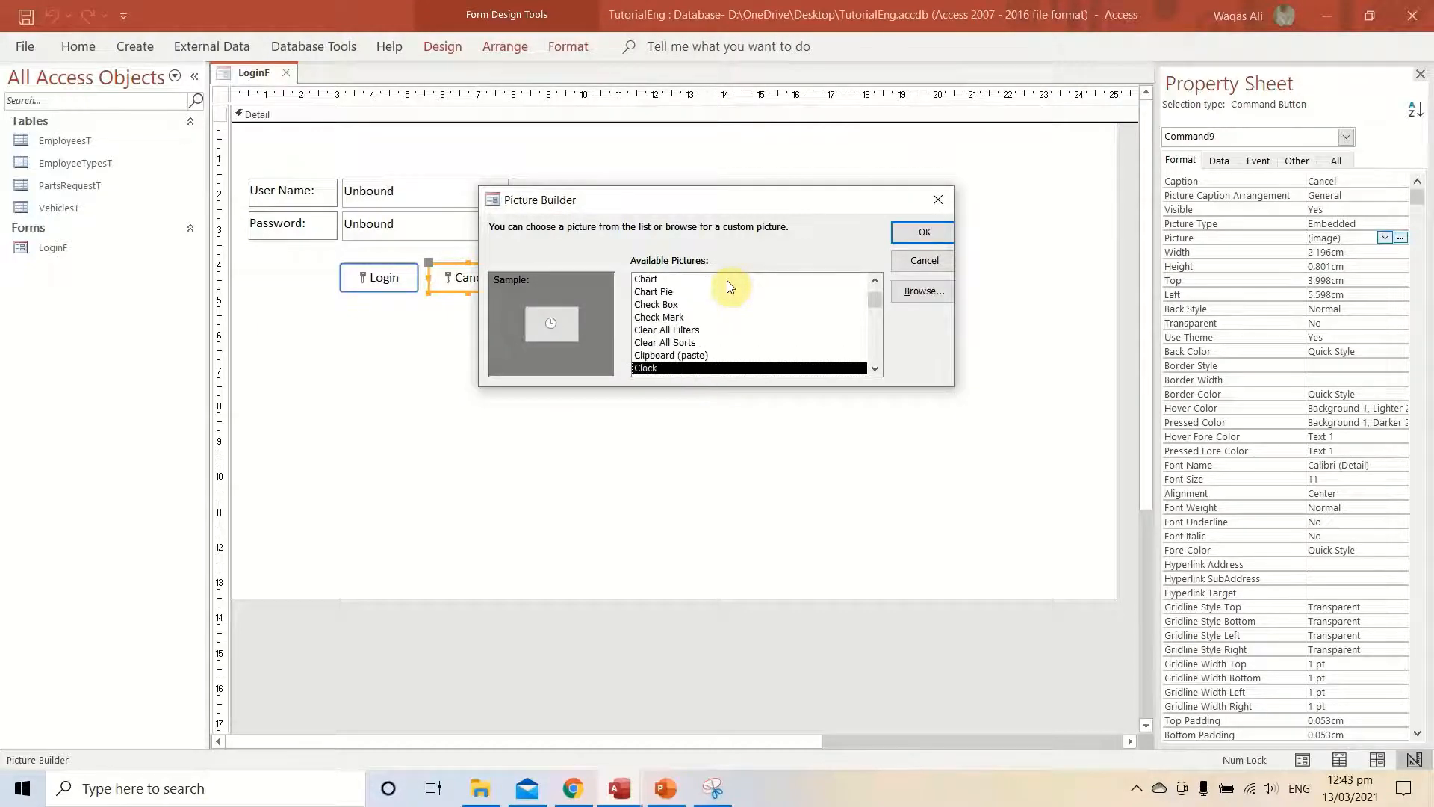
key("c")
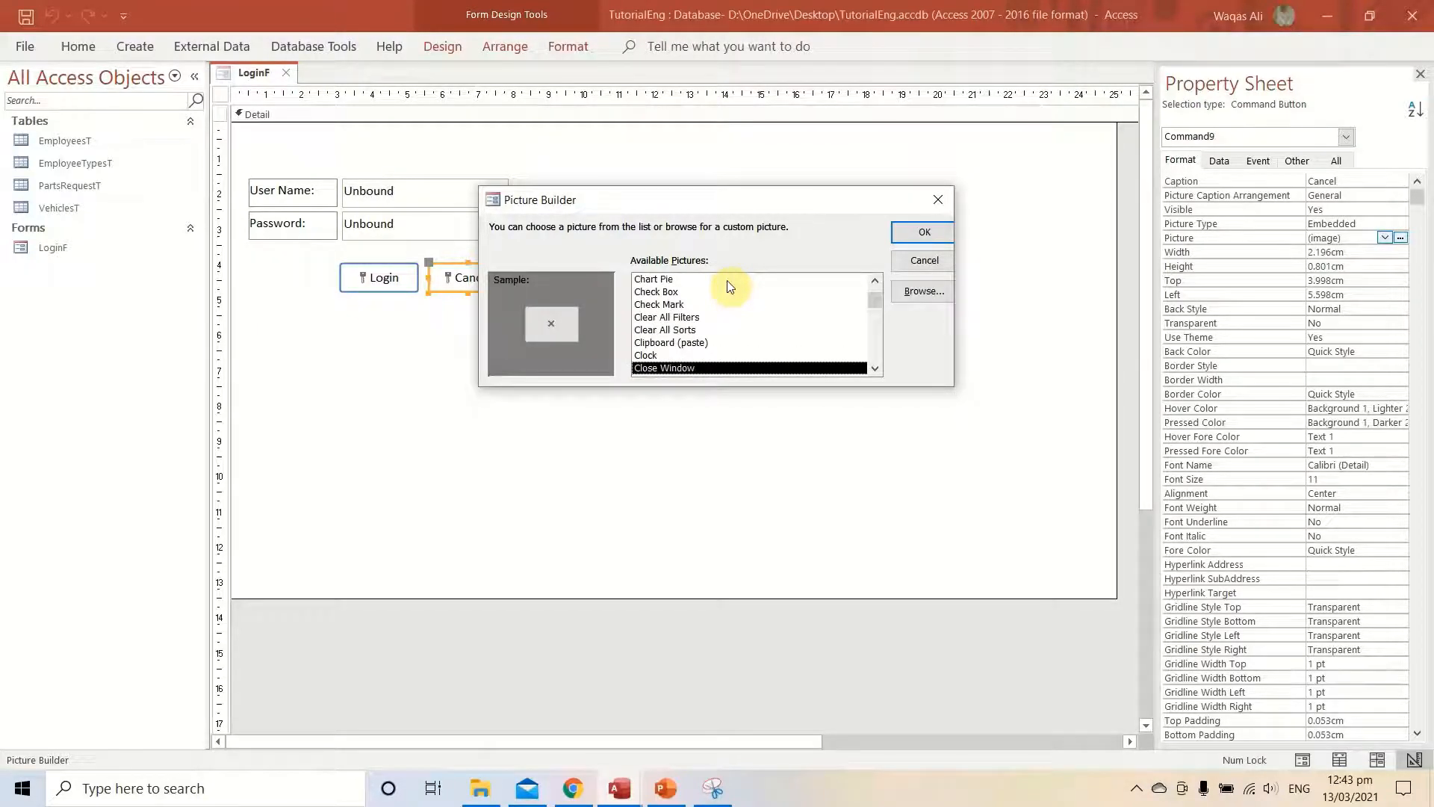
key("Return")
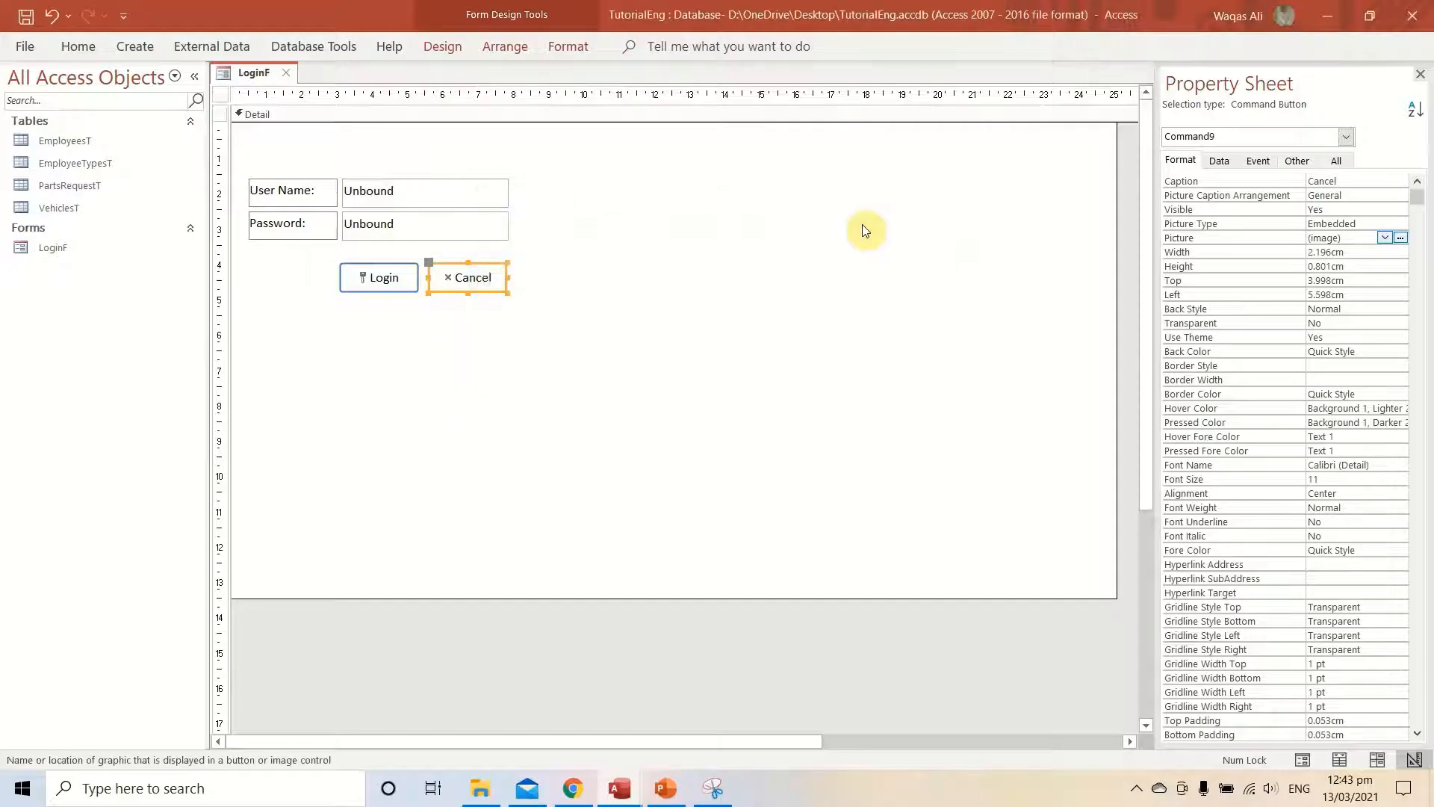
left_click(471, 339)
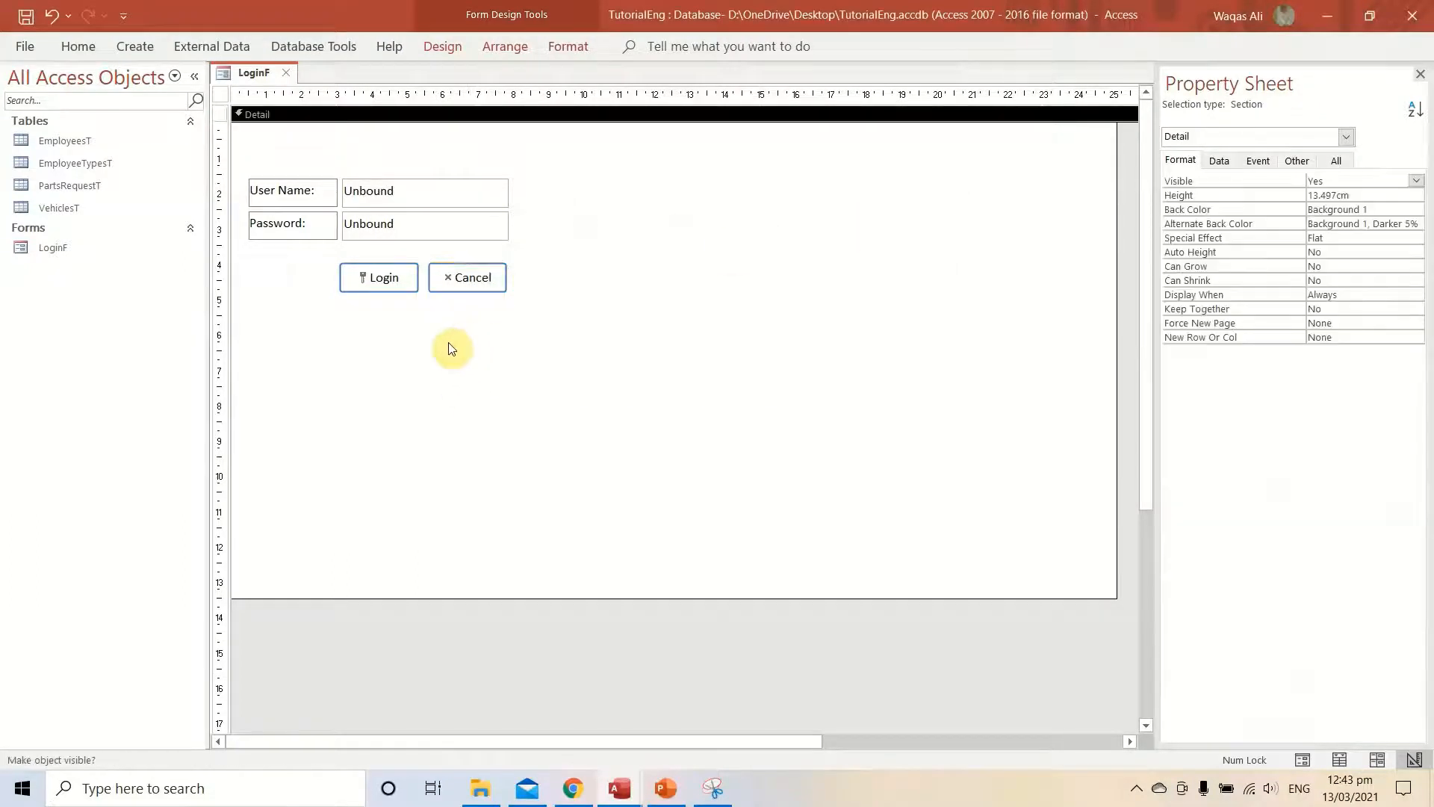
Set the Cancel button's shape outline to the standard dark red, #BA1419.
left_click(463, 293)
left_click(555, 46)
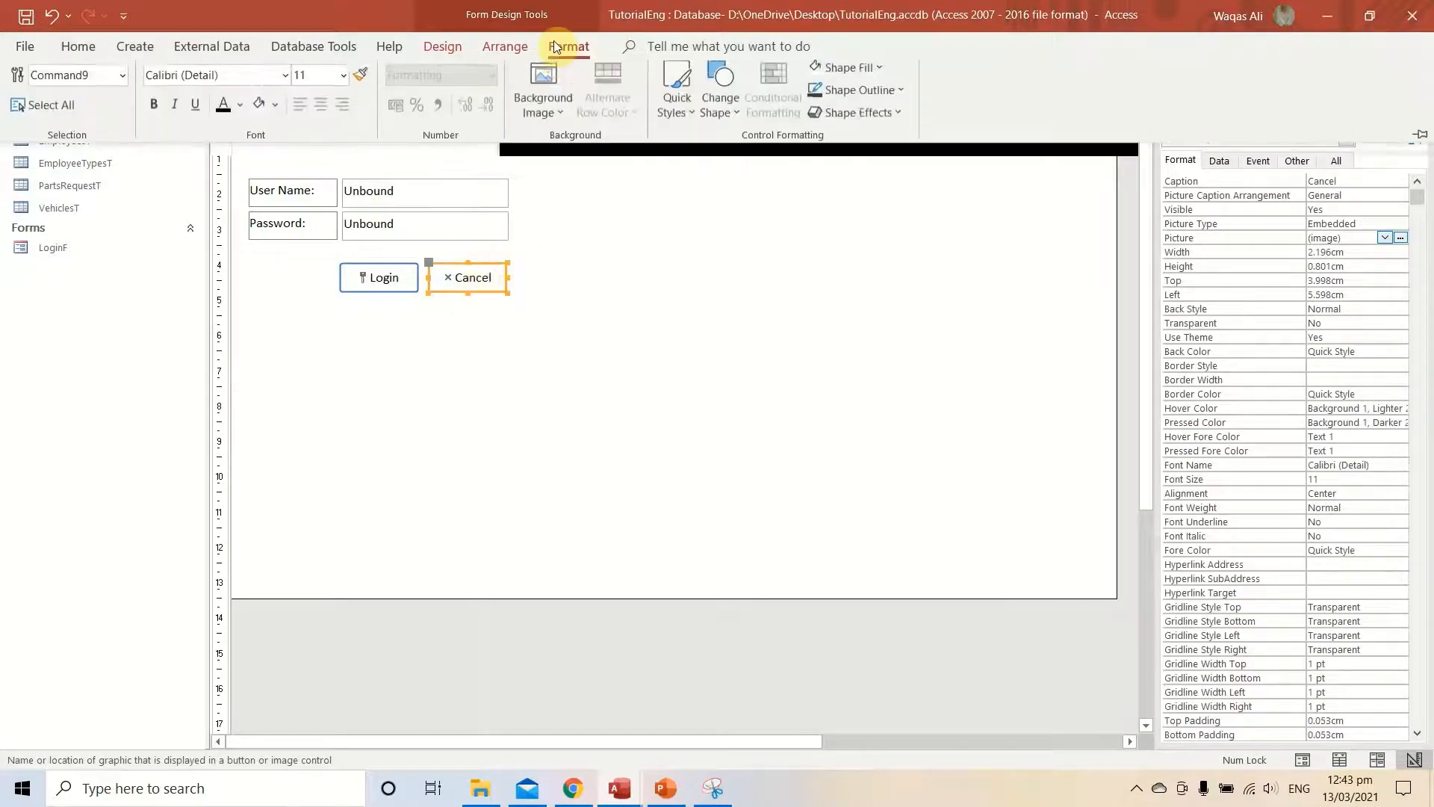
left_click(897, 97)
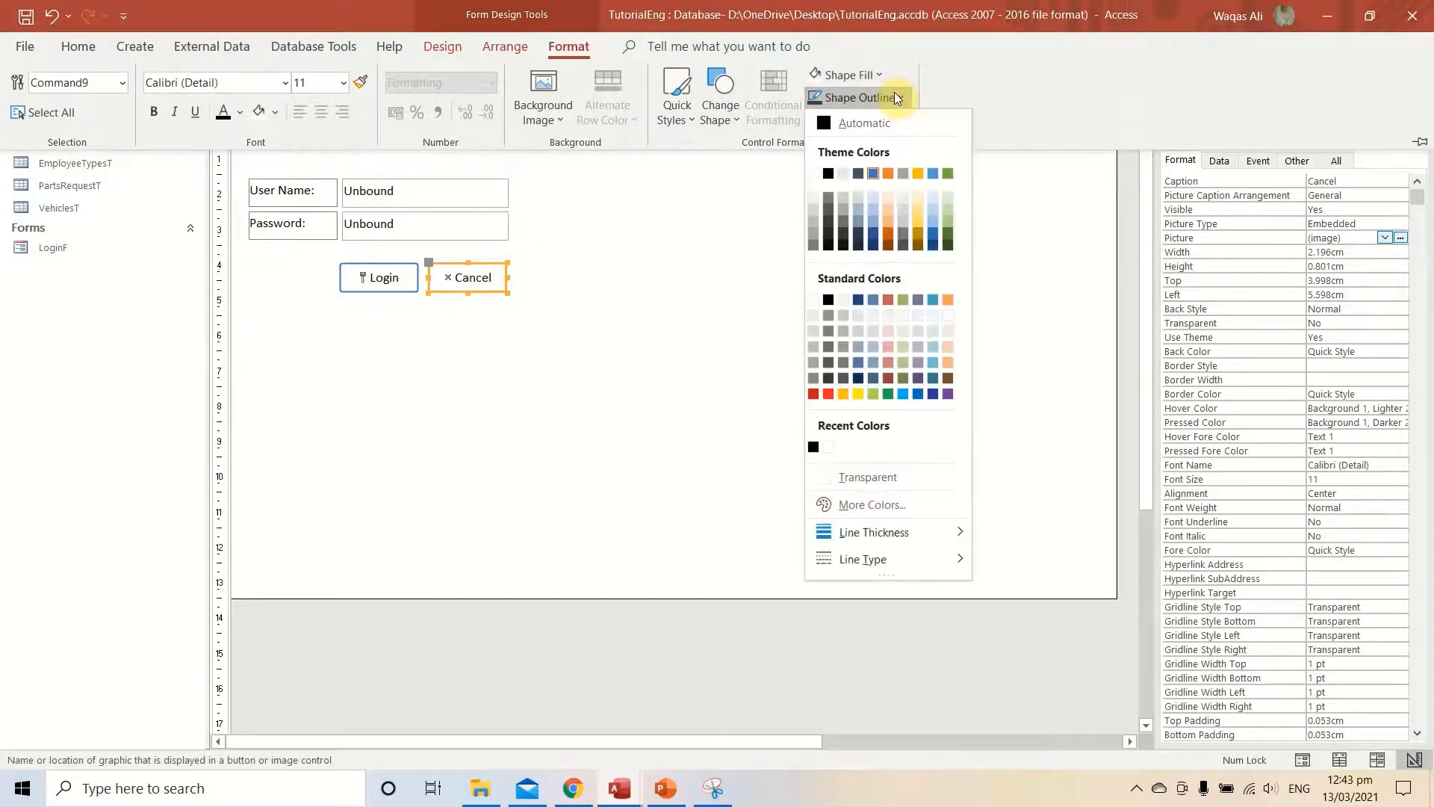
left_click(818, 391)
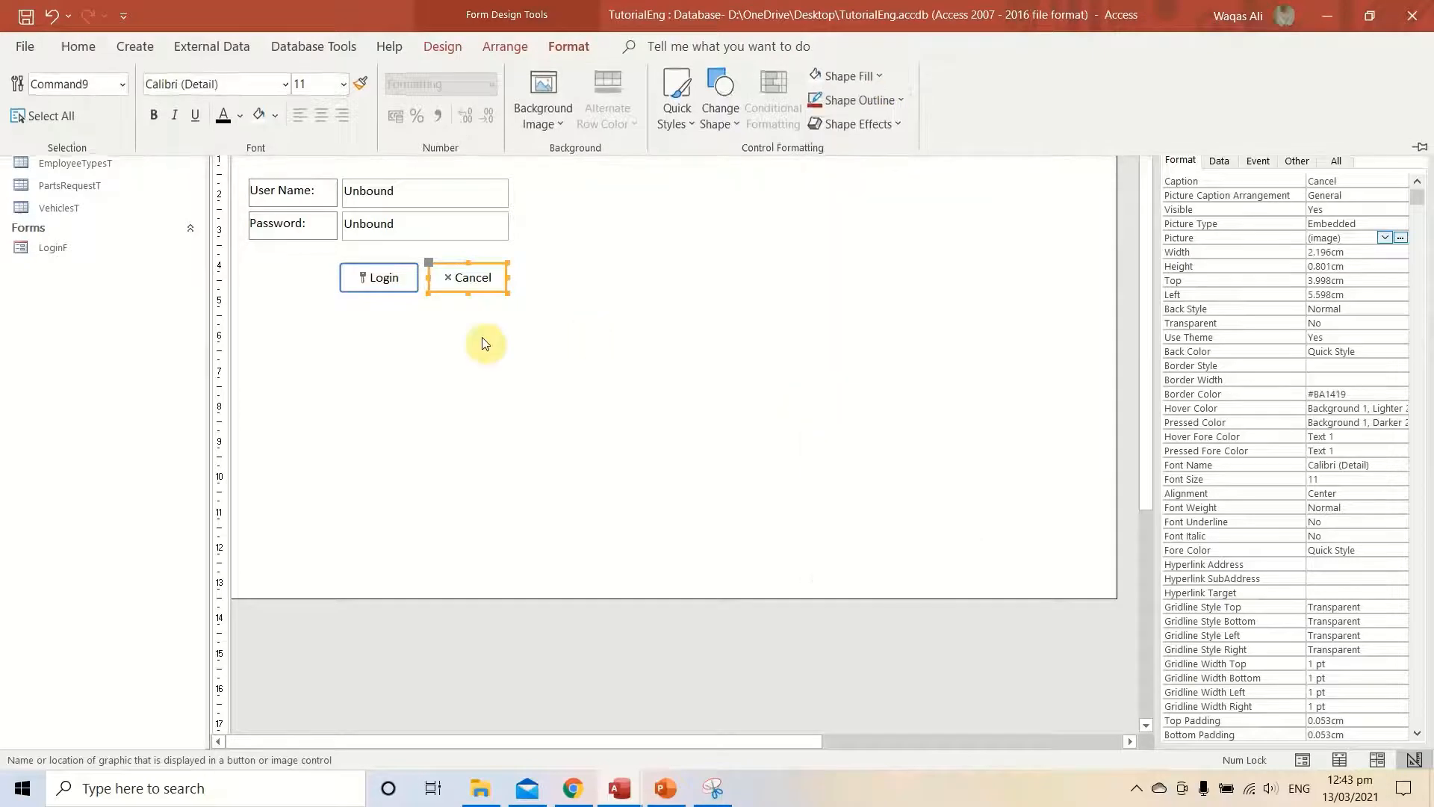
left_click(646, 353)
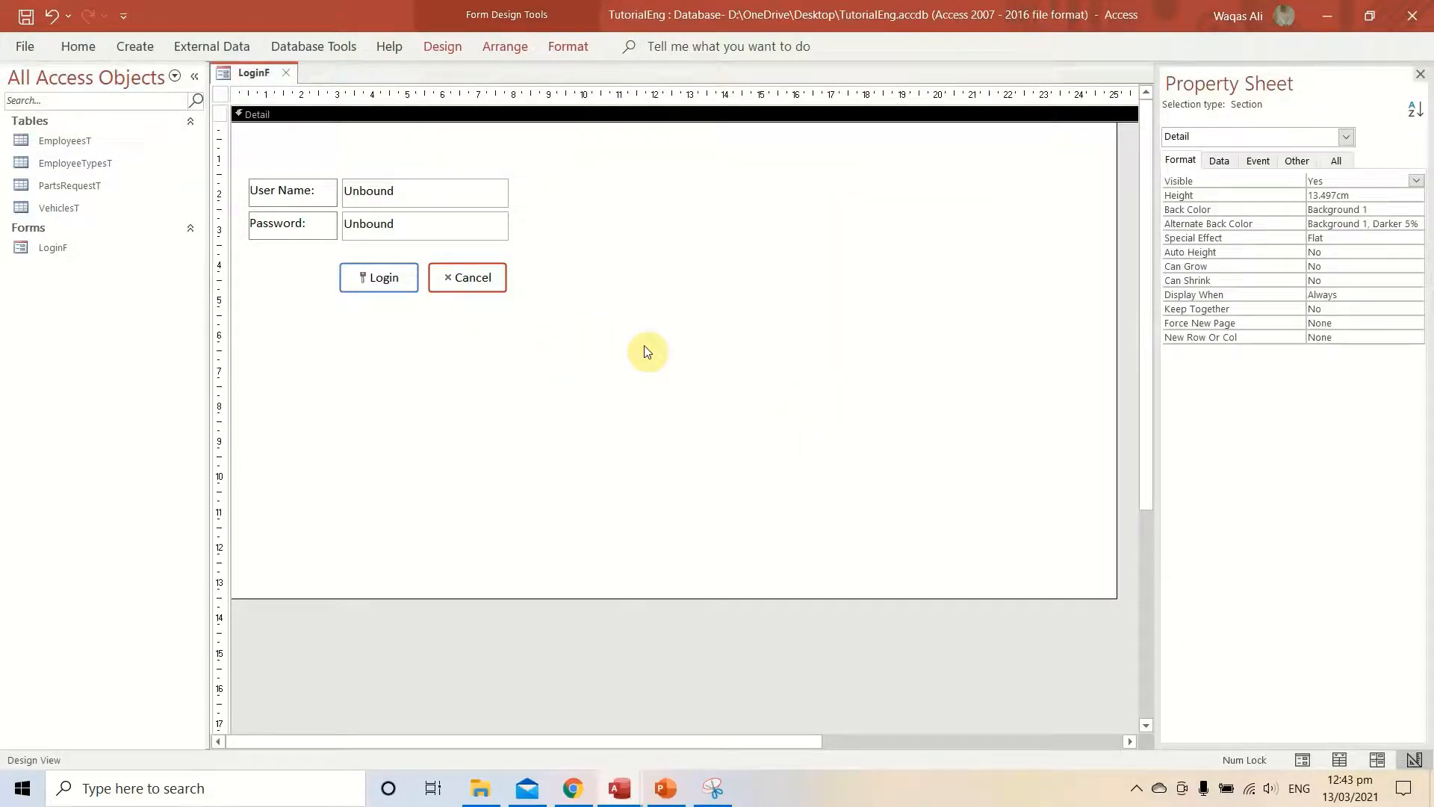
Name the Cancel button btnCancel.
left_click(482, 282)
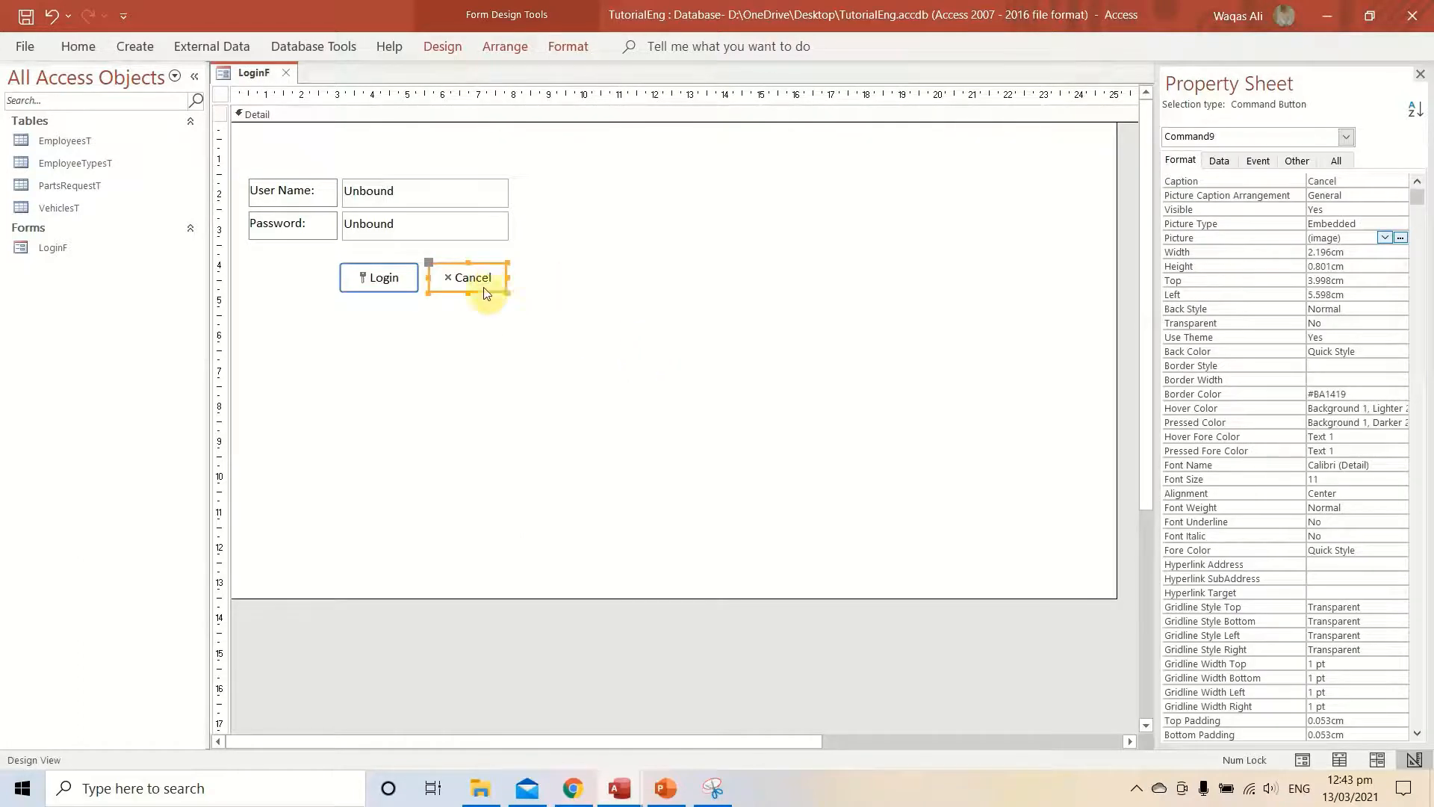
left_click(1297, 161)
left_click_drag(1375, 182, 1273, 181)
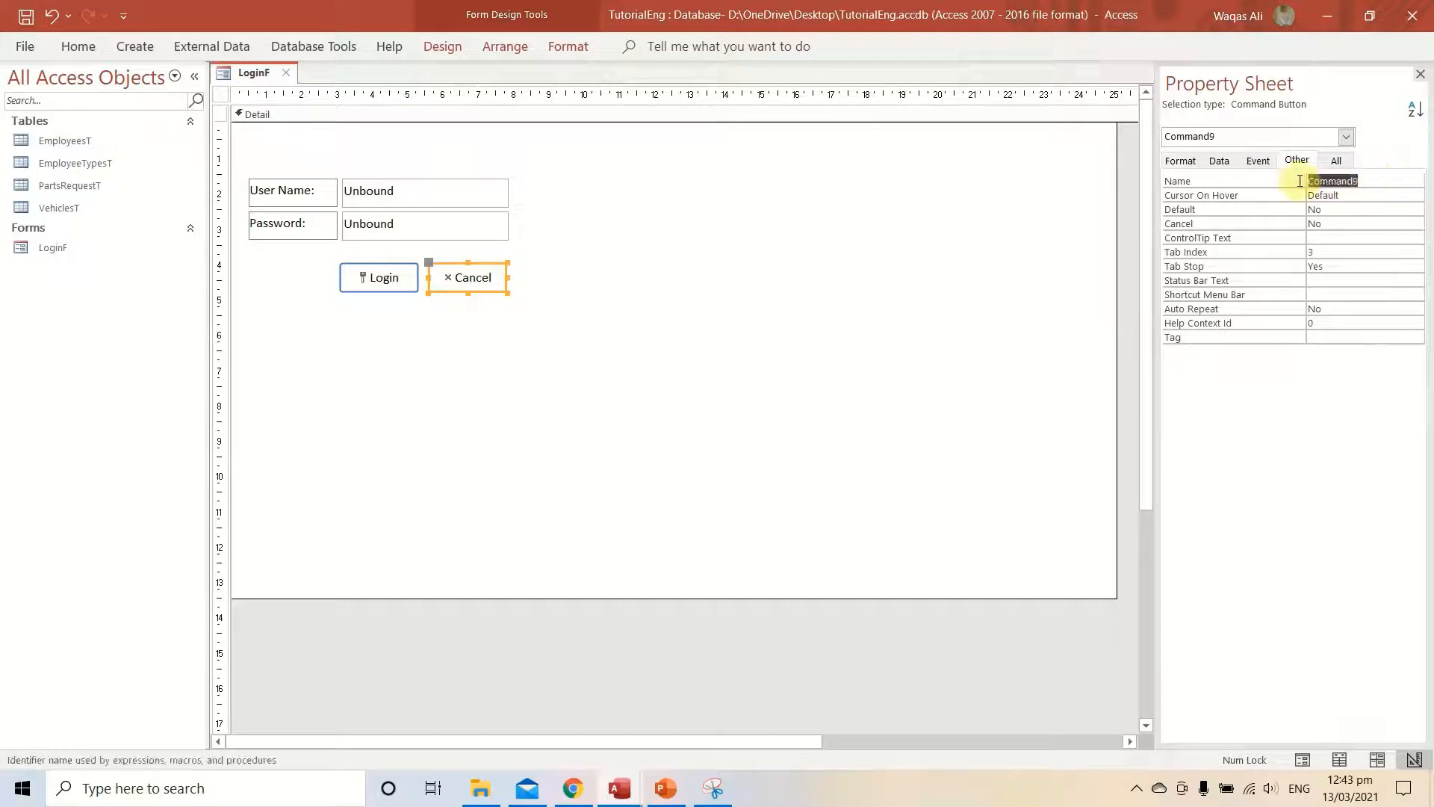
type("bt")
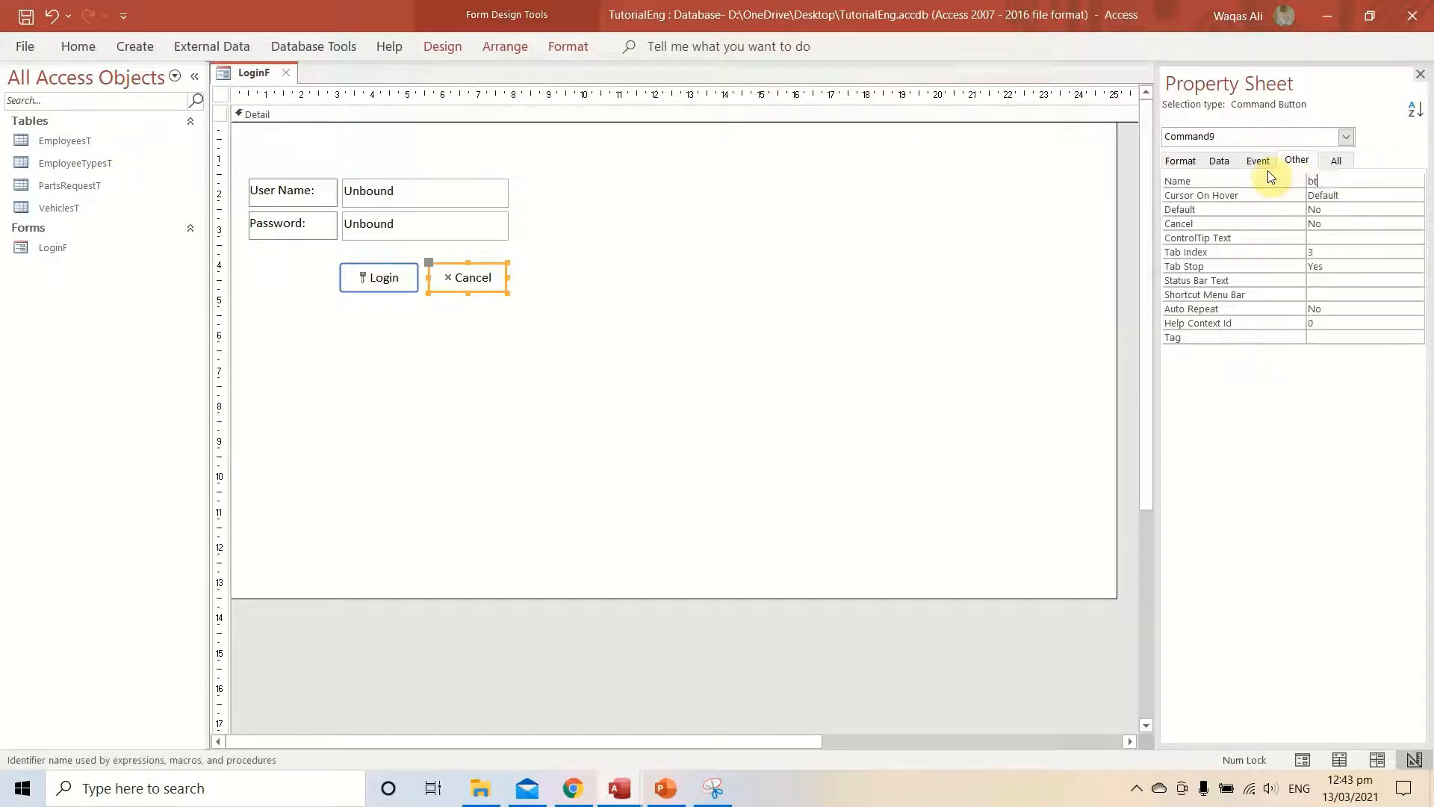
type("nCancel")
key("Return")
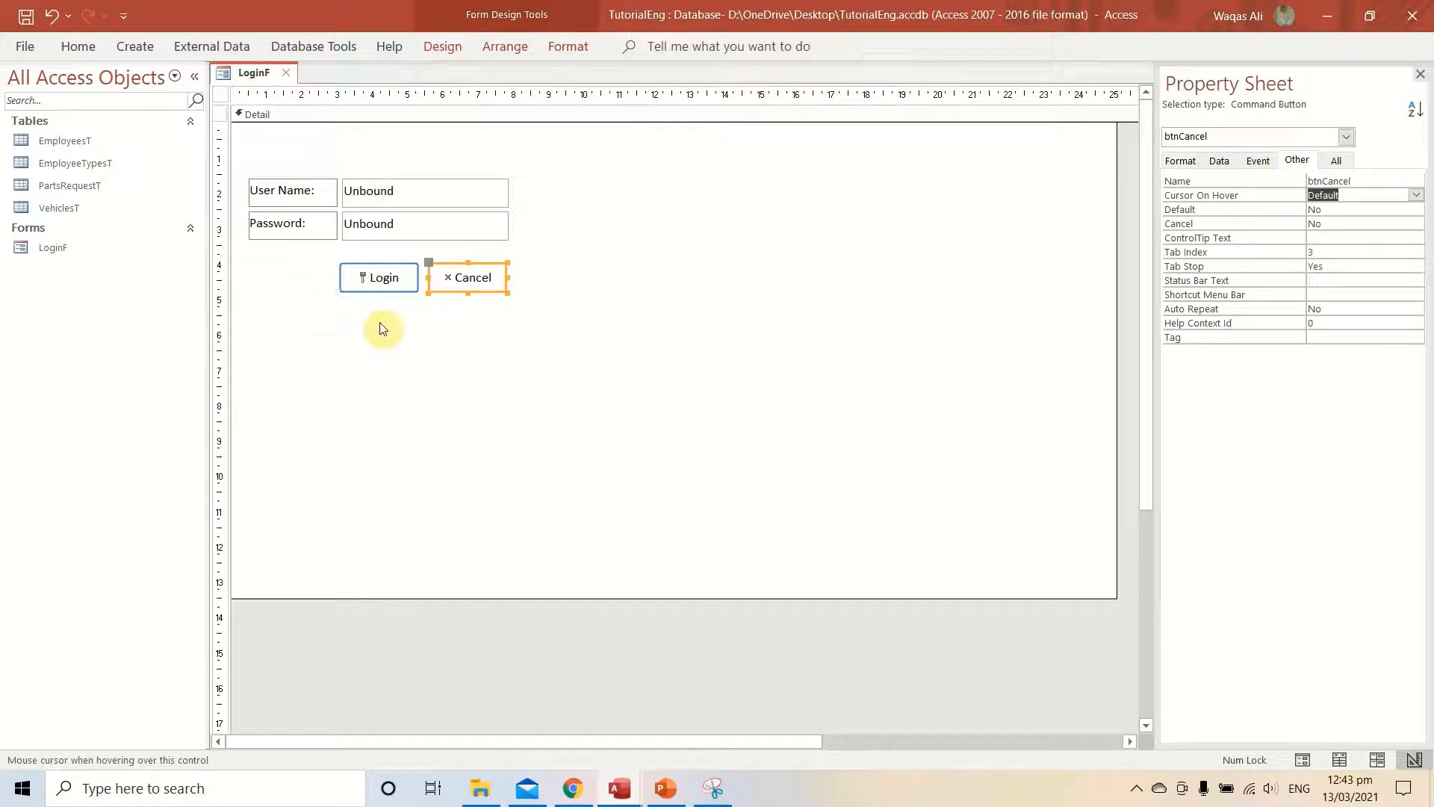
Preview LoginF in Form View, trying the Login button and selecting the contents of the user name and password fields.
right_click(241, 72)
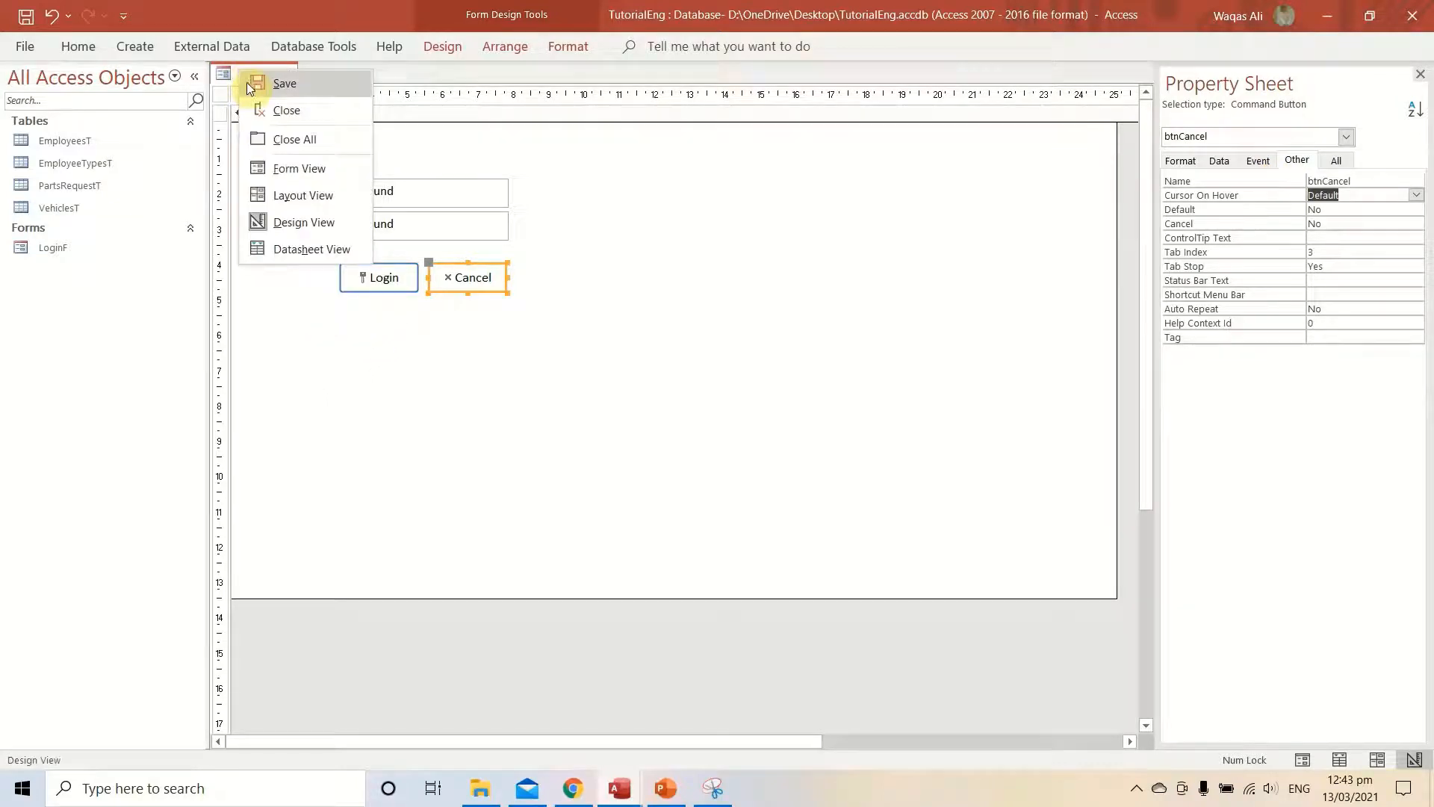
left_click(258, 176)
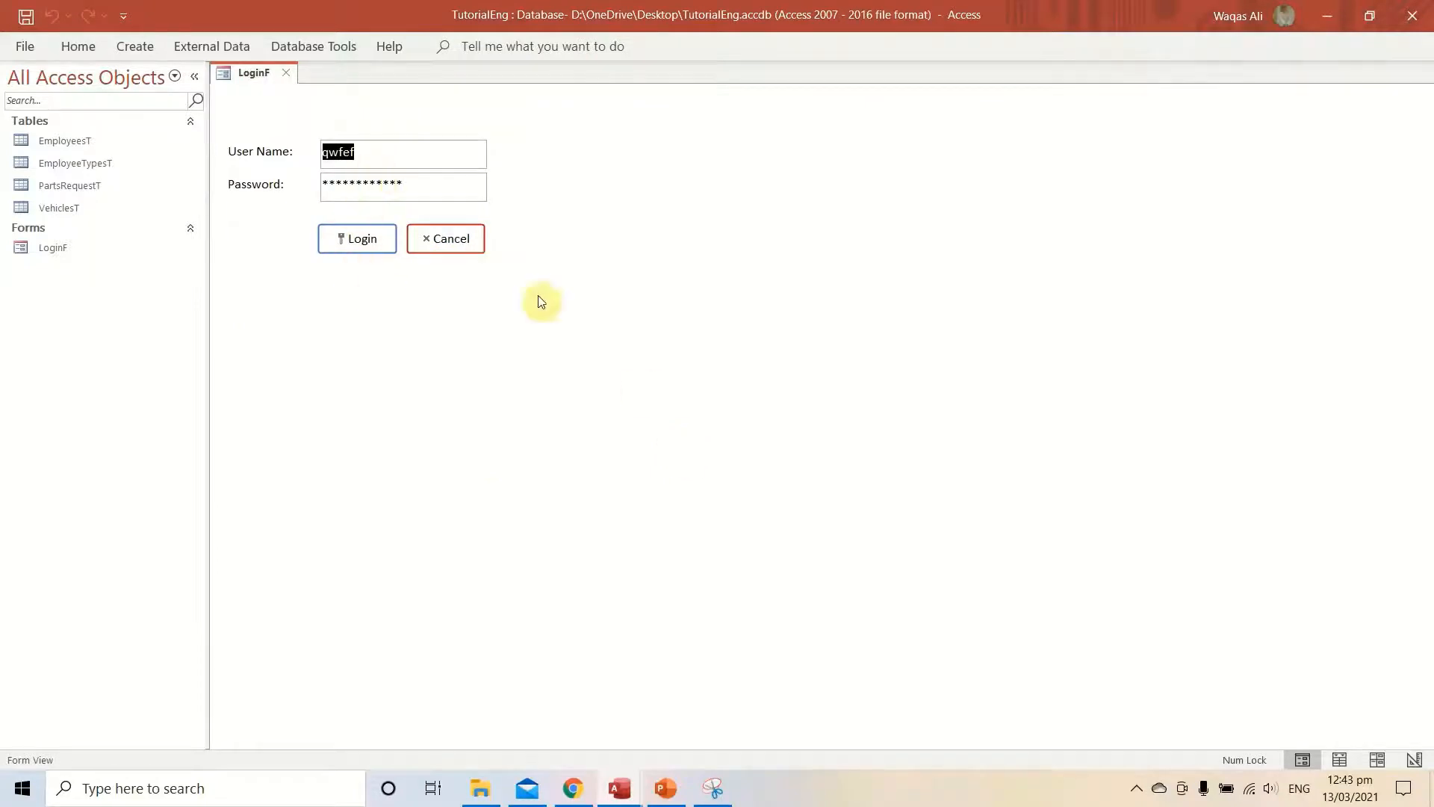
left_click(335, 239)
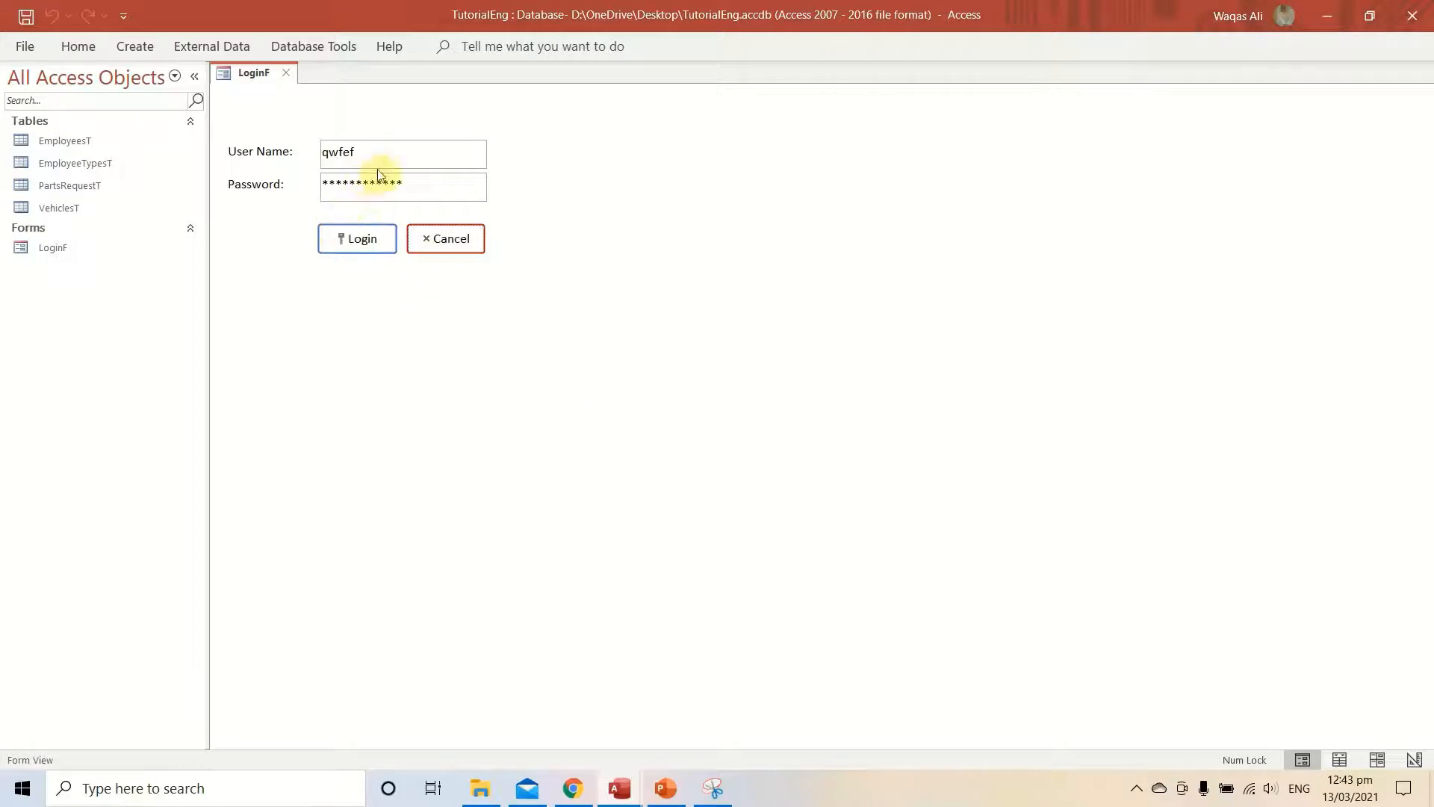
left_click_drag(383, 154, 187, 139)
left_click_drag(436, 191, 160, 176)
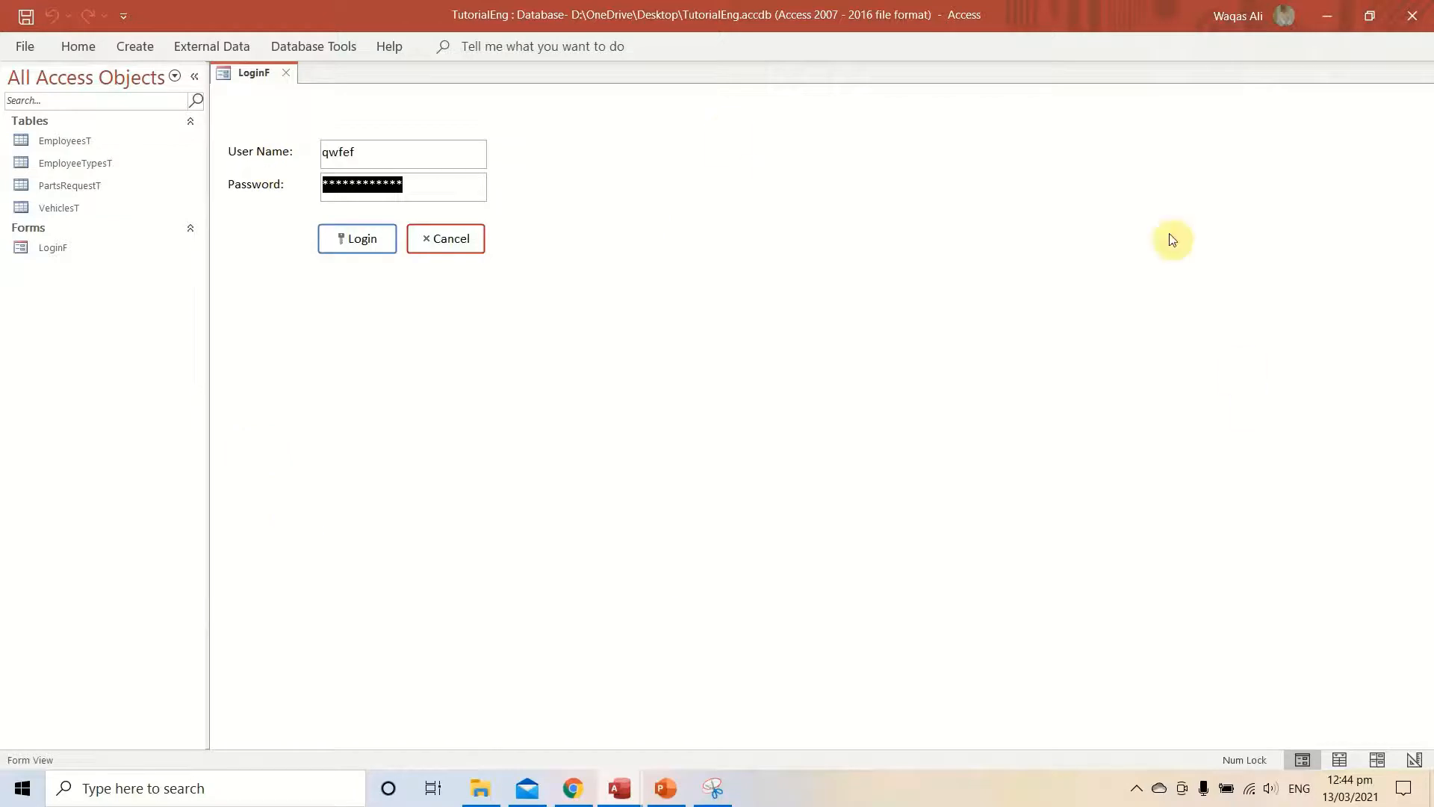
Return LoginF to Design View and set the whole form's Pop Up property to Yes.
right_click(659, 347)
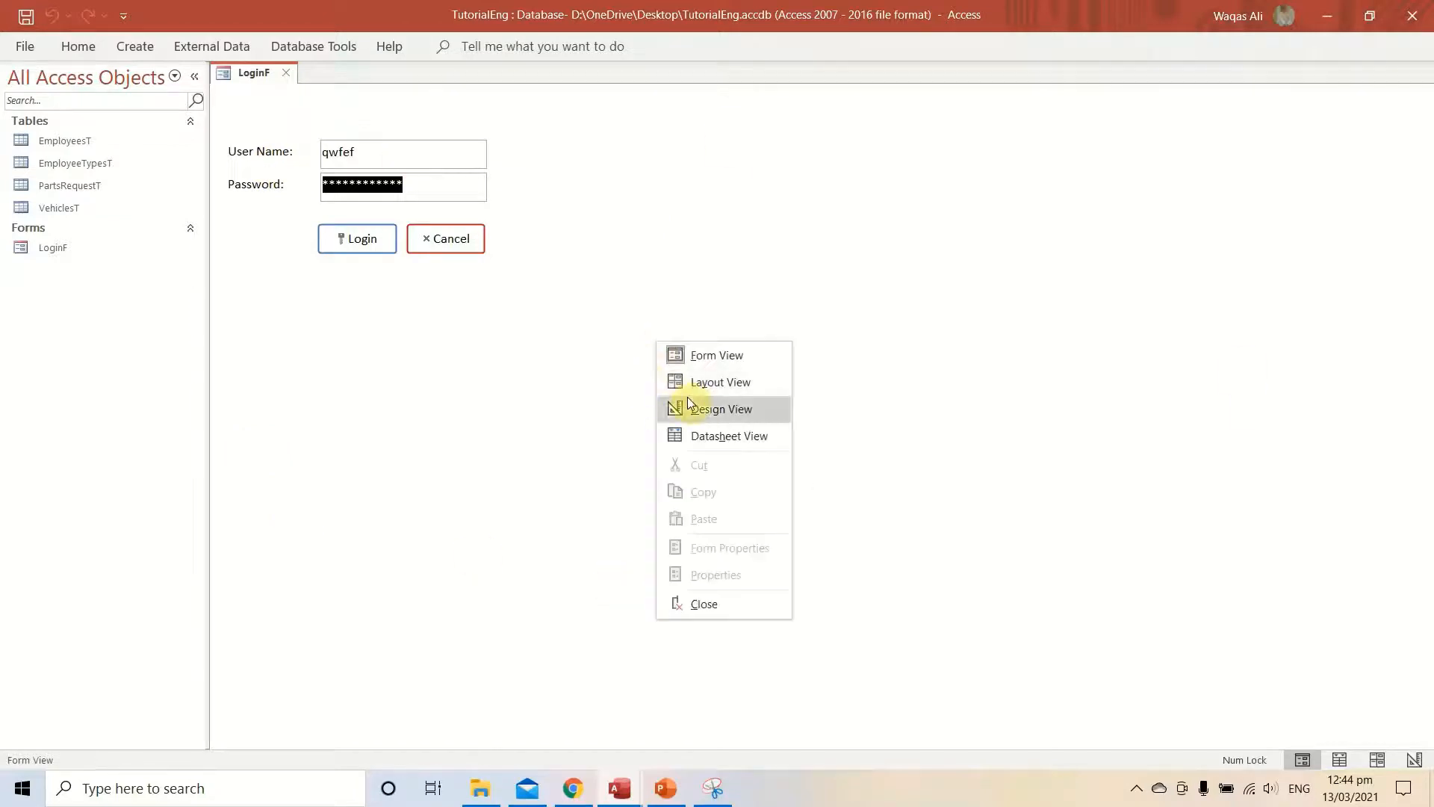
left_click(691, 404)
left_click(221, 95)
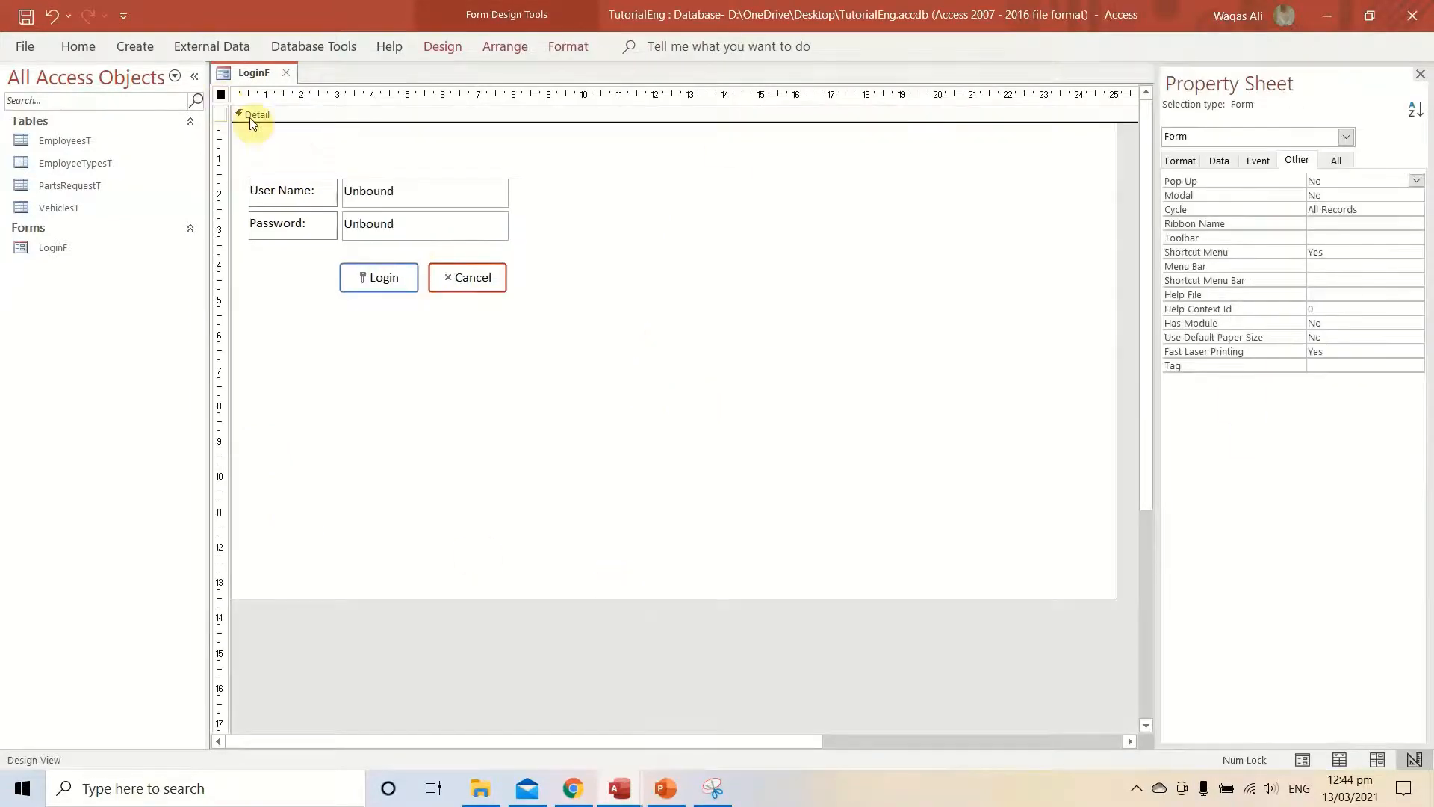
left_click(1257, 162)
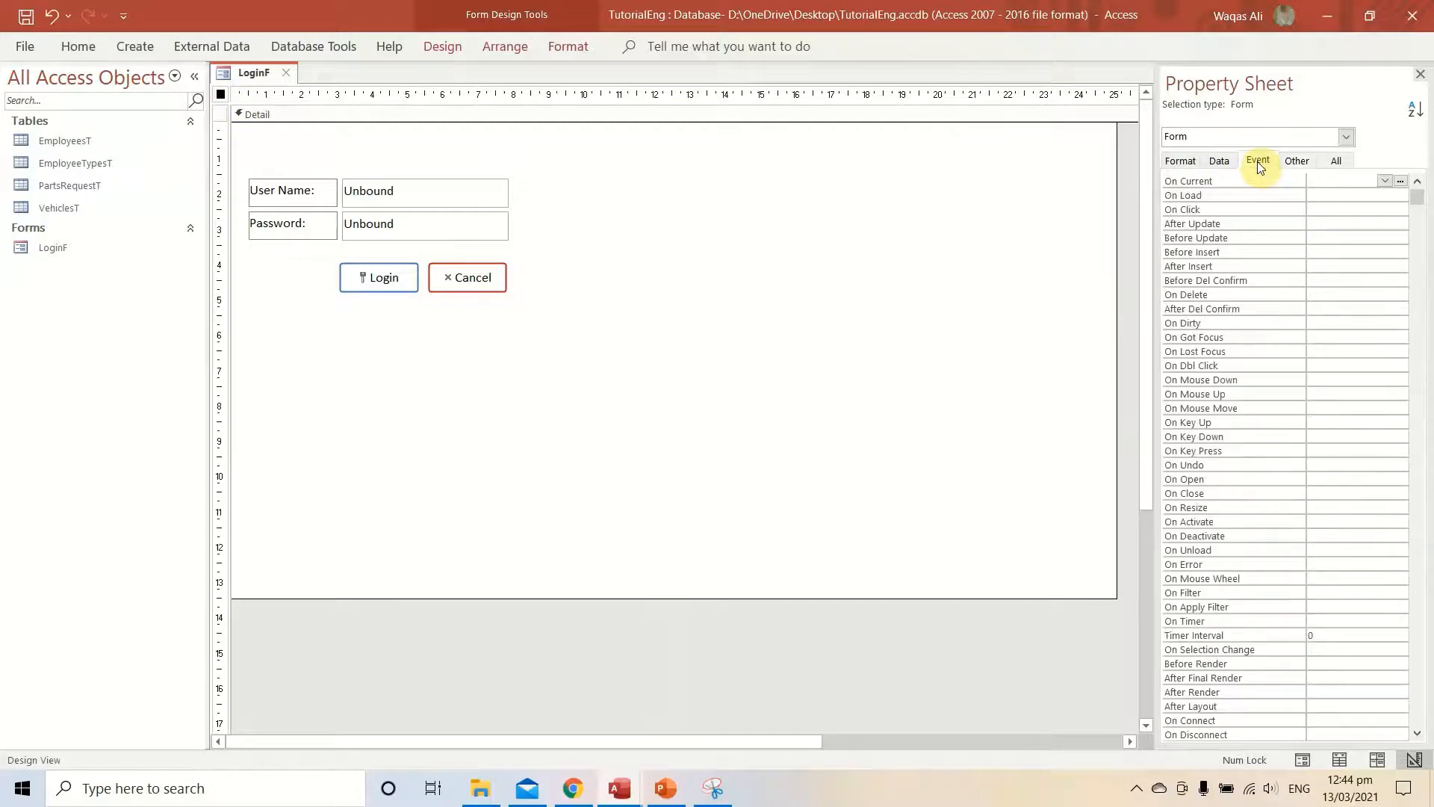
left_click(1295, 160)
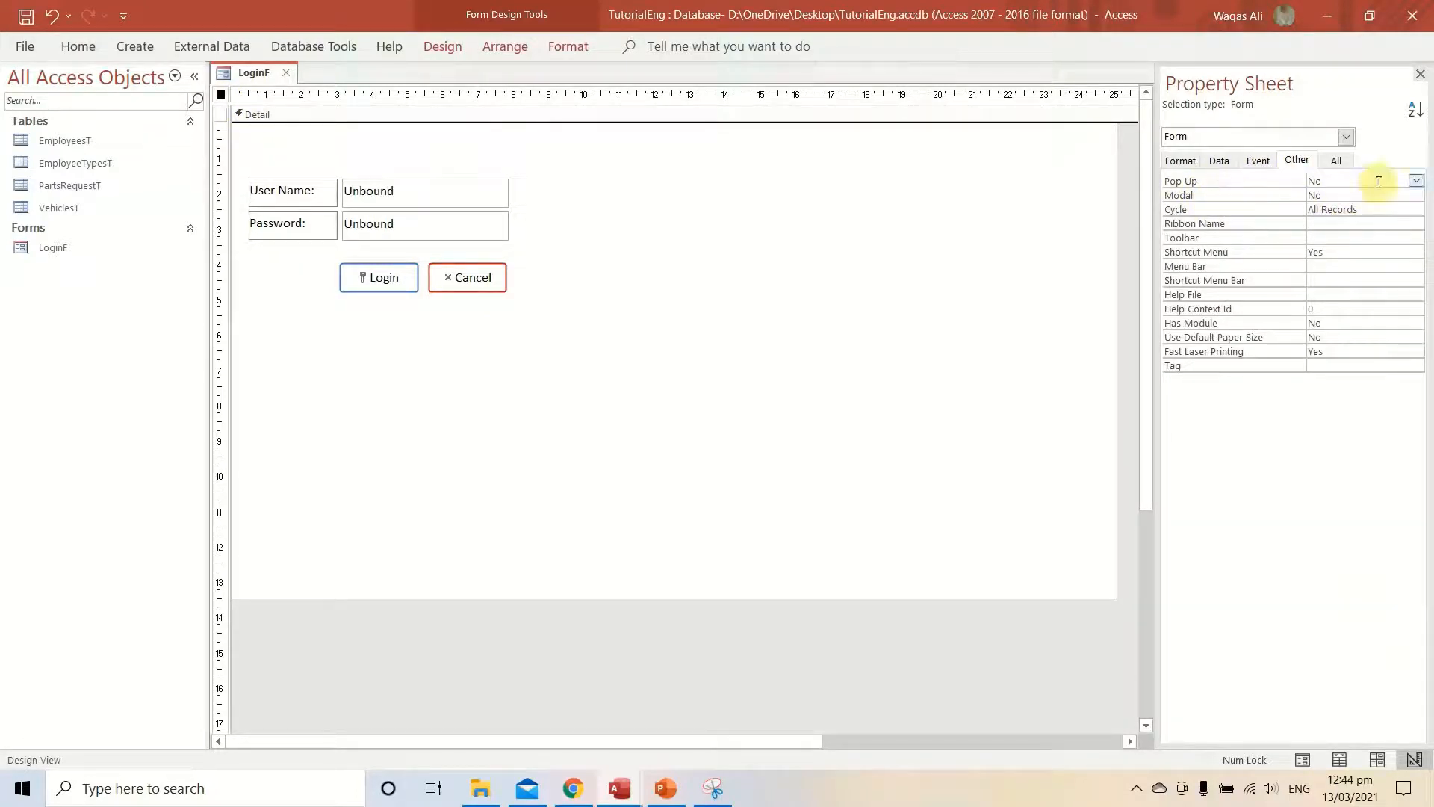
left_click(1416, 181)
left_click(1384, 195)
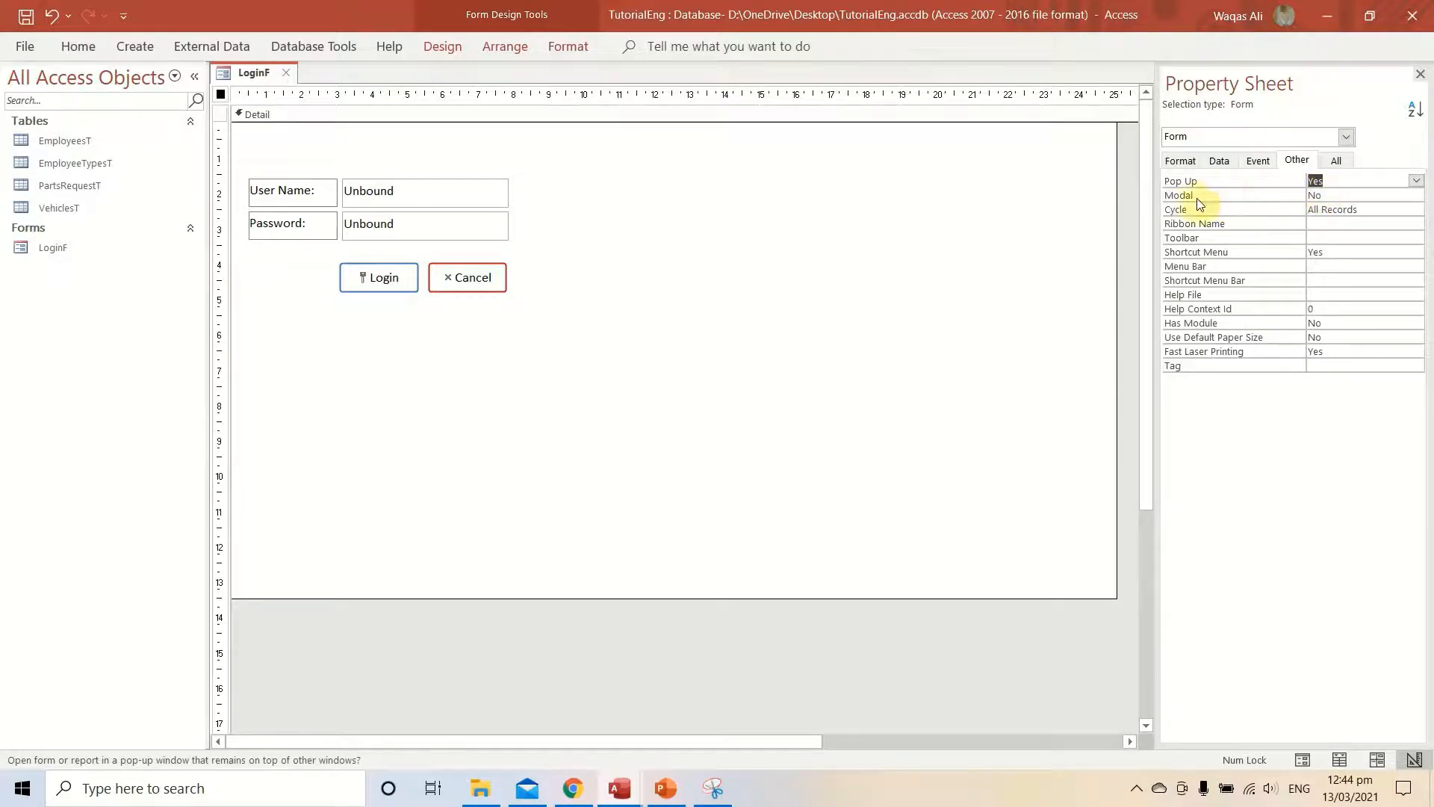
Set the form's Modal property to Yes.
left_click(1412, 196)
left_click(1416, 197)
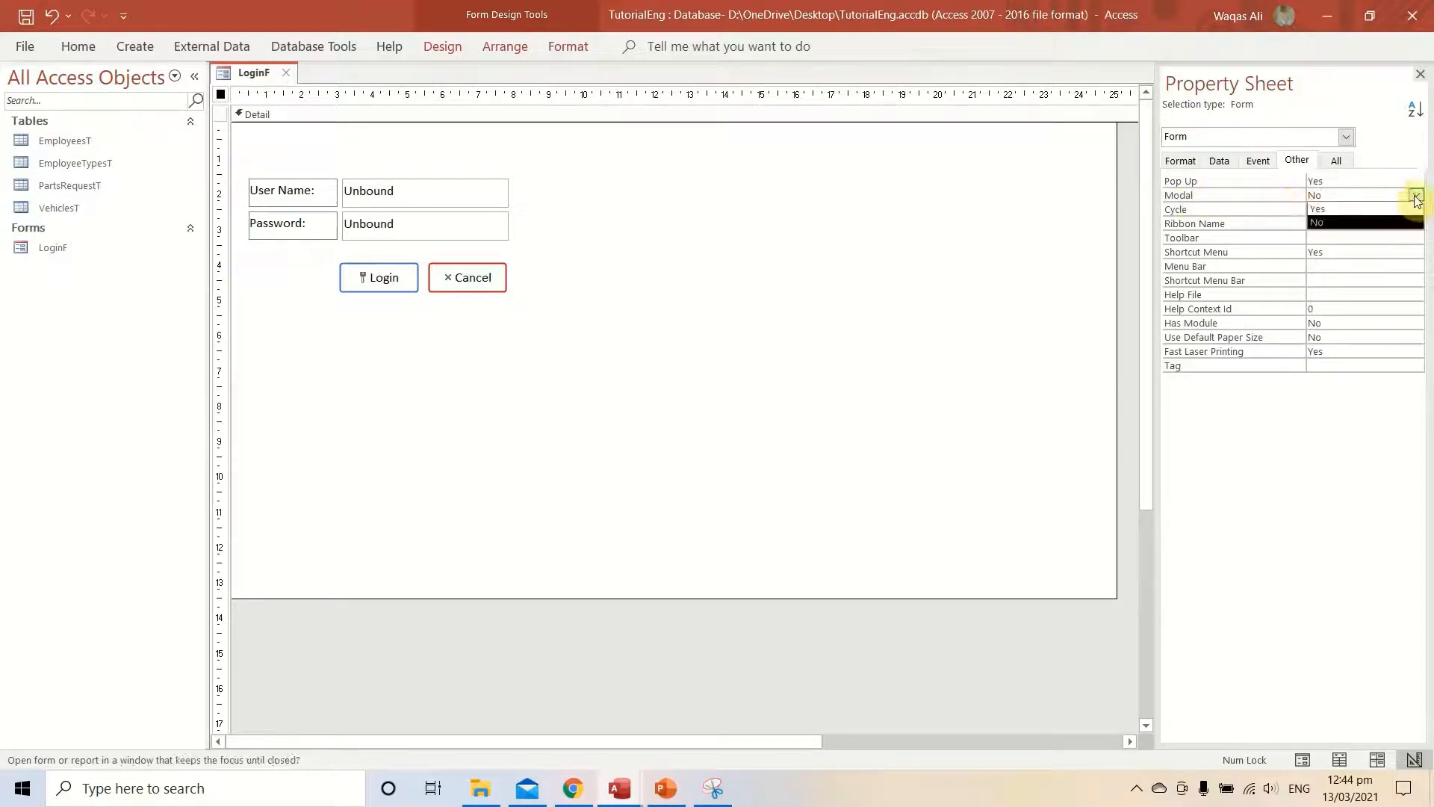
left_click(1374, 209)
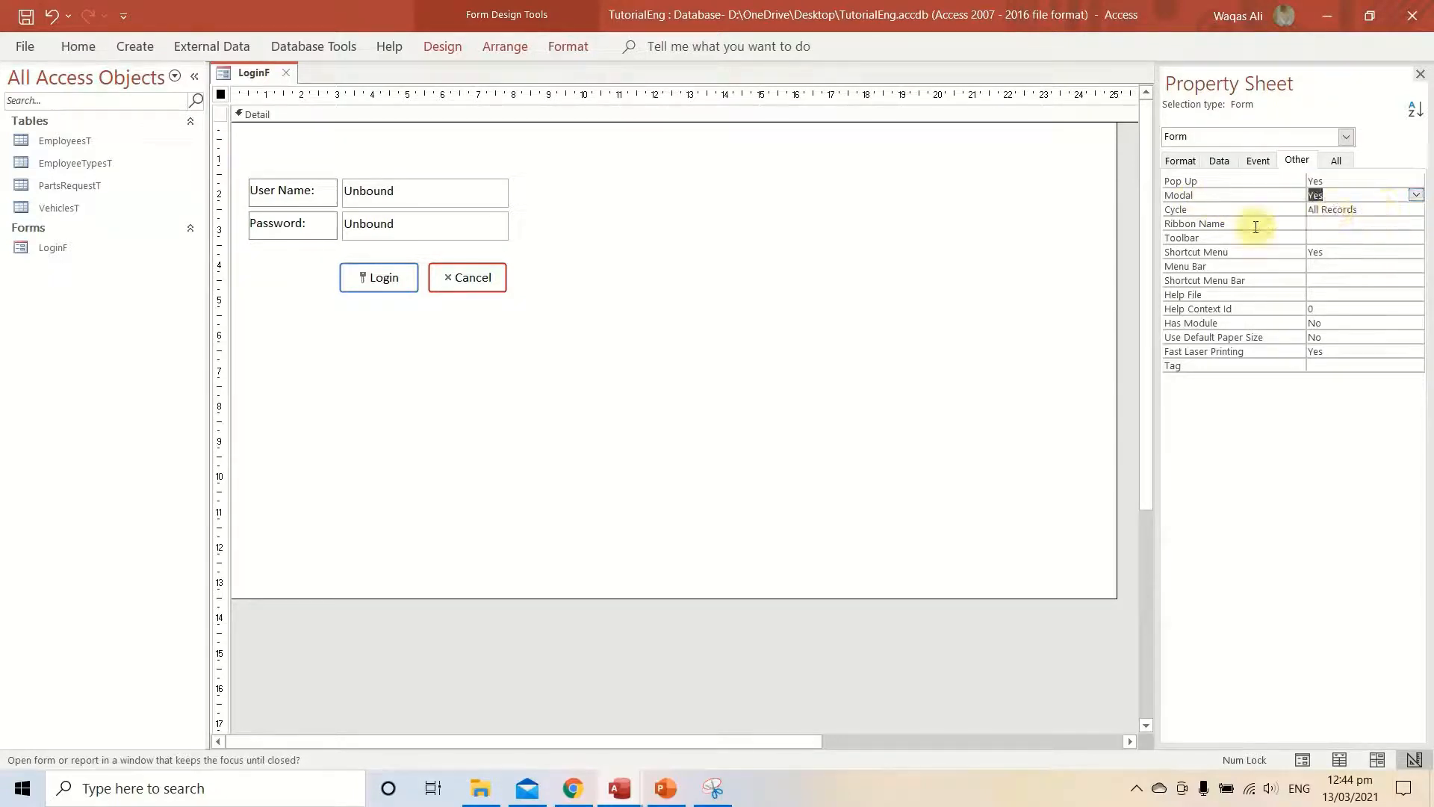
right_click(243, 79)
key("Escape")
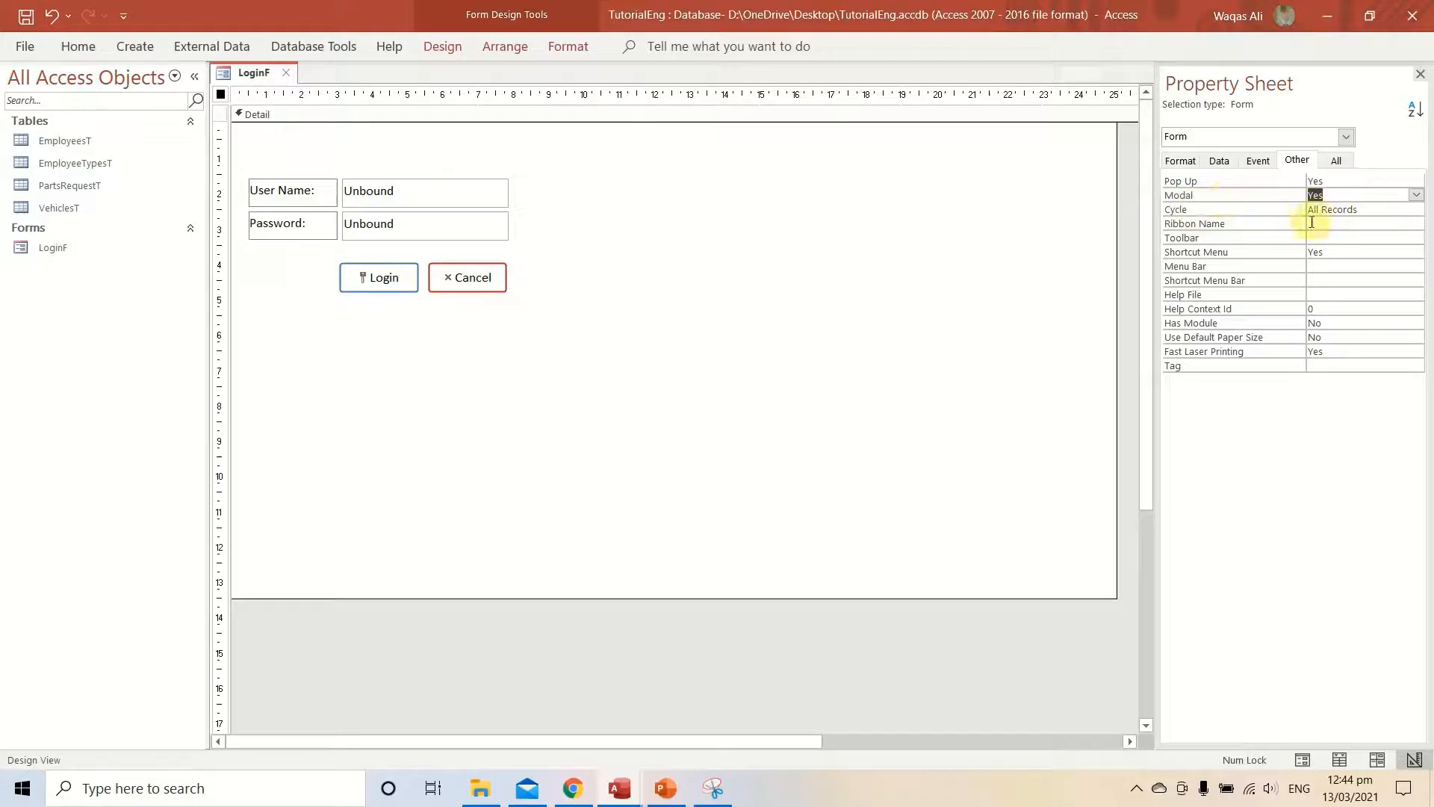
Save LoginF, show it in Form View and shift its pop-up window slightly up and to the left.
right_click(251, 73)
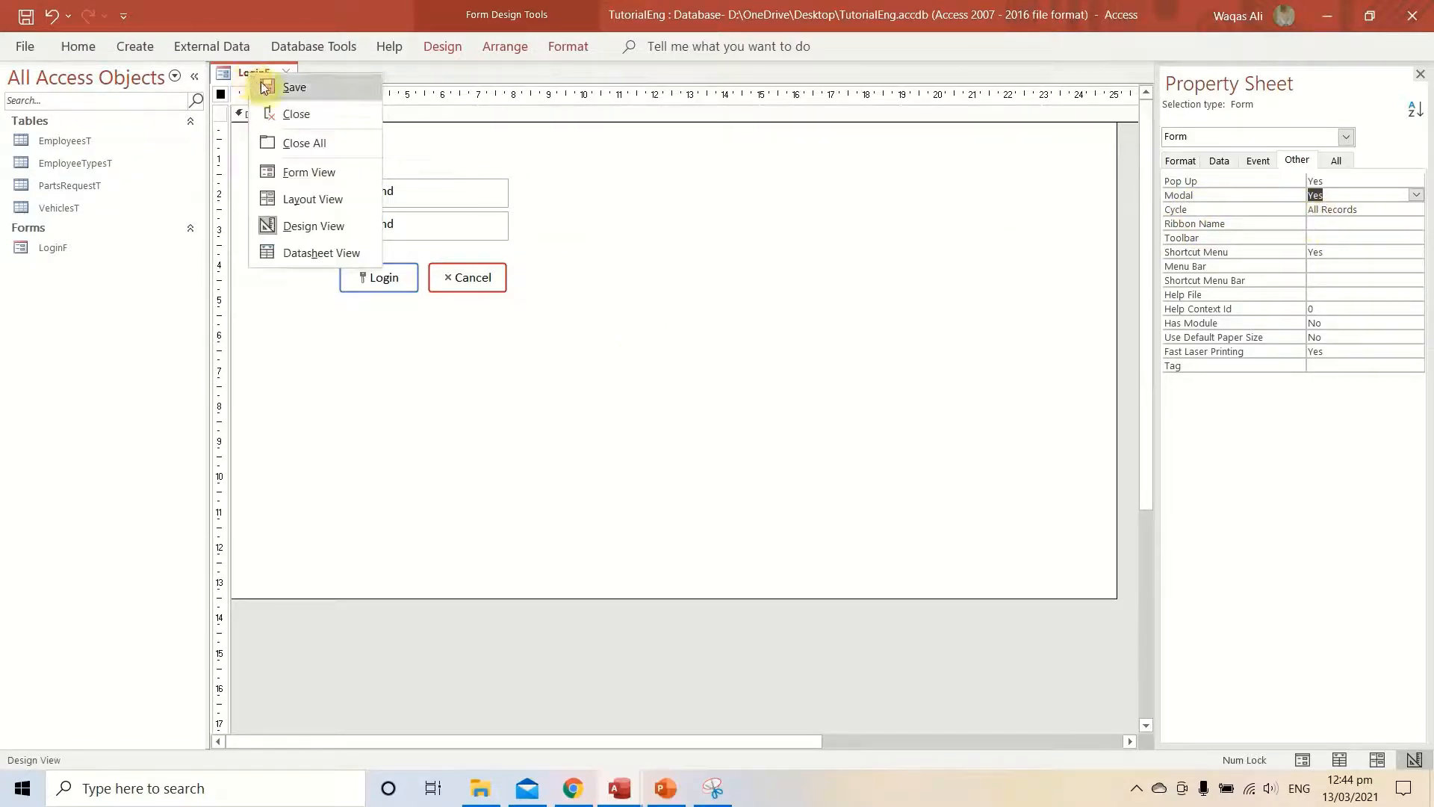
left_click(264, 87)
right_click(251, 78)
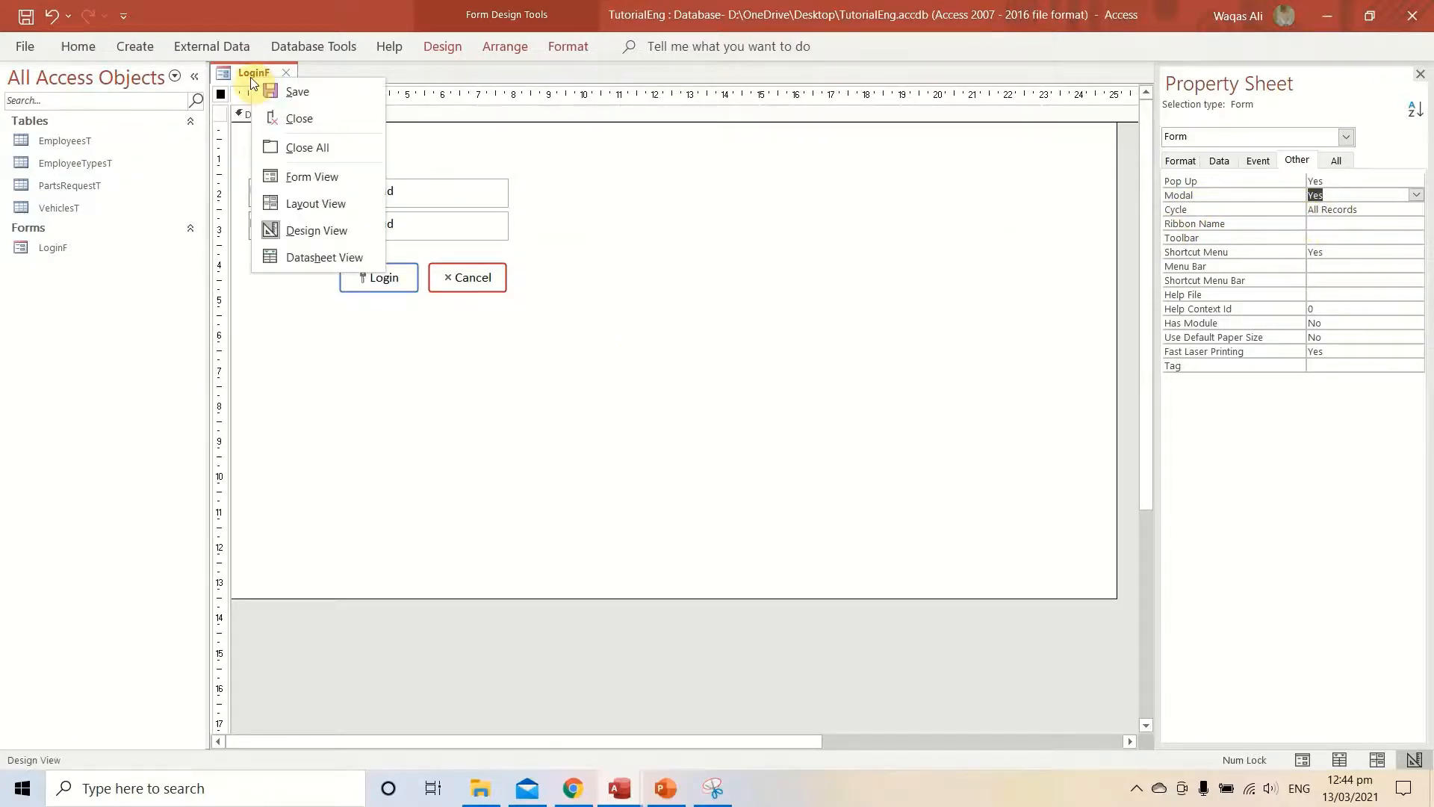
left_click(312, 178)
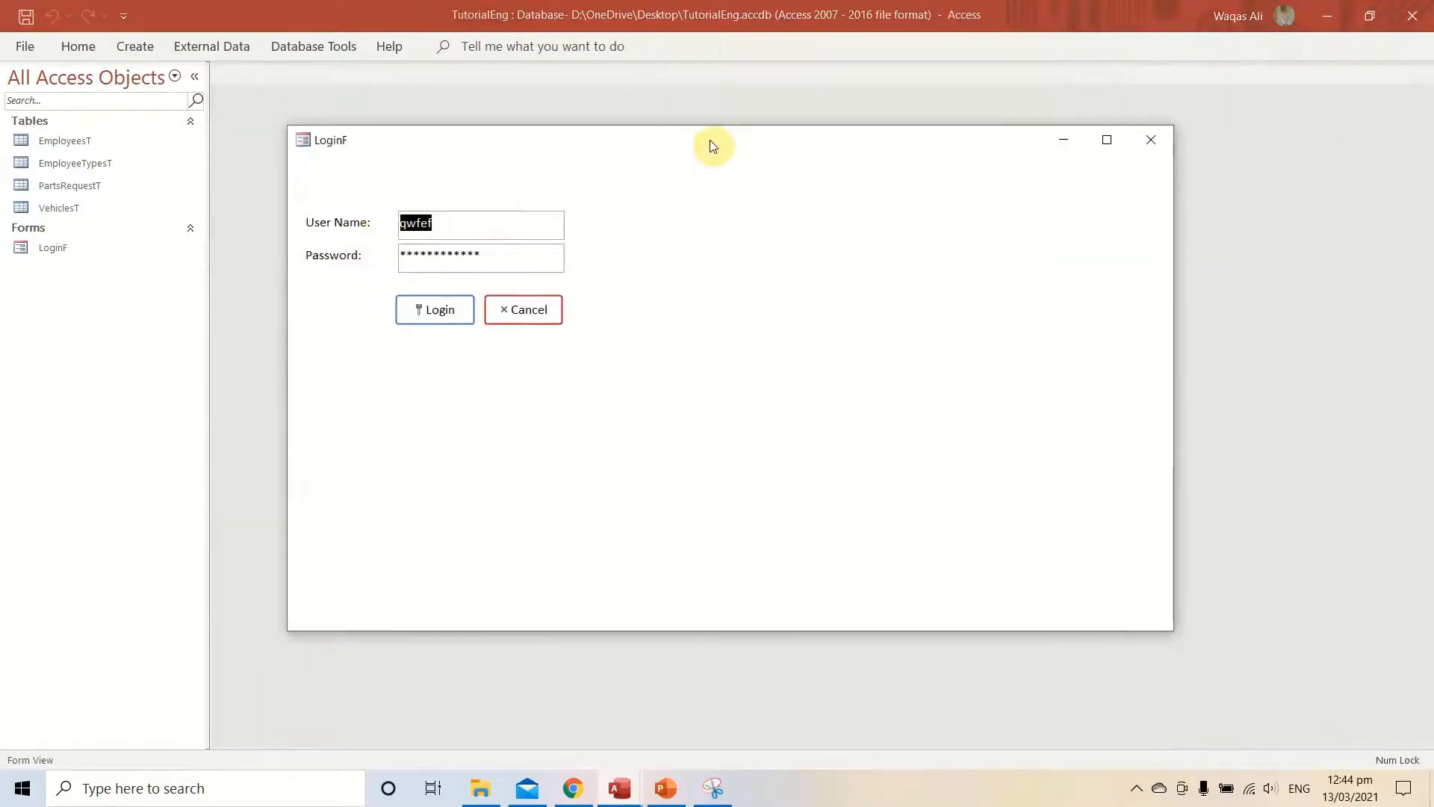
left_click_drag(710, 140, 675, 132)
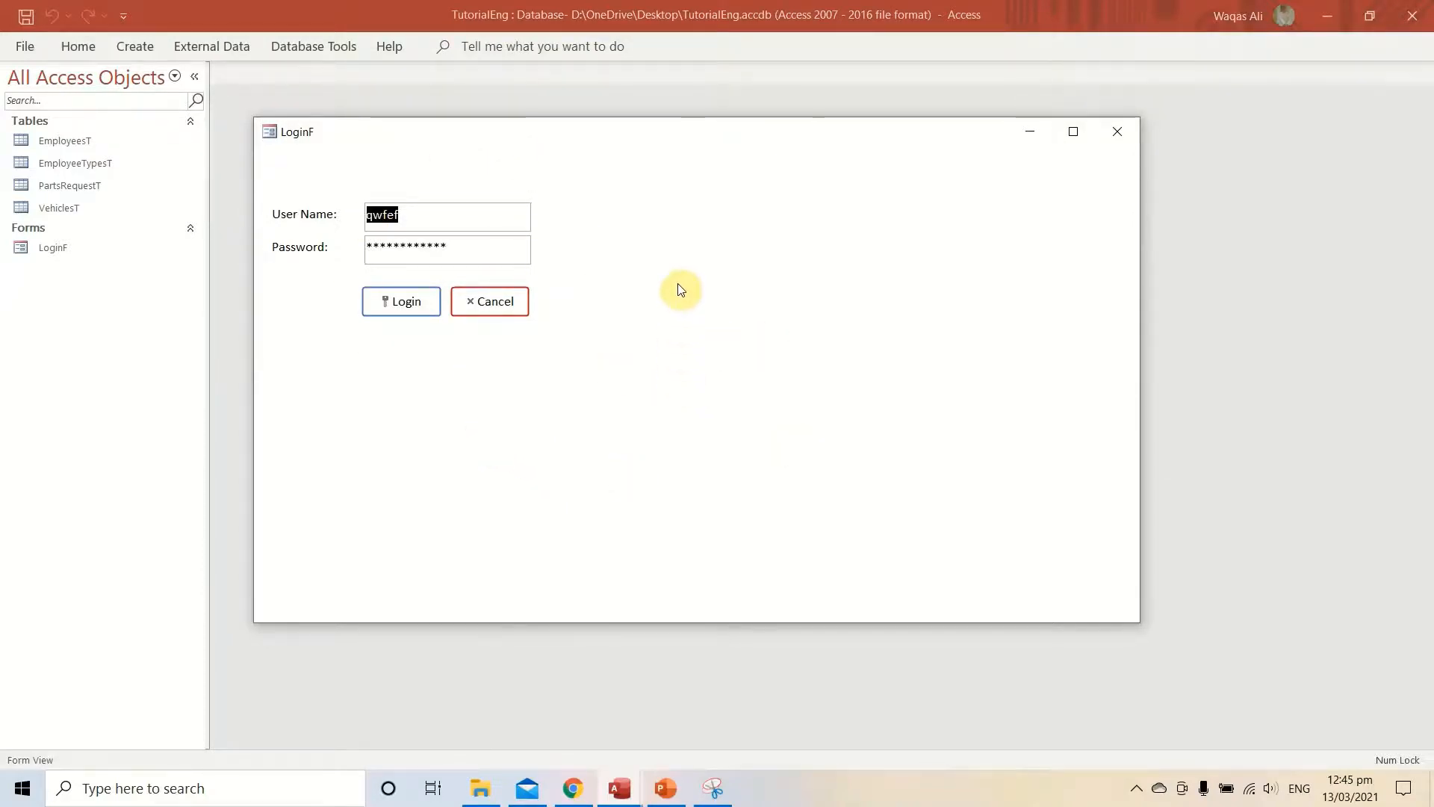
Return LoginF to Design View and set the form's Modal property to No.
left_click(1073, 133)
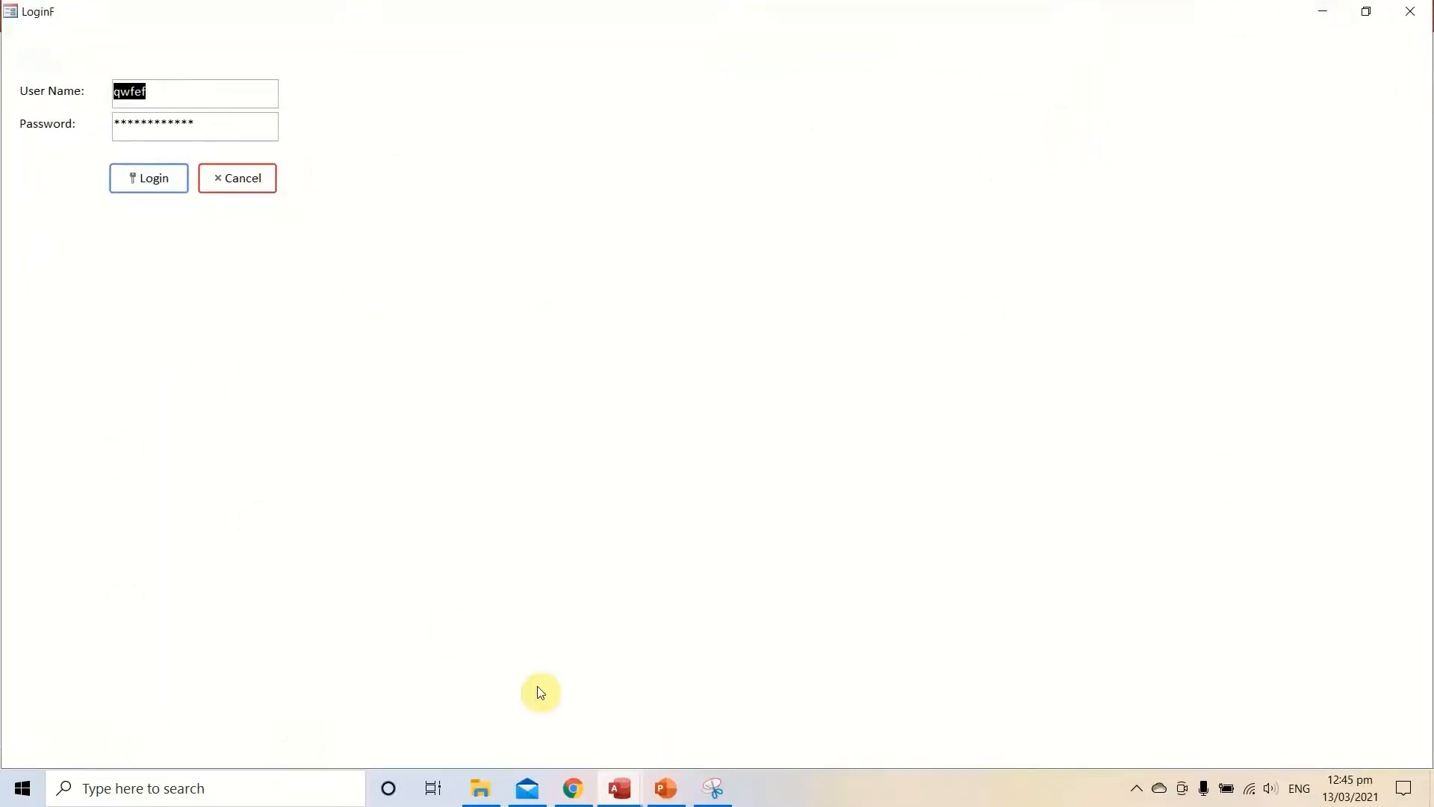
right_click(841, 184)
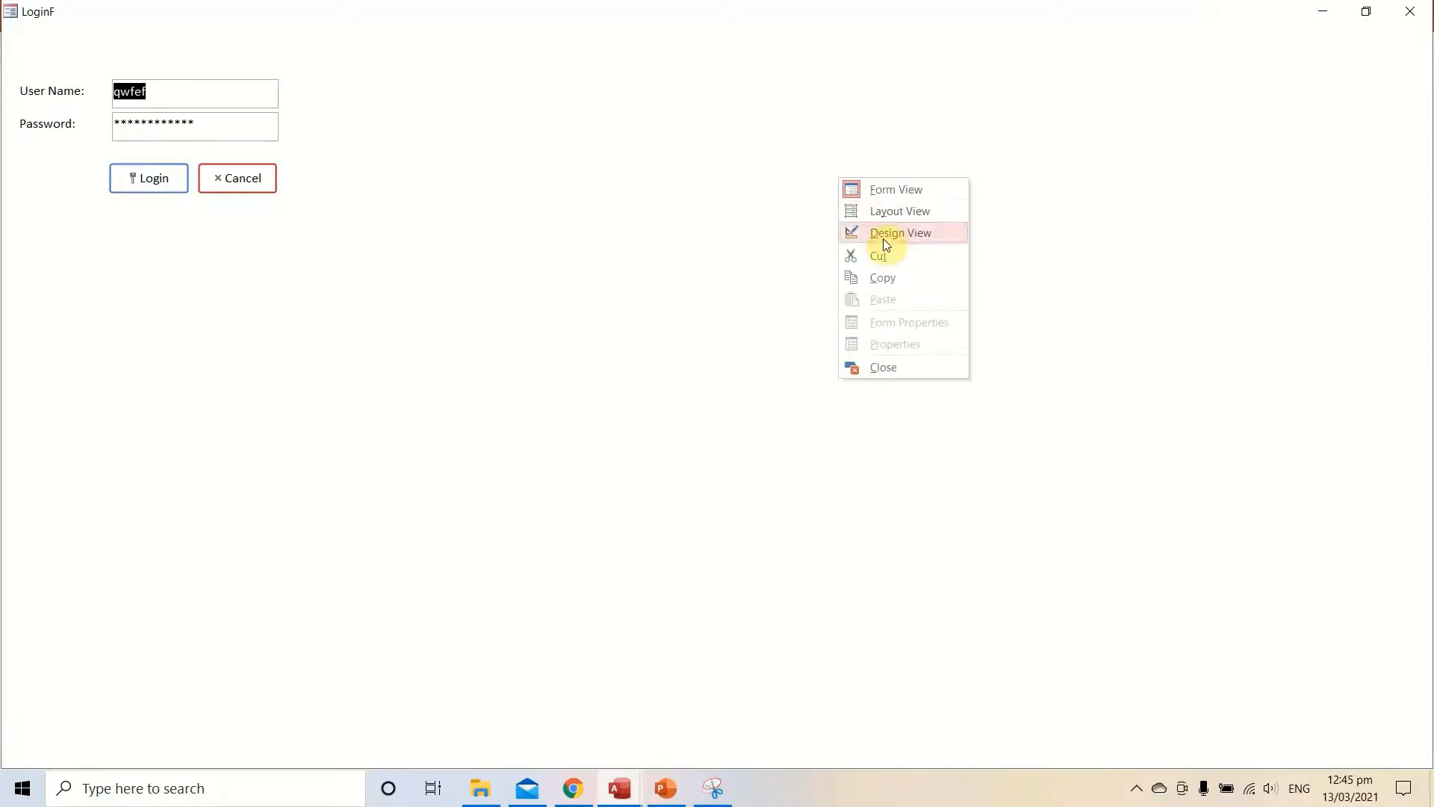
left_click(883, 232)
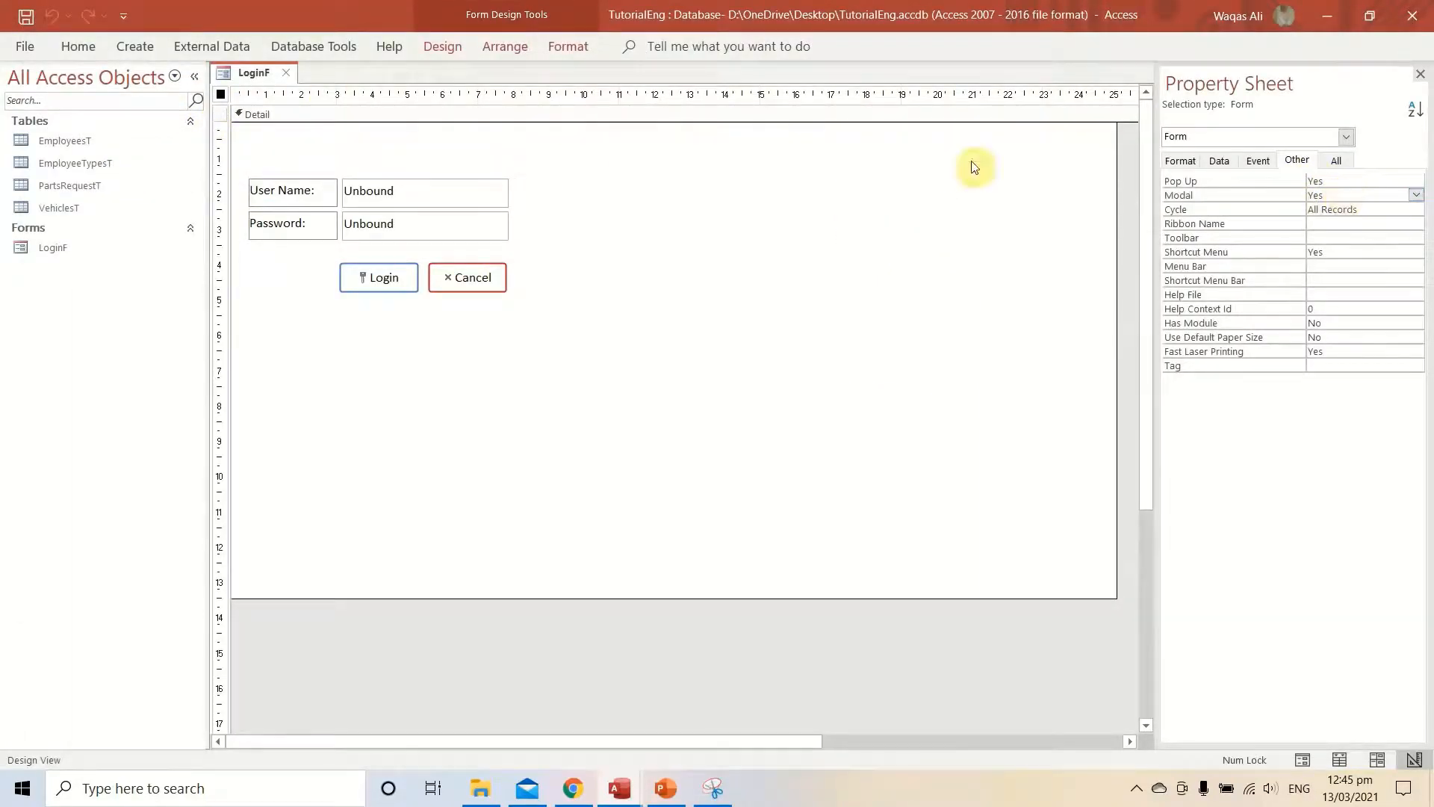
double_click(1380, 196)
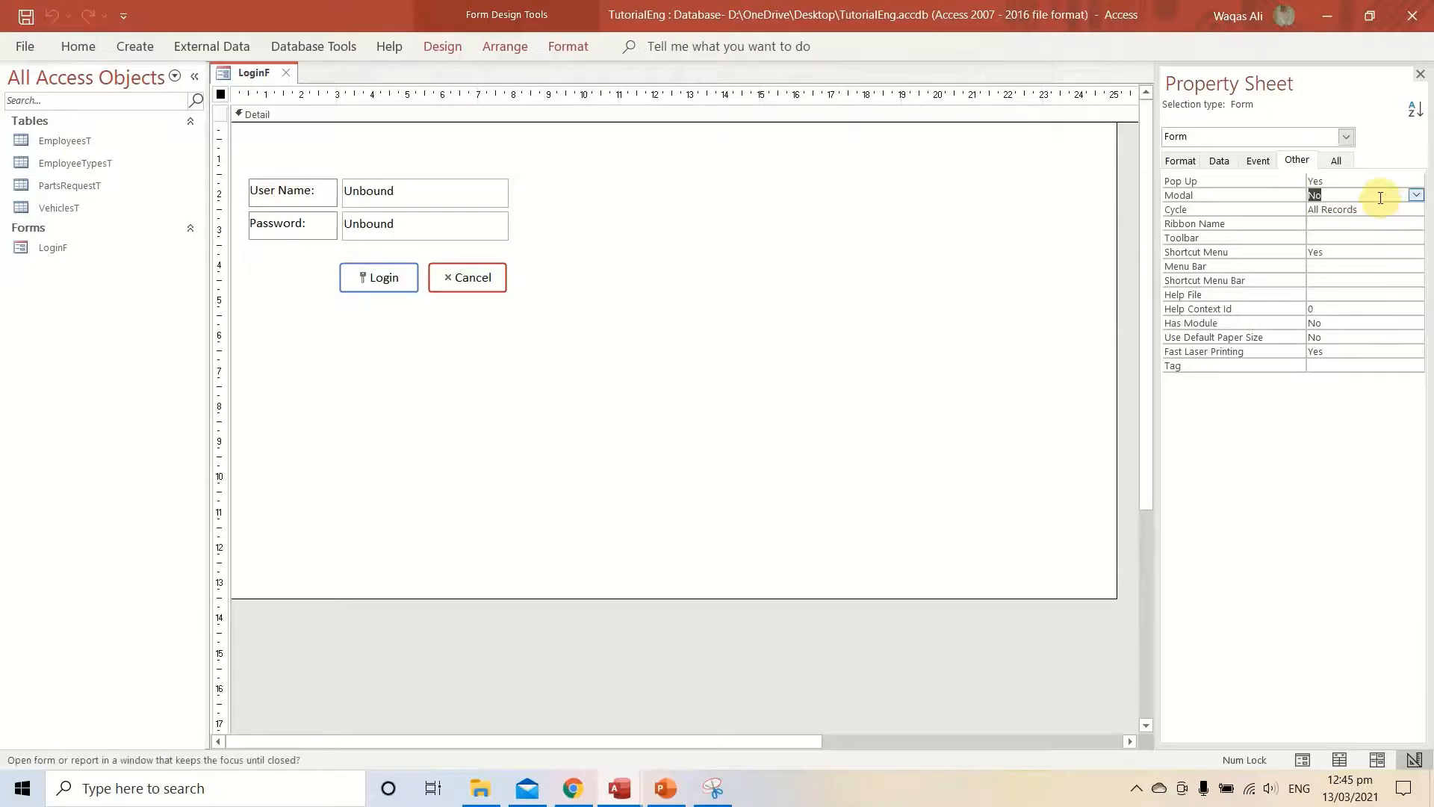
Show LoginF in Form View and try to use the navigation pane behind the pop-up by collapsing its Forms group.
right_click(242, 79)
left_click(290, 173)
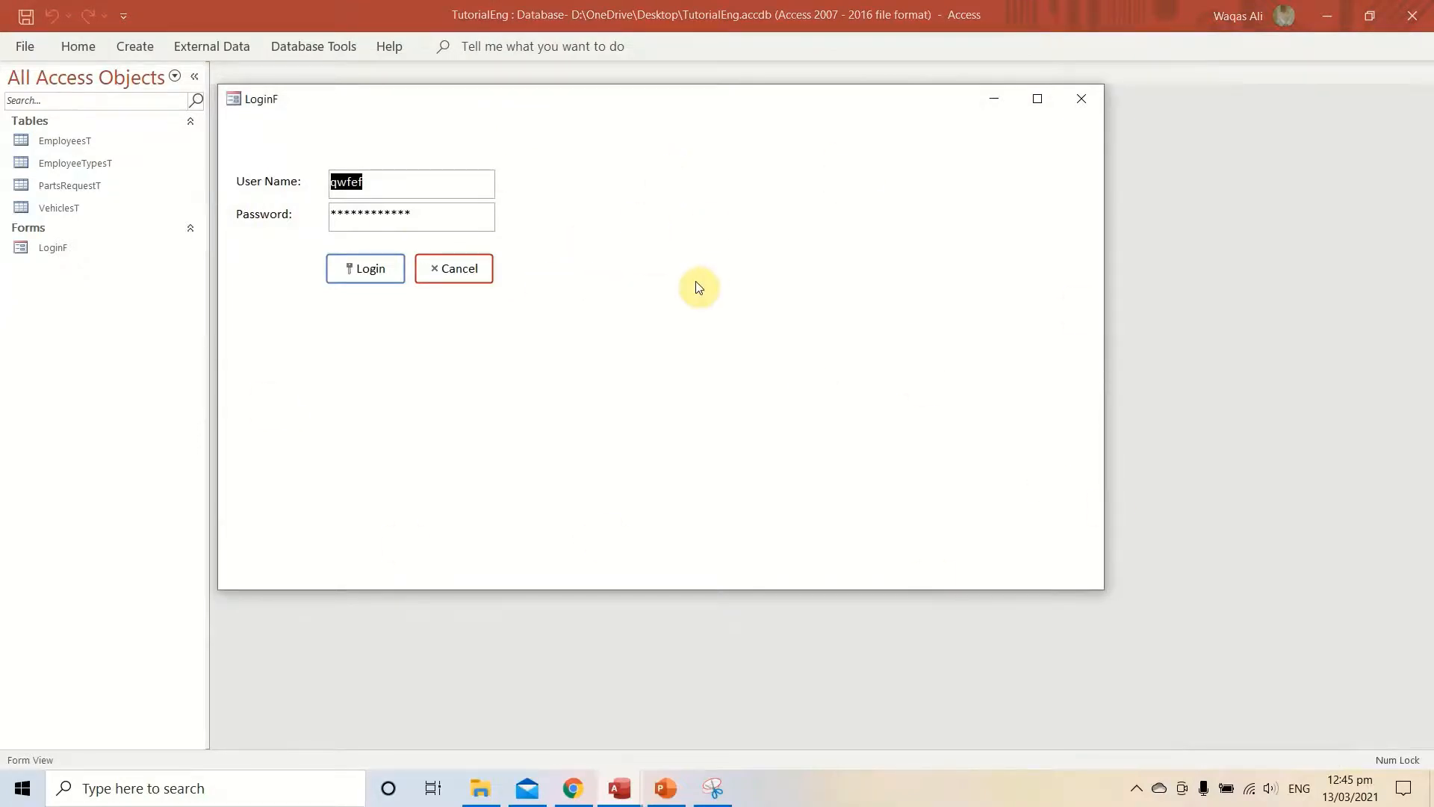
left_click(111, 190)
left_click(63, 228)
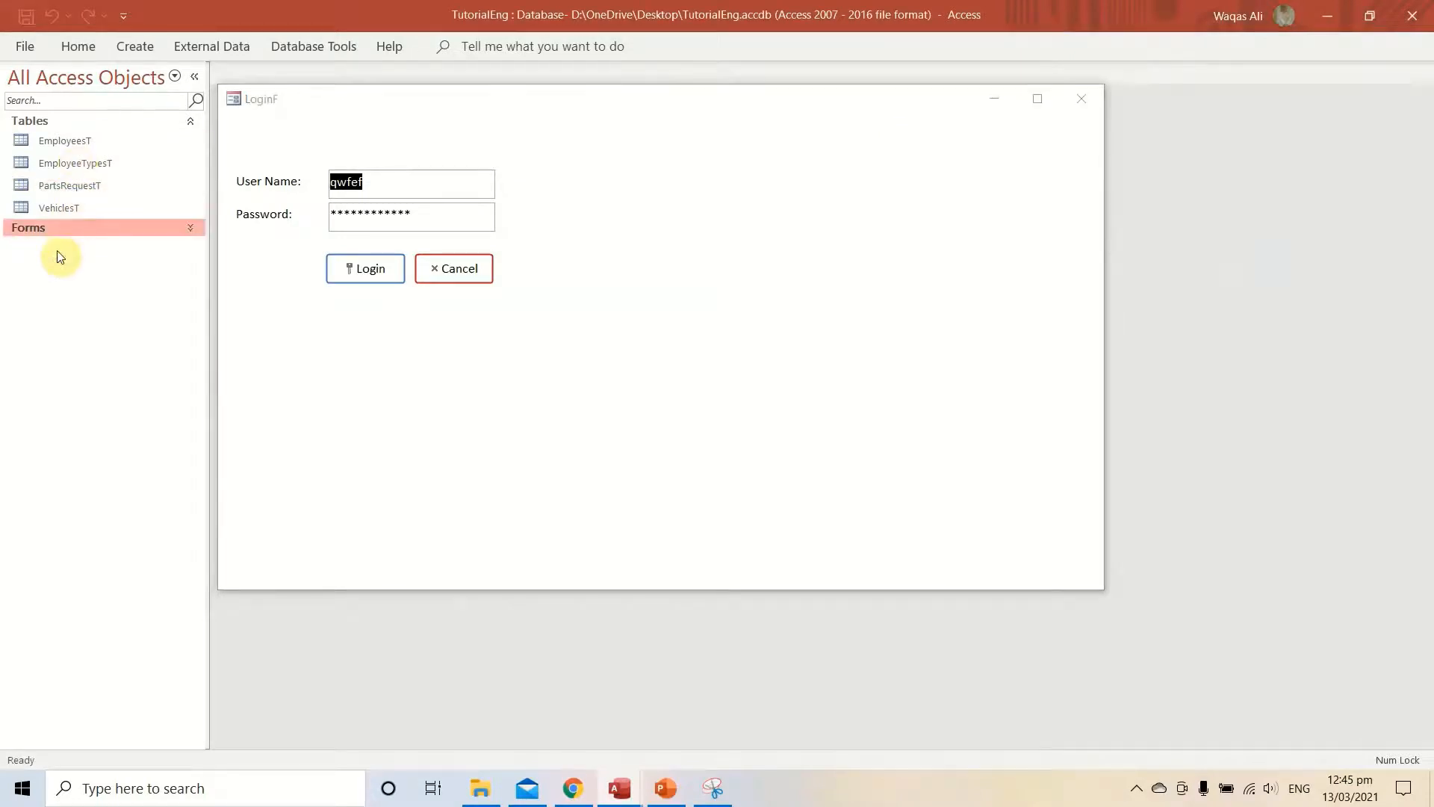
Return LoginF to Design View and set the form's Modal property back to Yes.
right_click(853, 237)
left_click(890, 294)
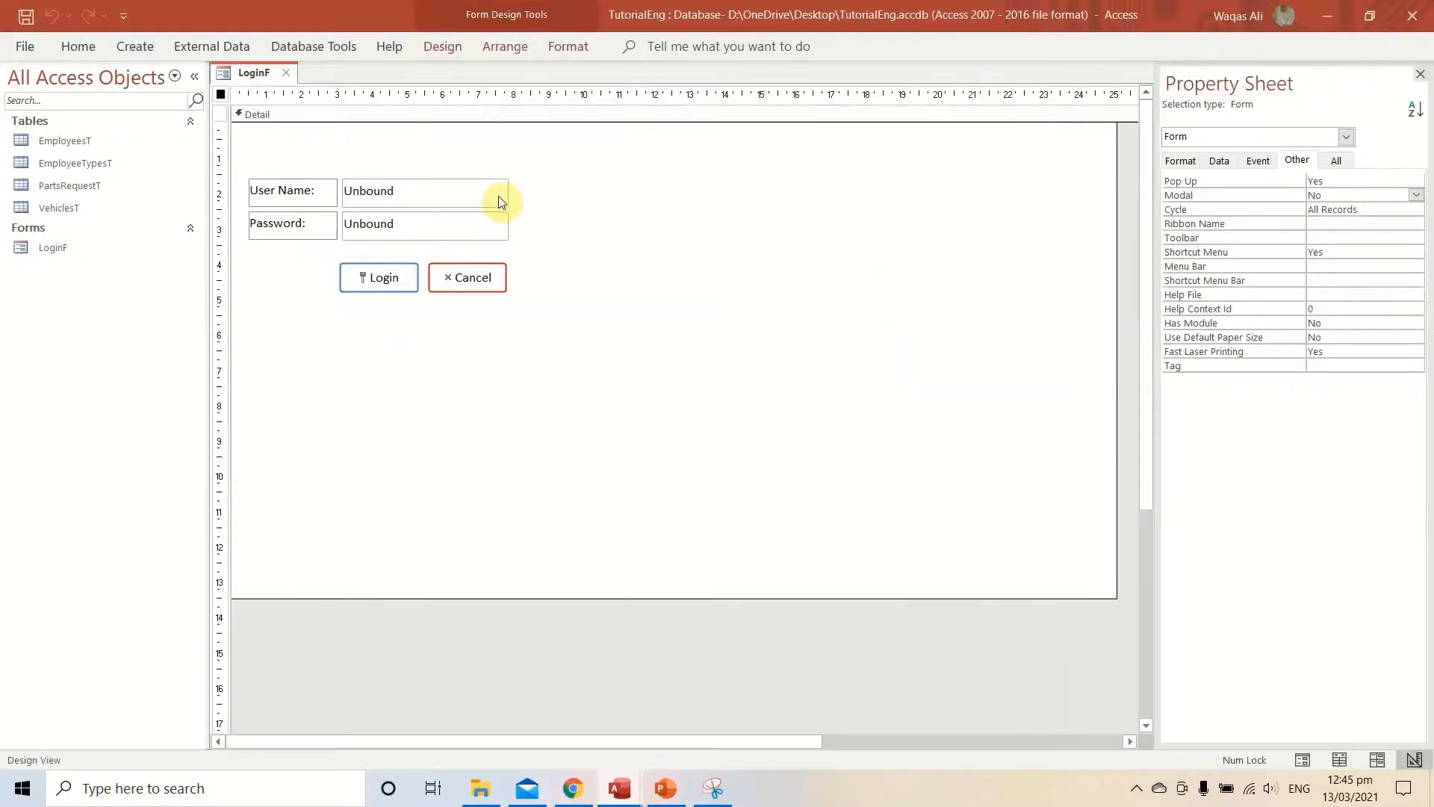
left_click(1416, 195)
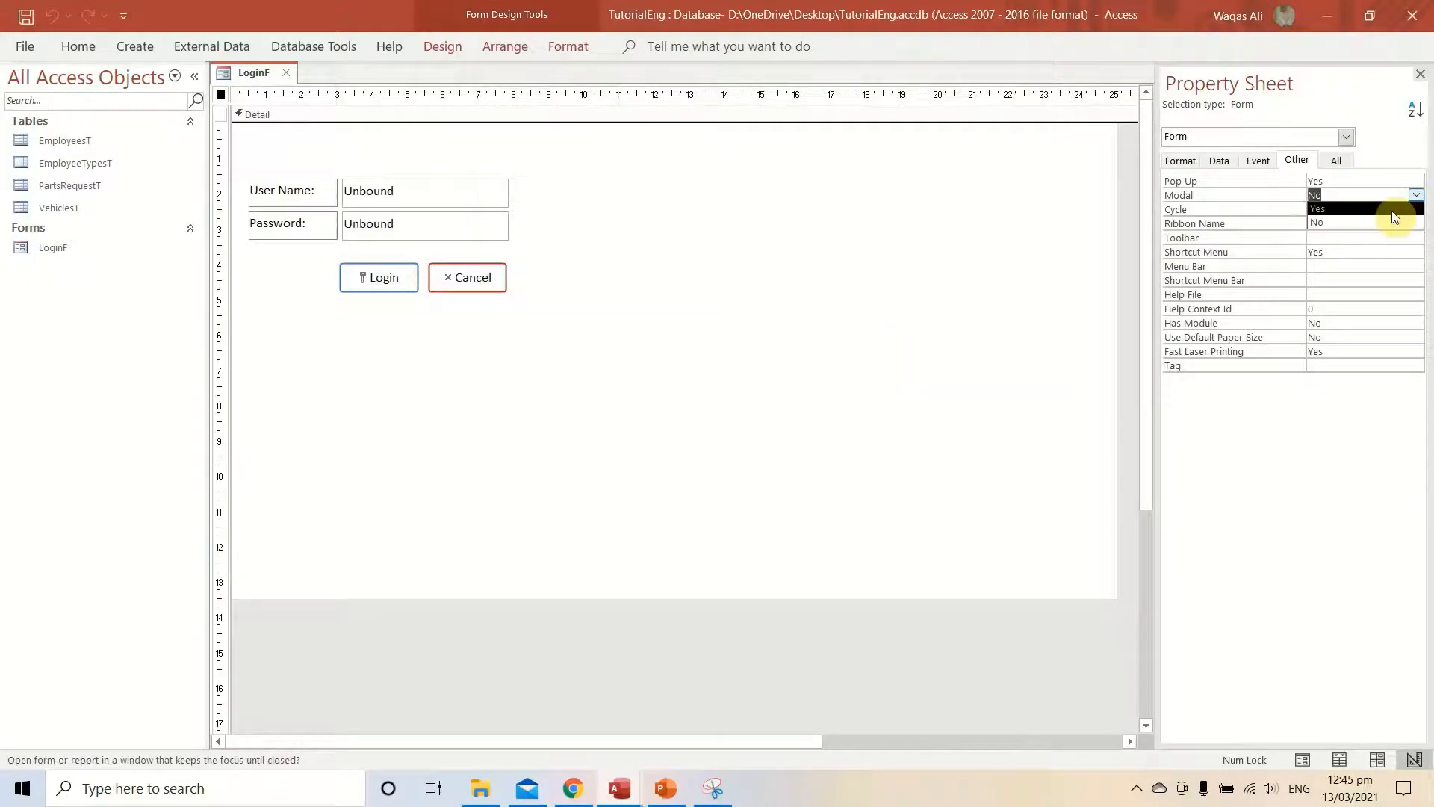
left_click(1395, 211)
Show LoginF in Form View again and try to use the area outside the modal pop-up.
right_click(256, 77)
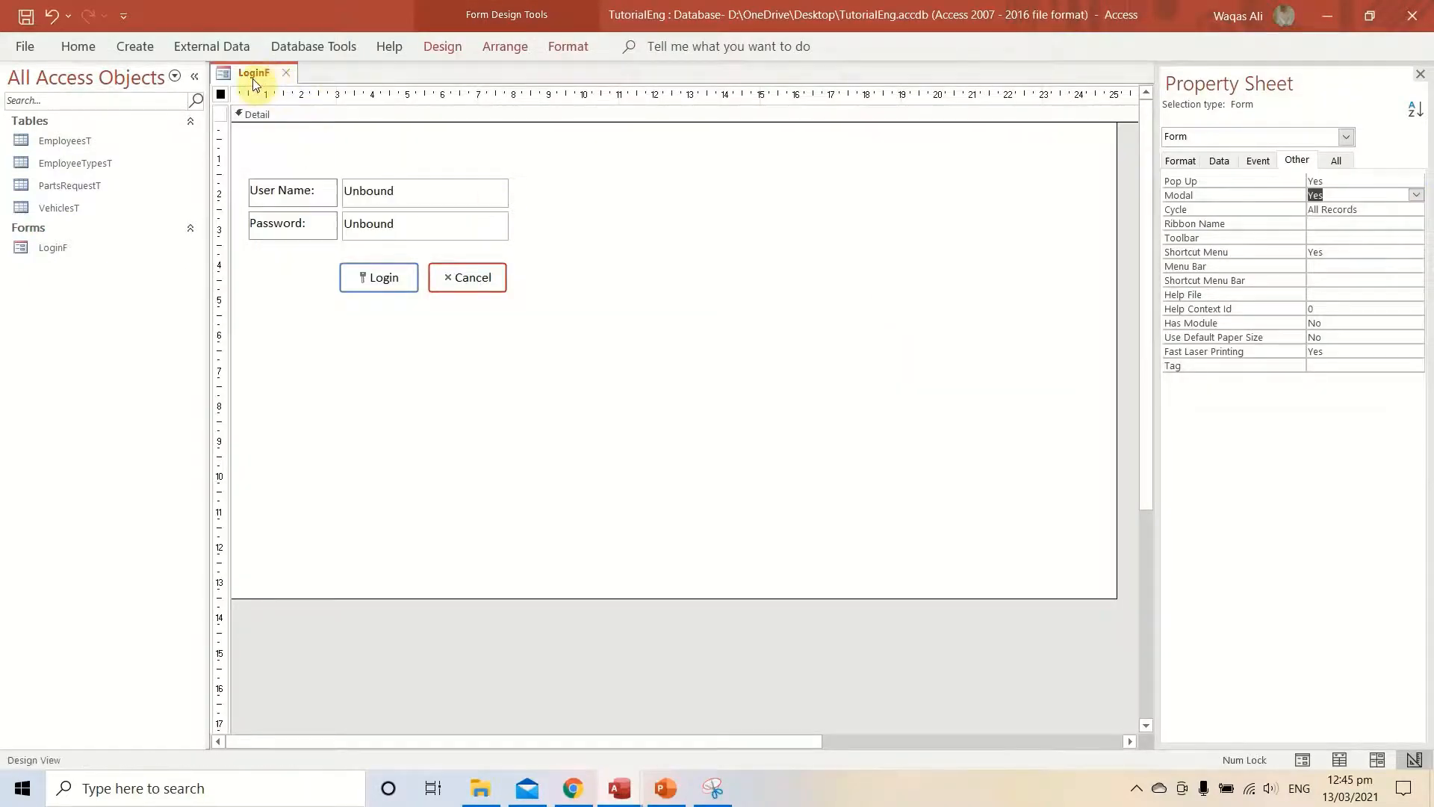
right_click(255, 78)
left_click(282, 171)
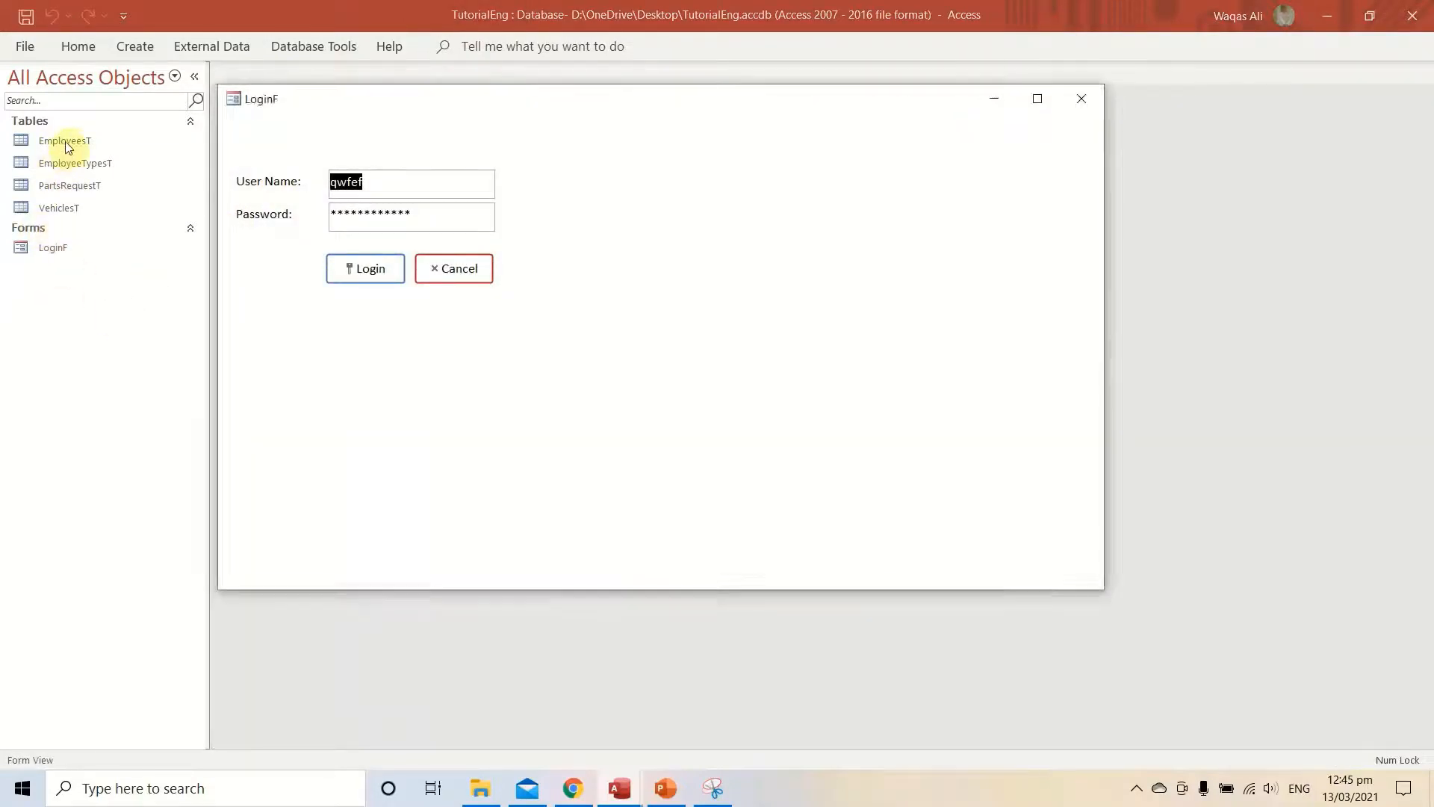
left_click(1348, 322)
right_click(831, 188)
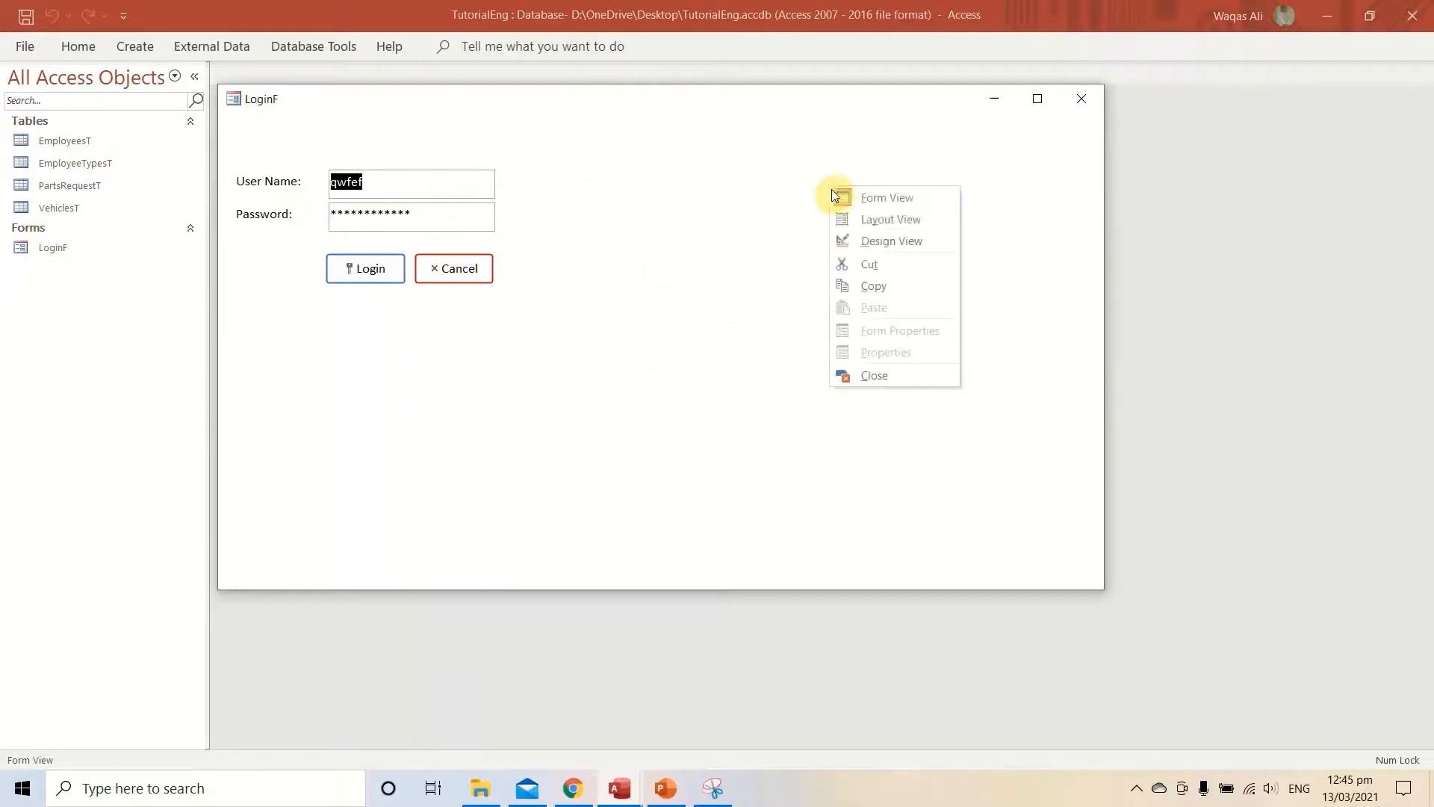
left_click(549, 249)
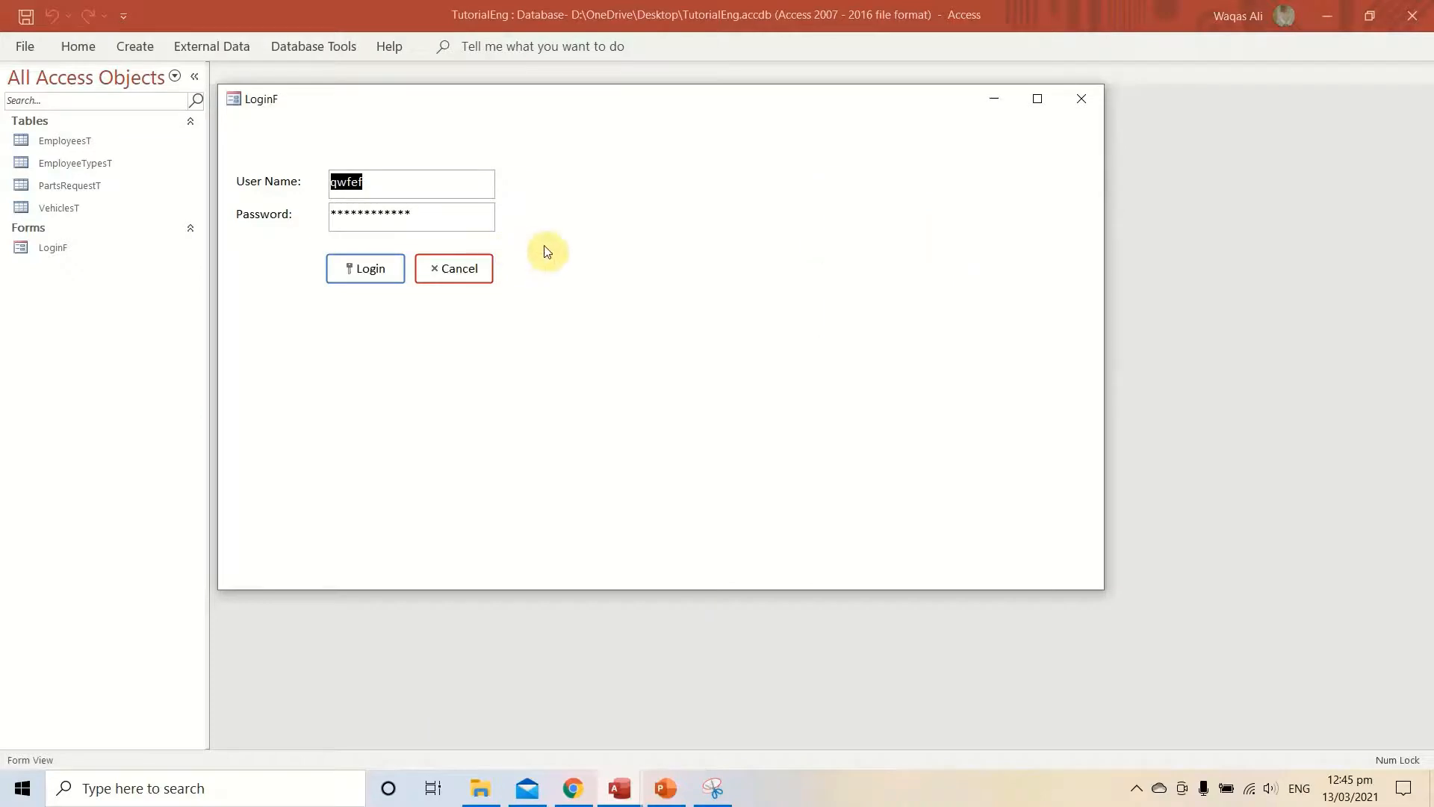
Maximize the LoginF pop-up window by hand, and return the form to Design View.
left_click(1038, 99)
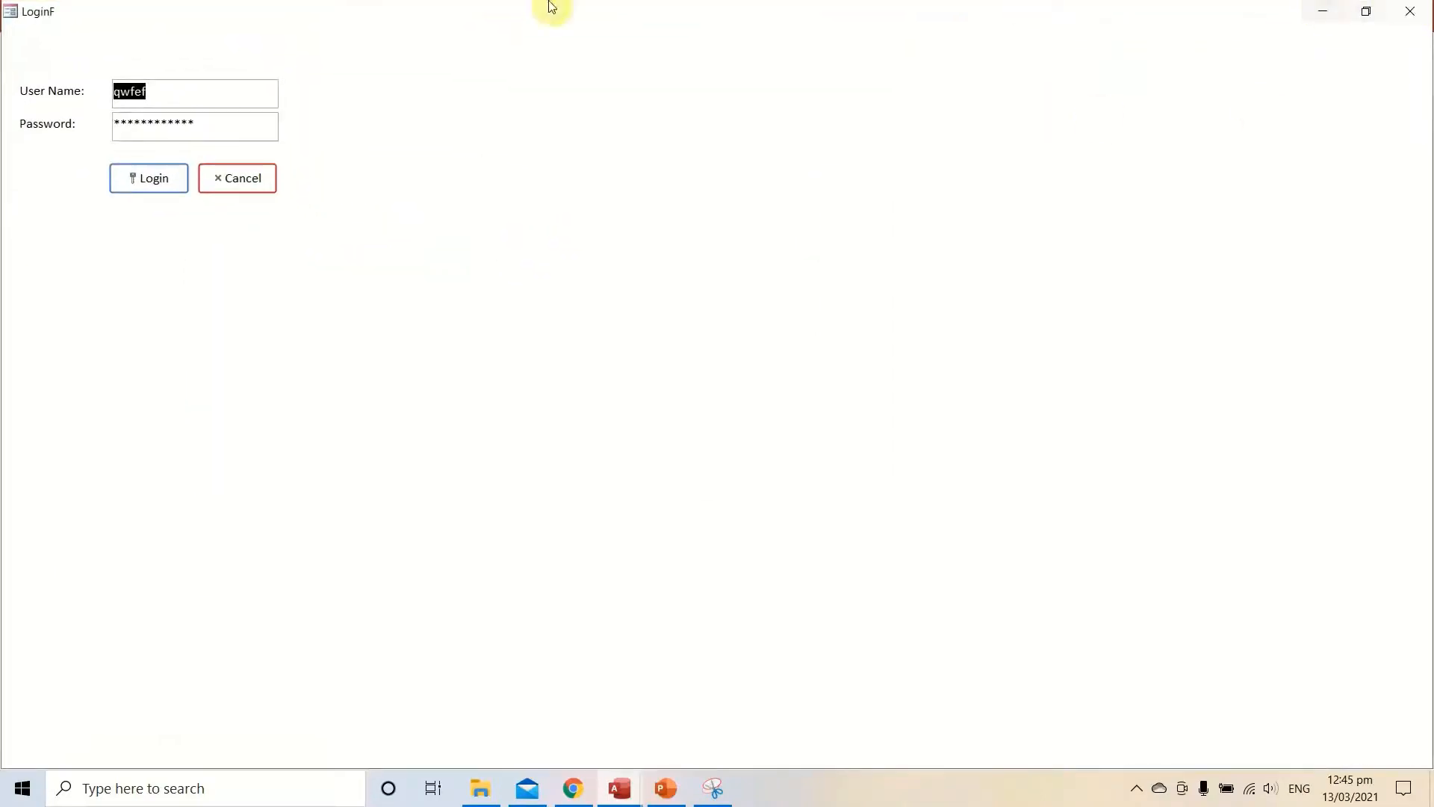
right_click(670, 201)
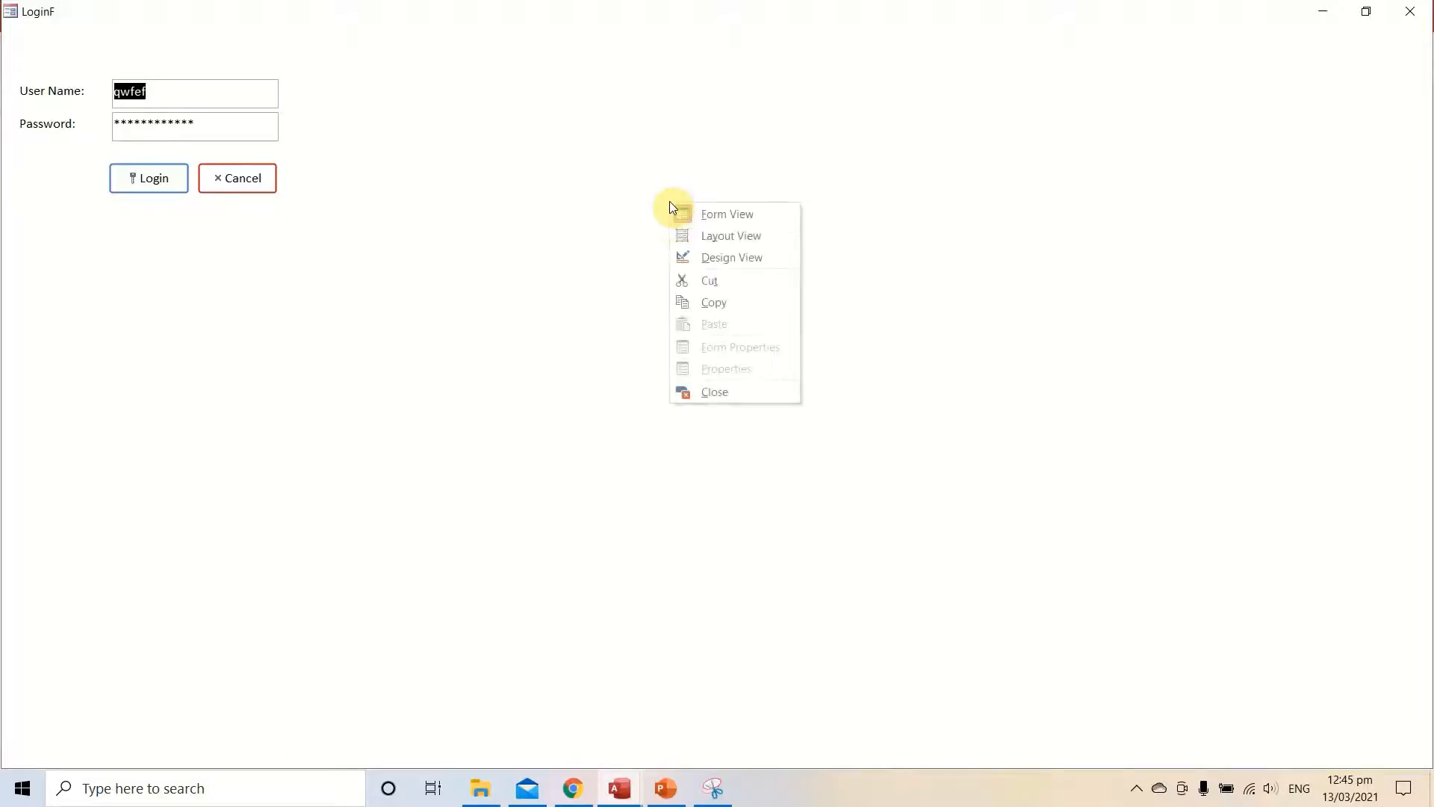
left_click(710, 262)
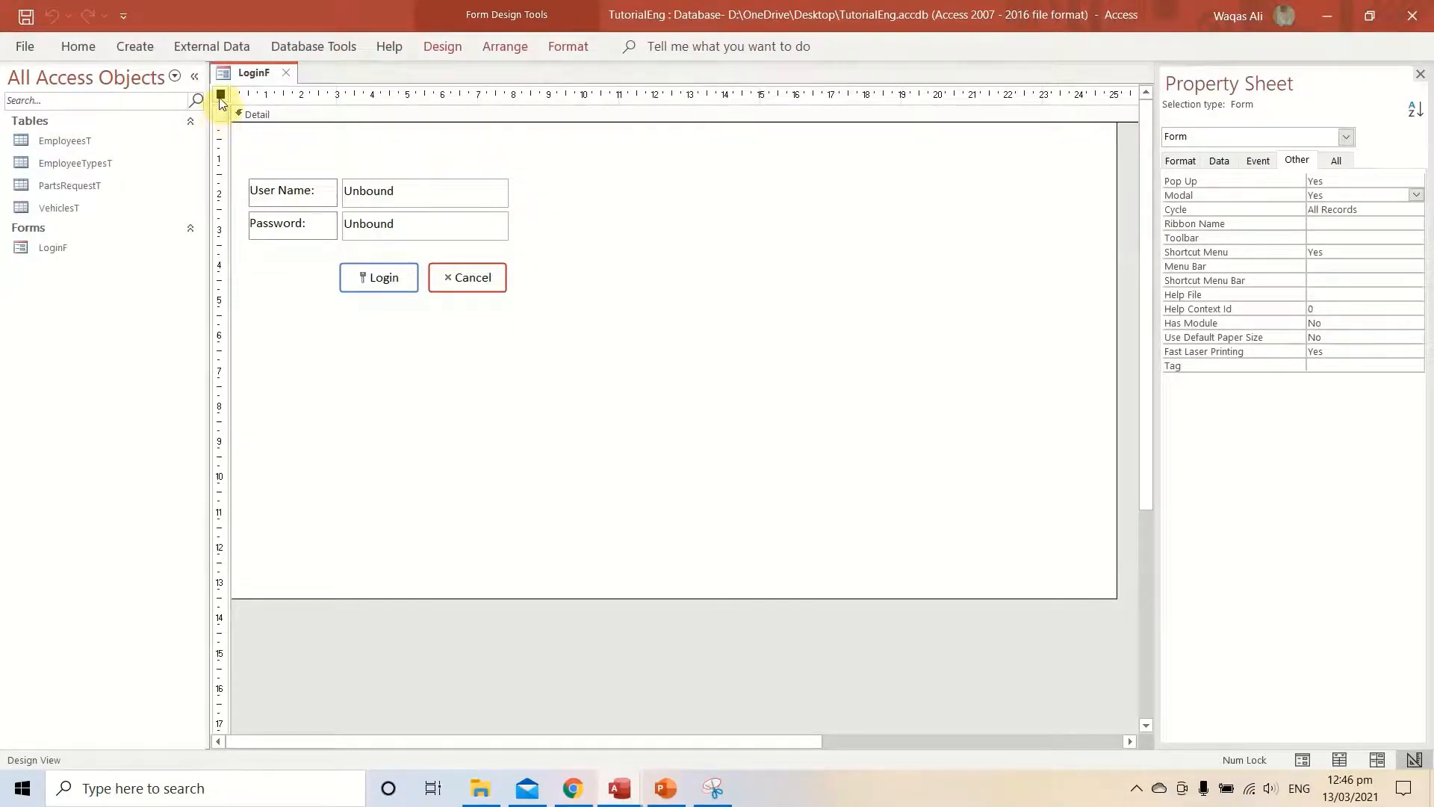
Create an event procedure for LoginF's On Load event with the Code Builder.
left_click(1254, 160)
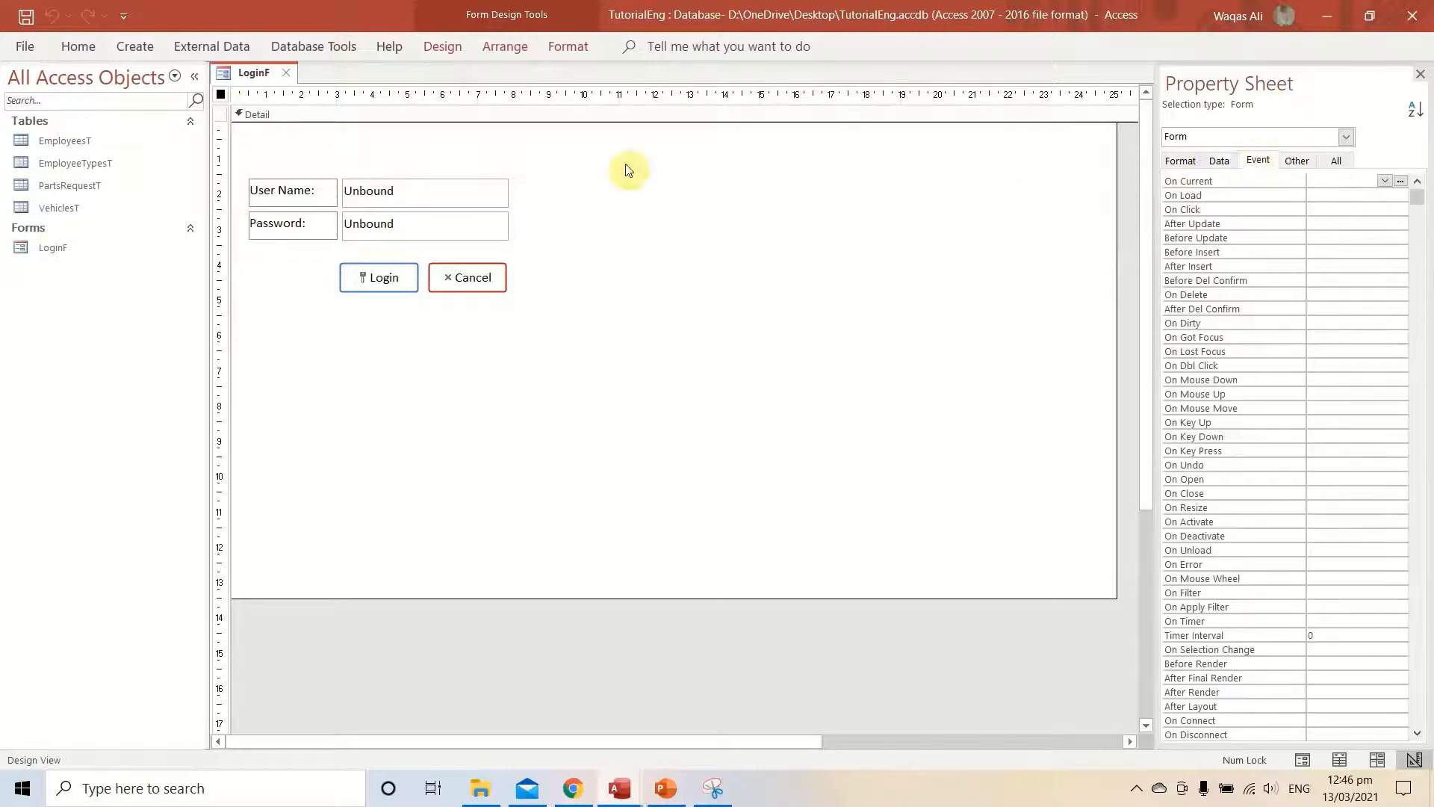
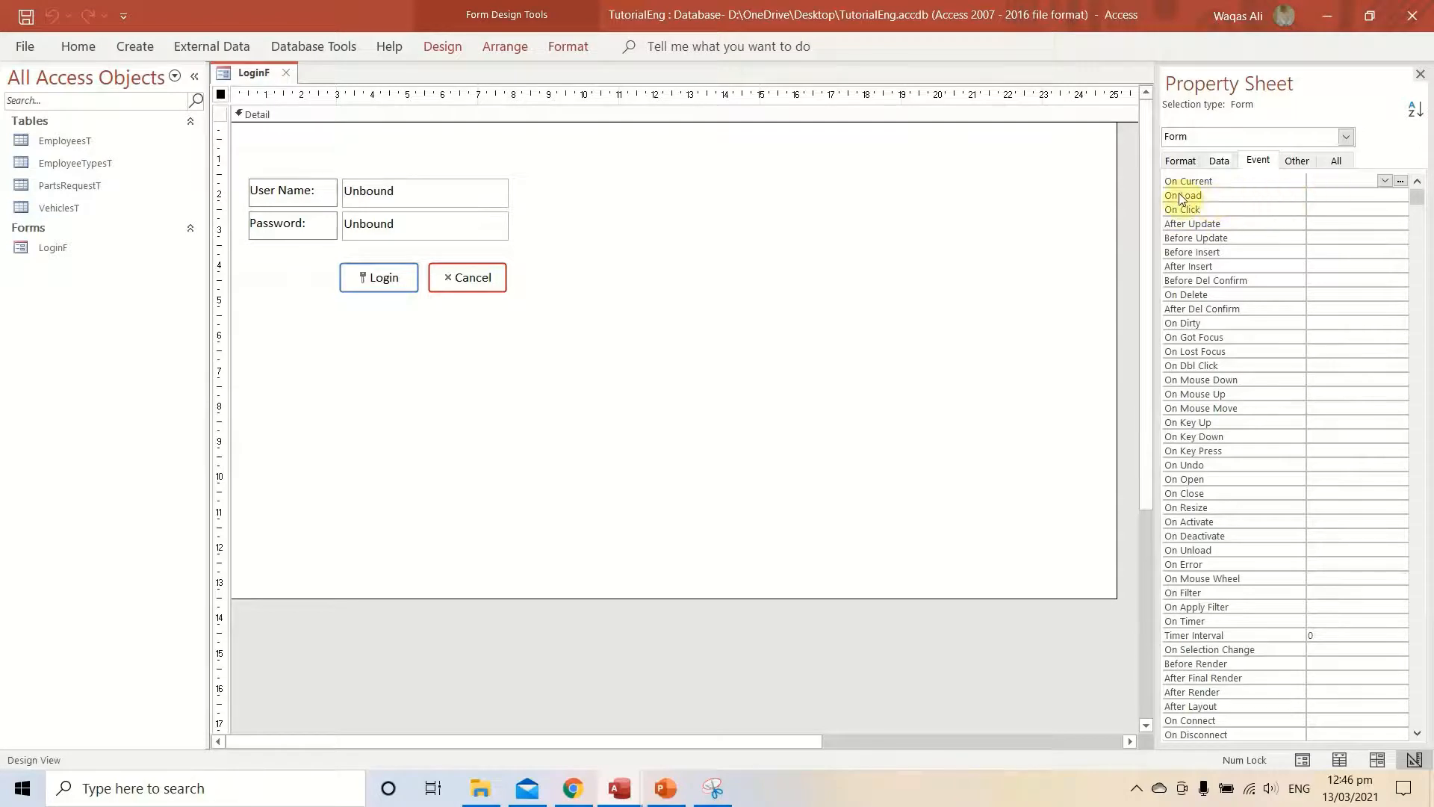
left_click(1328, 197)
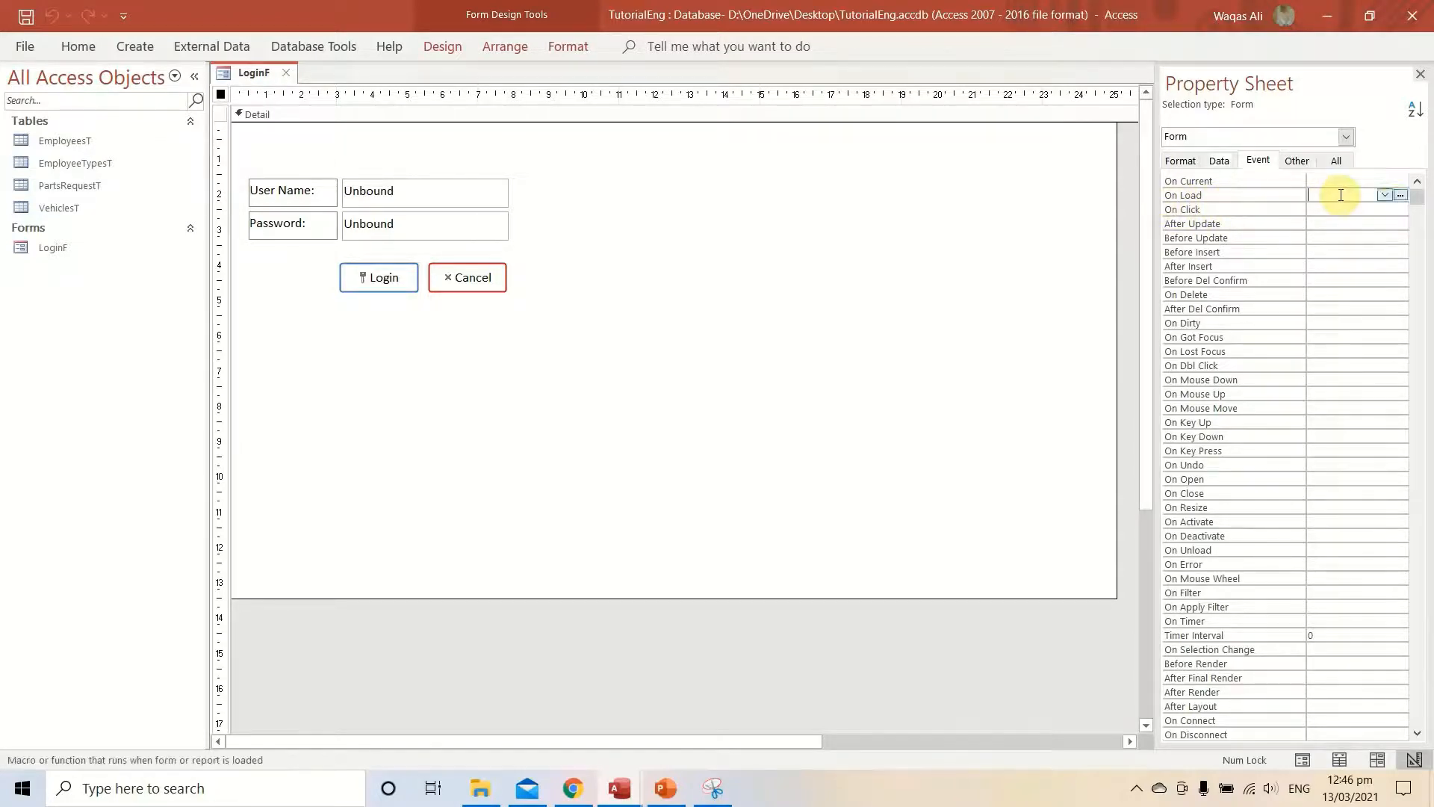
left_click(1402, 197)
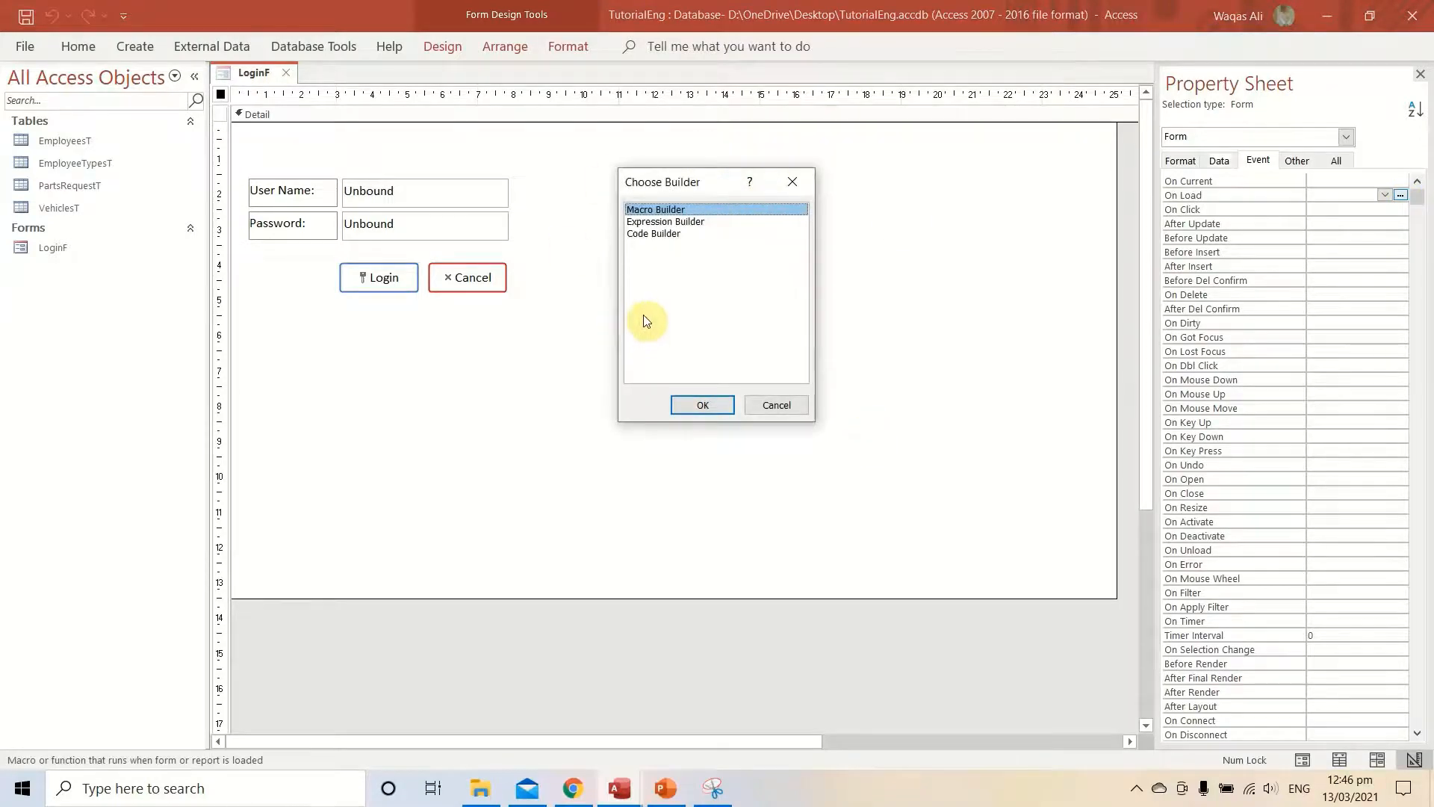
left_click(651, 235)
left_click(703, 404)
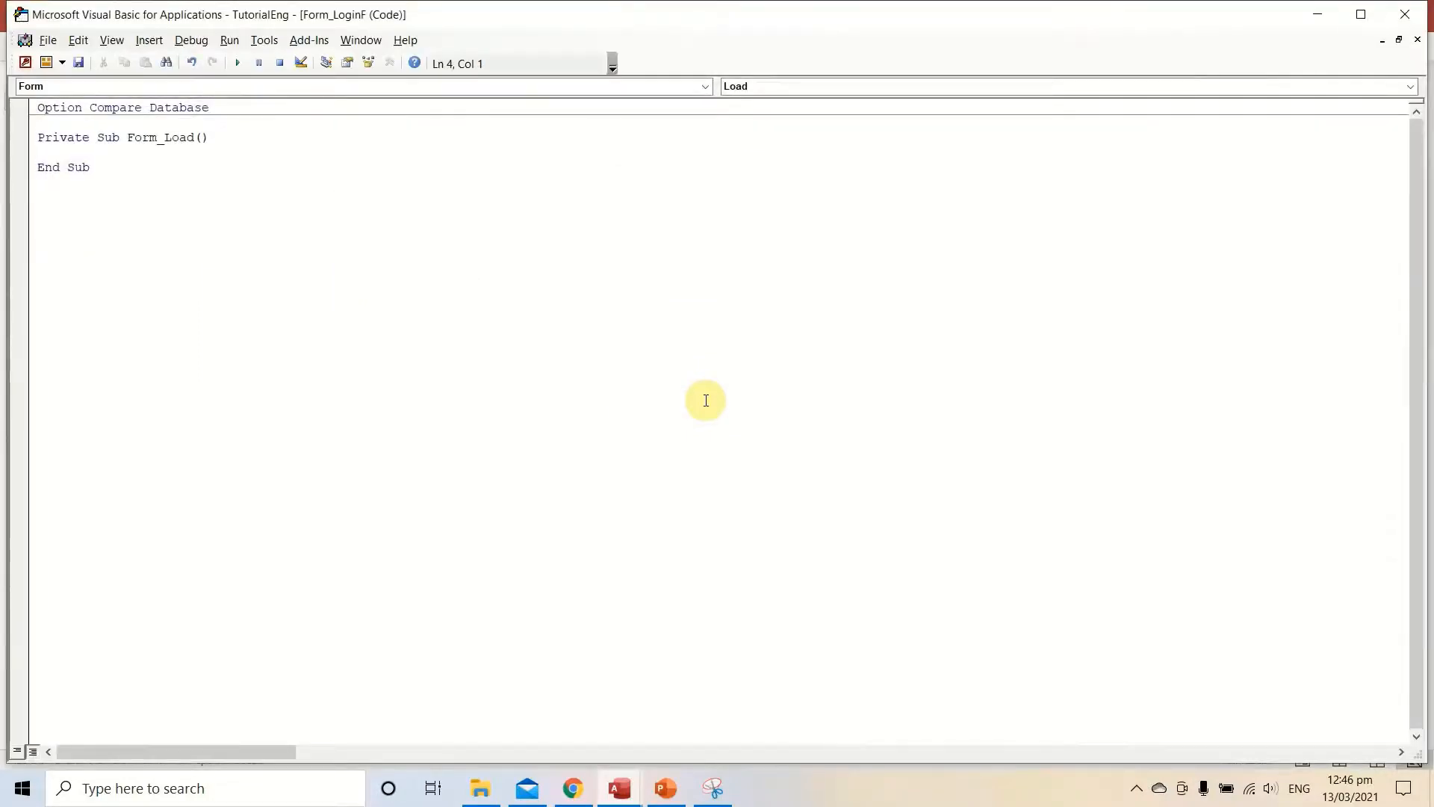
Add the statement DoCmd.Maximize to the Form_Load procedure.
key("Return")
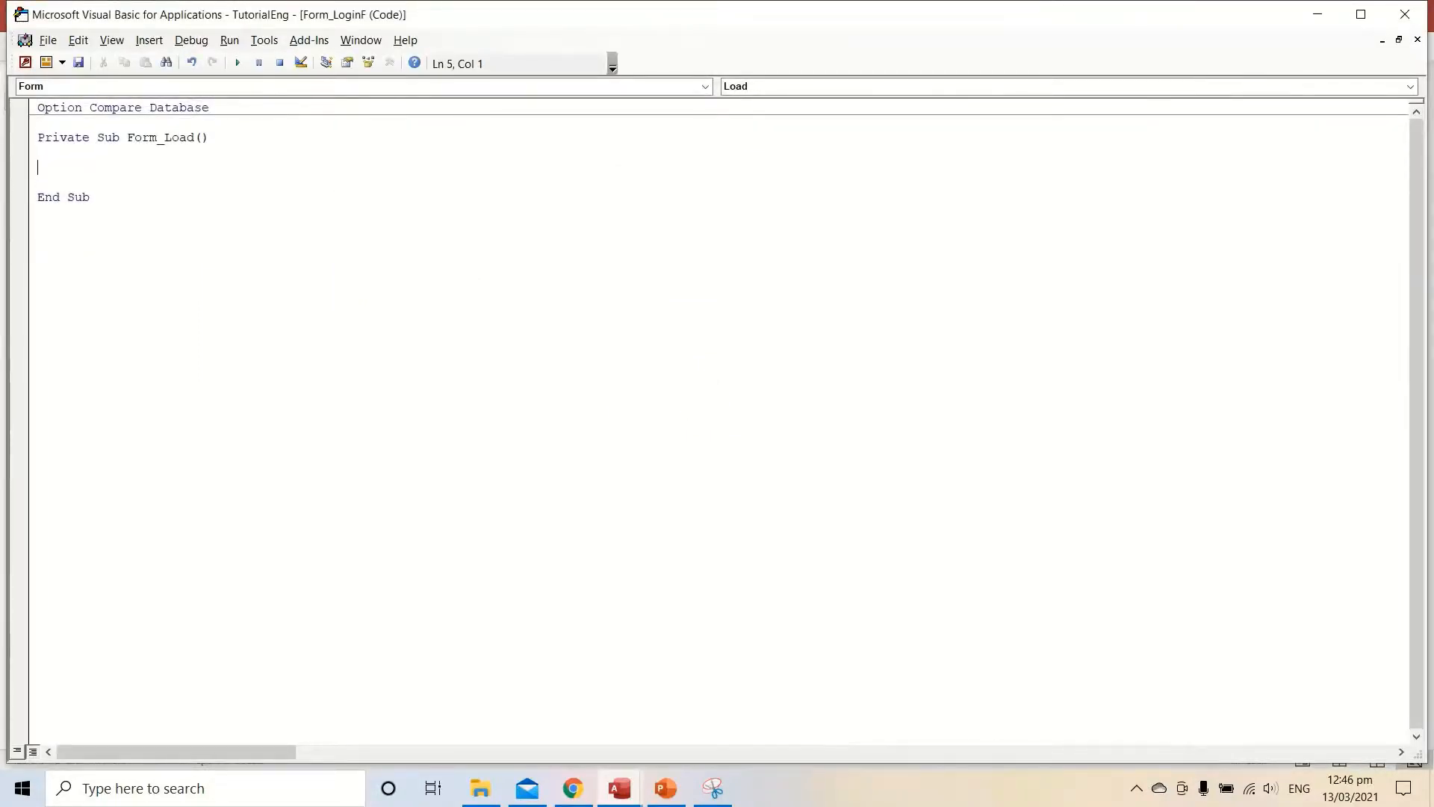
type("docmd.maz")
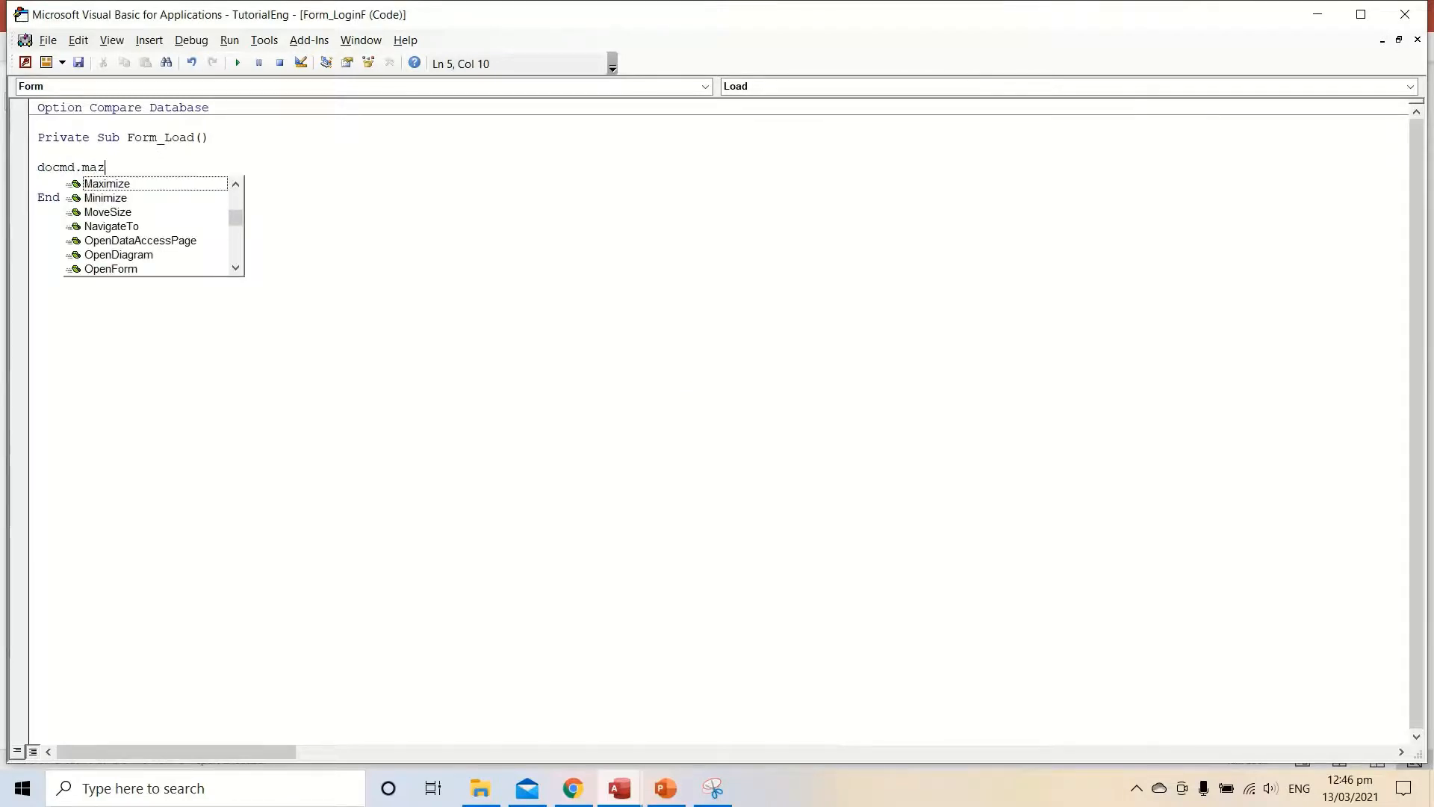
key("BackSpace")
type("x")
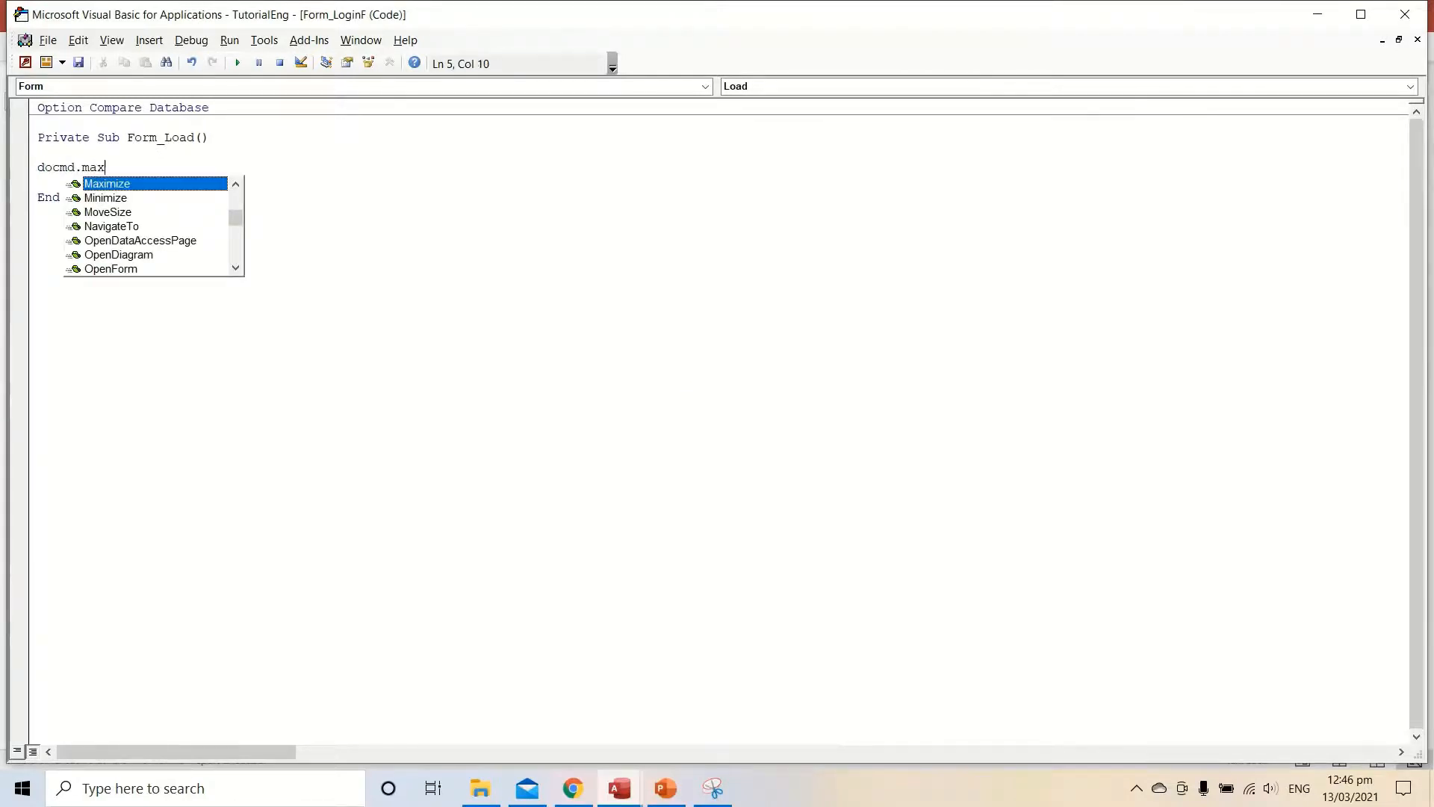
key("Tab")
key("Down")
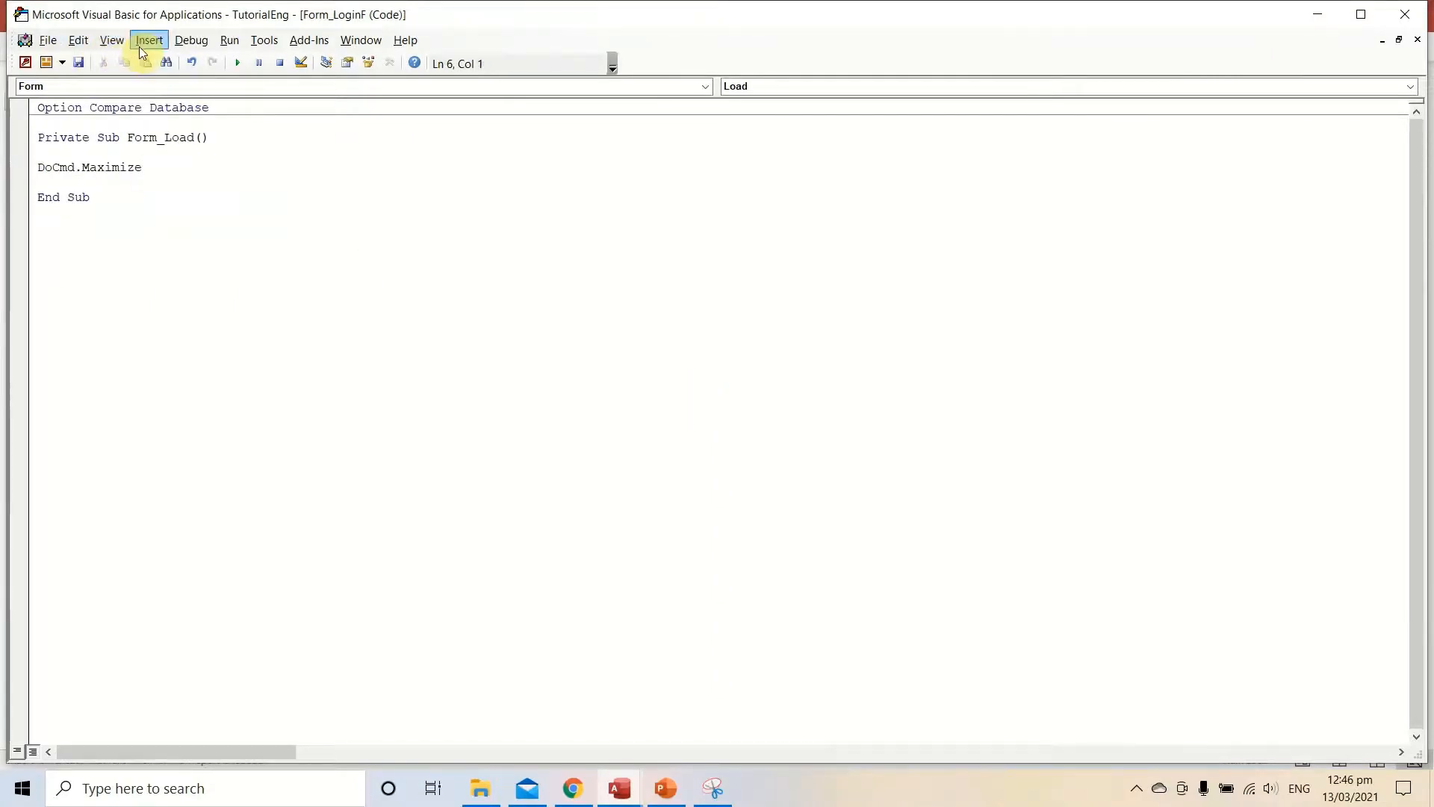
Compile the TutorialEng code and close the code editor.
left_click(190, 46)
left_click(198, 58)
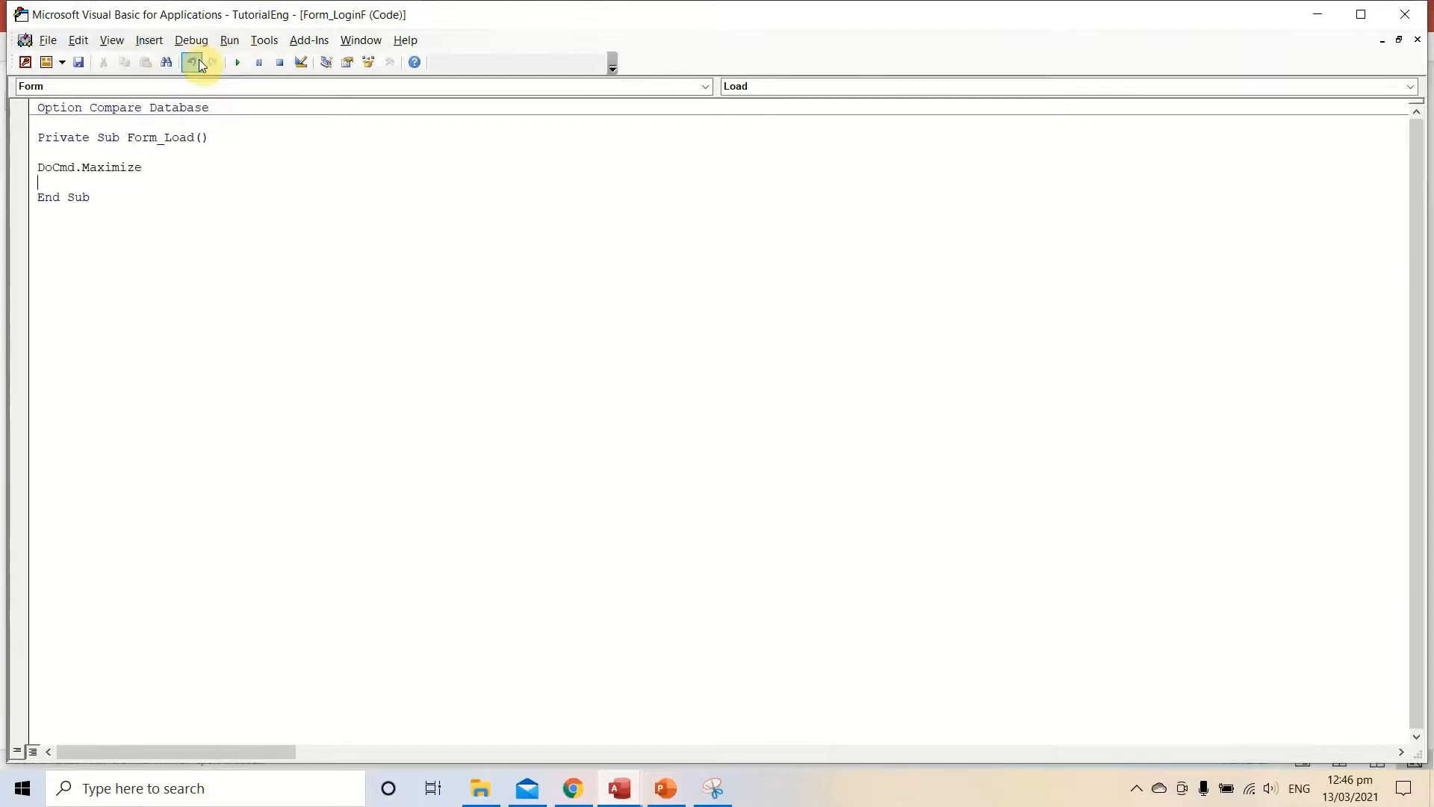
left_click(1417, 18)
Preview LoginF in Form View to check the window size it opens with.
right_click(248, 78)
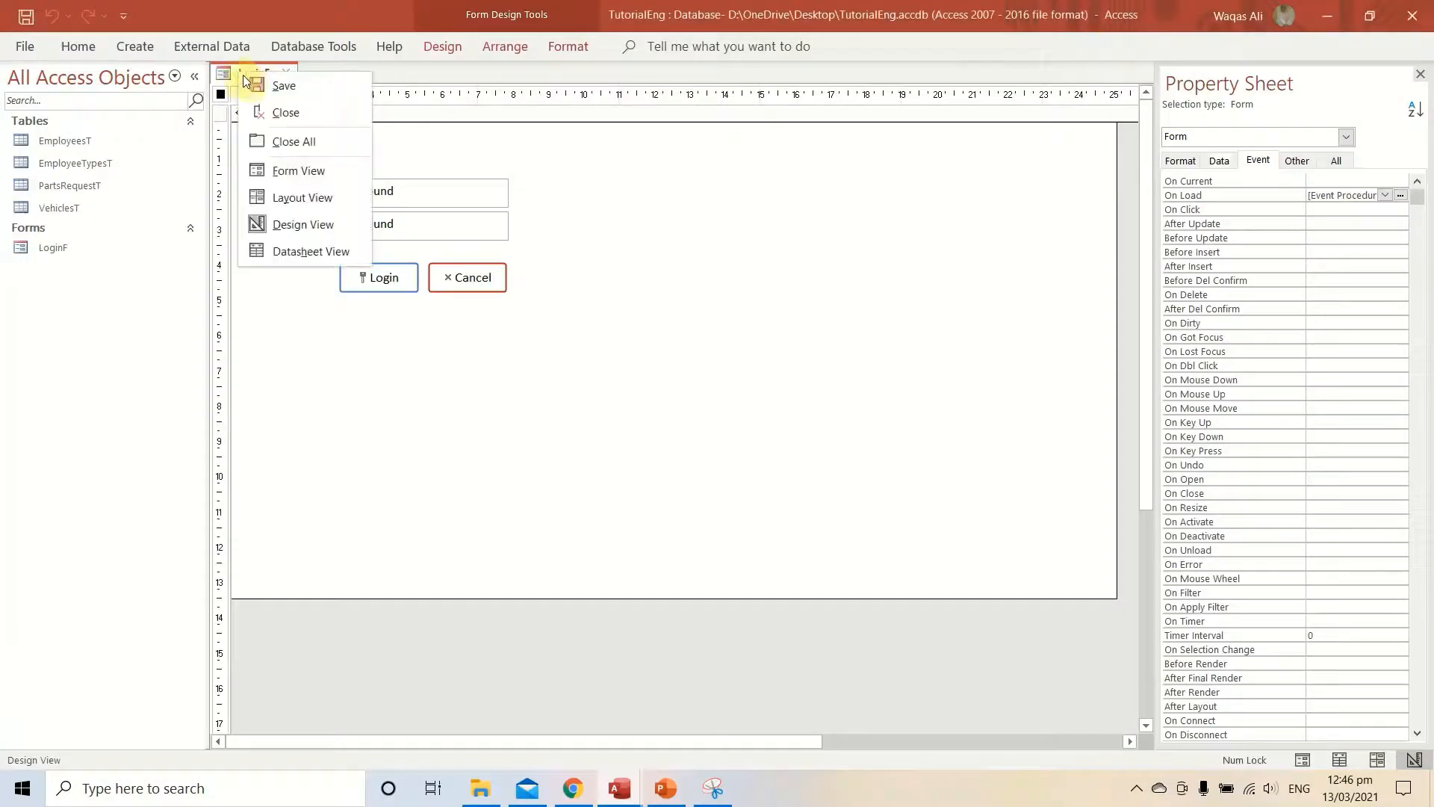
left_click(252, 82)
right_click(245, 74)
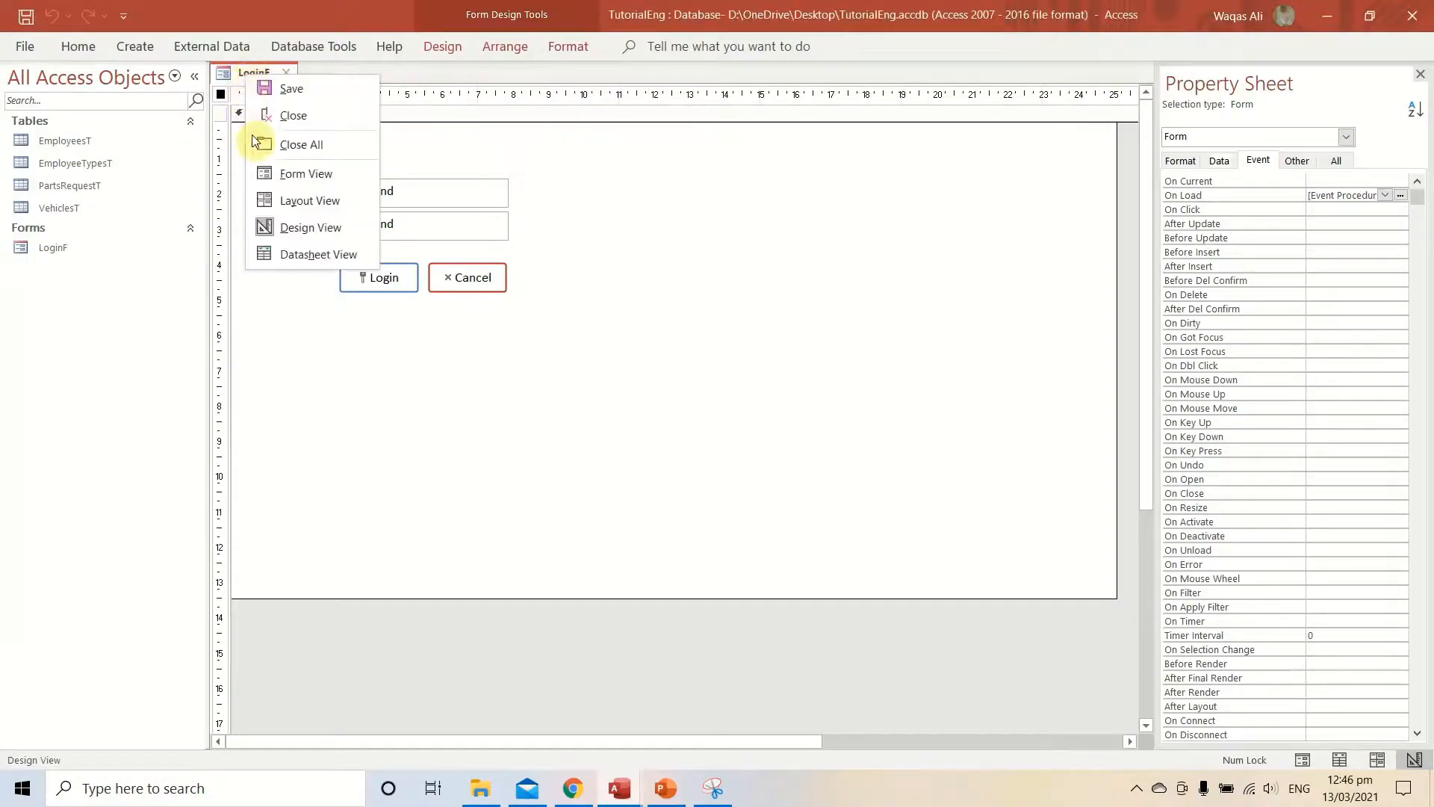
left_click(285, 175)
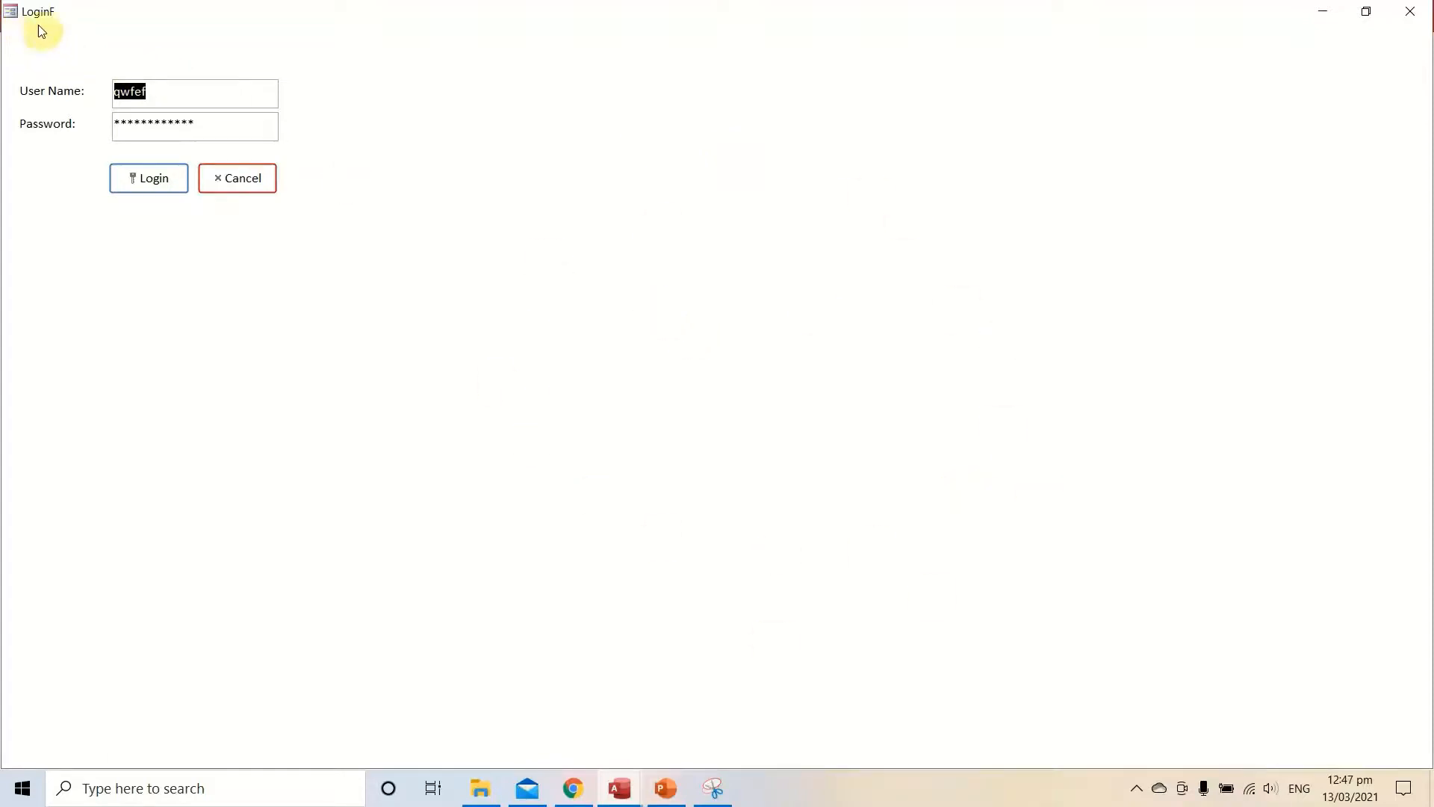
Return LoginF to Design View and save the form.
right_click(764, 293)
left_click(785, 342)
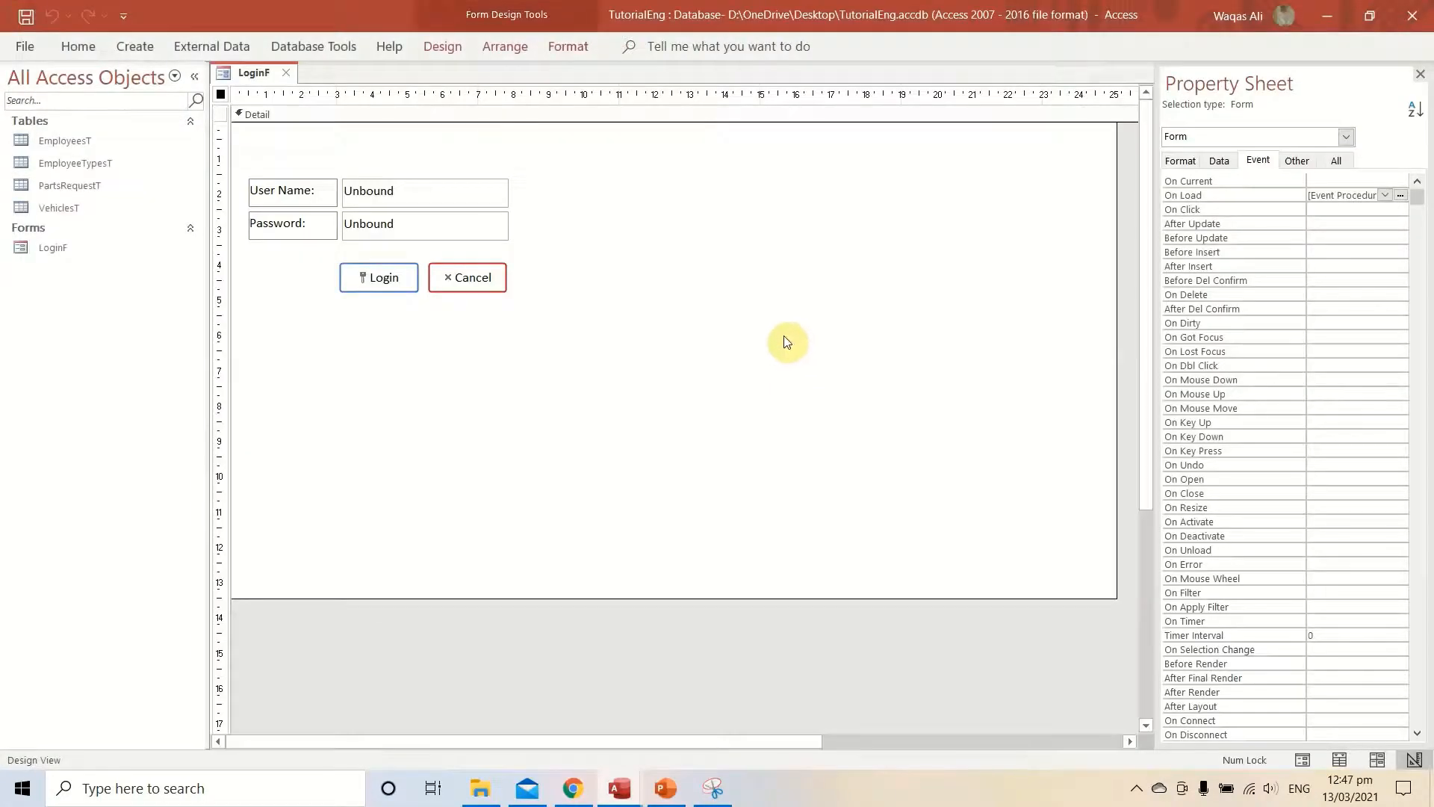
right_click(251, 74)
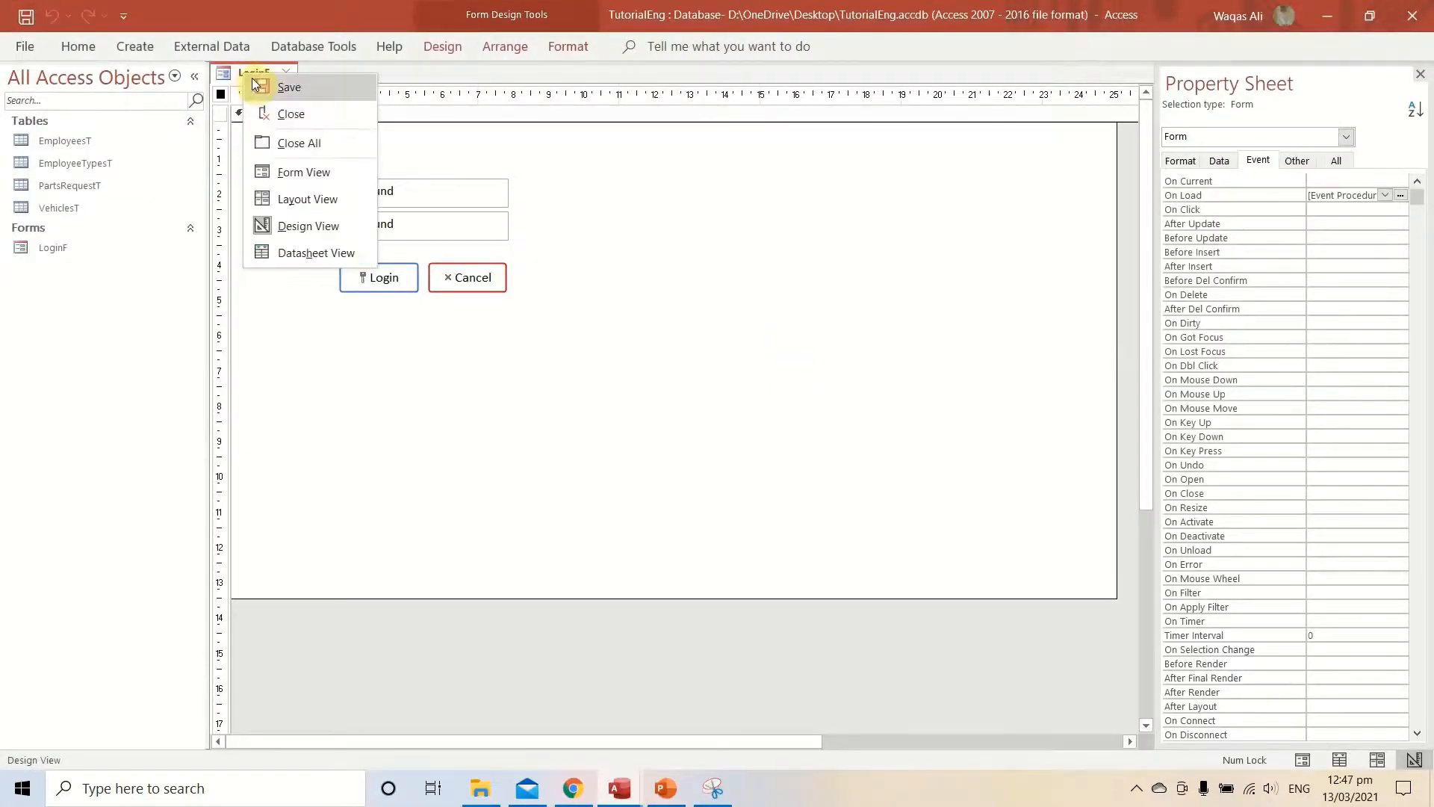
left_click(290, 83)
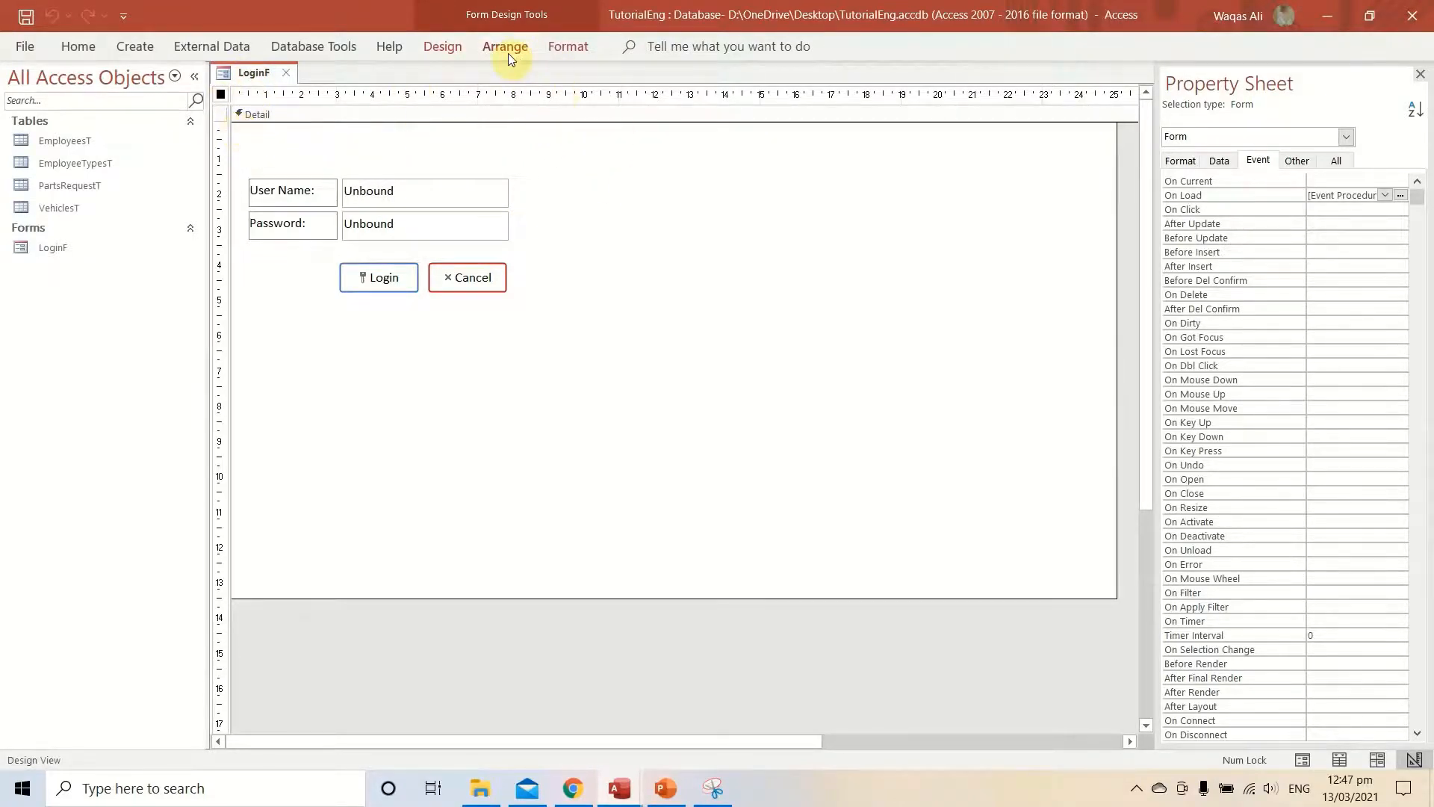
Draw a thin rectangle about 25 cm wide along the upper edge of the Detail section, spanning the form's full width.
left_click(452, 49)
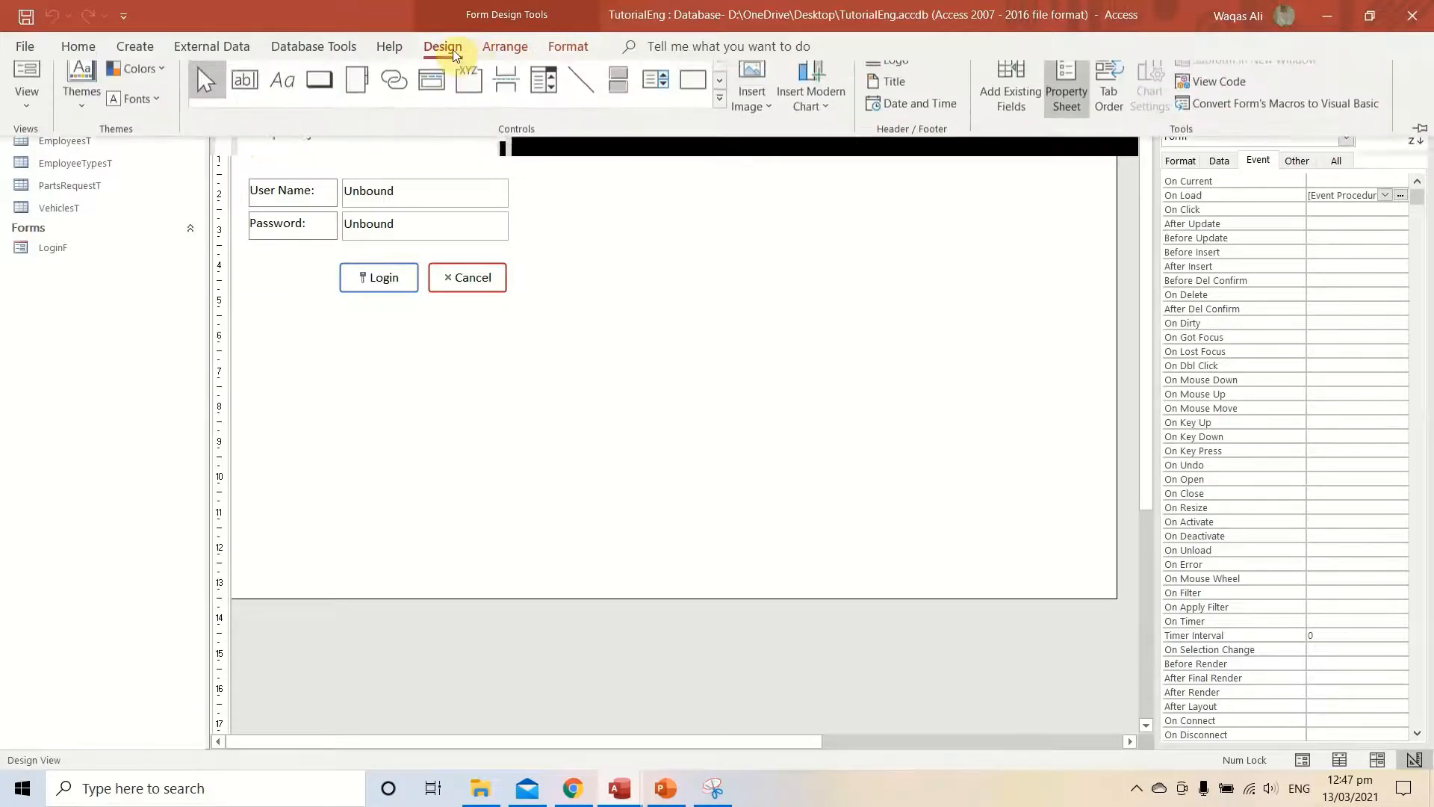
left_click(693, 93)
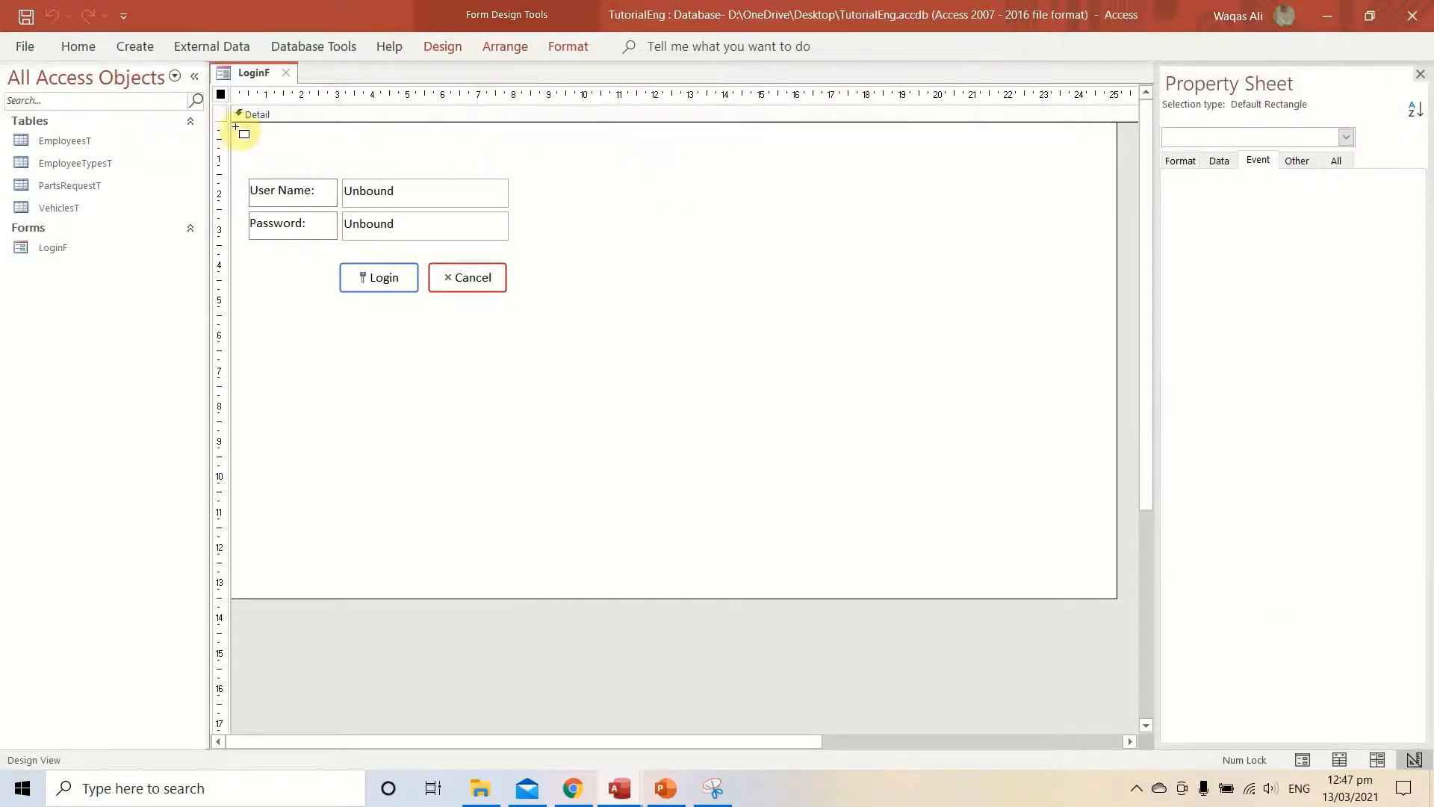
left_click_drag(232, 123, 1117, 133)
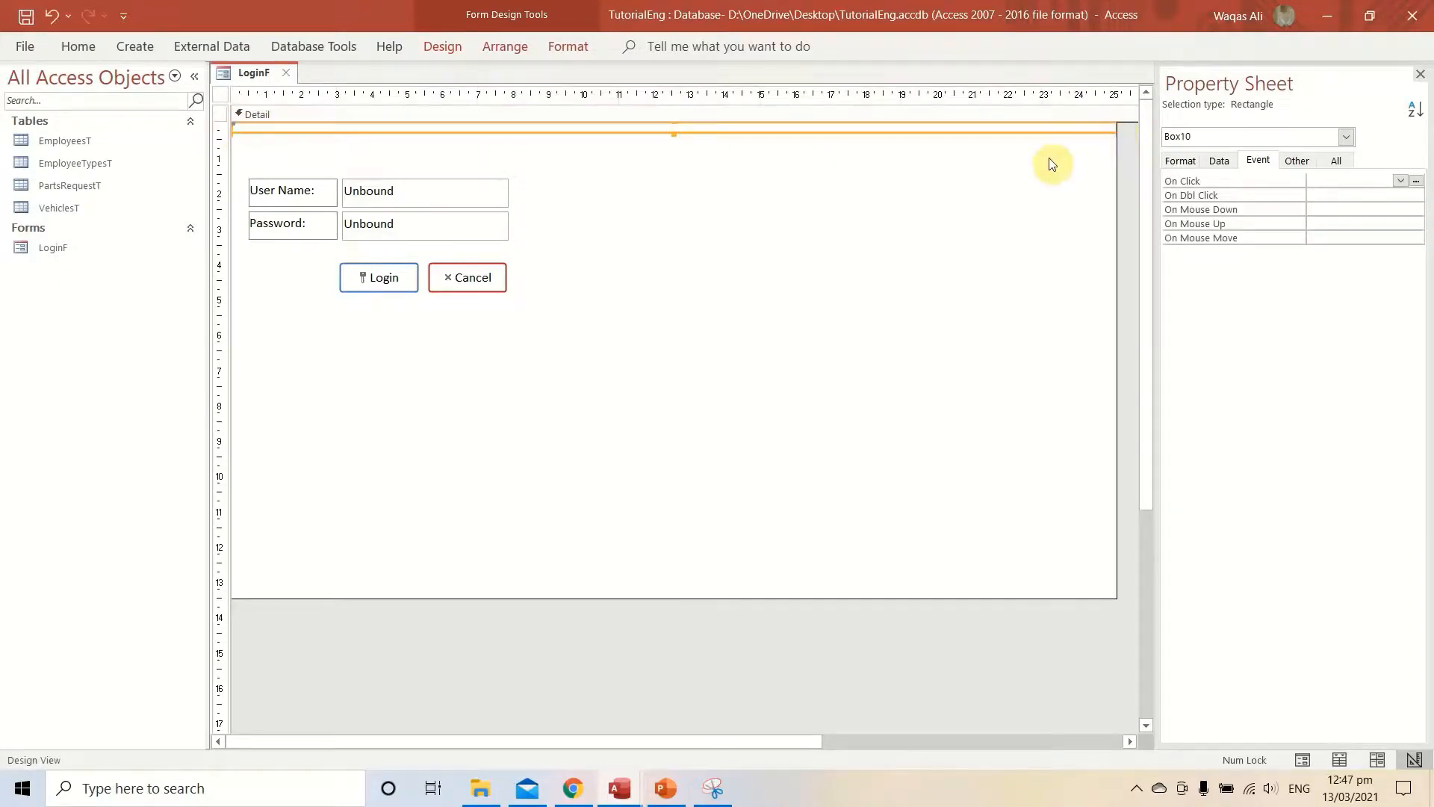
Fill the thin rectangle along the form's upper edge with theme blue and make its outline transparent.
left_click(561, 43)
left_click(879, 79)
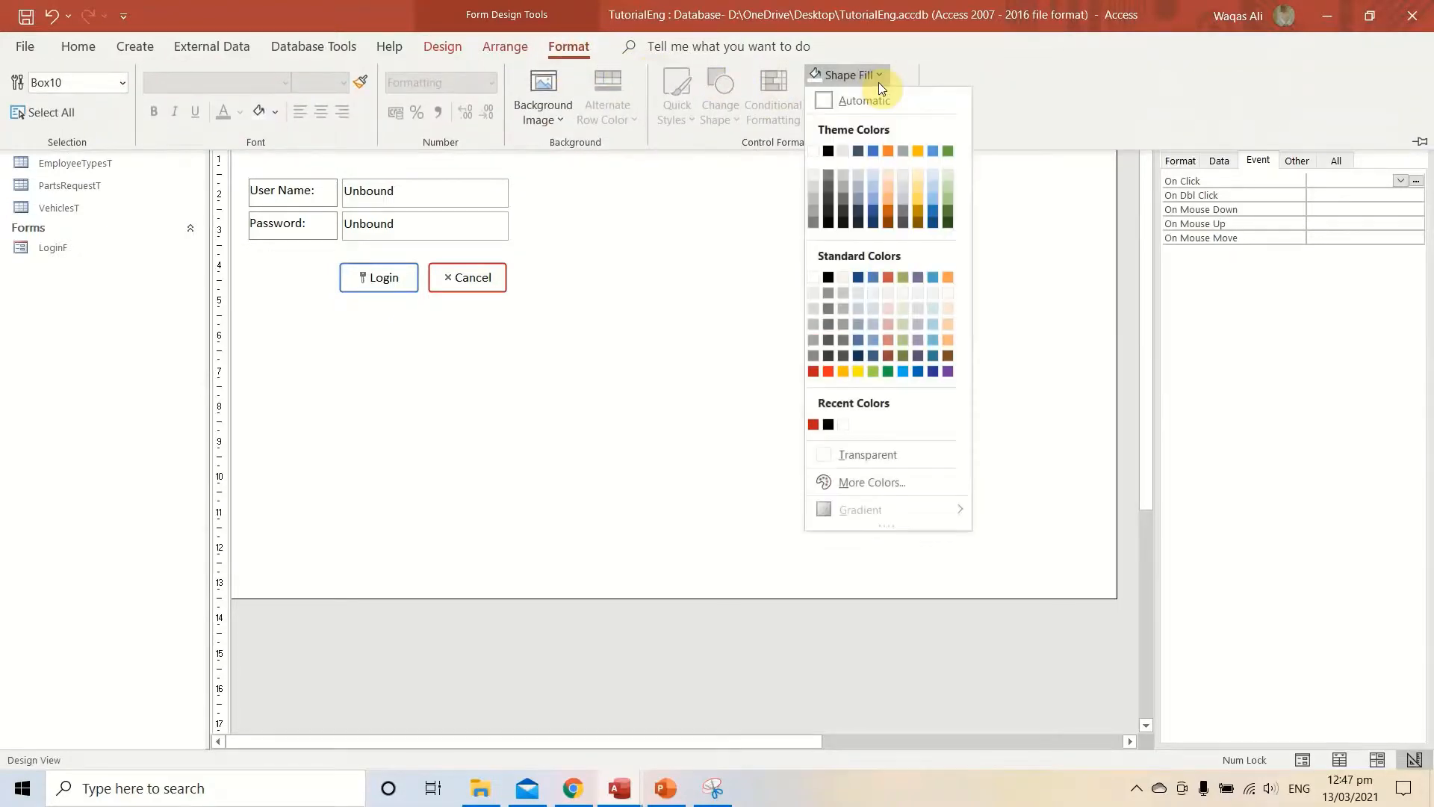
left_click(873, 151)
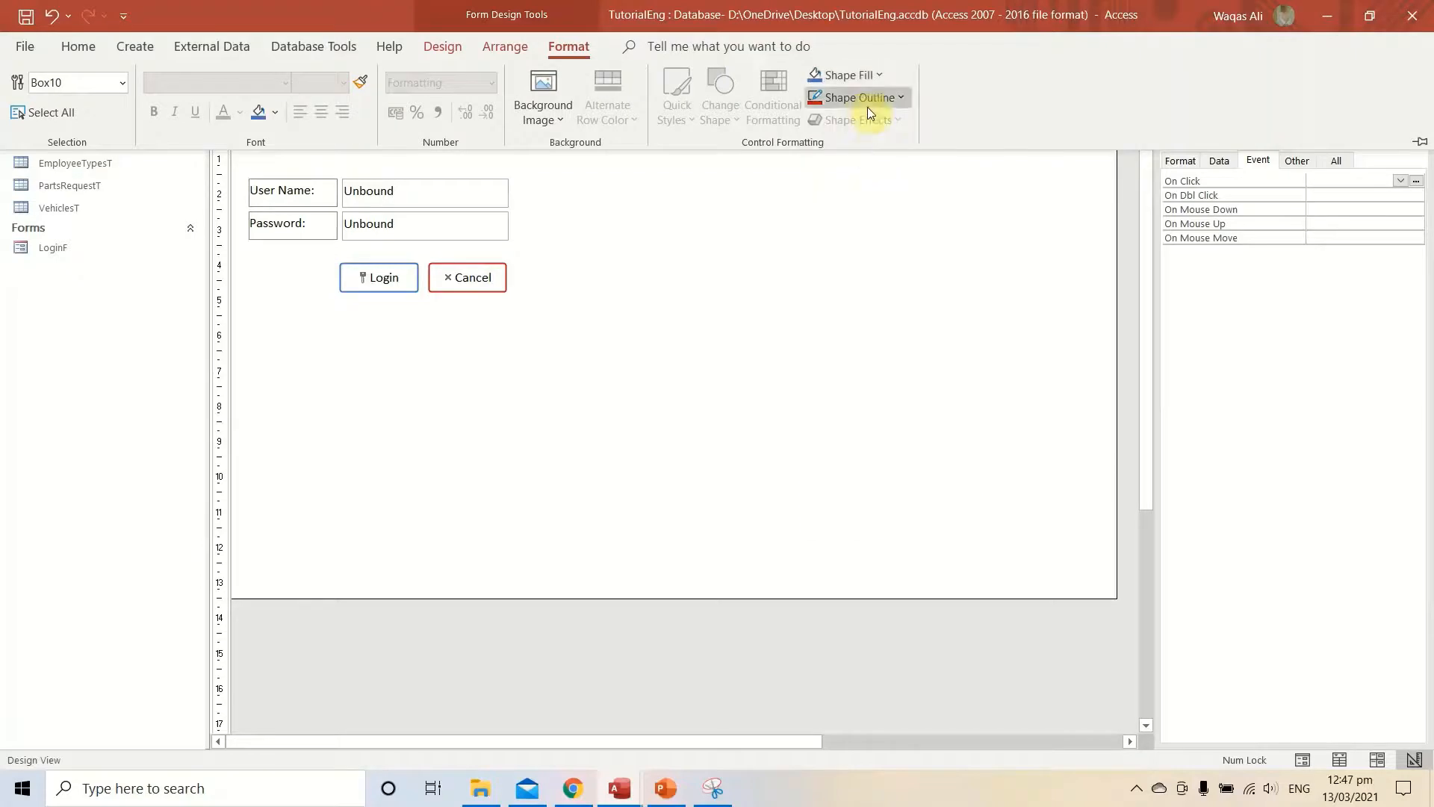
left_click(859, 98)
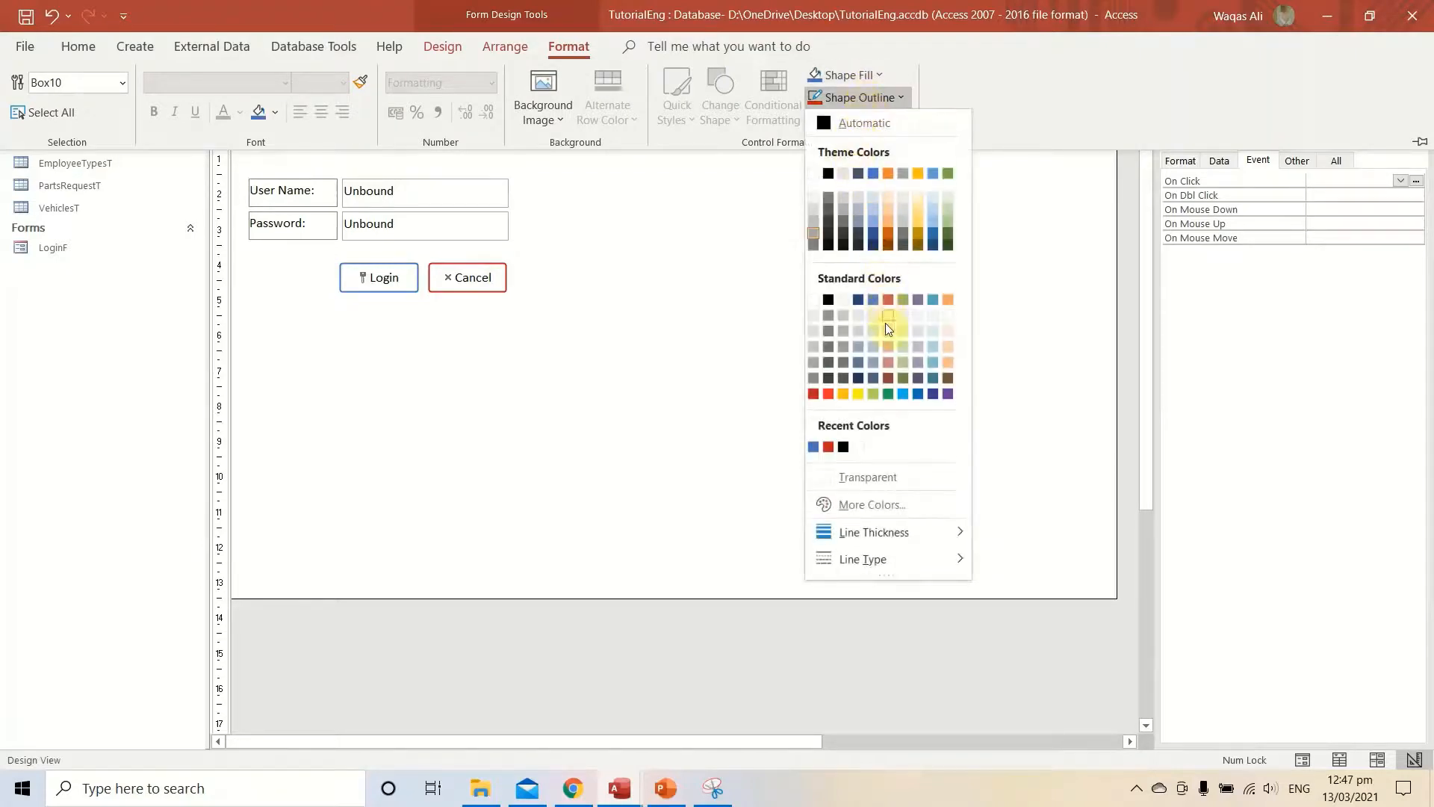
left_click(875, 470)
left_click(697, 314)
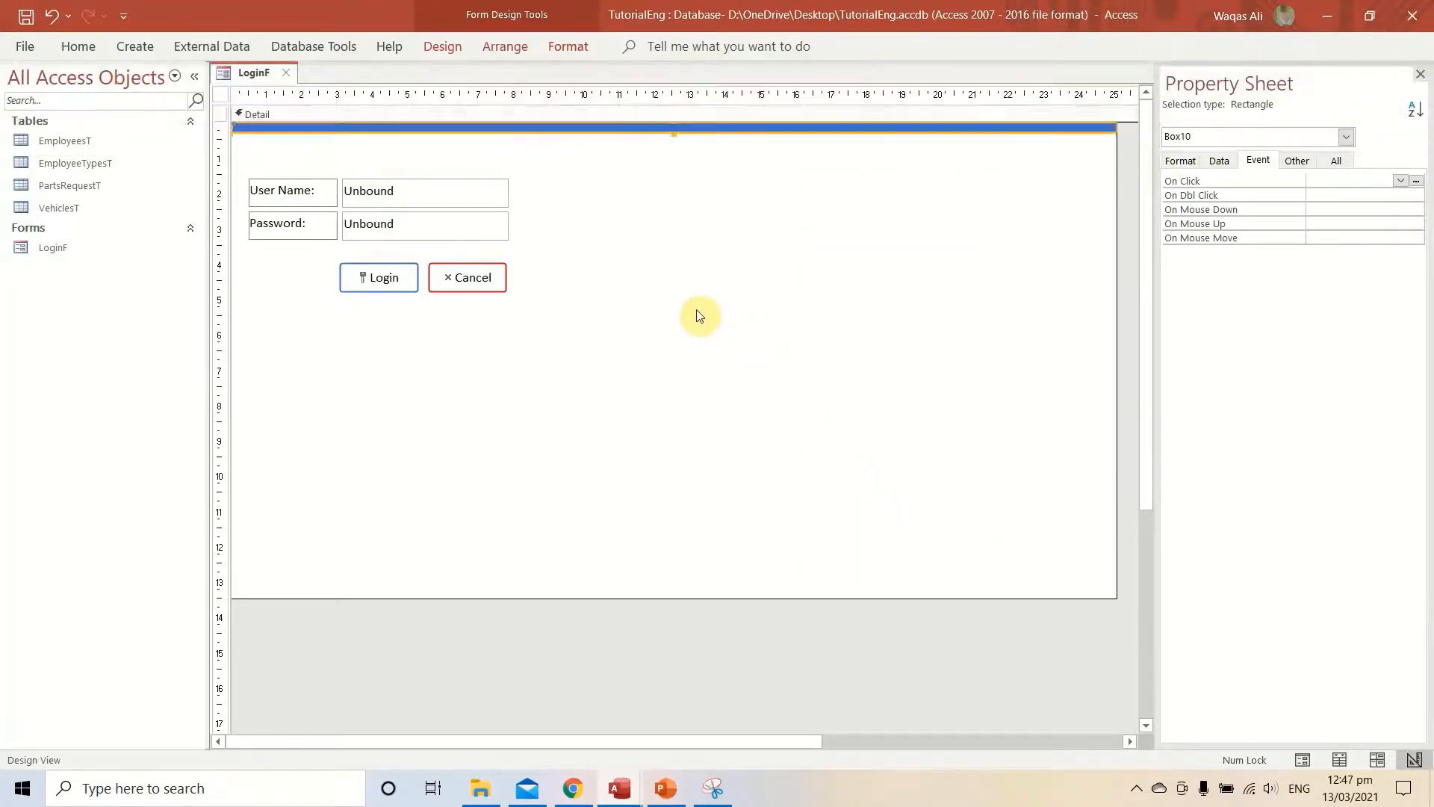
Duplicate the blue bar and place the copy directly beneath the original.
left_click(719, 128)
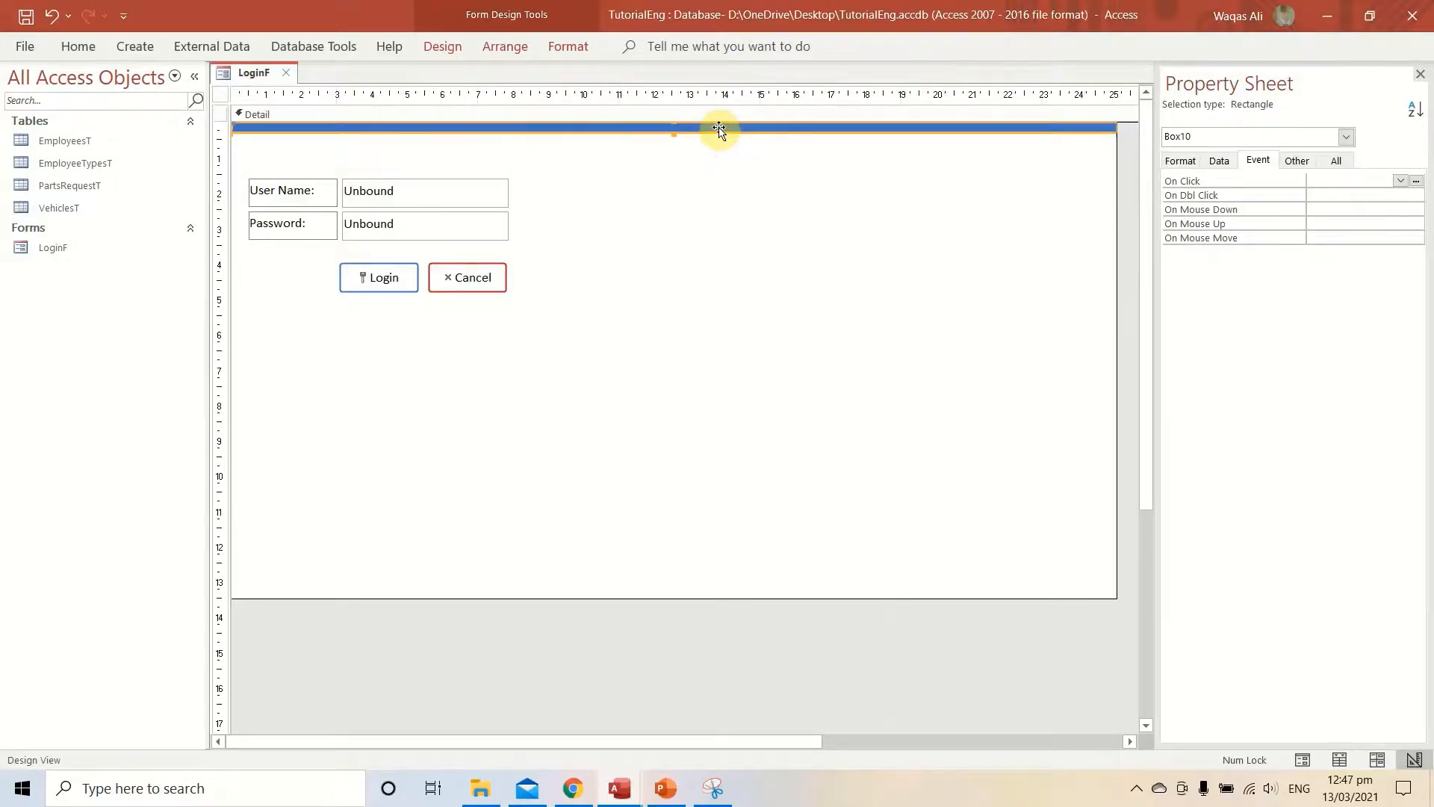
key("ctrl+c")
key("ctrl+v")
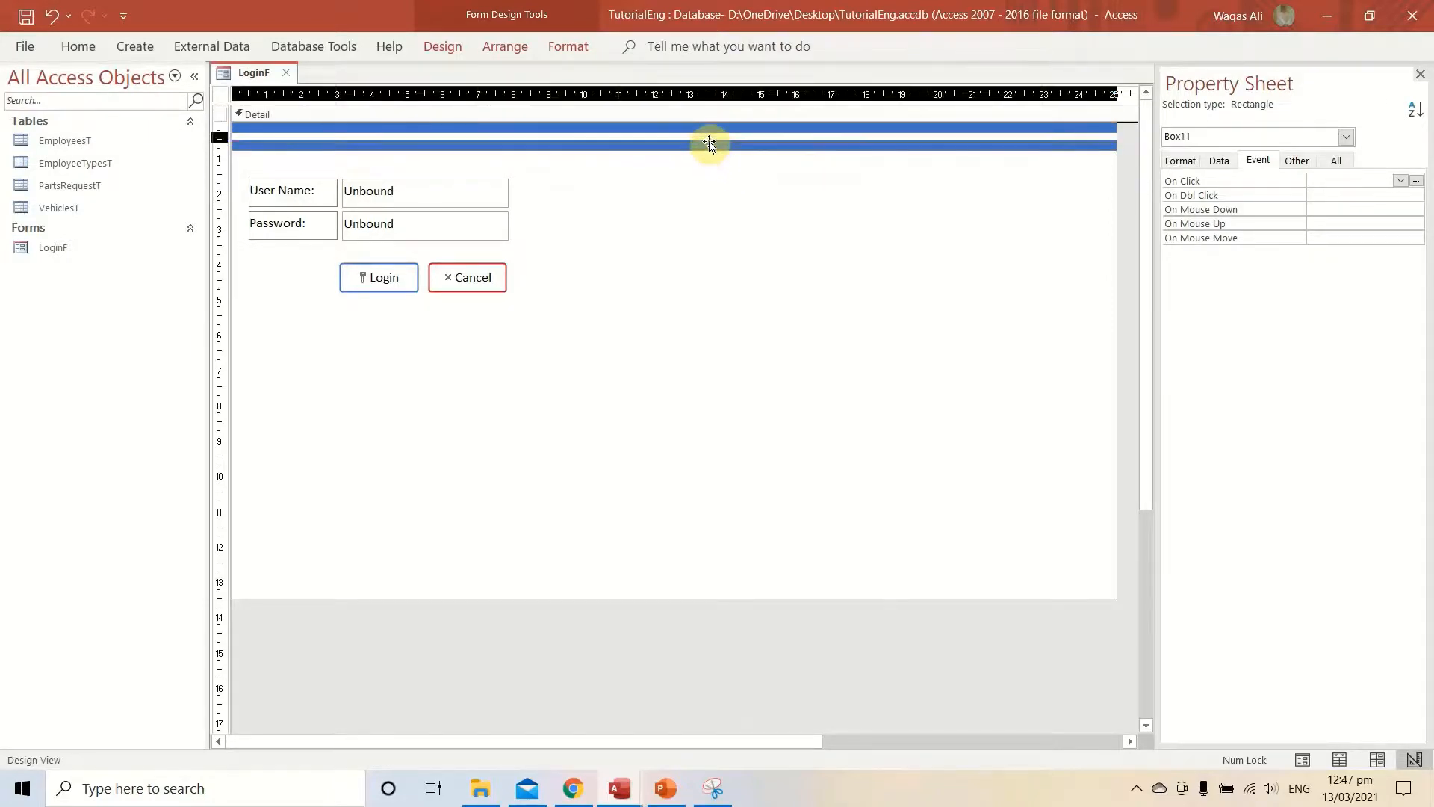
left_click_drag(709, 142, 708, 140)
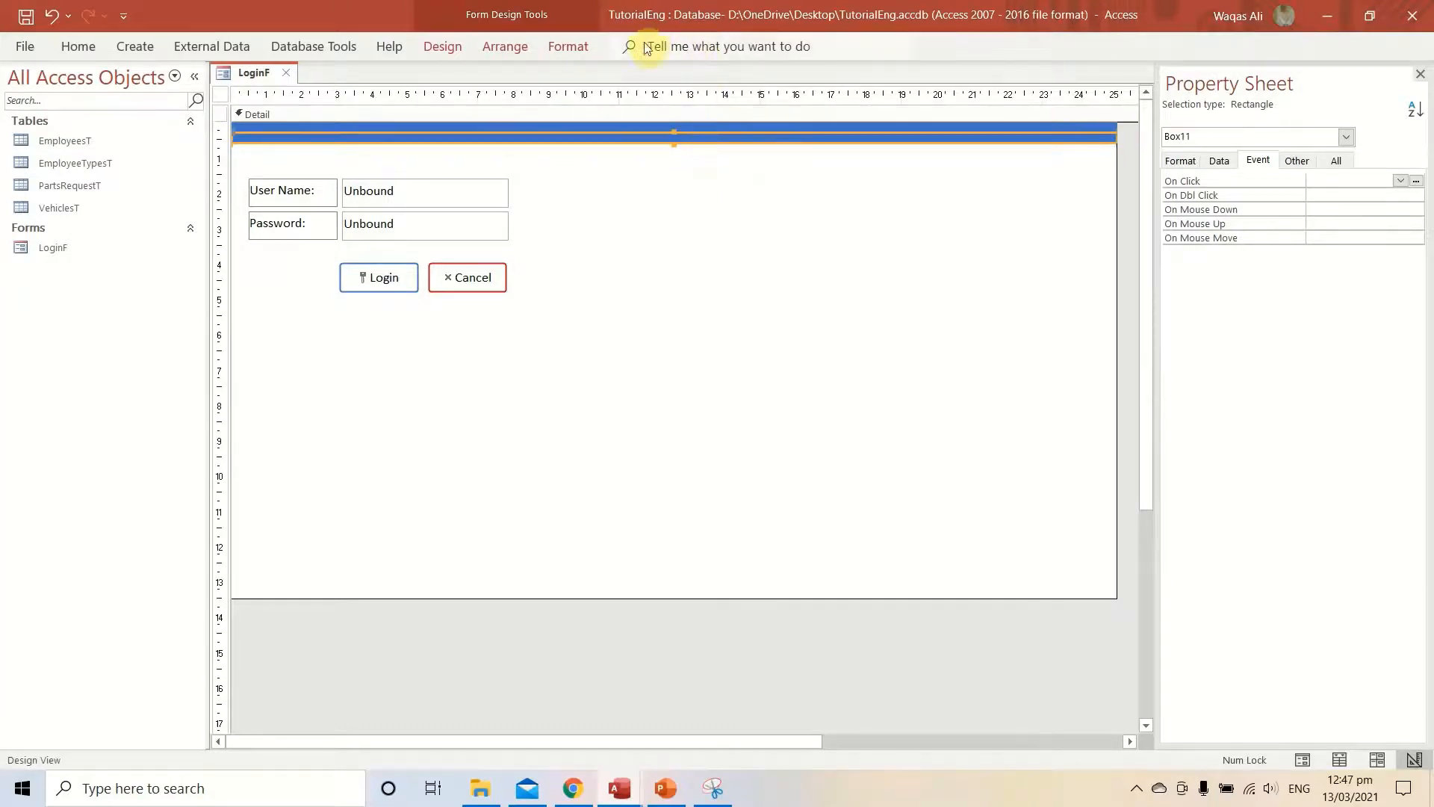
Fill the lower bar with standard green.
left_click(569, 47)
left_click(848, 76)
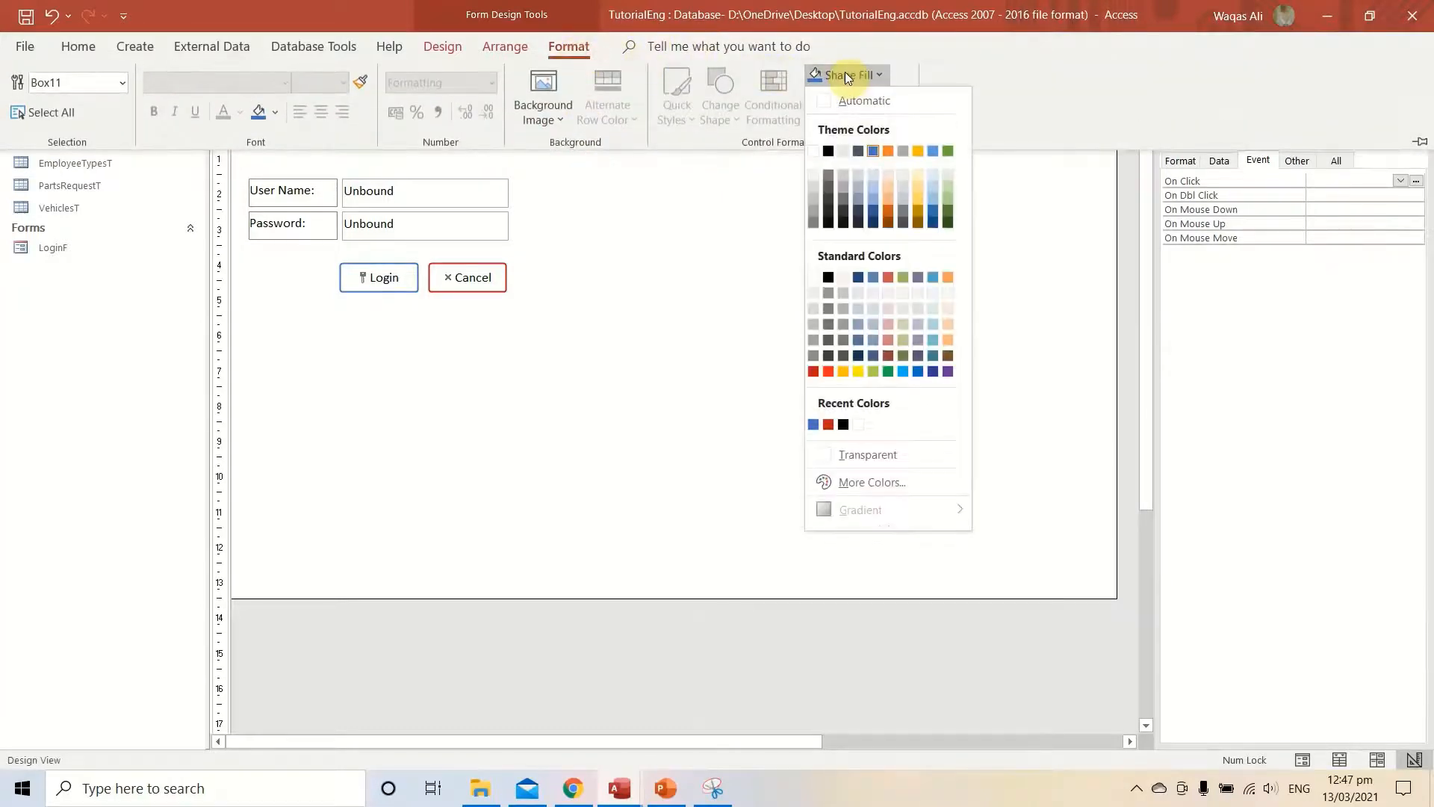
left_click(889, 365)
left_click(713, 199)
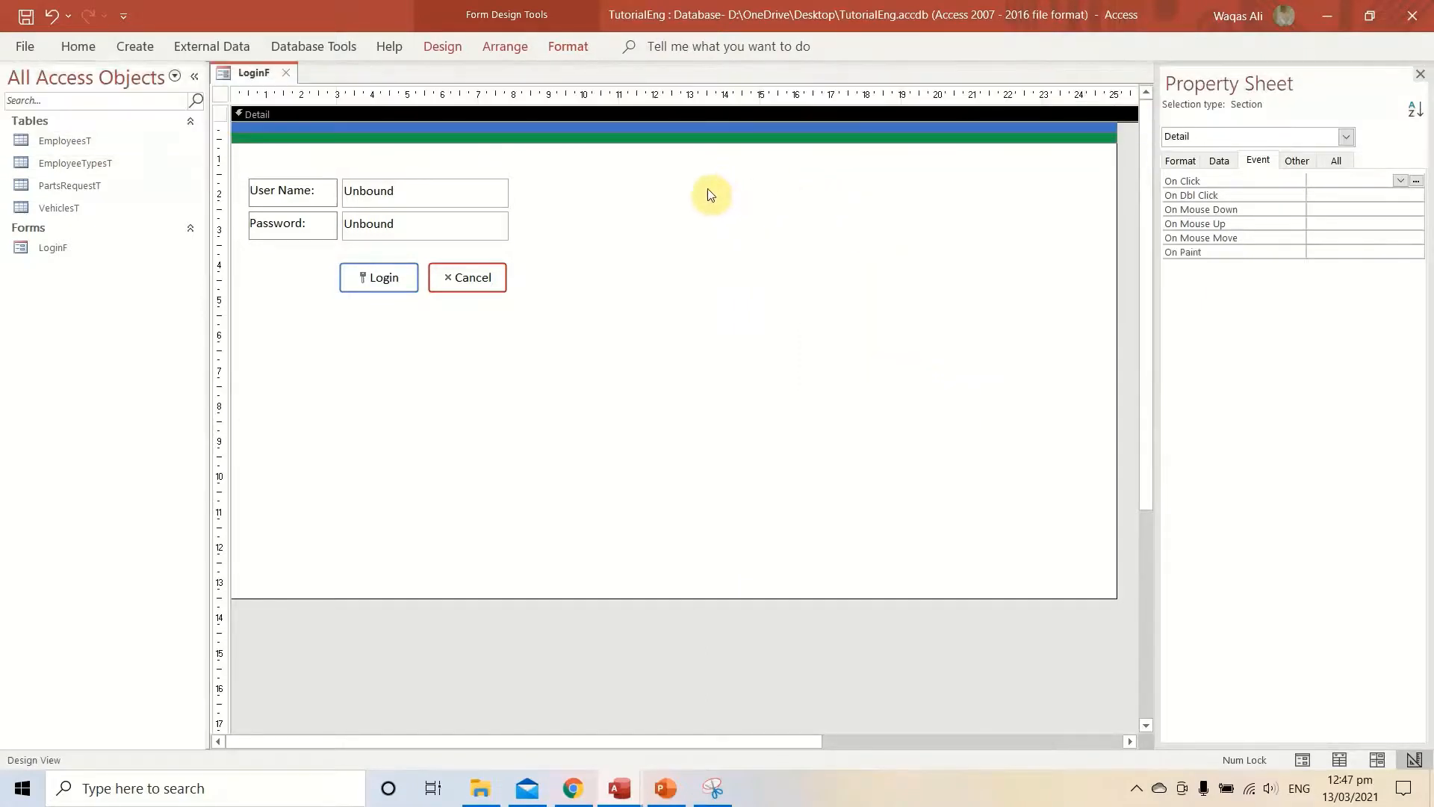
Nudge the green bar up so it slightly overlaps the blue bar above it.
left_click(704, 129)
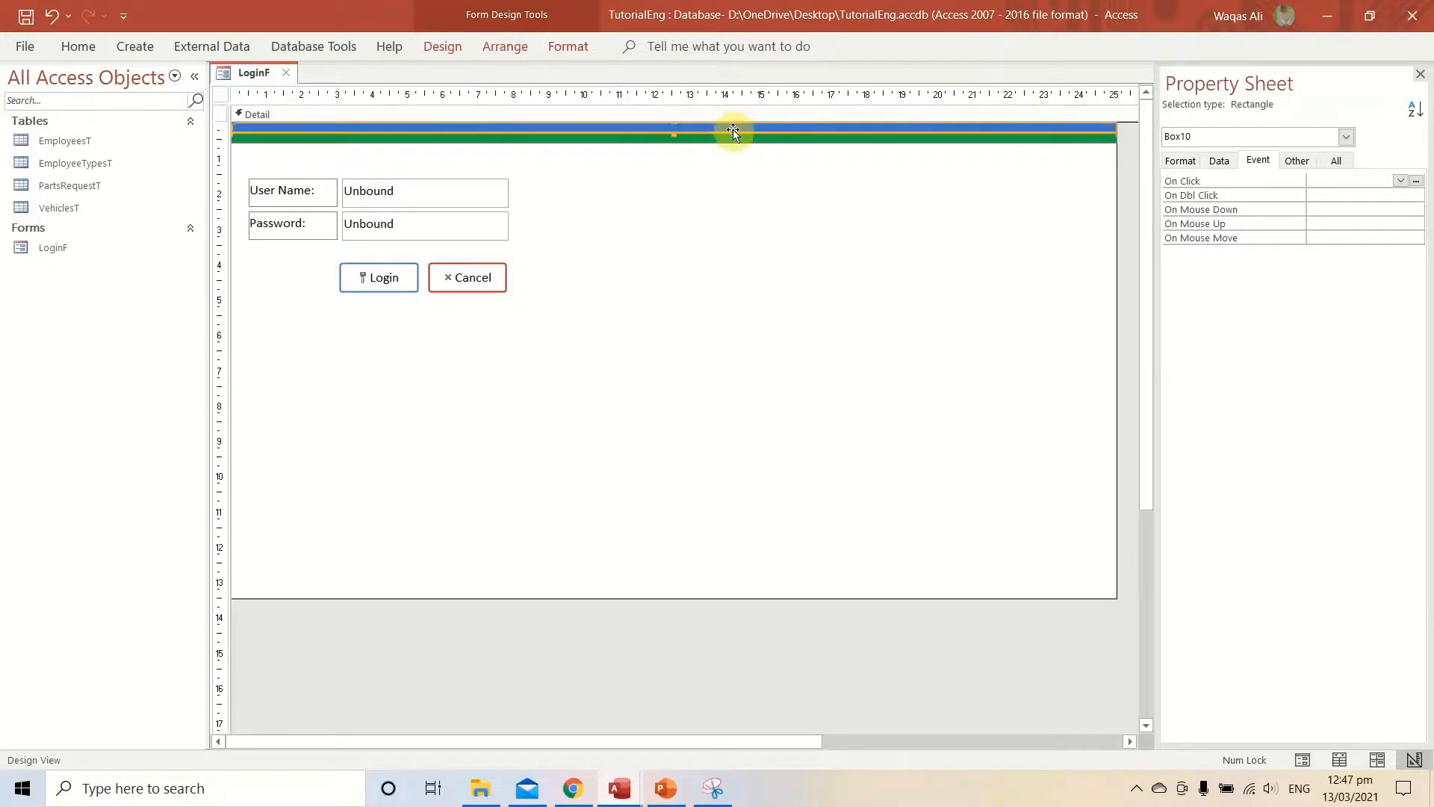
left_click(734, 139)
key("Up")
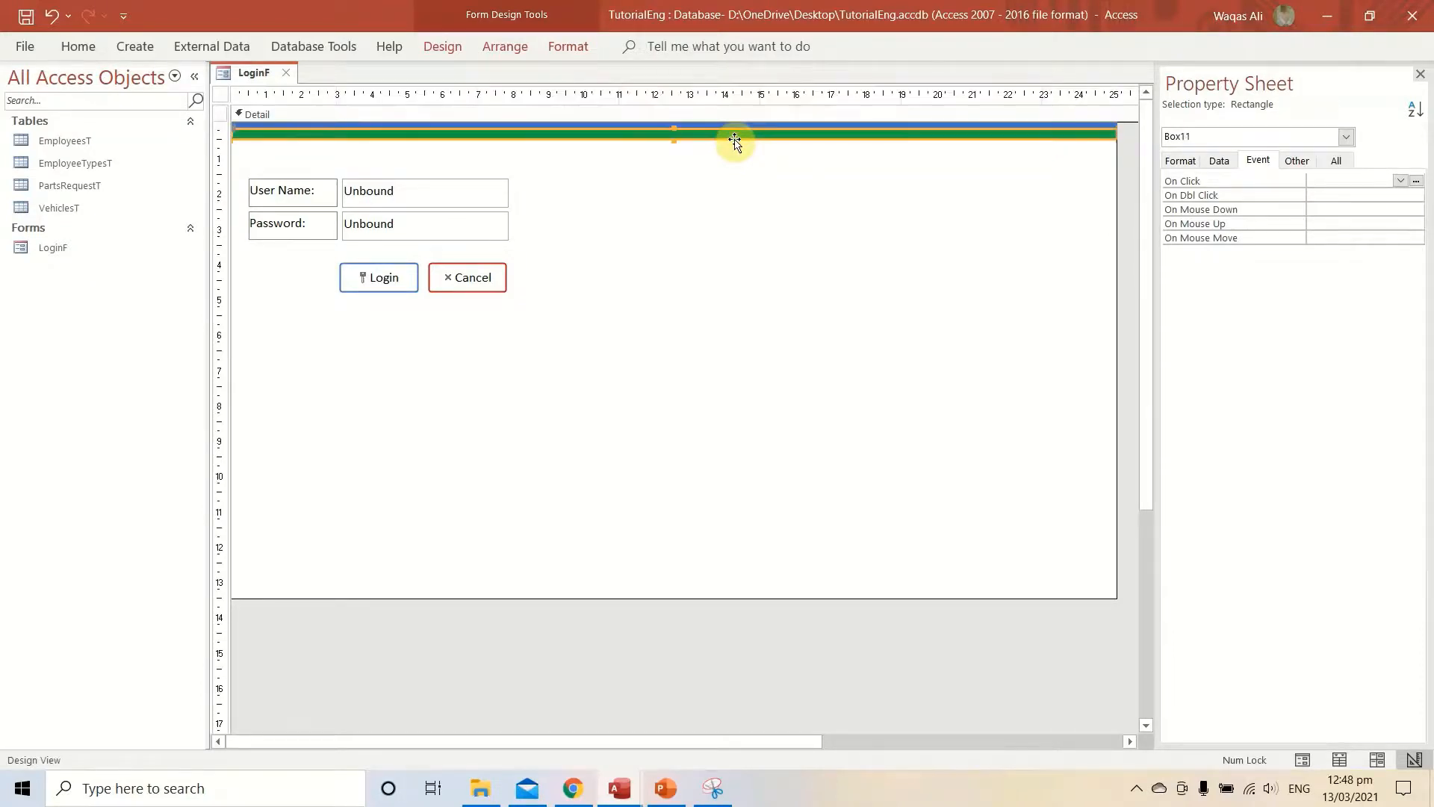
left_click(825, 181)
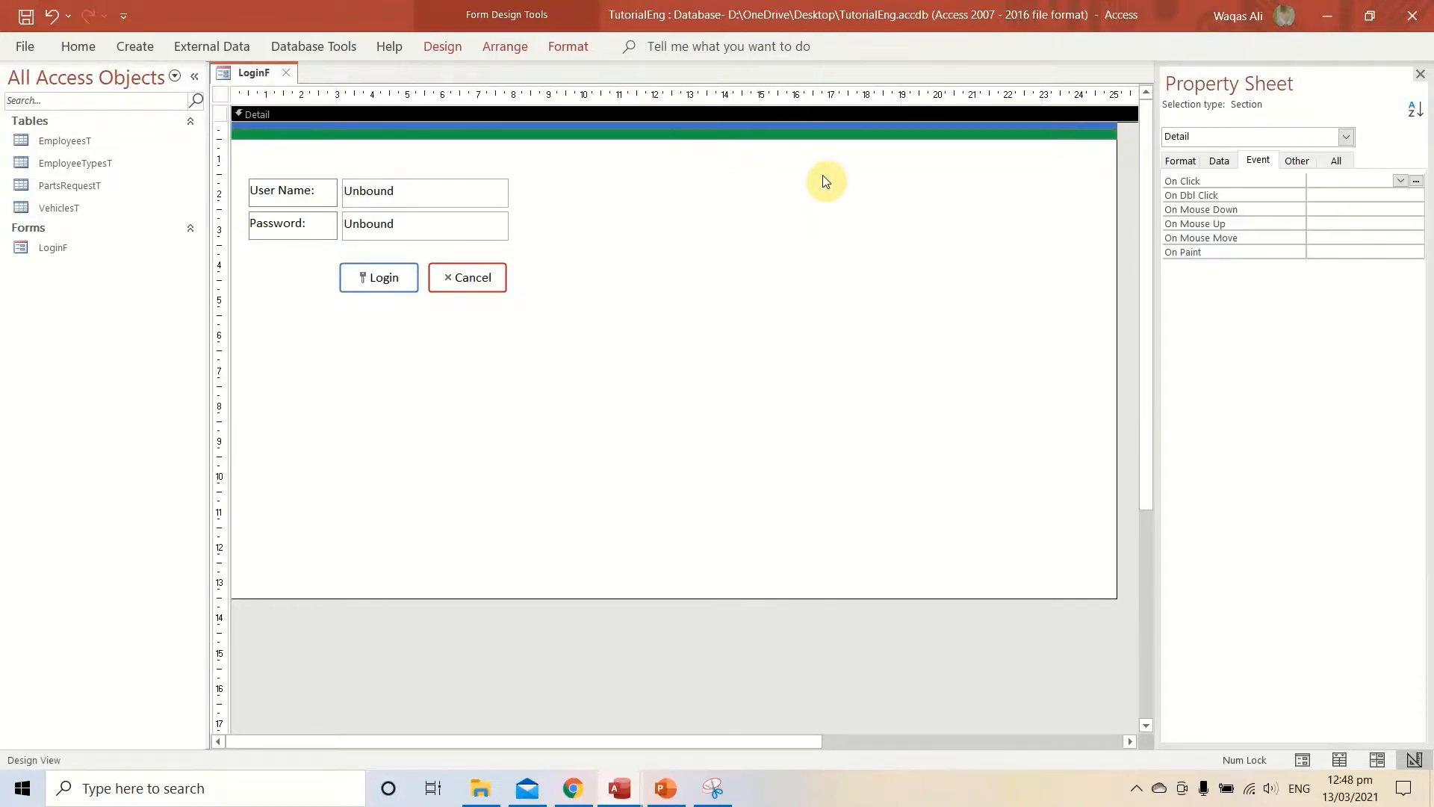
Preview LoginF in Form View and compare the bars' width in the restored and maximized window.
right_click(233, 74)
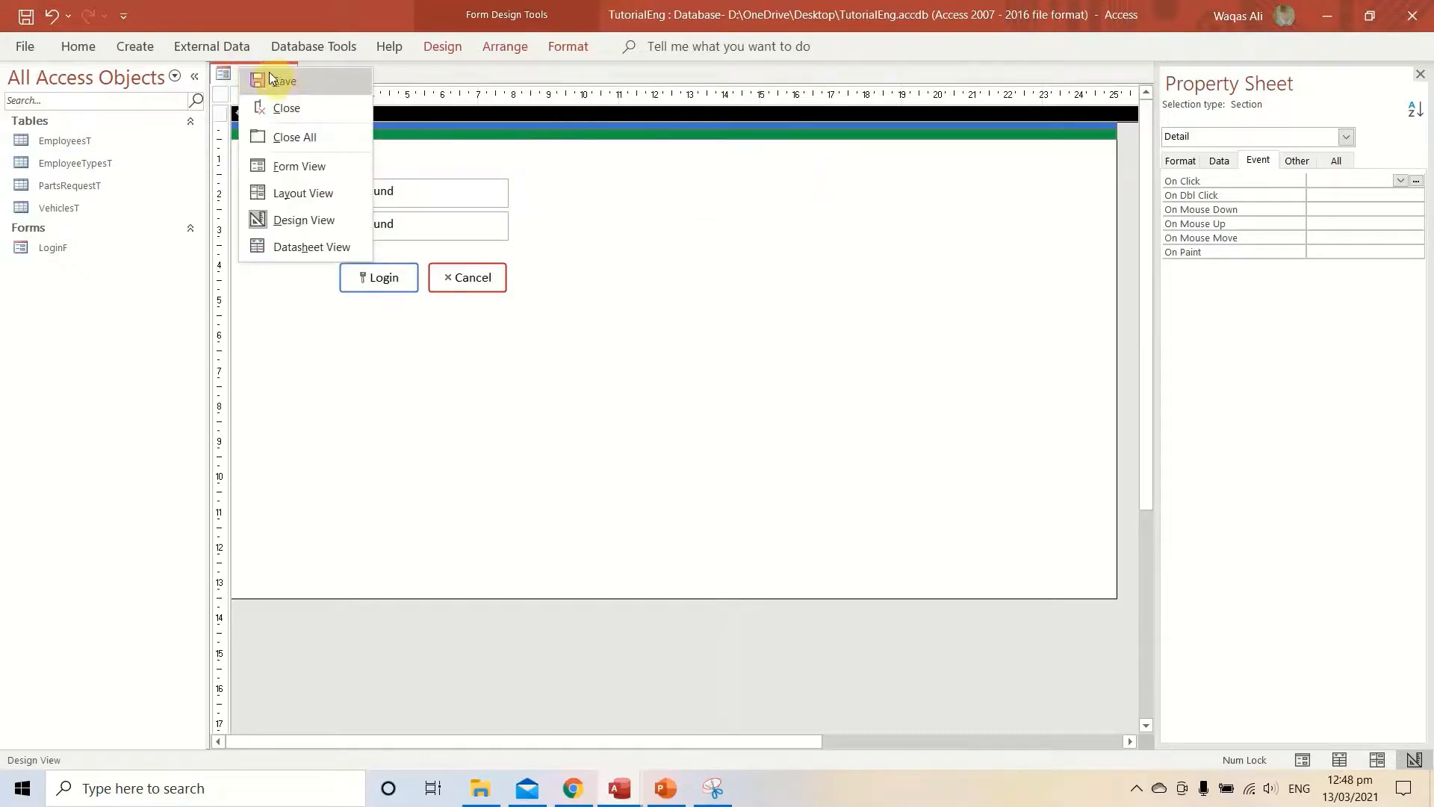
left_click(232, 77)
right_click(231, 75)
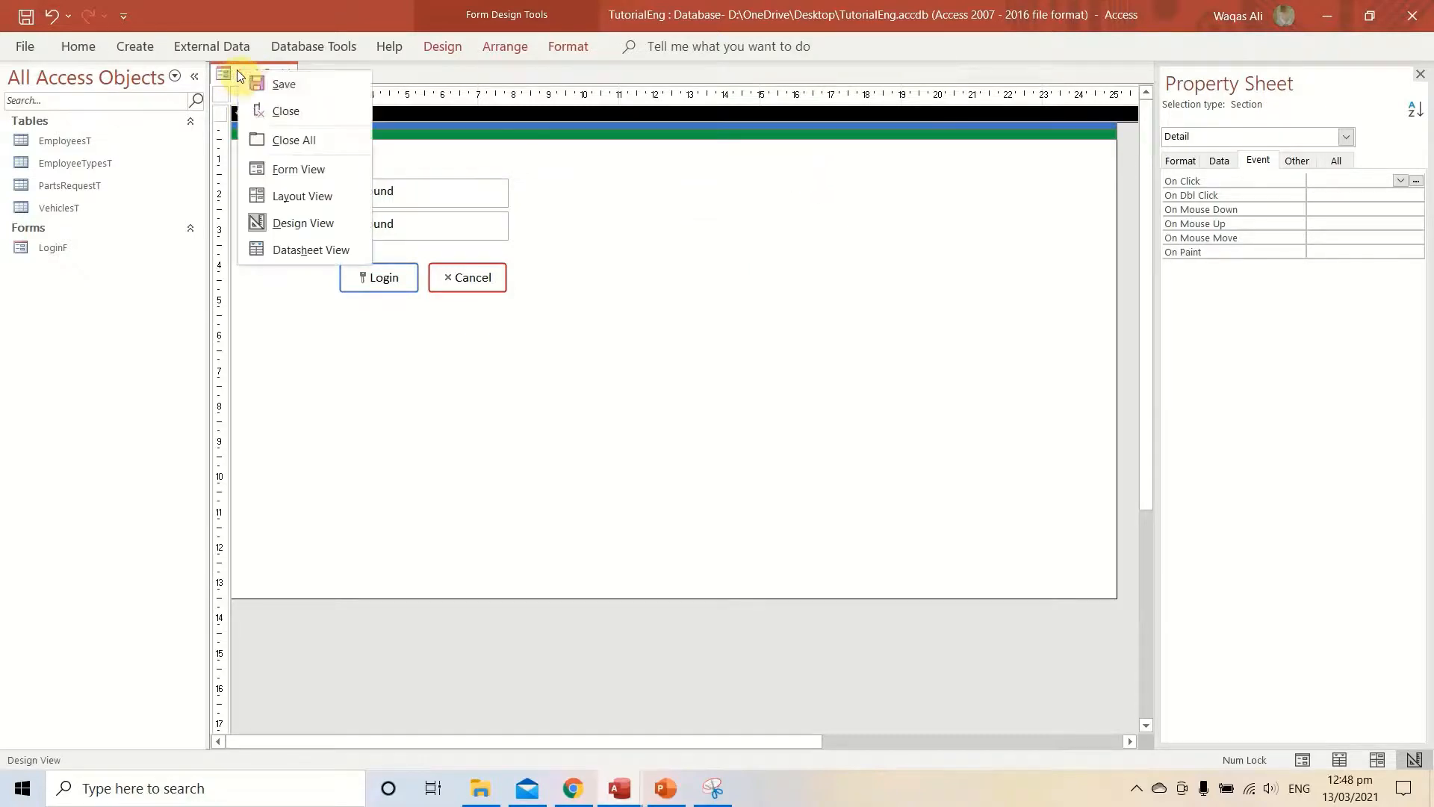
left_click(283, 176)
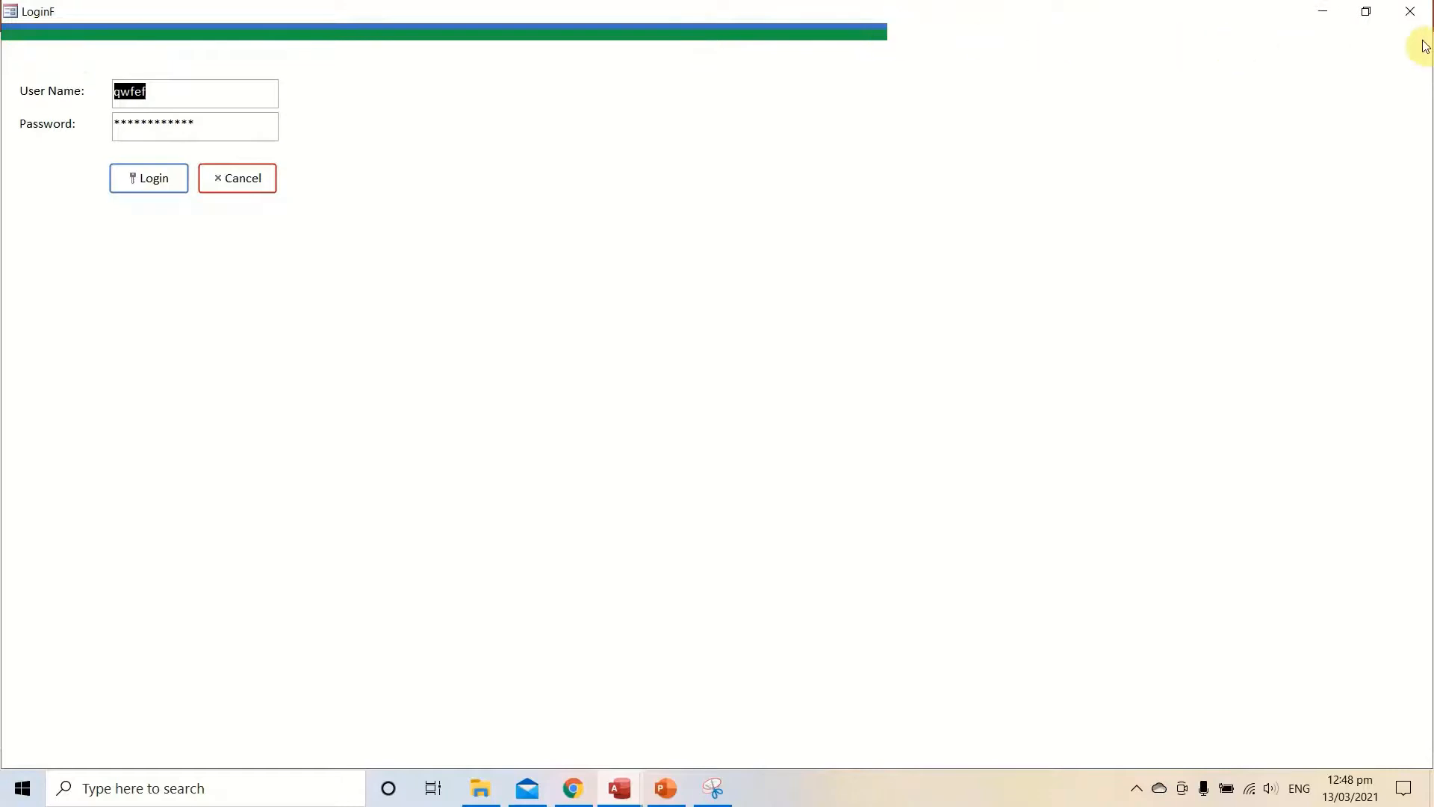
left_click(1367, 12)
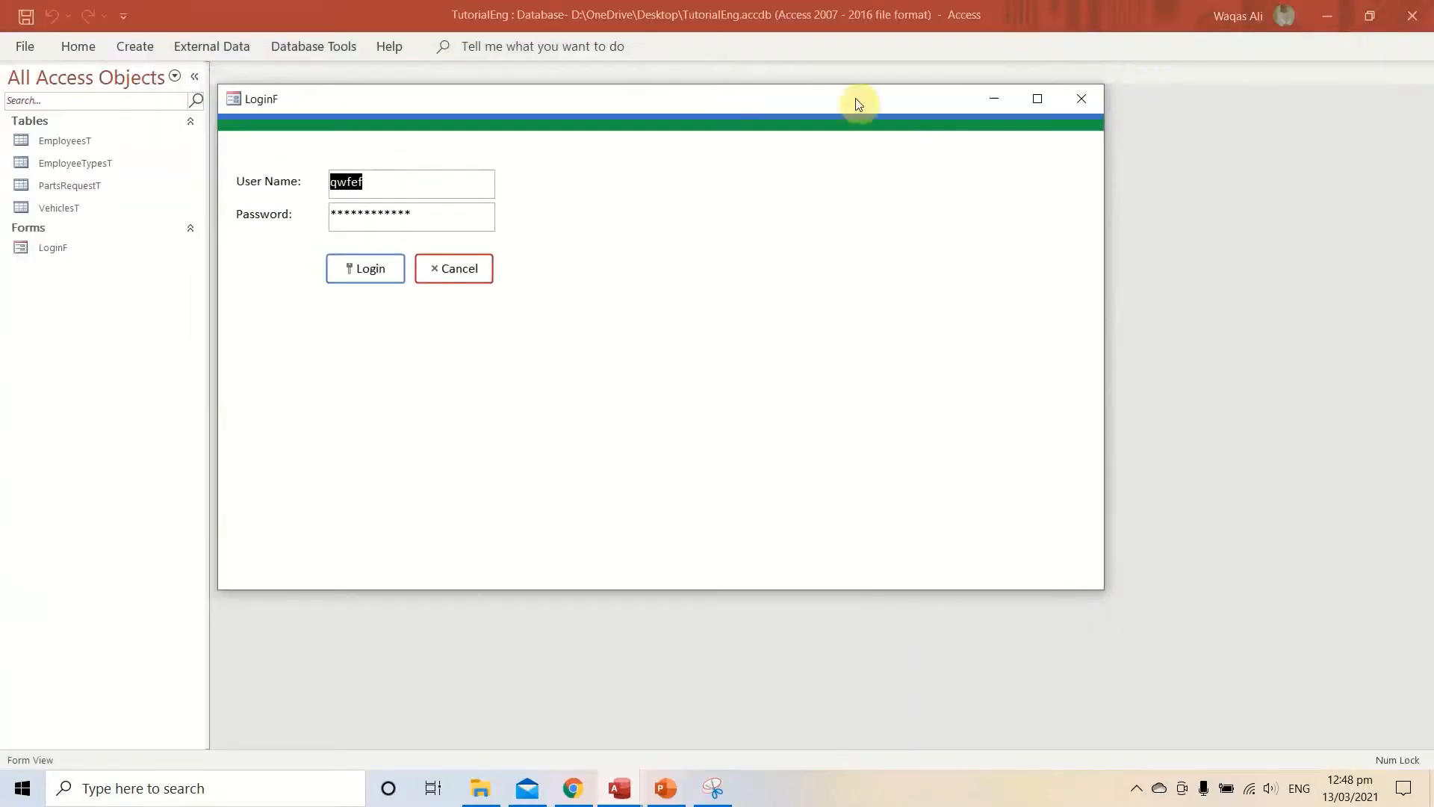
left_click_drag(648, 104, 688, 134)
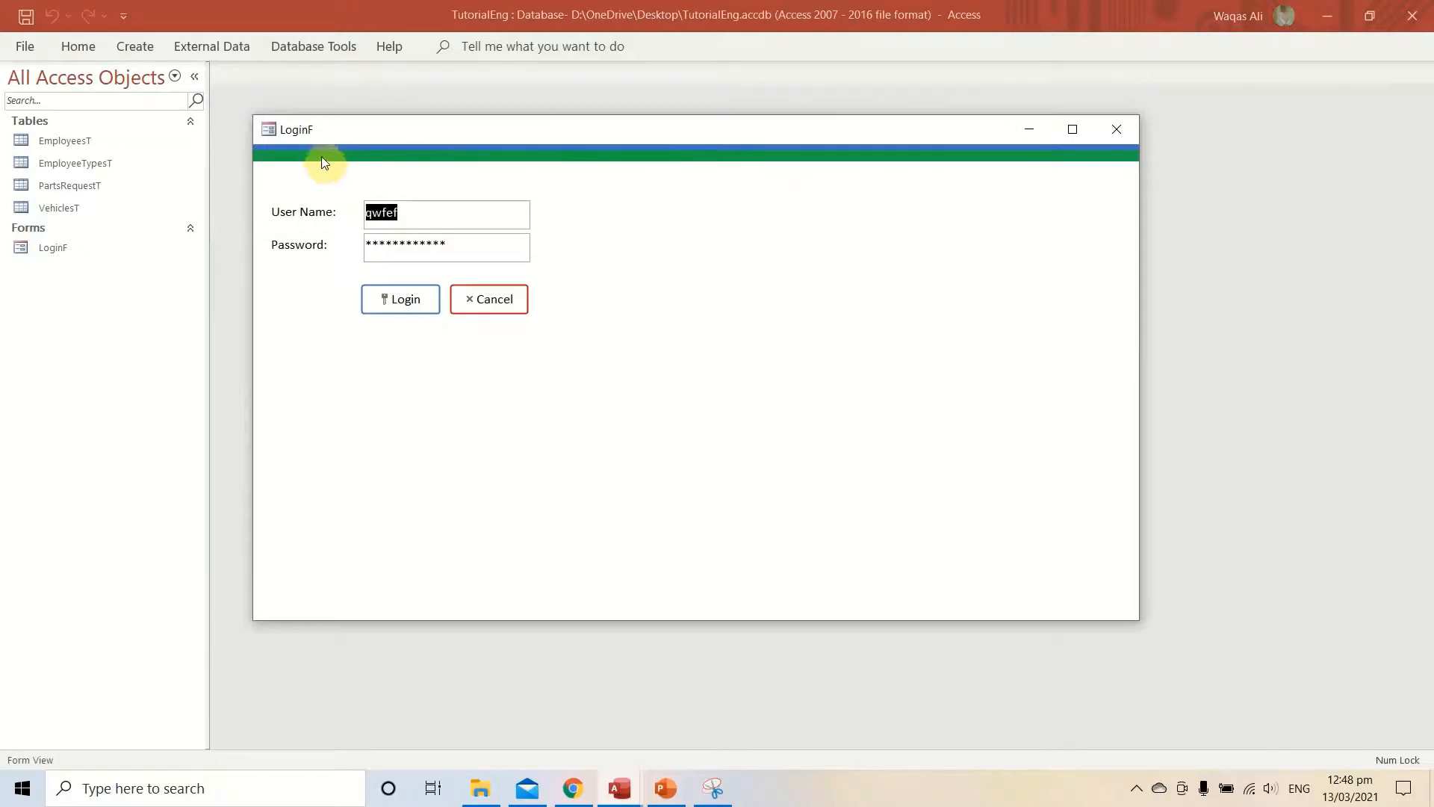
left_click(1073, 129)
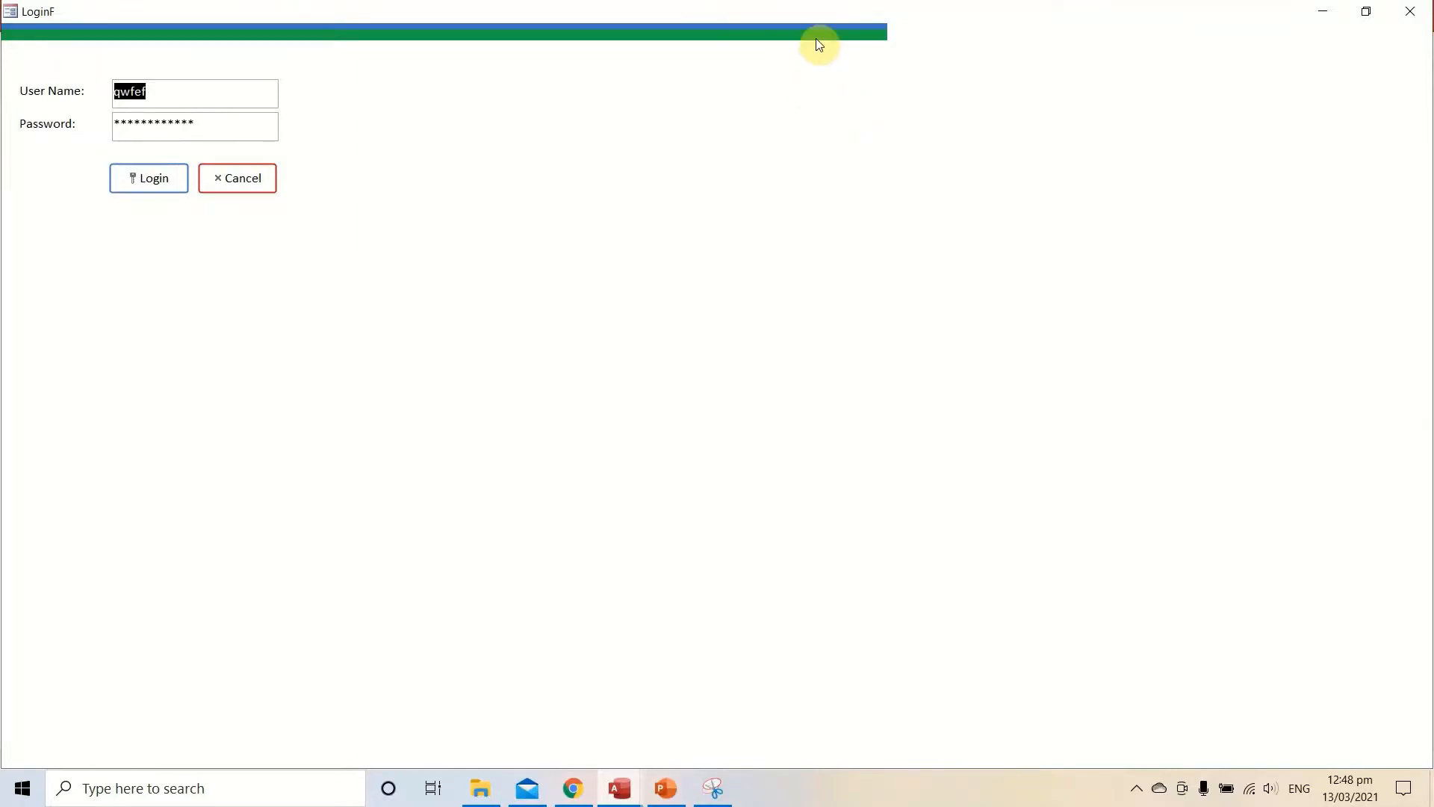
Return LoginF to Design View and set the Horizontal Anchor of the blue and green bars to Both.
right_click(746, 152)
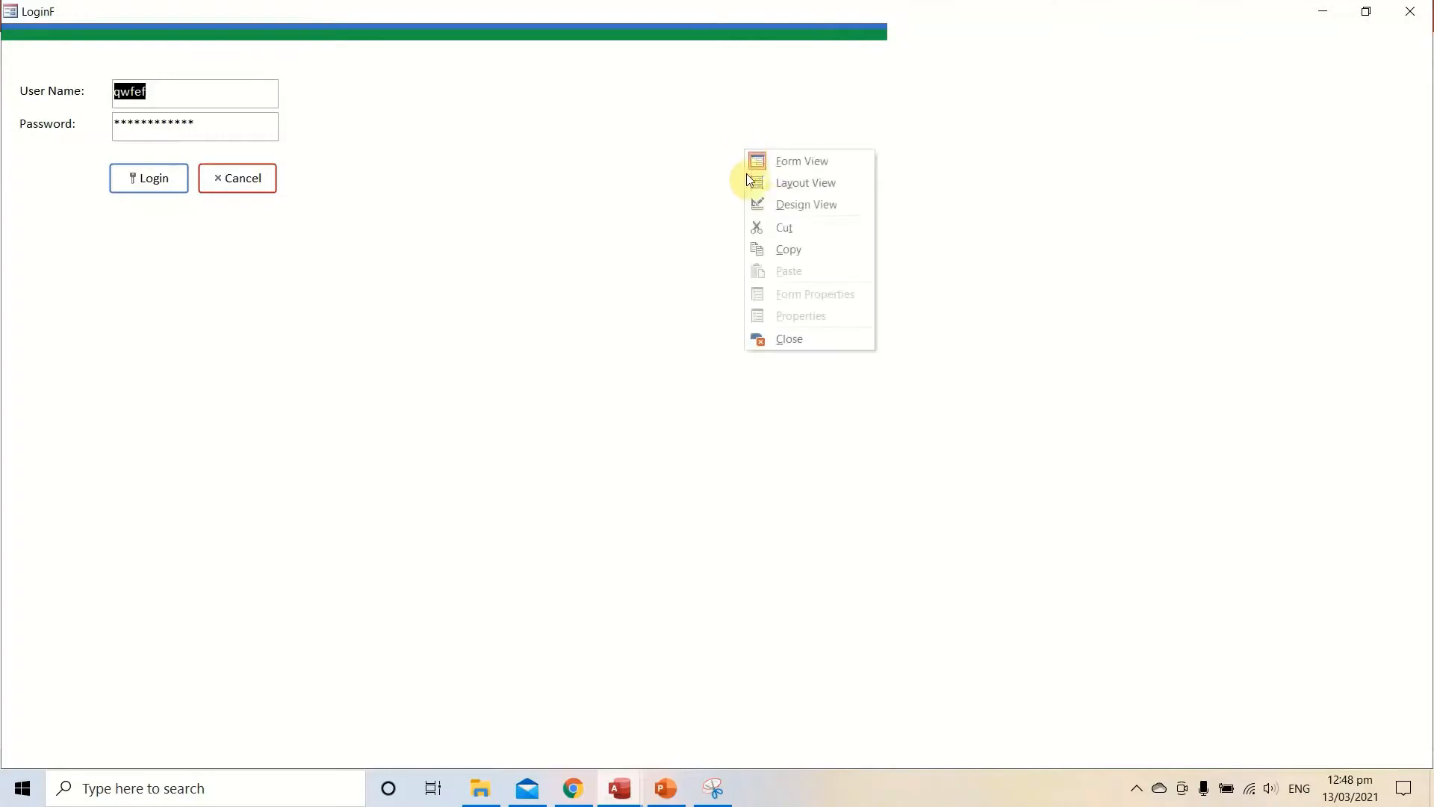
left_click(776, 206)
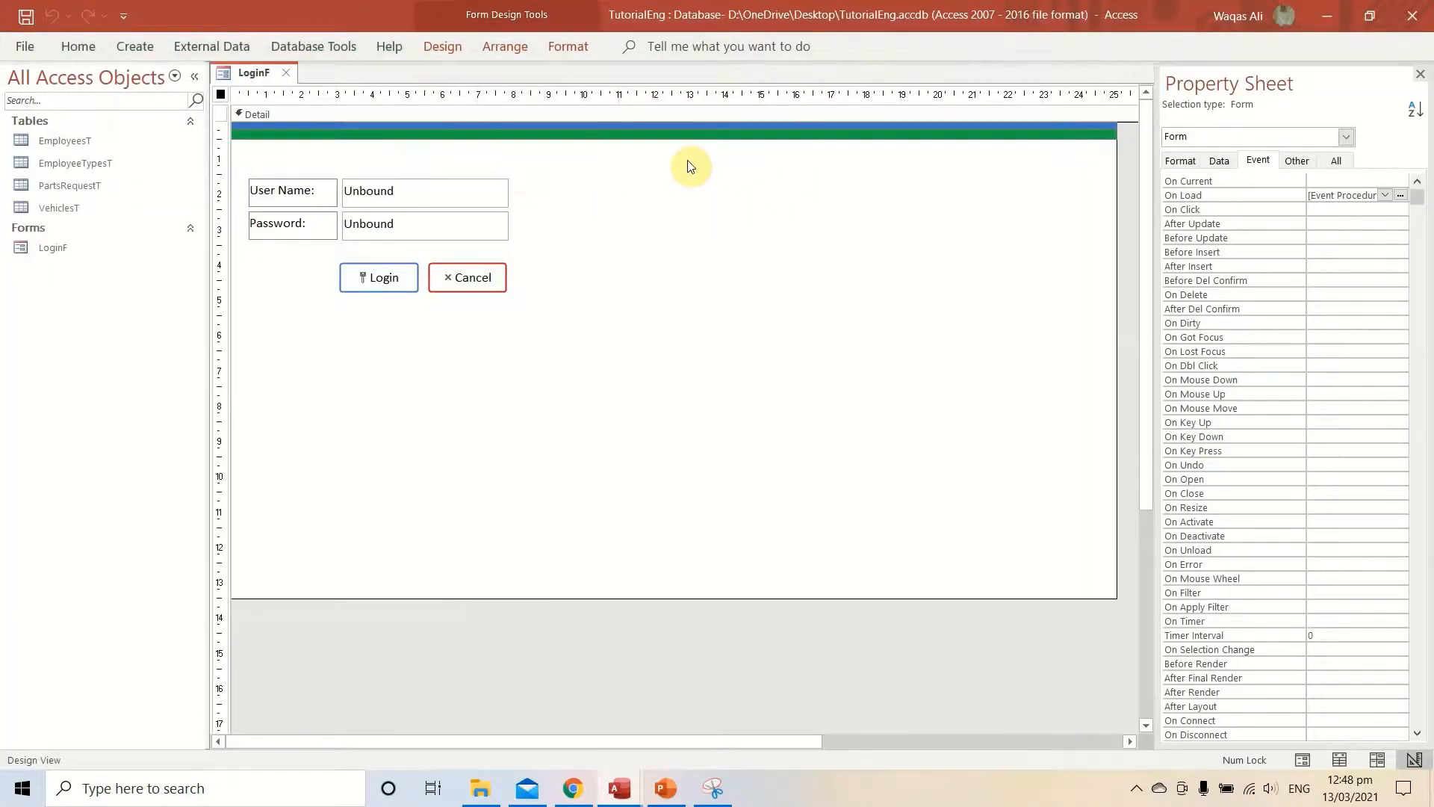
left_click_drag(724, 167, 712, 115)
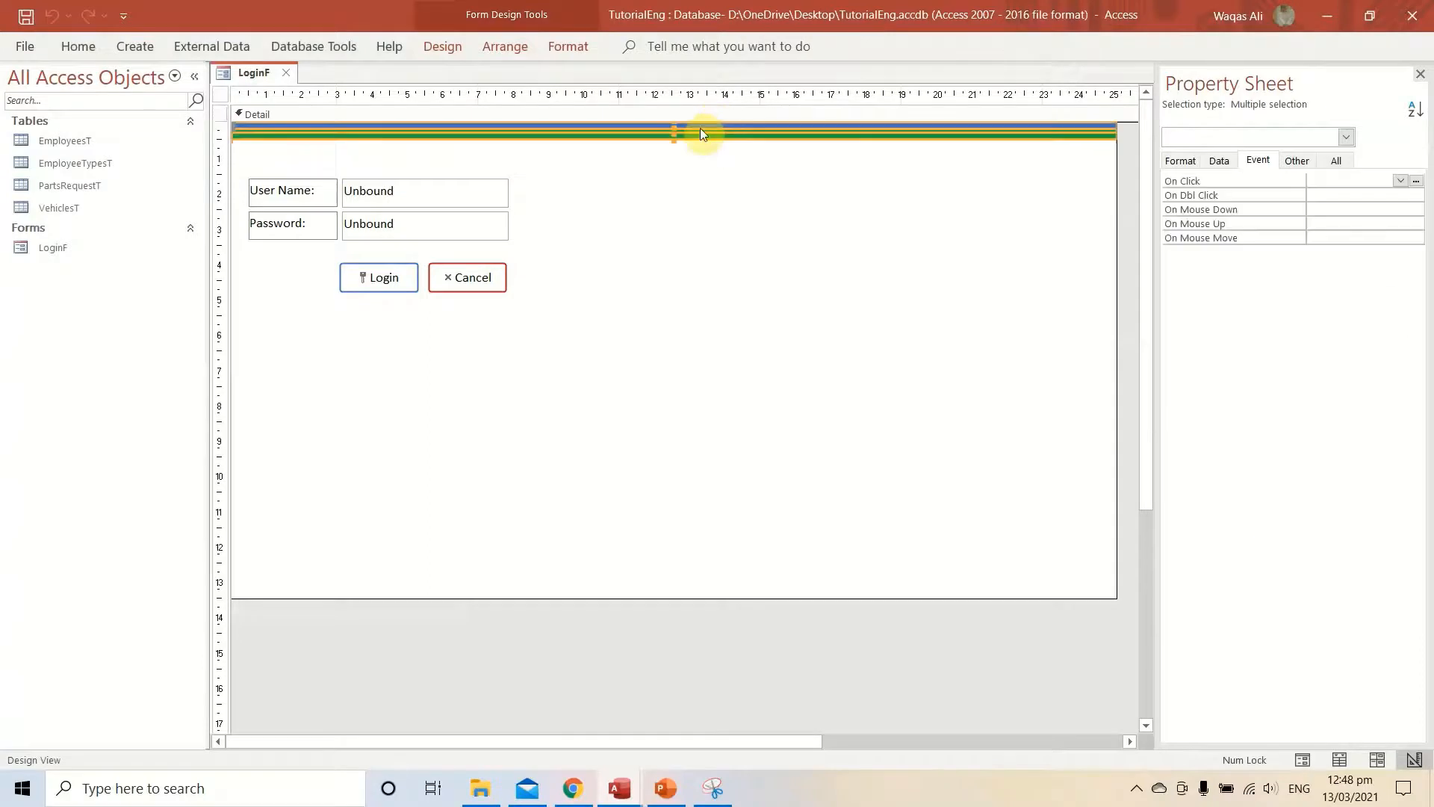
left_click(1179, 160)
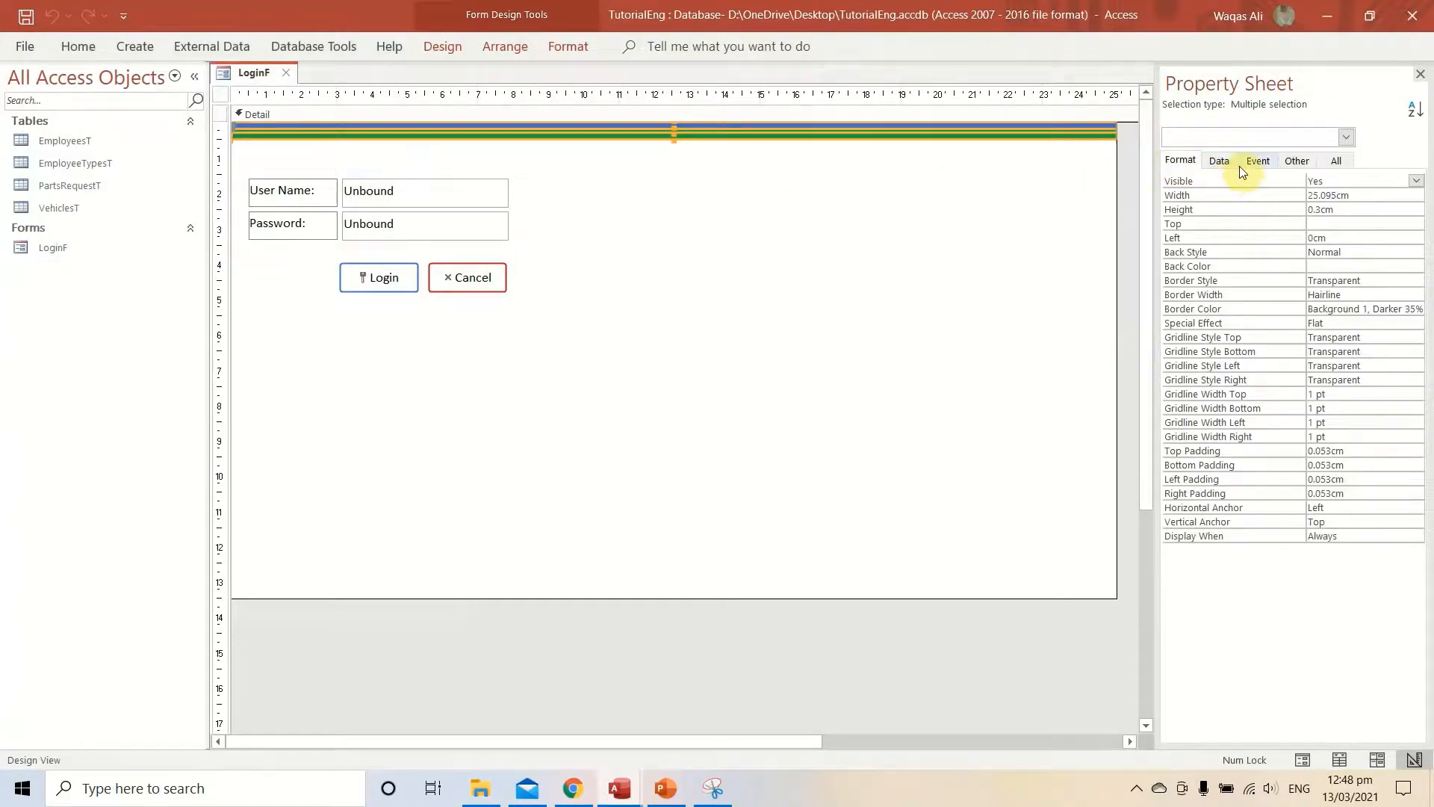
left_click(1370, 508)
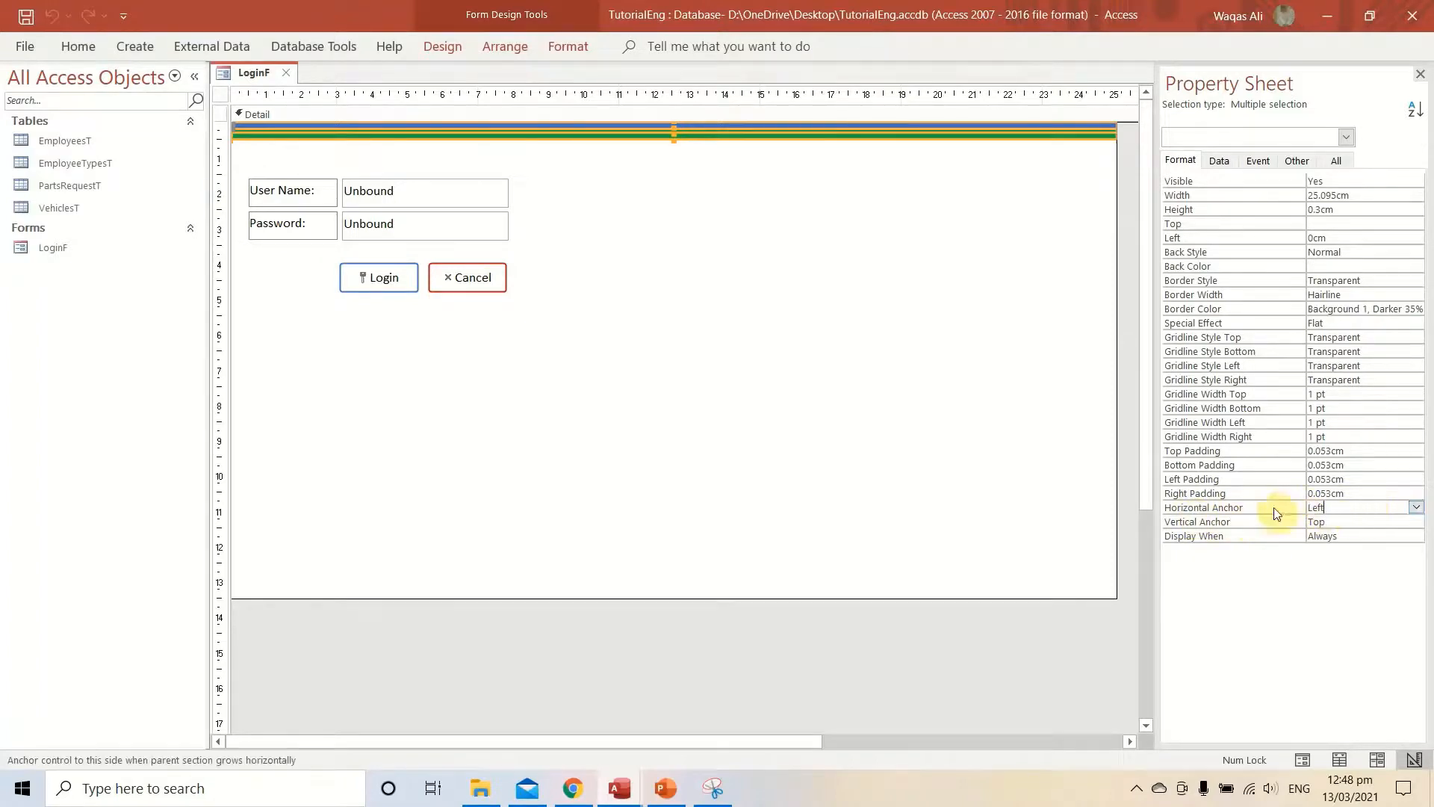
left_click(1416, 509)
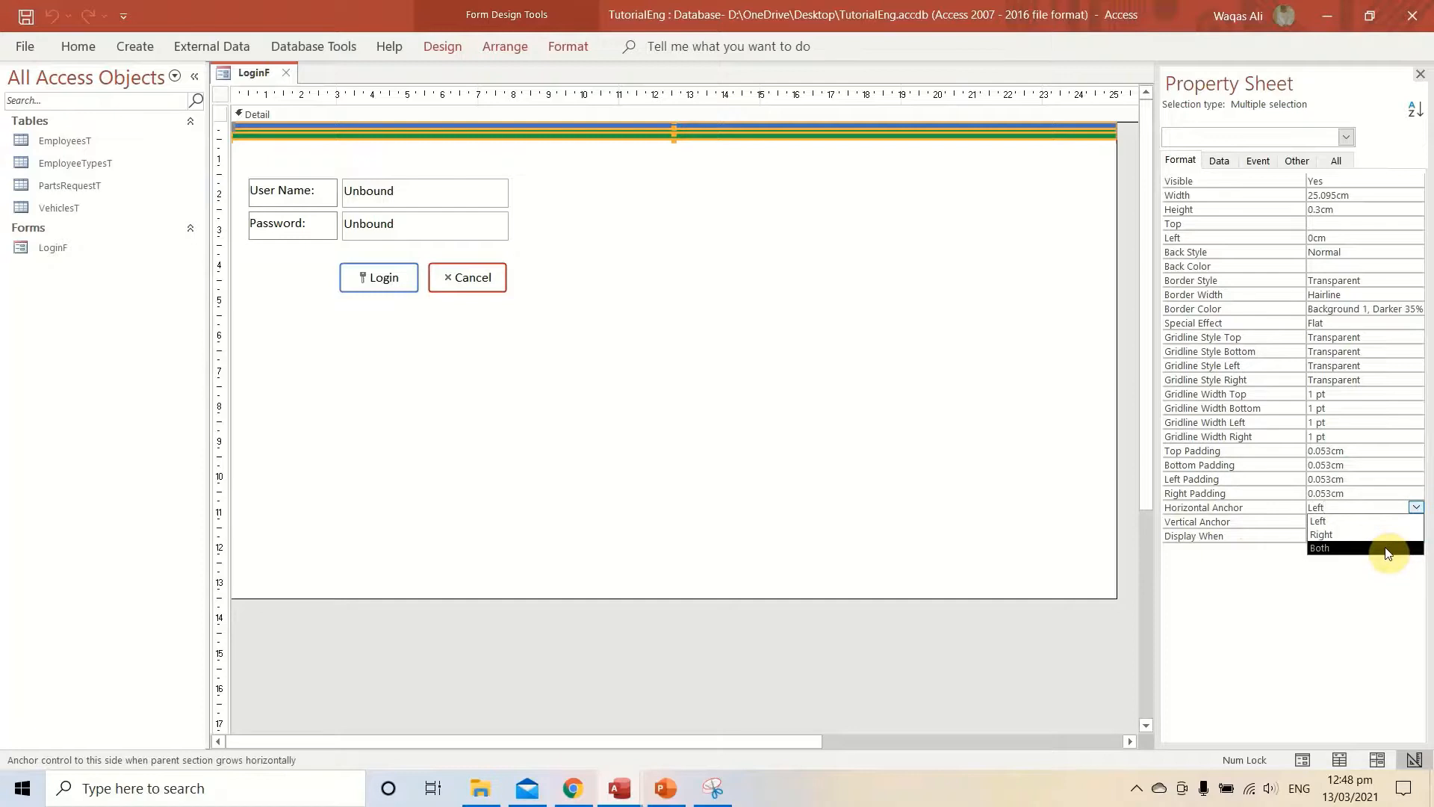
left_click(1387, 549)
Preview LoginF in Form View and toggle the window between maximized and restored to check how the bars stretch.
right_click(252, 73)
left_click(250, 70)
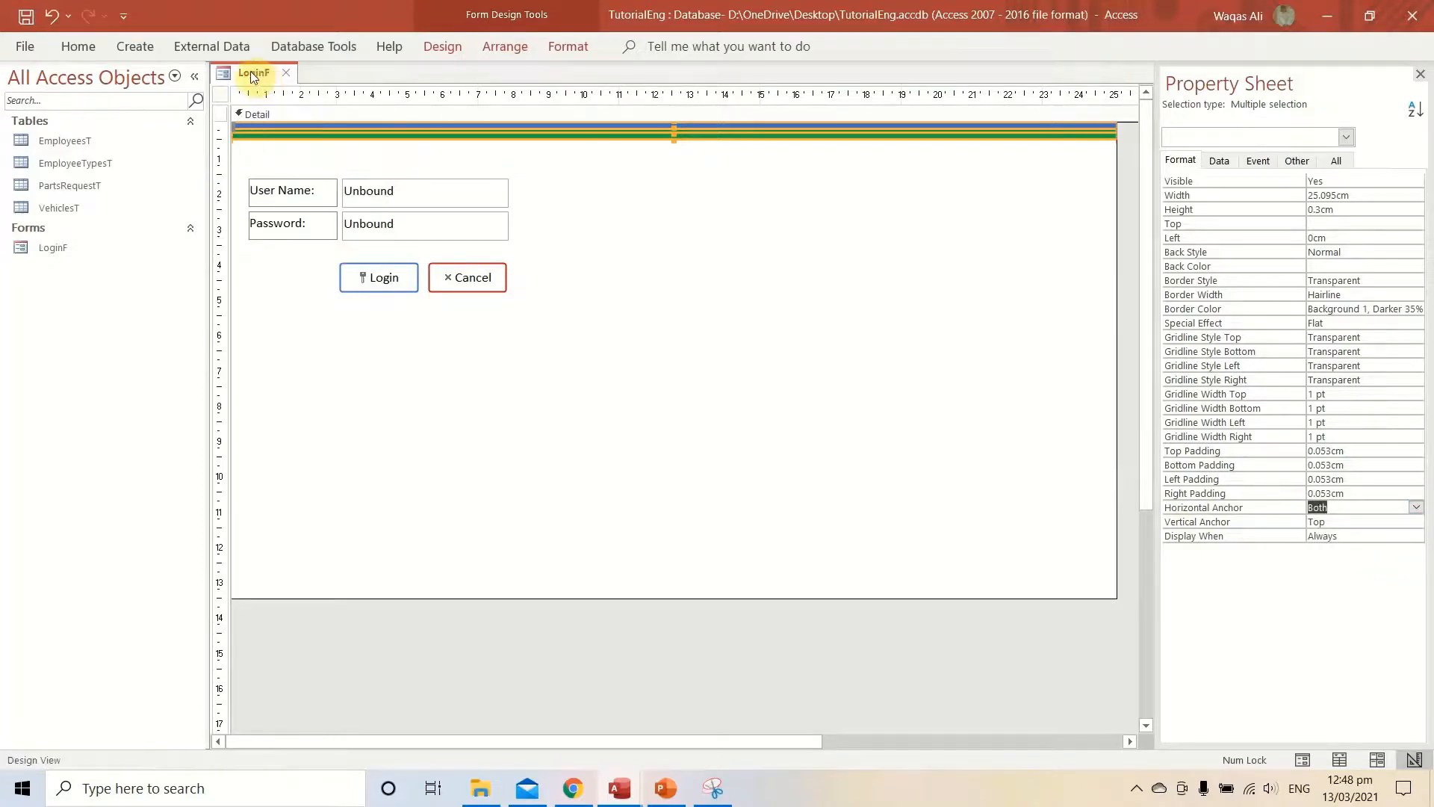
right_click(251, 73)
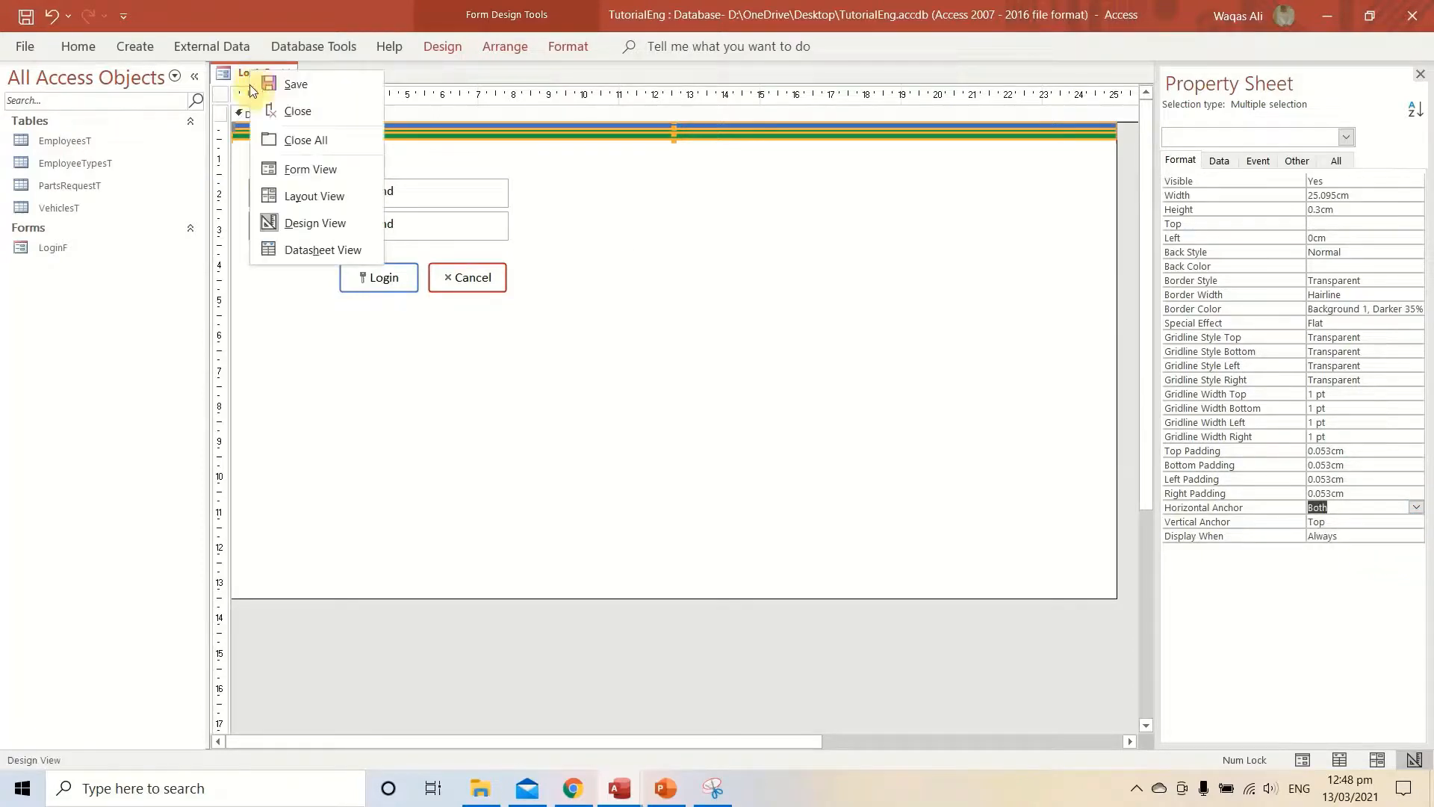
left_click(293, 172)
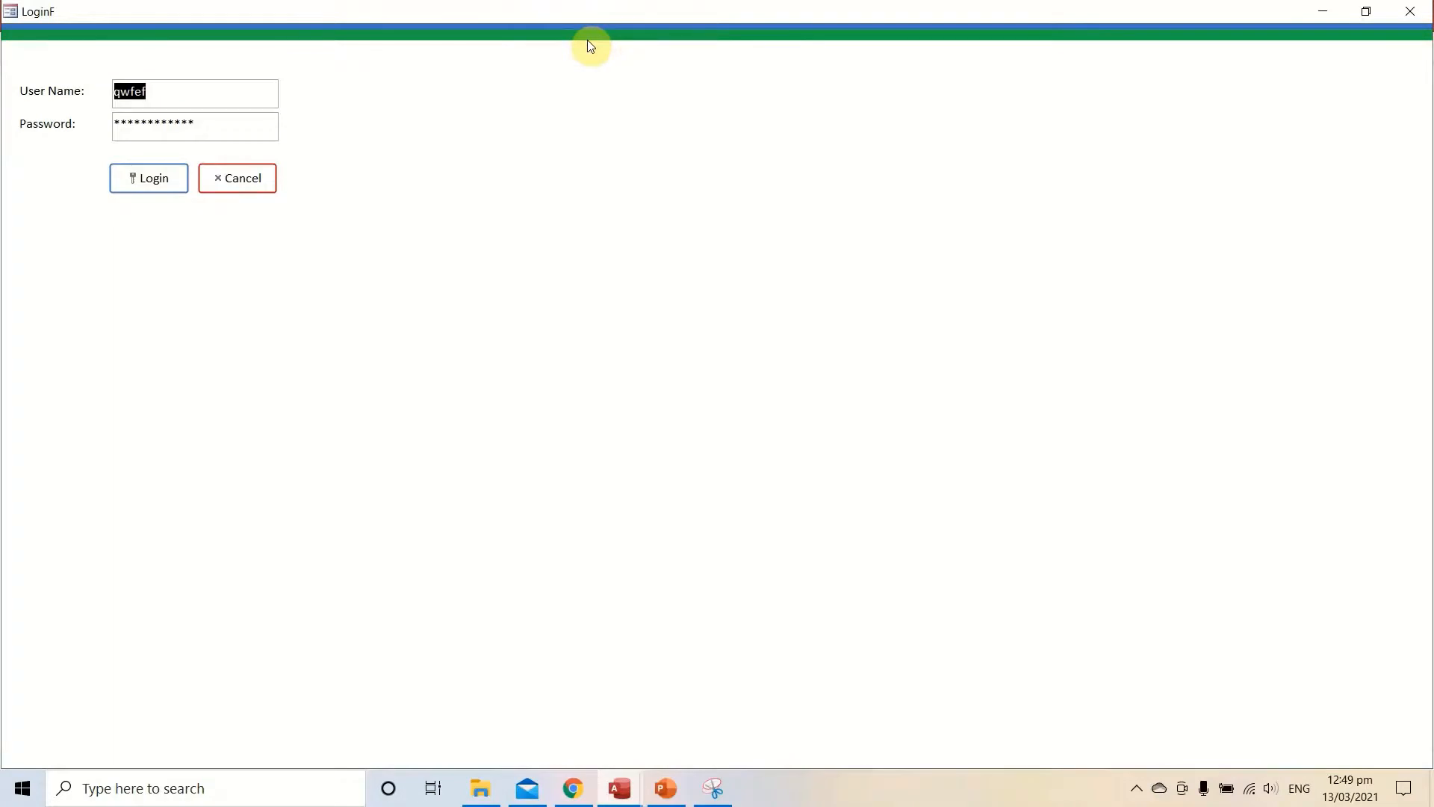
double_click(662, 7)
double_click(686, 102)
right_click(864, 150)
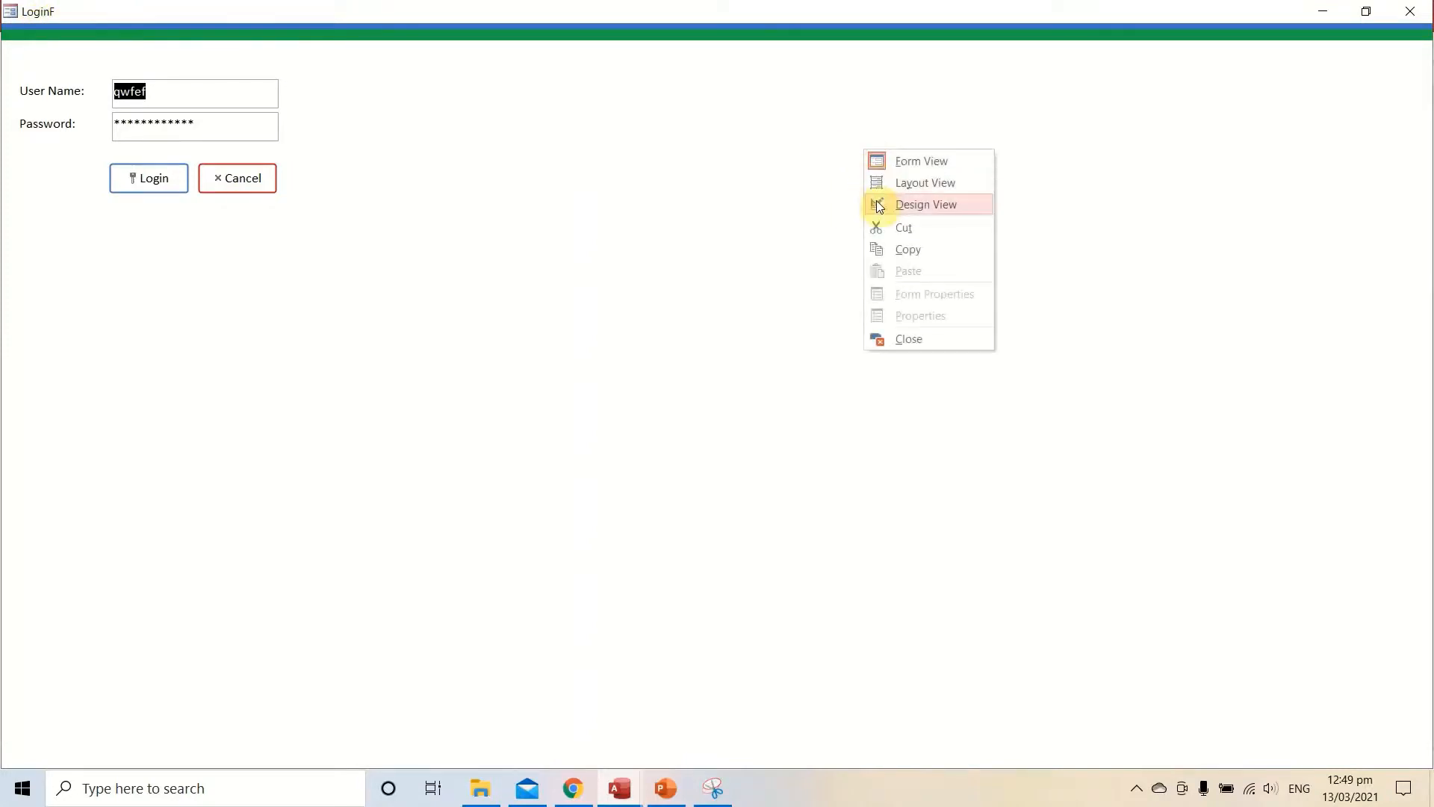
left_click(550, 153)
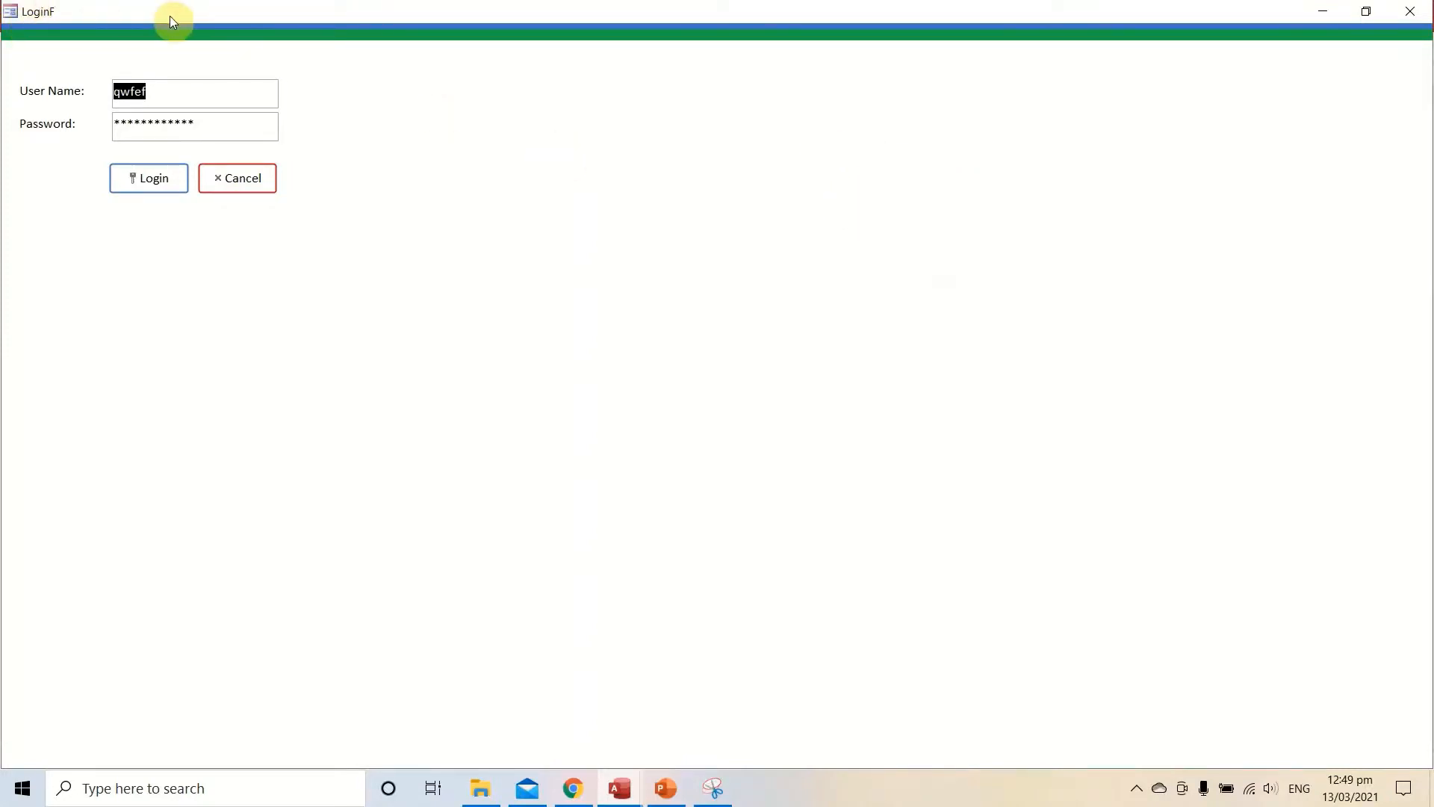
Return LoginF to Design View and set the form's caption to "Welcome to Loop Learnings!".
right_click(792, 159)
left_click(819, 217)
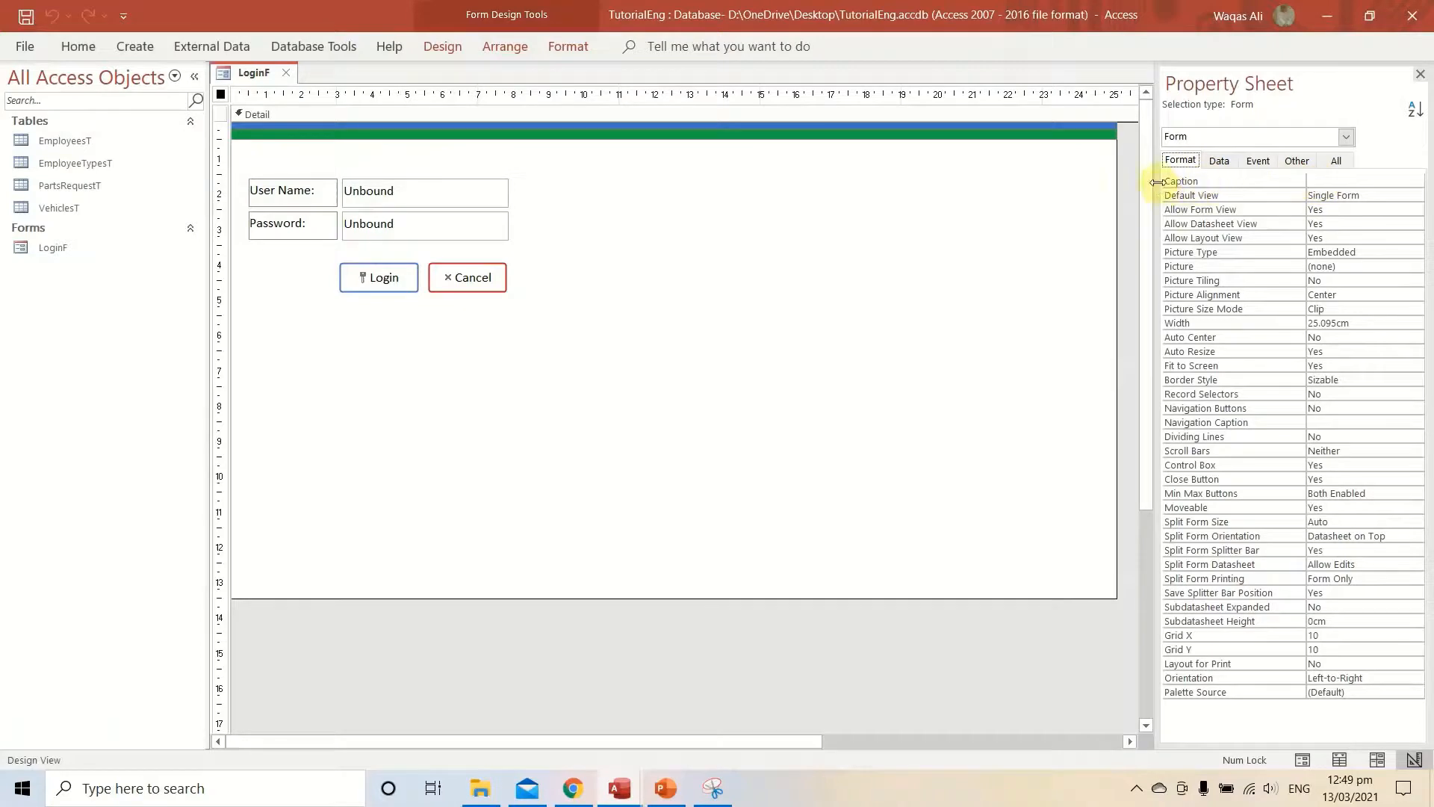
left_click(221, 95)
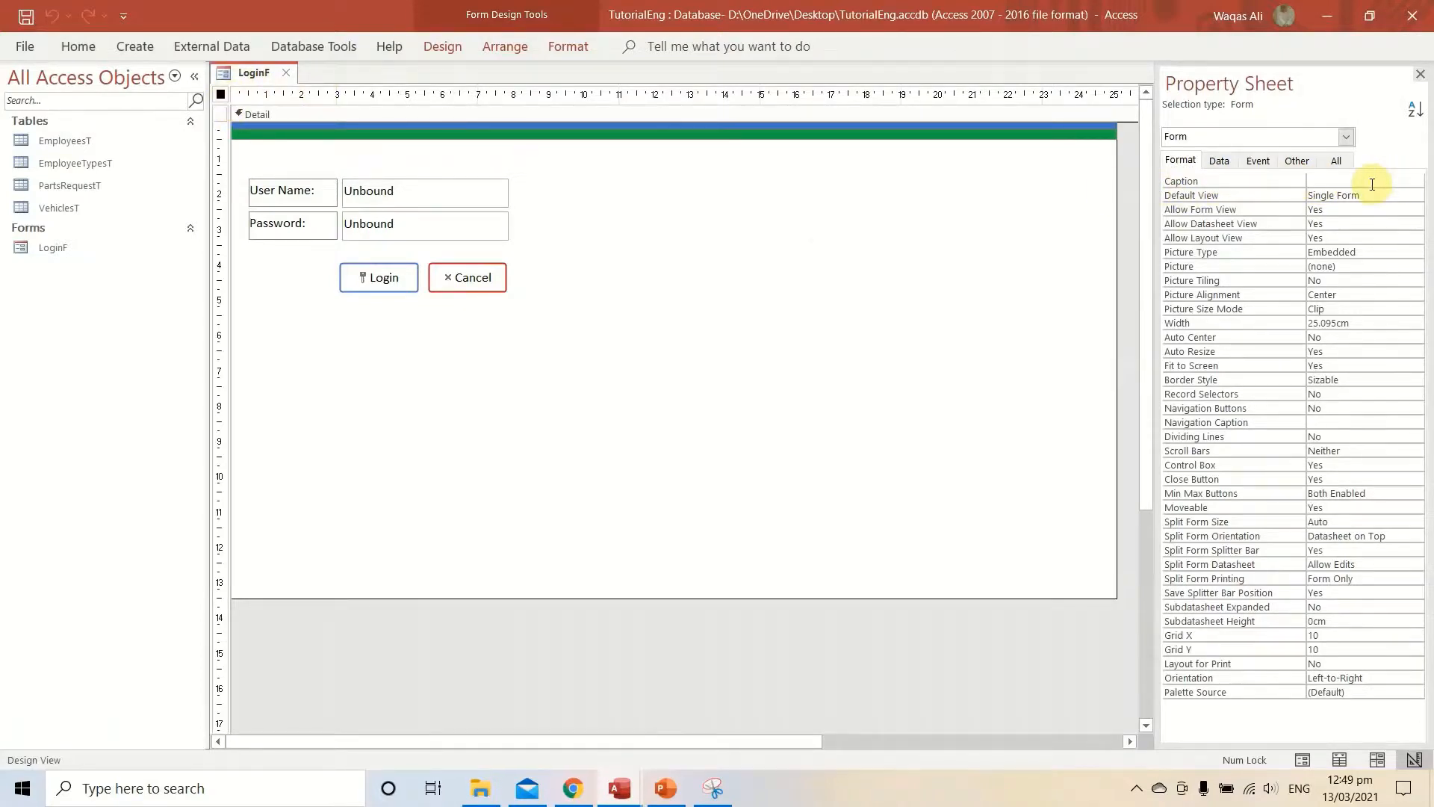
left_click(1336, 180)
type("W")
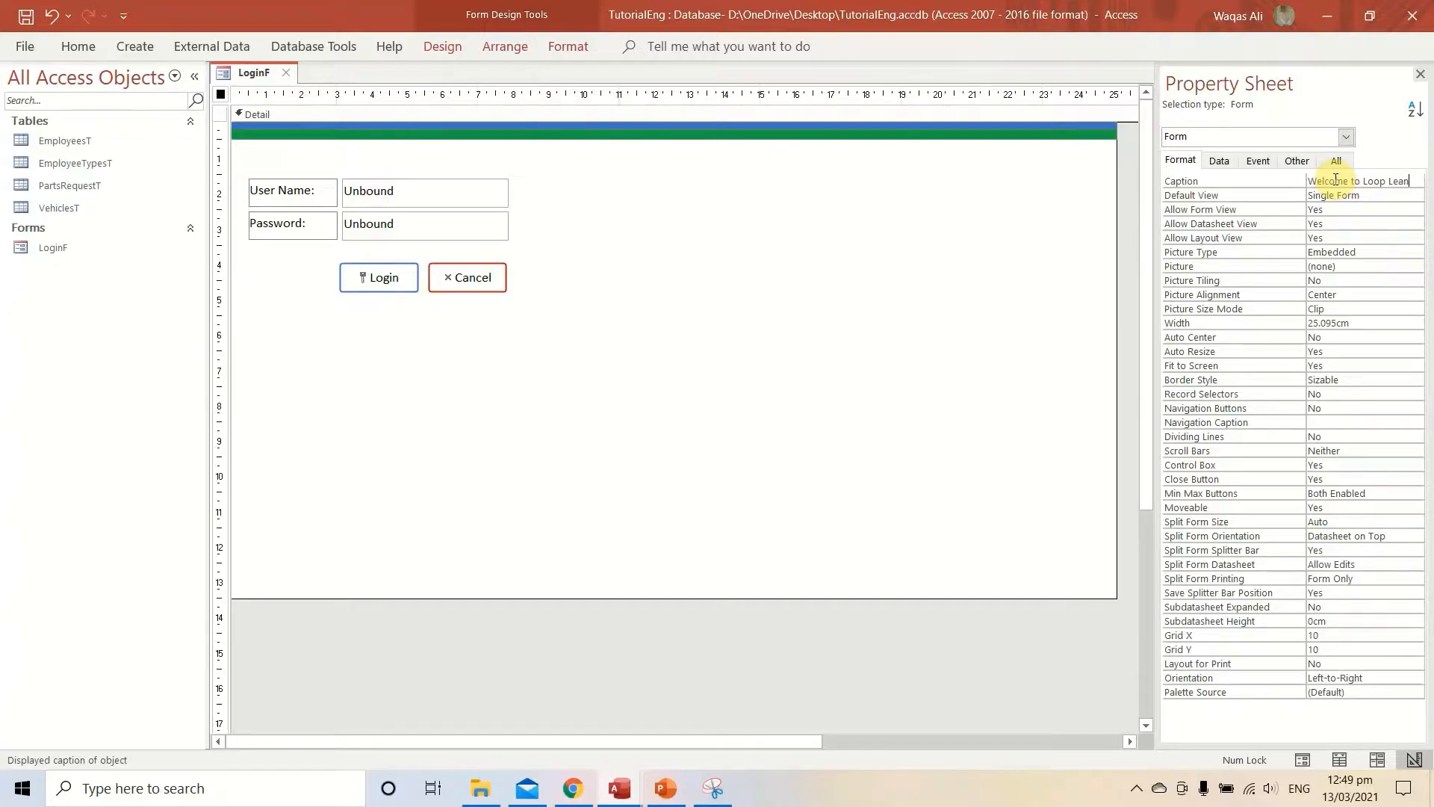
type("elcome to Loop Learning")
type("s")
type("!")
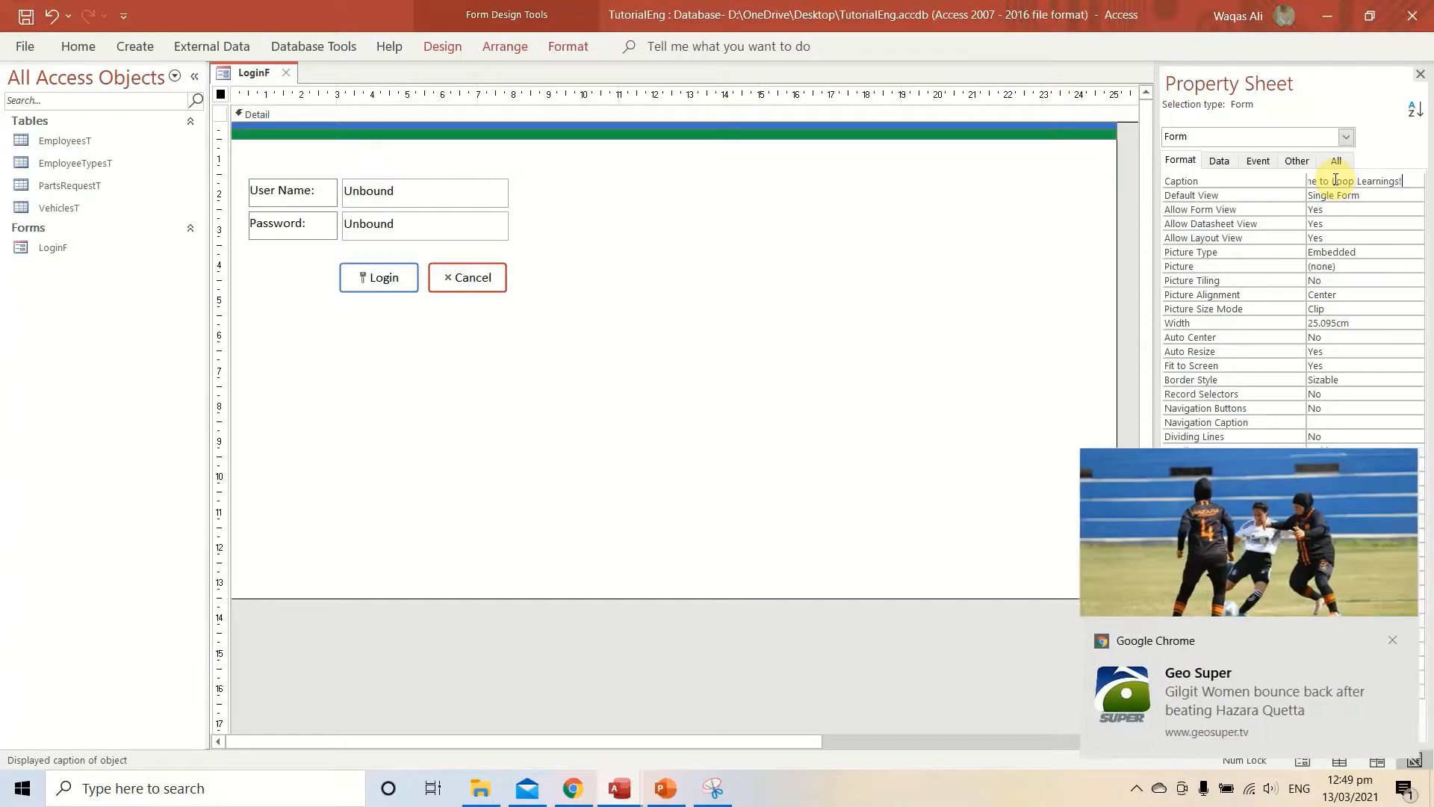
key("Return")
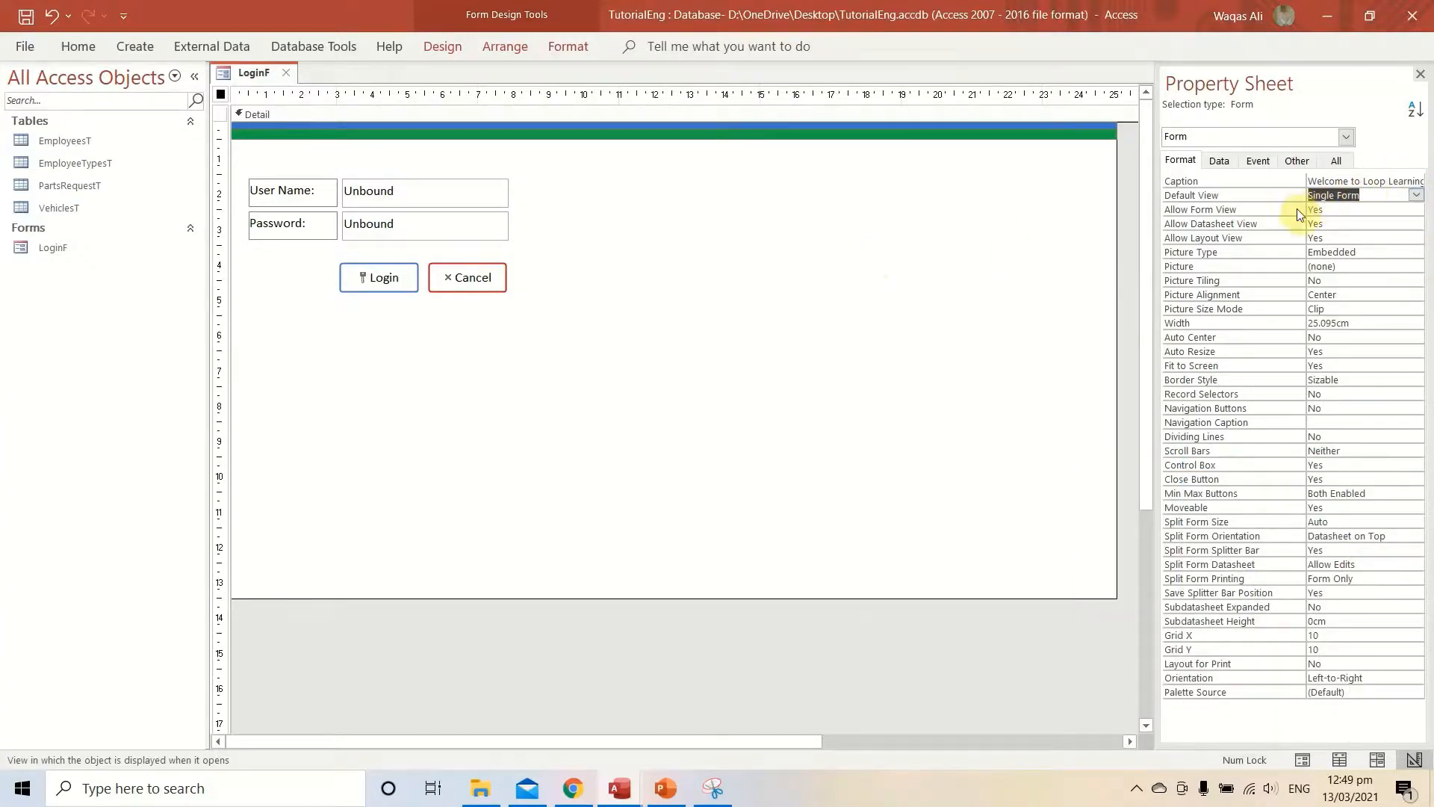
Preview LoginF in Form View to check the welcome caption in the title bar.
left_click(251, 73)
right_click(253, 71)
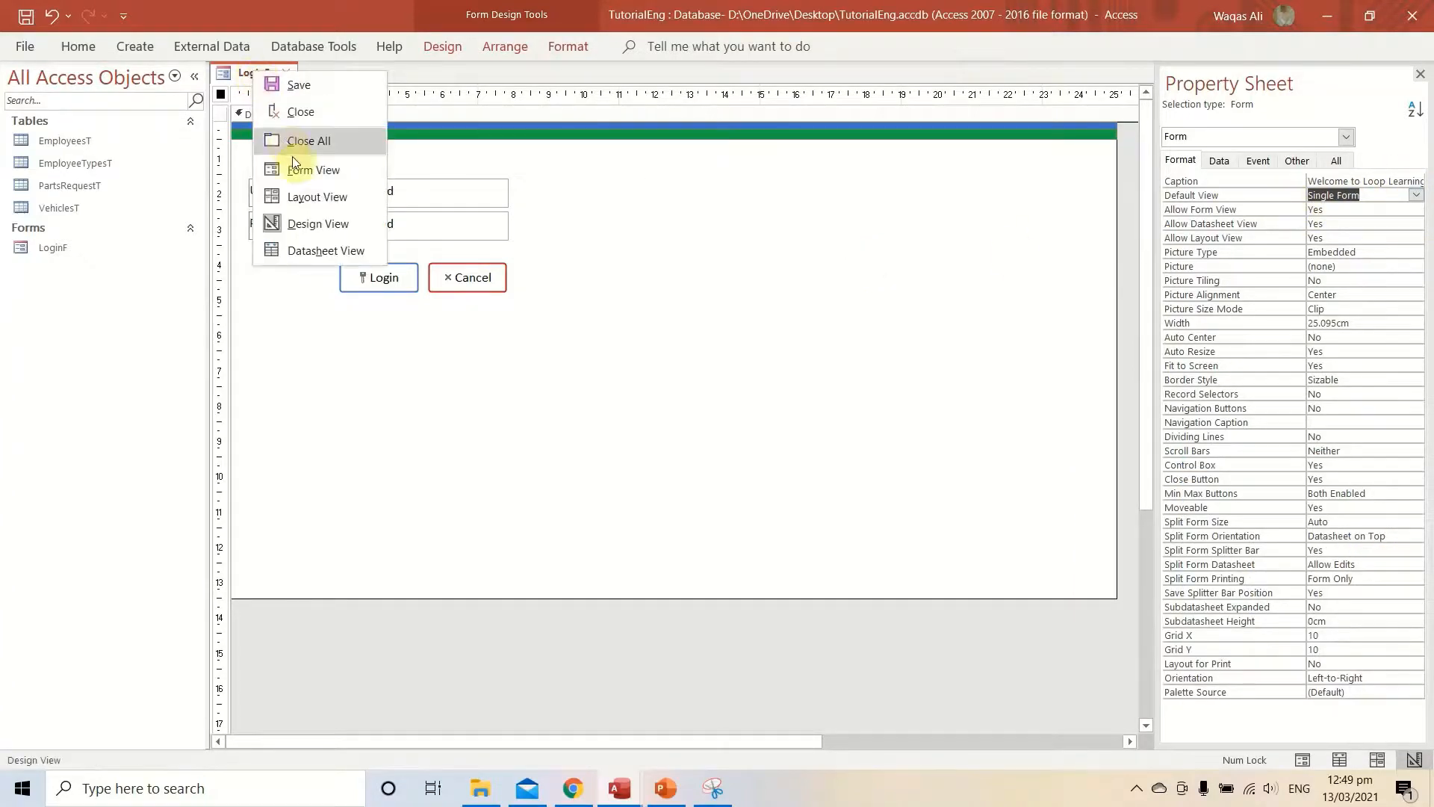
left_click(302, 168)
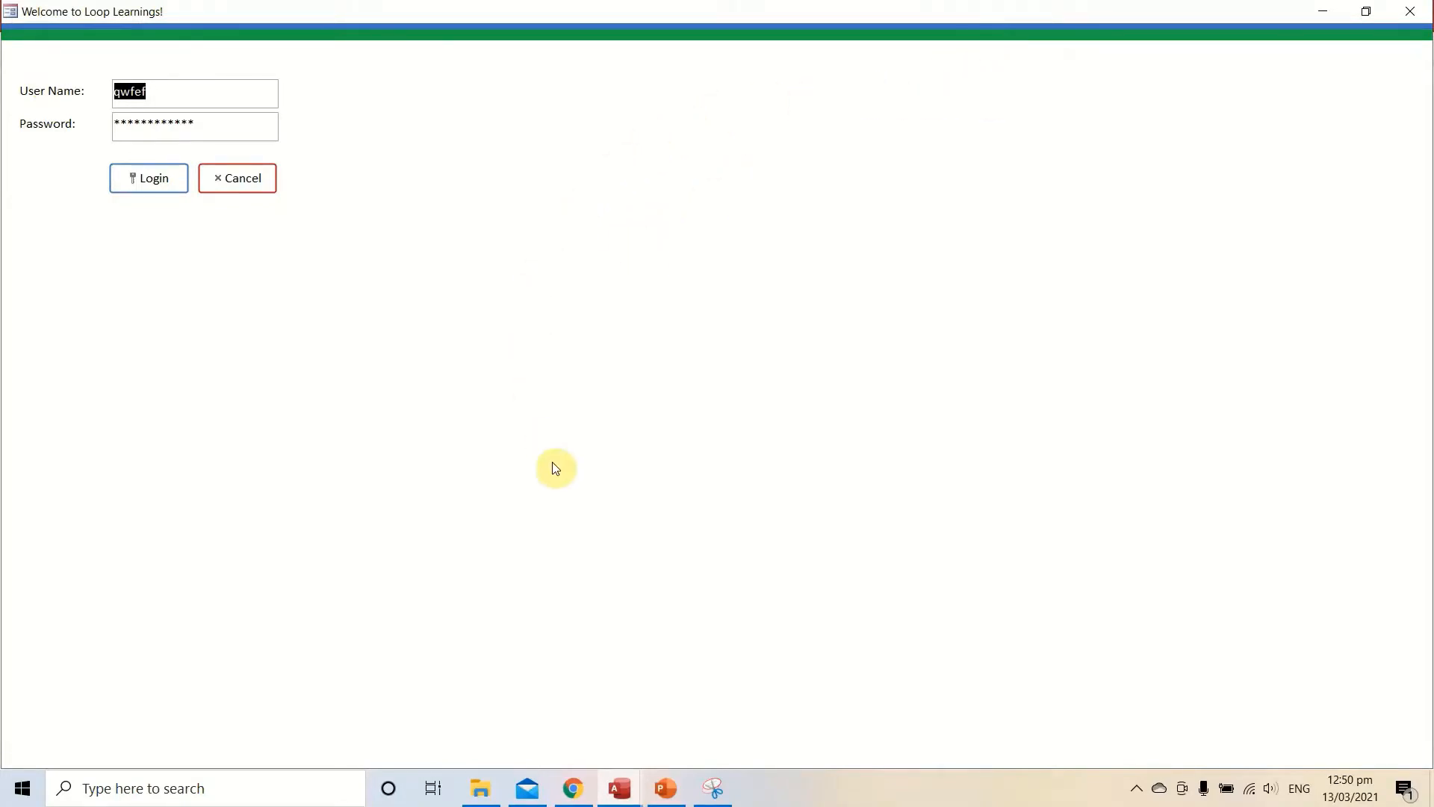
Return LoginF to Design View, set "Ideation and office meetings" as the form's background picture, and save the form.
right_click(567, 157)
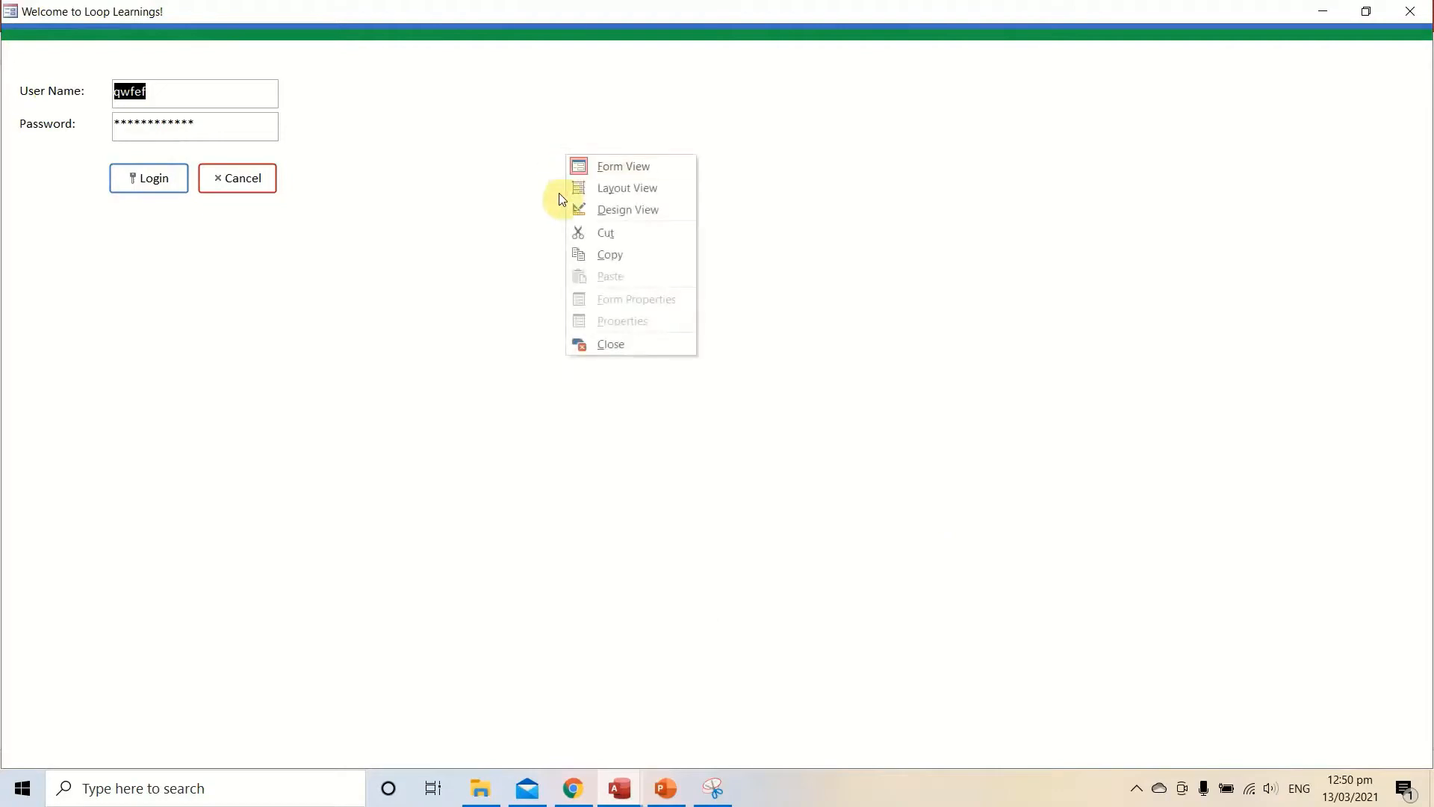
left_click(626, 207)
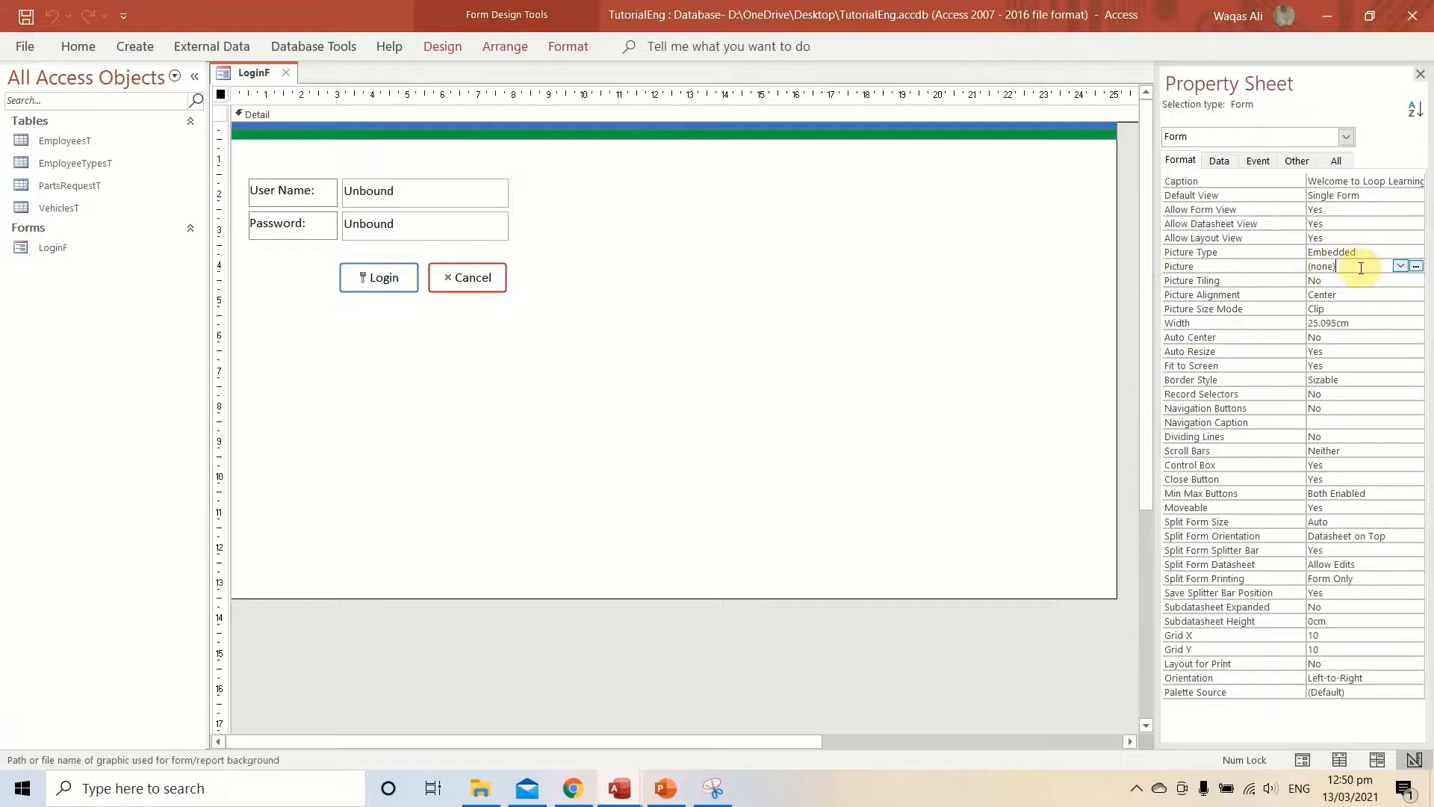
left_click(1416, 267)
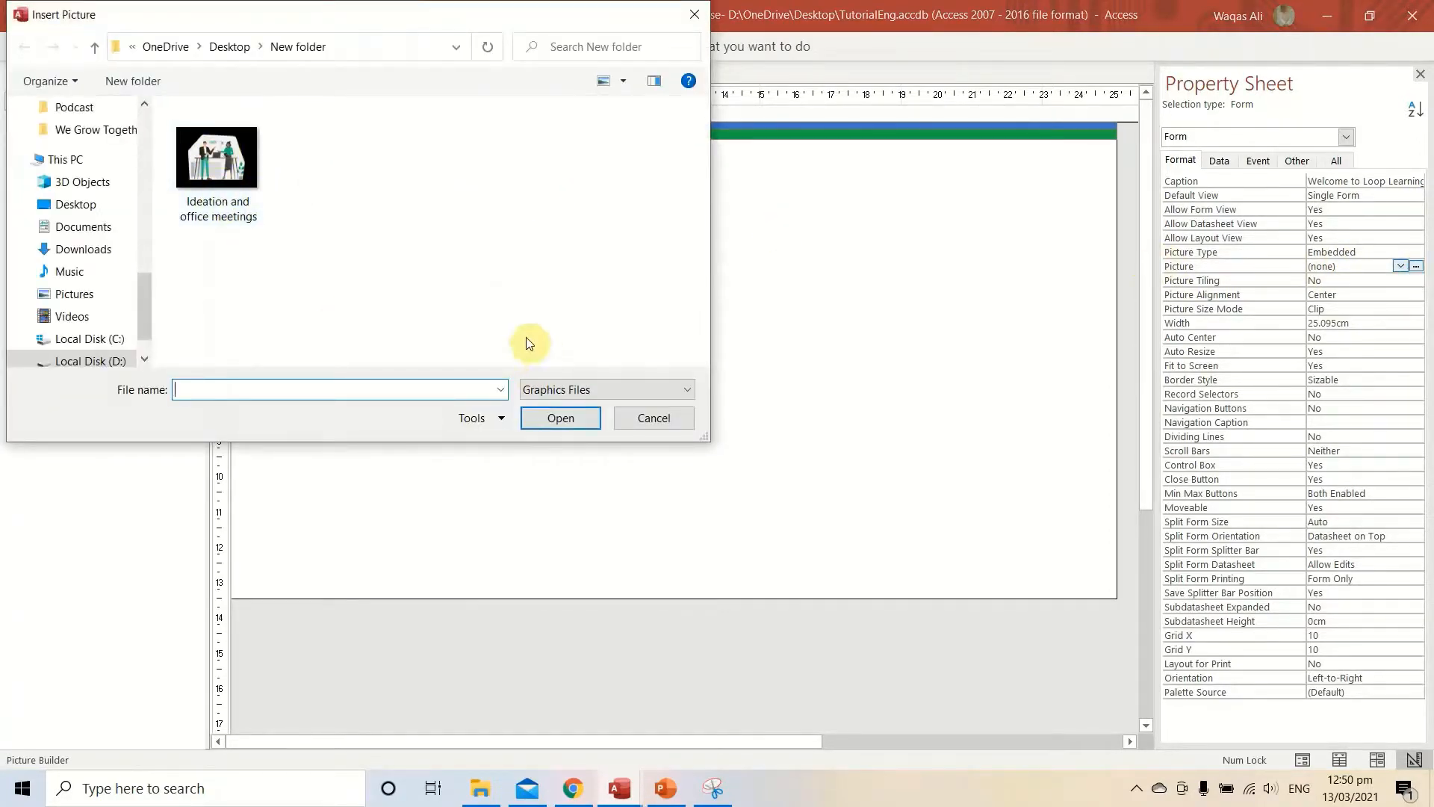
double_click(221, 166)
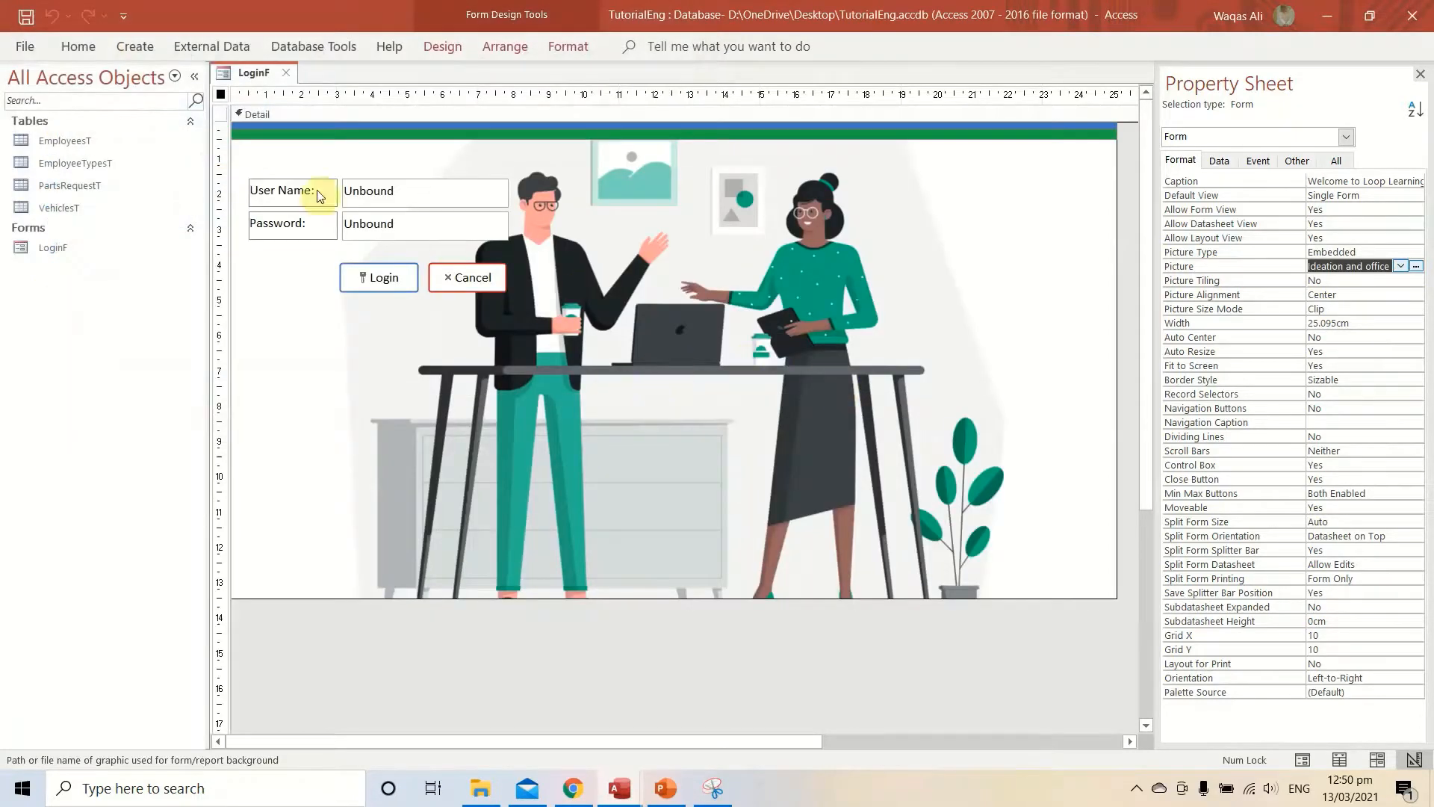
right_click(247, 72)
left_click(254, 87)
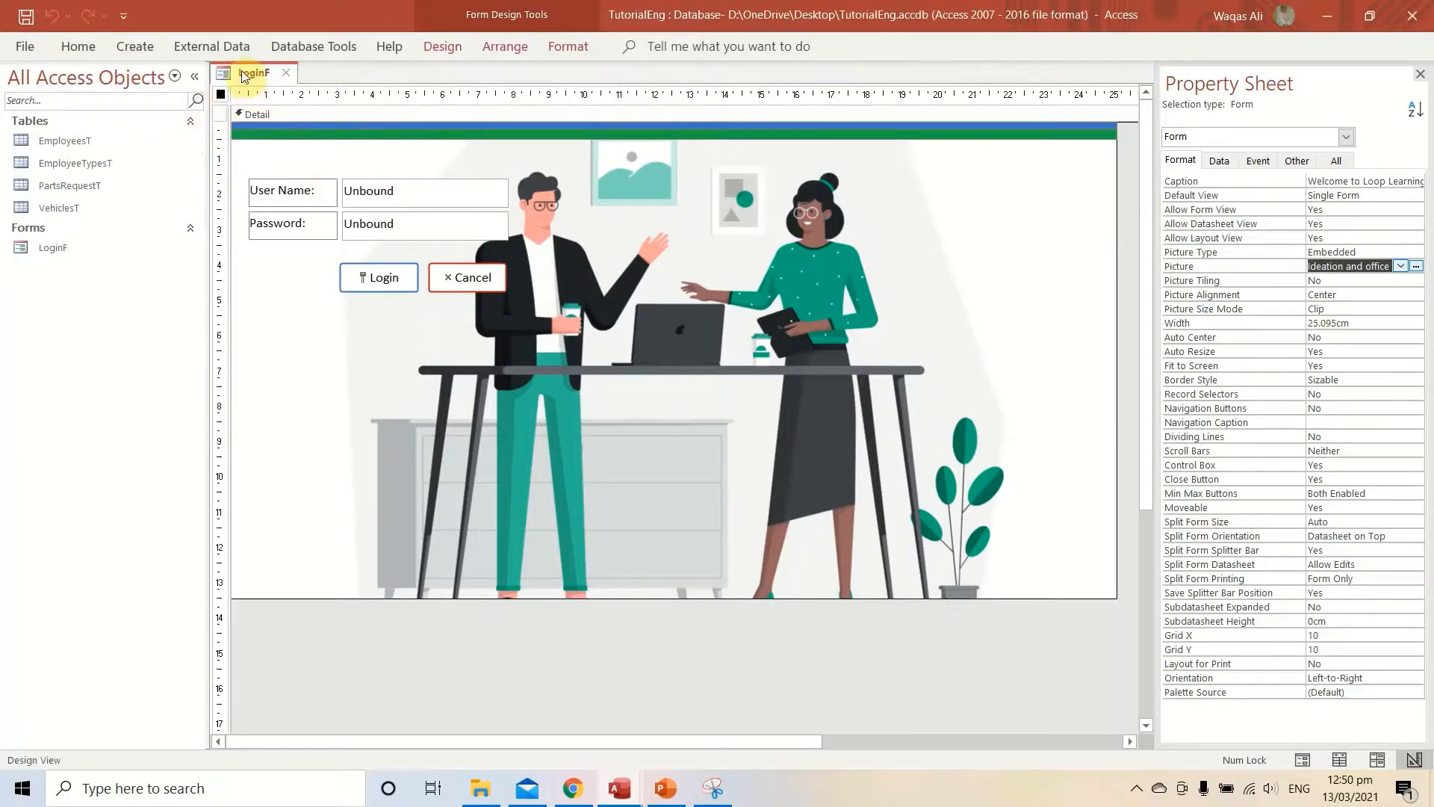
Preview LoginF in Form View with its background picture and try the Login and Cancel buttons.
right_click(249, 77)
left_click(288, 171)
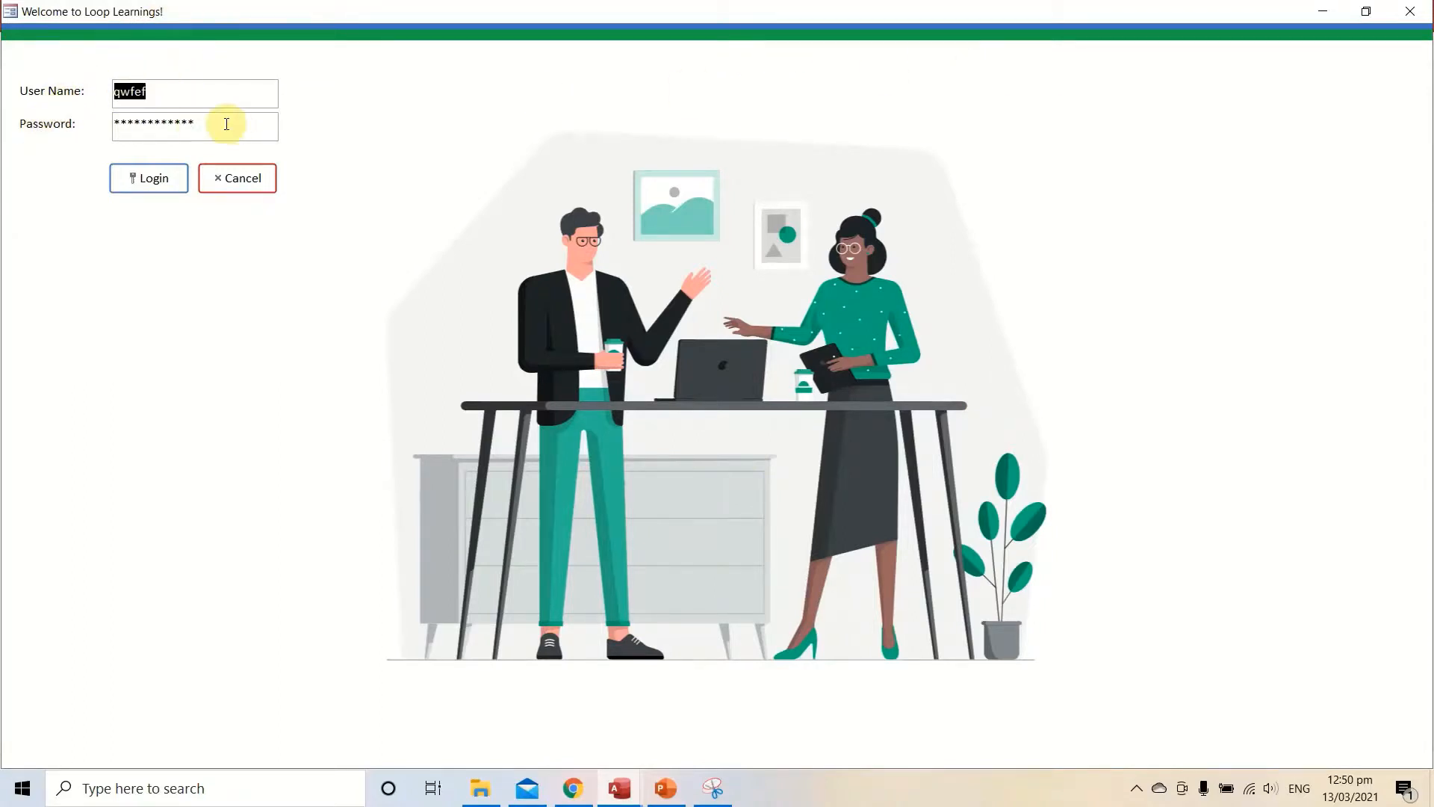
left_click(150, 181)
left_click(223, 183)
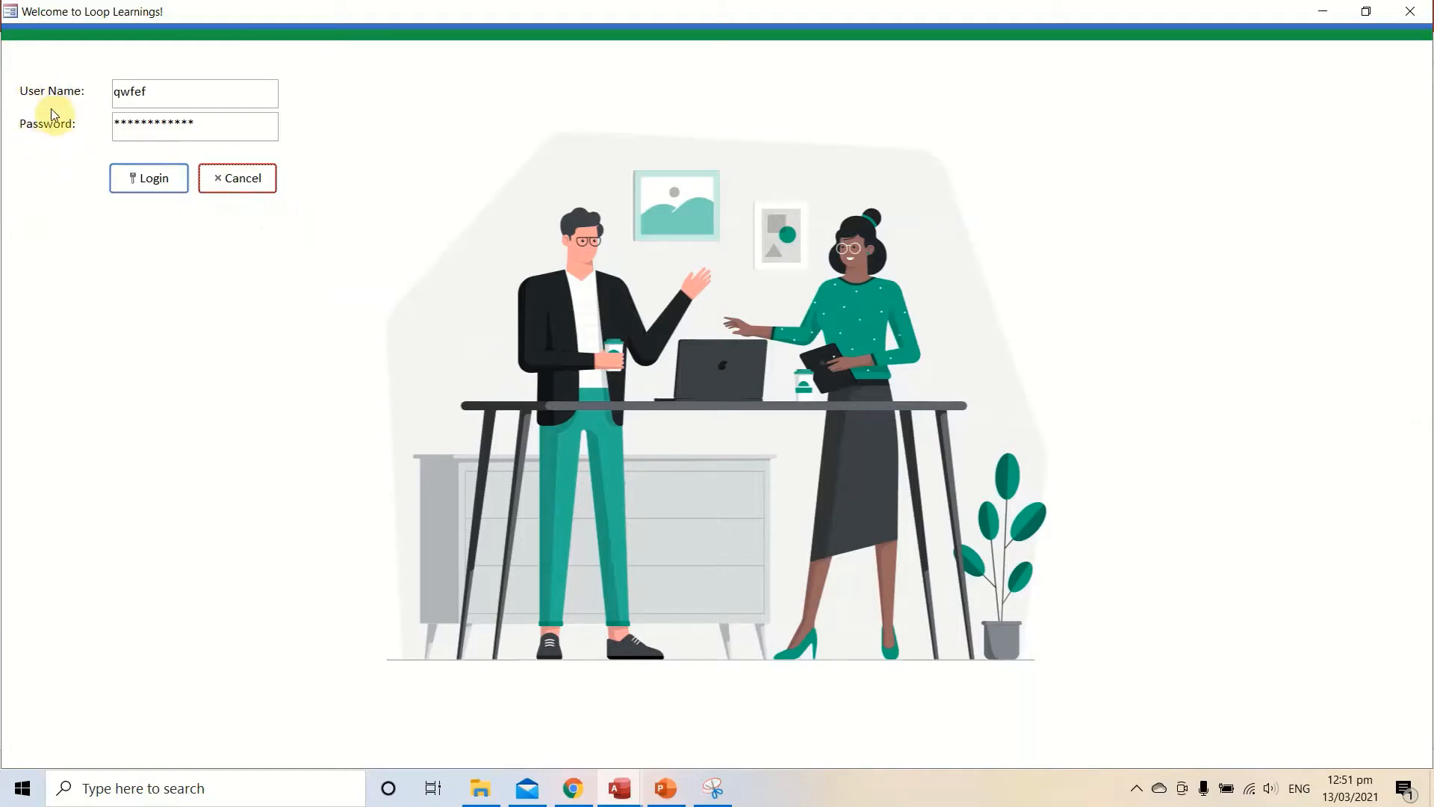
Return LoginF to Design View and make the User Name and Password labels bold.
right_click(417, 121)
left_click(457, 174)
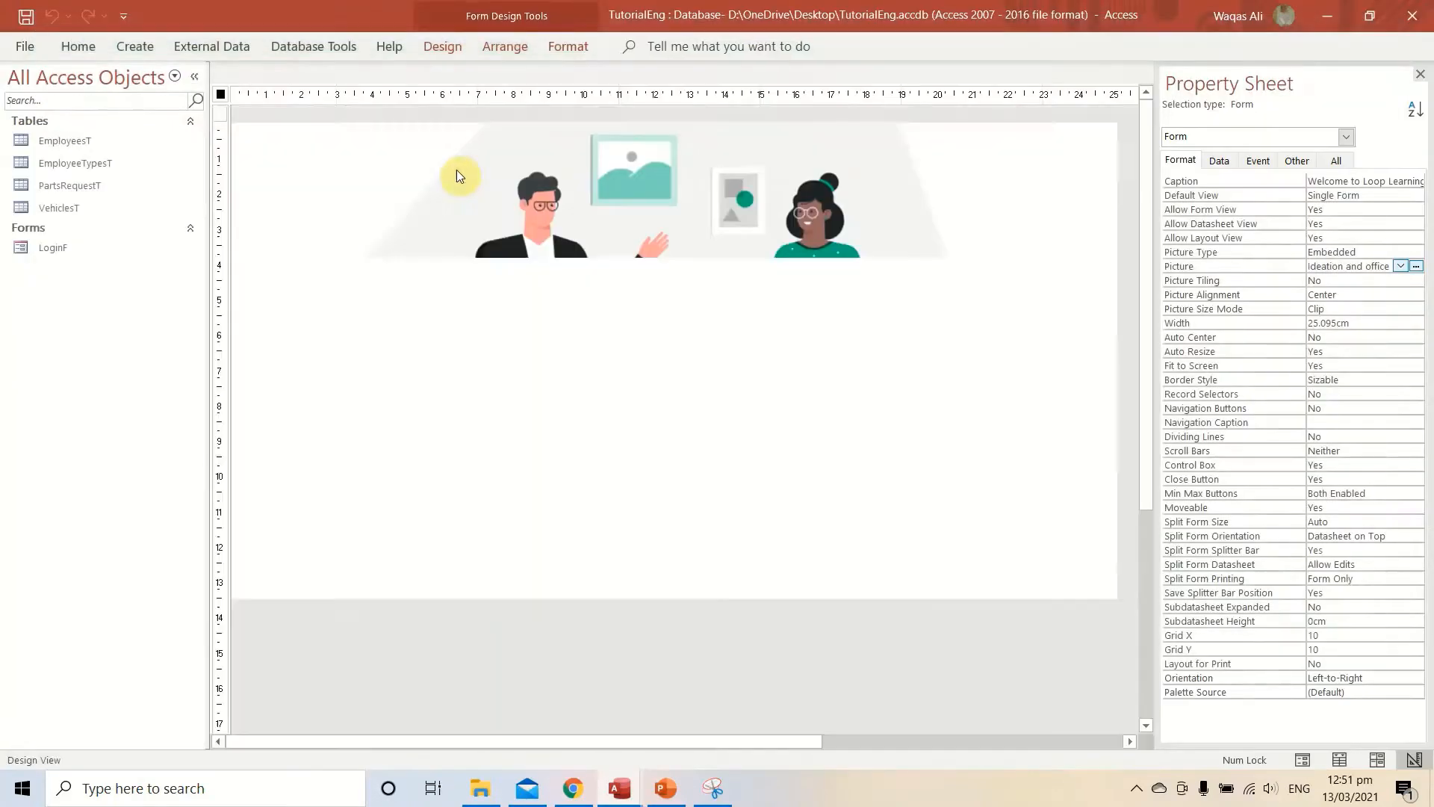
left_click(318, 188)
left_click(306, 242, "shift")
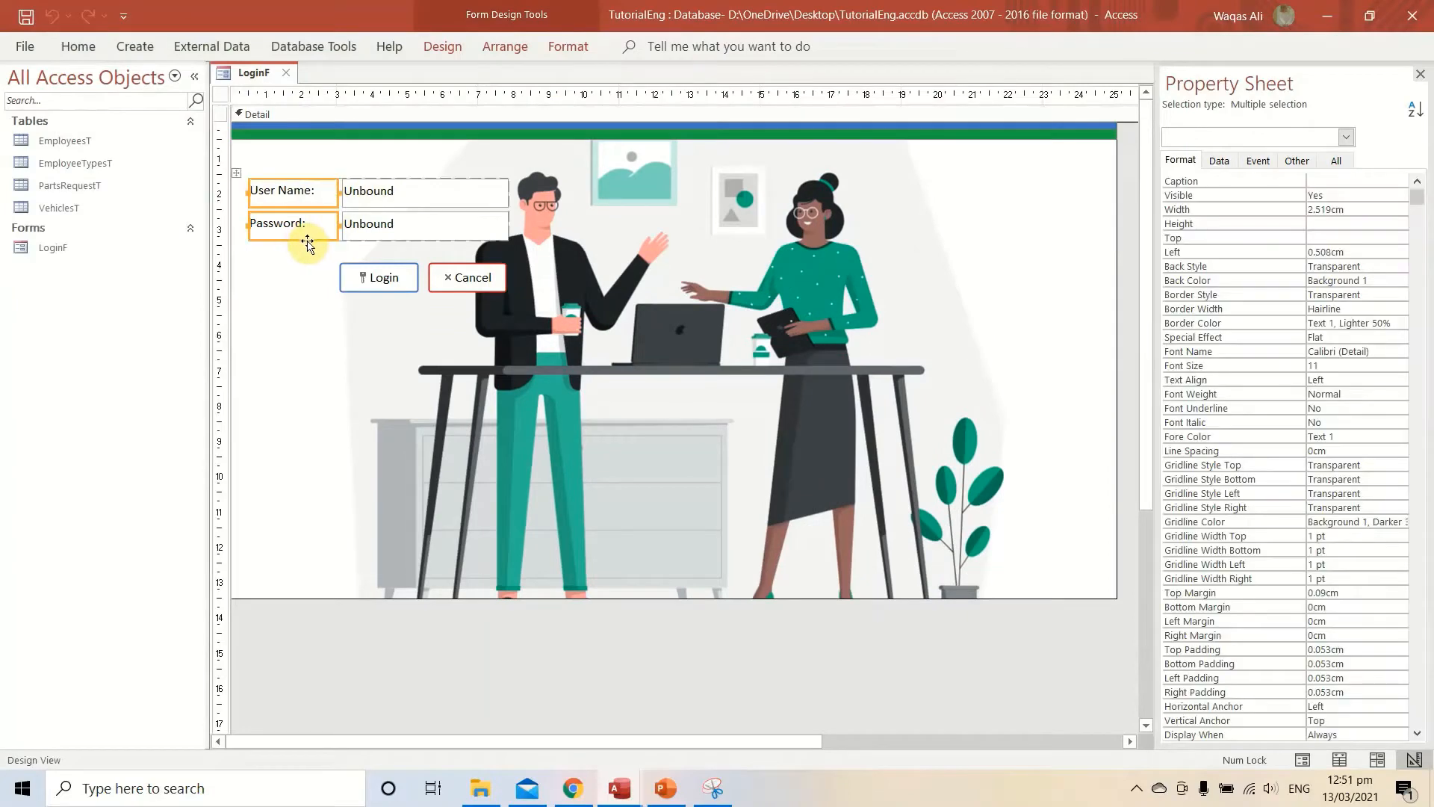
key("ctrl+b")
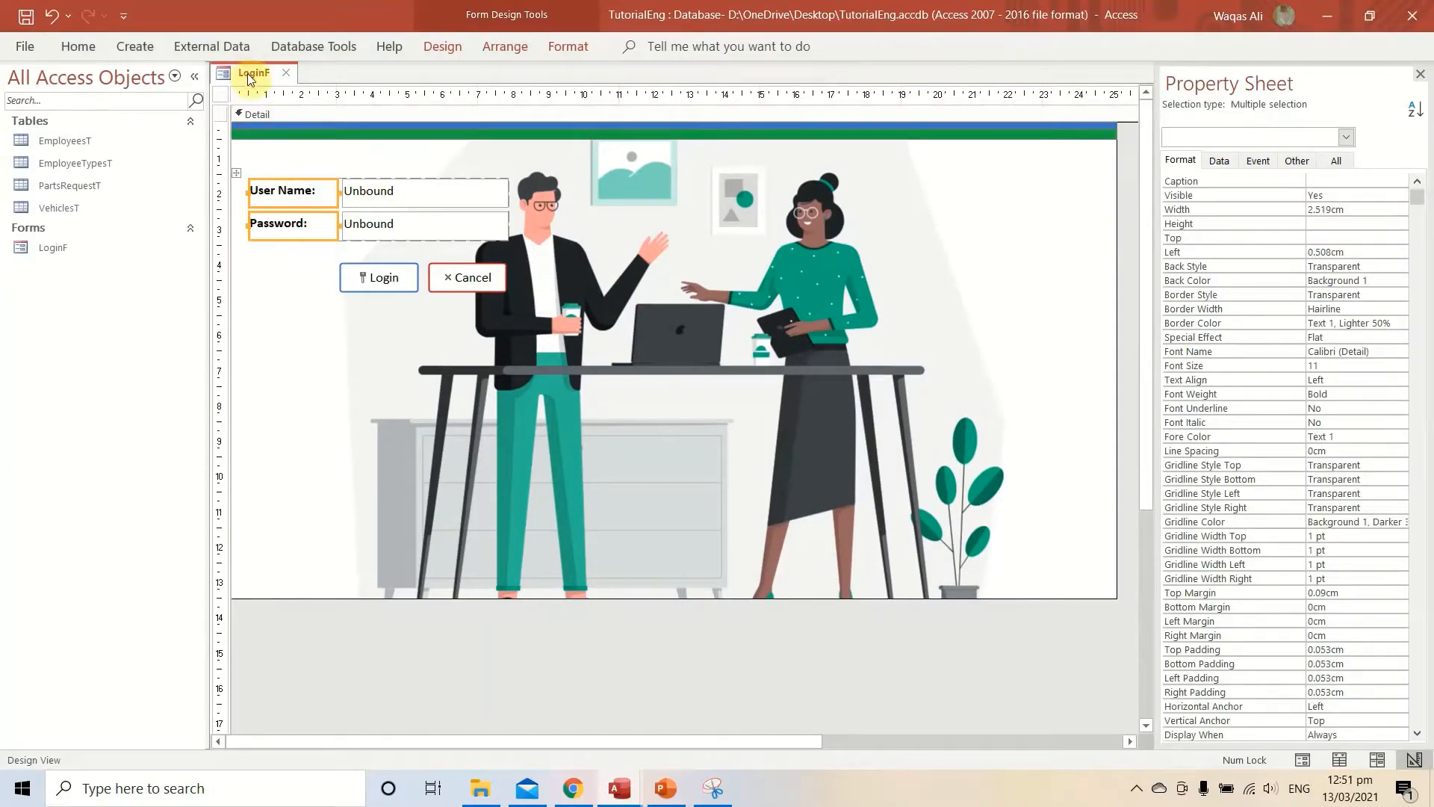
Preview LoginF in Form View to check the bold labels, and close the form.
right_click(250, 79)
left_click(310, 172)
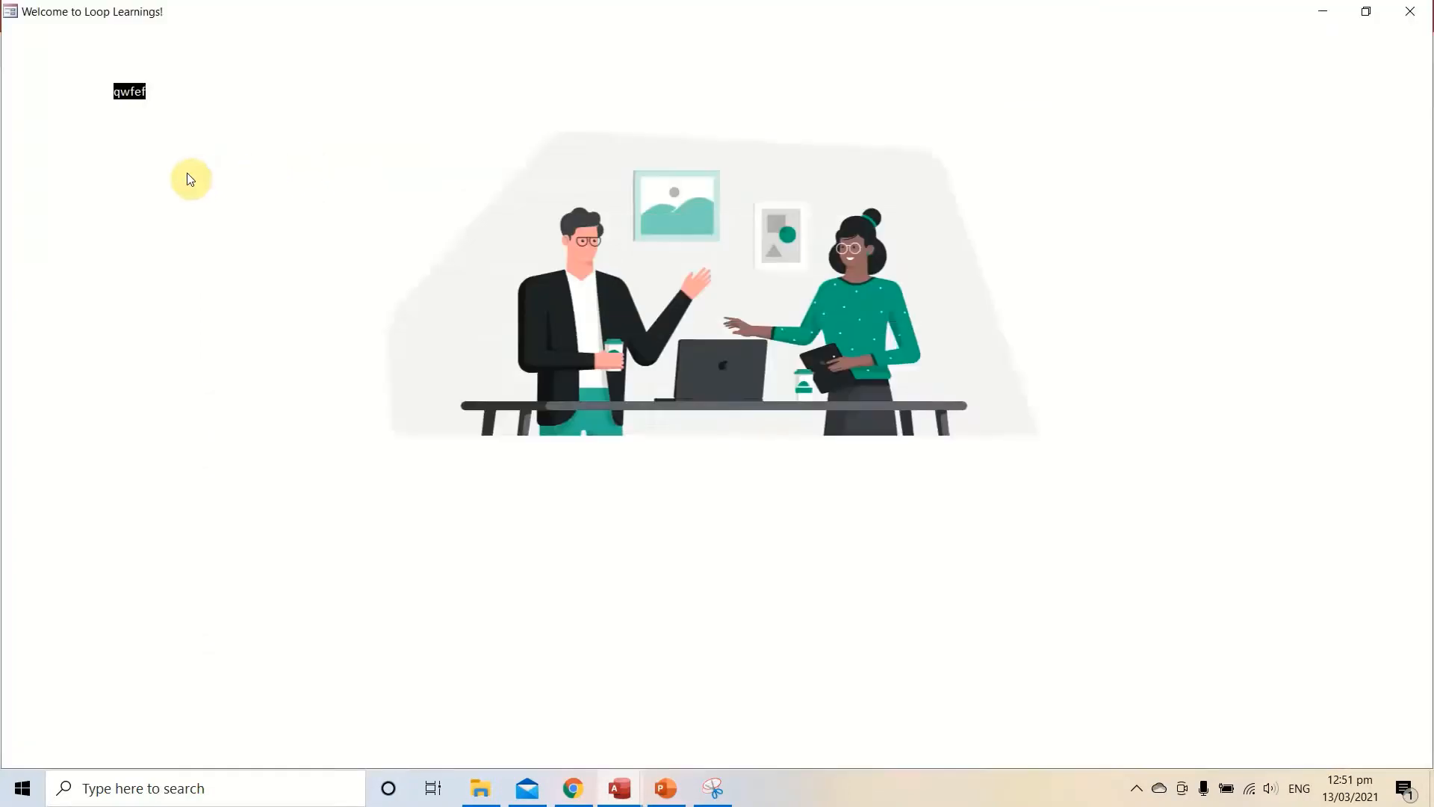
left_click(255, 121)
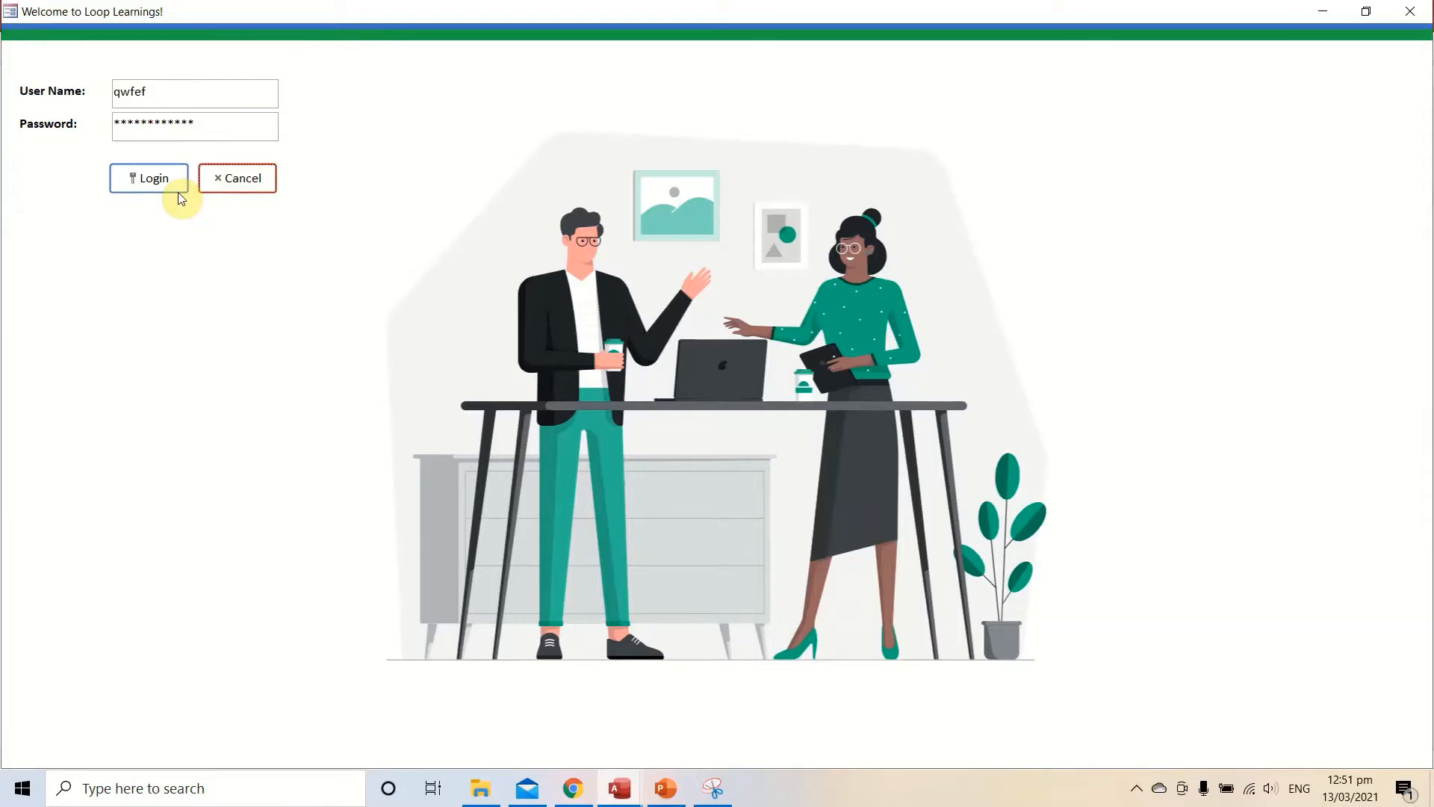
left_click(1410, 11)
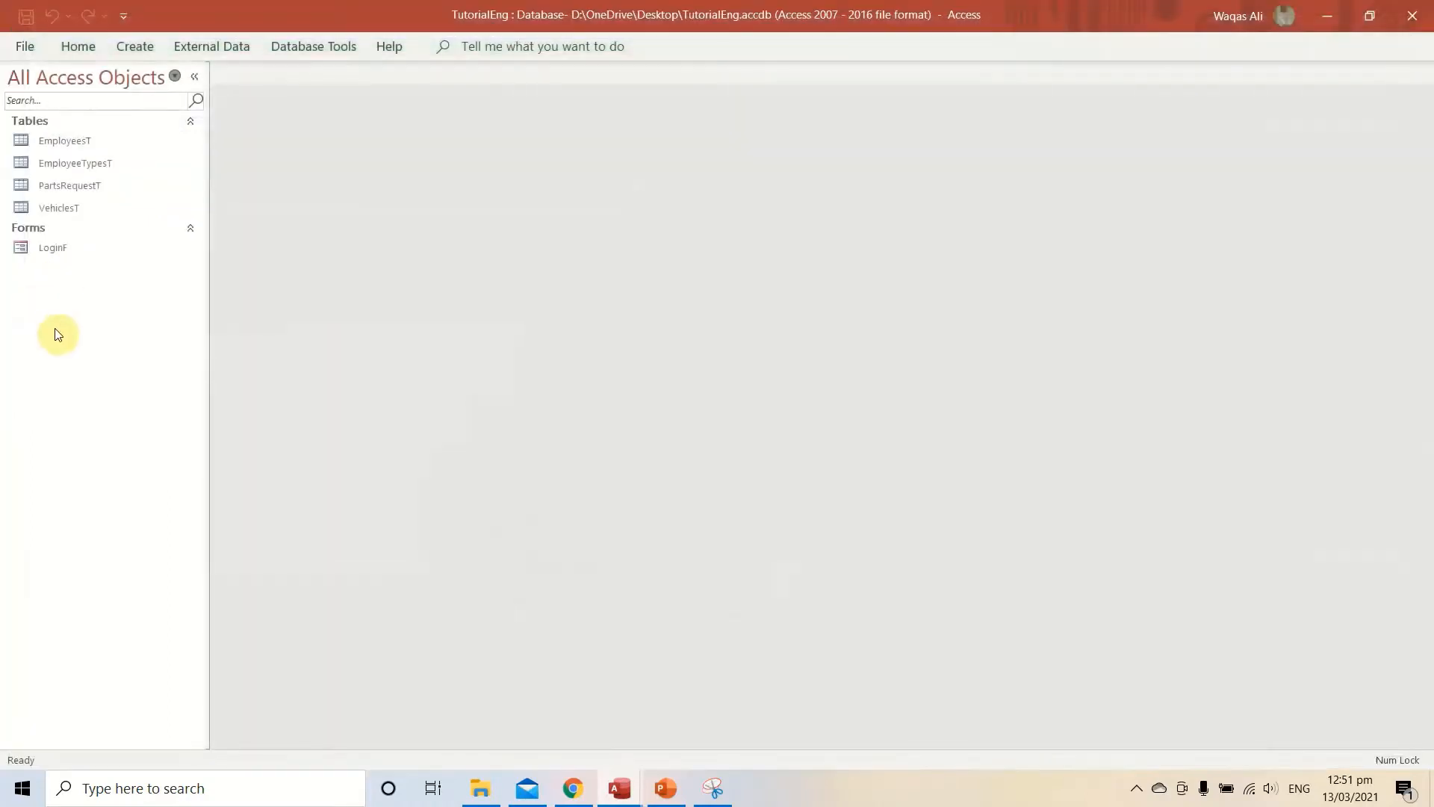
left_click(80, 144)
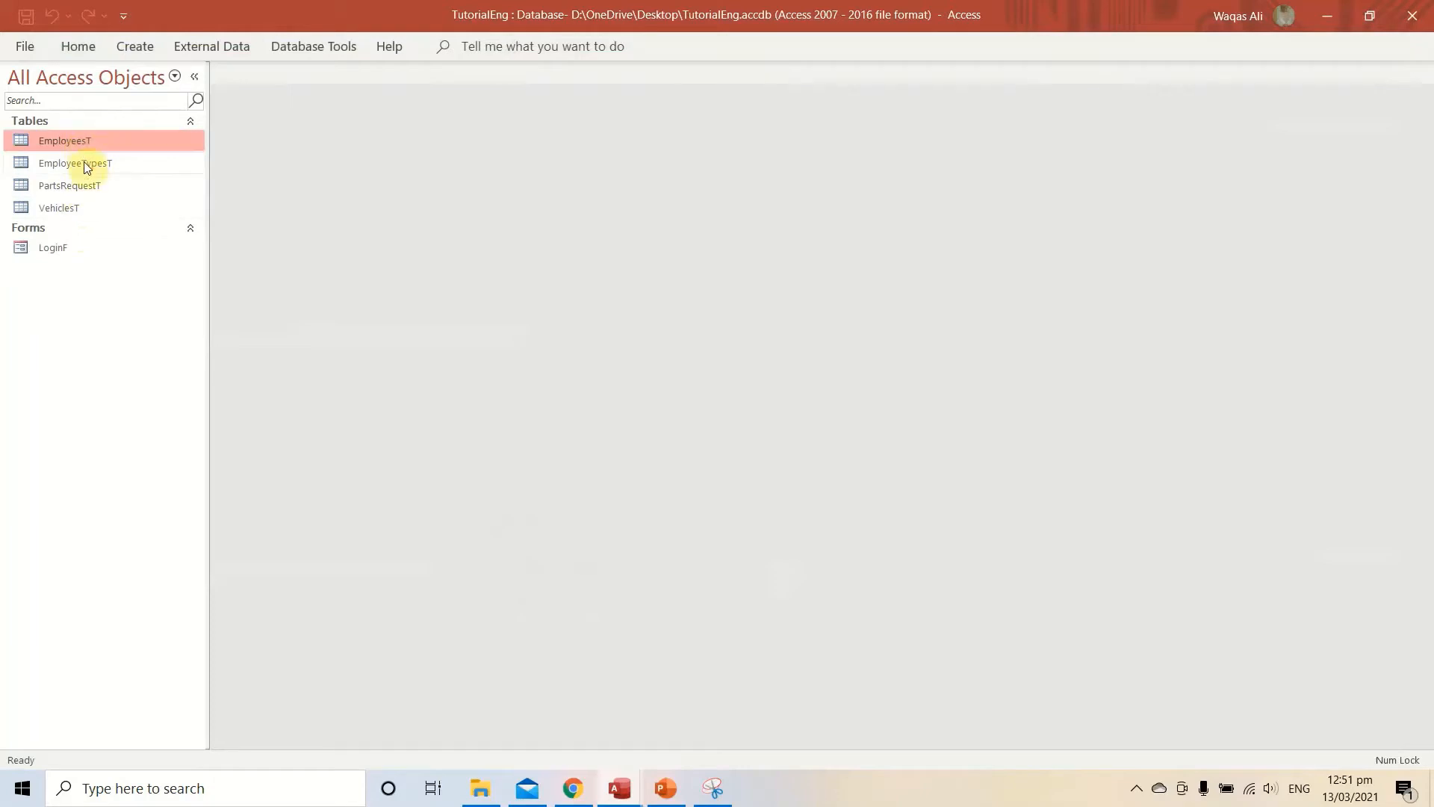
left_click(87, 170)
left_click(84, 191)
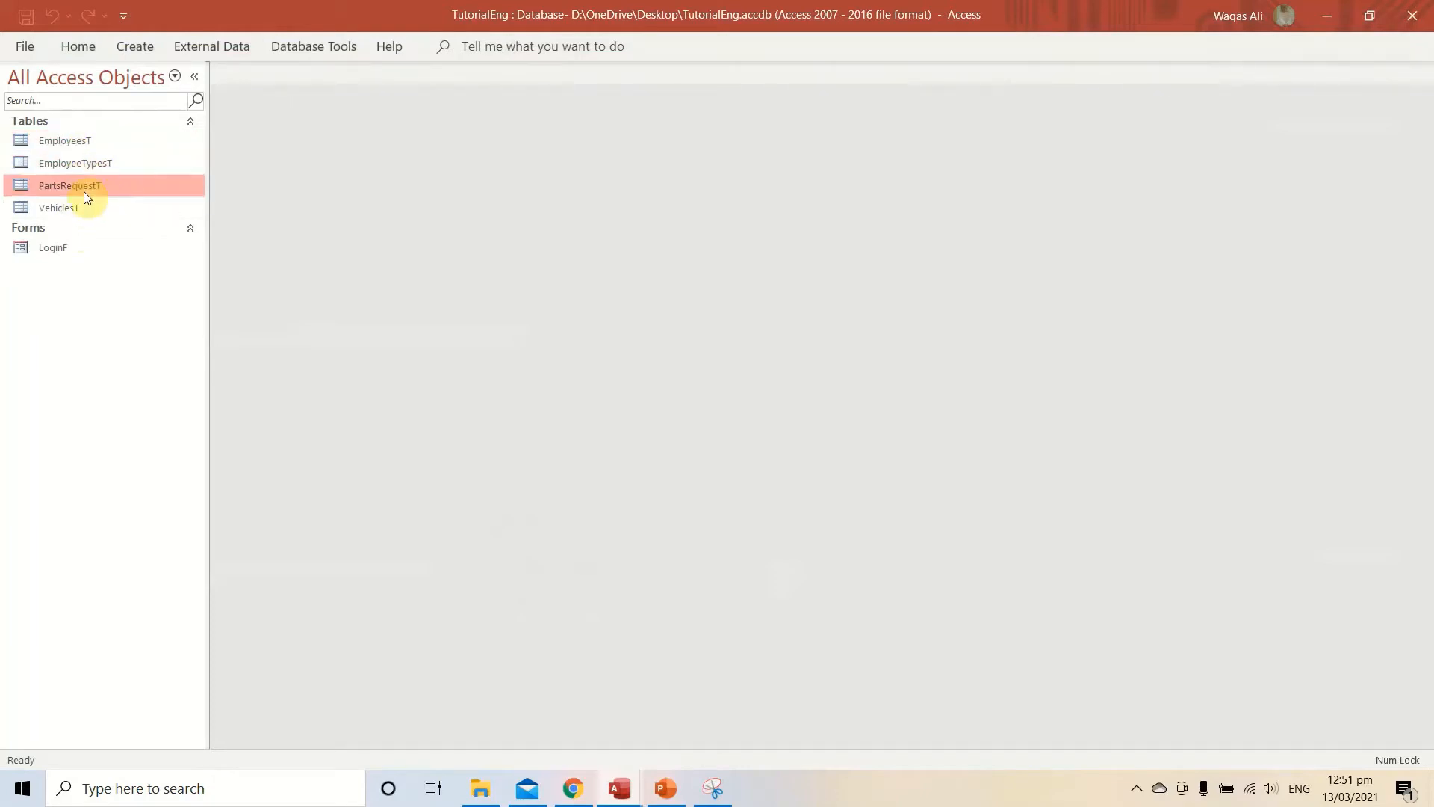
left_click(76, 210)
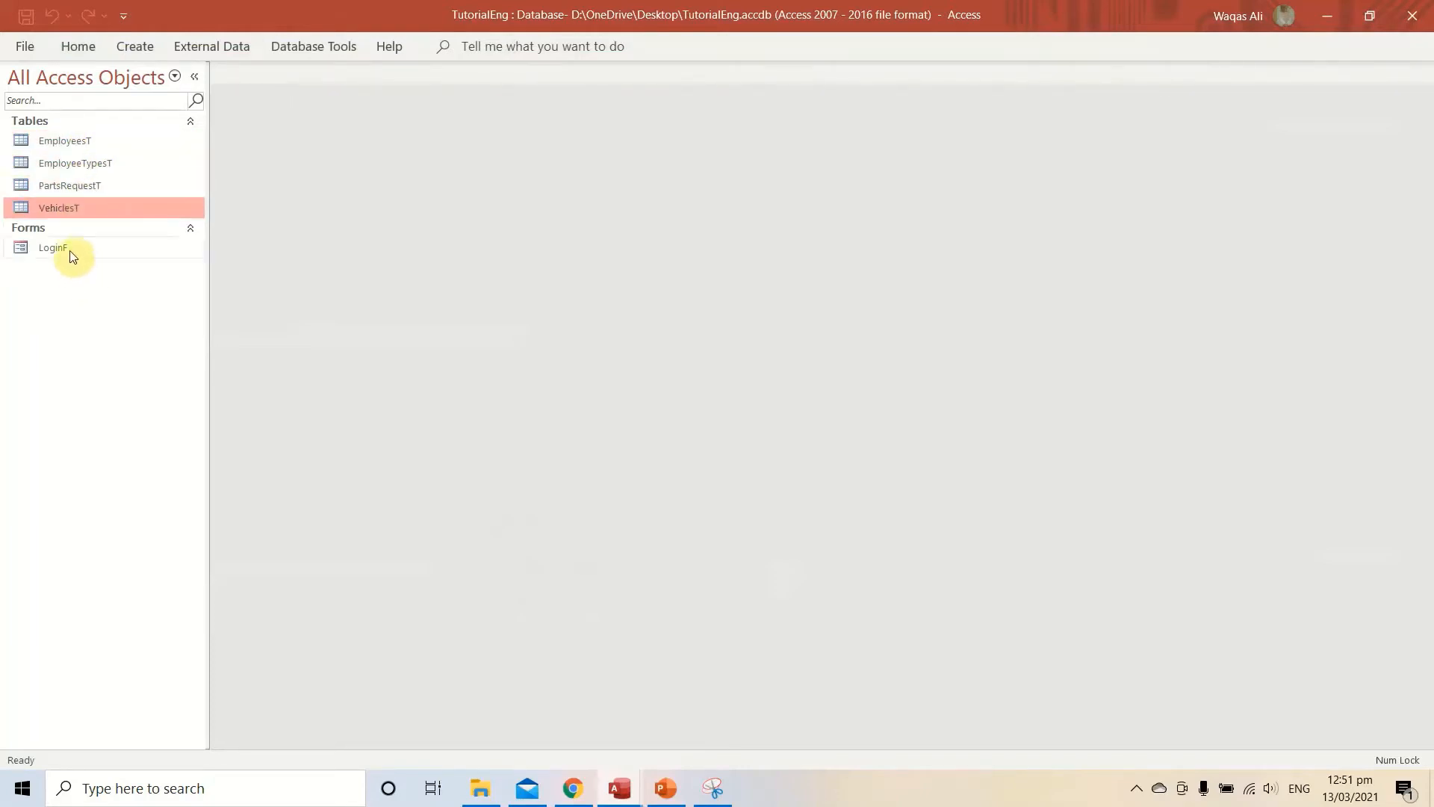
Open LoginF from the database objects and try its Login and Cancel buttons.
left_click(68, 248)
double_click(69, 248)
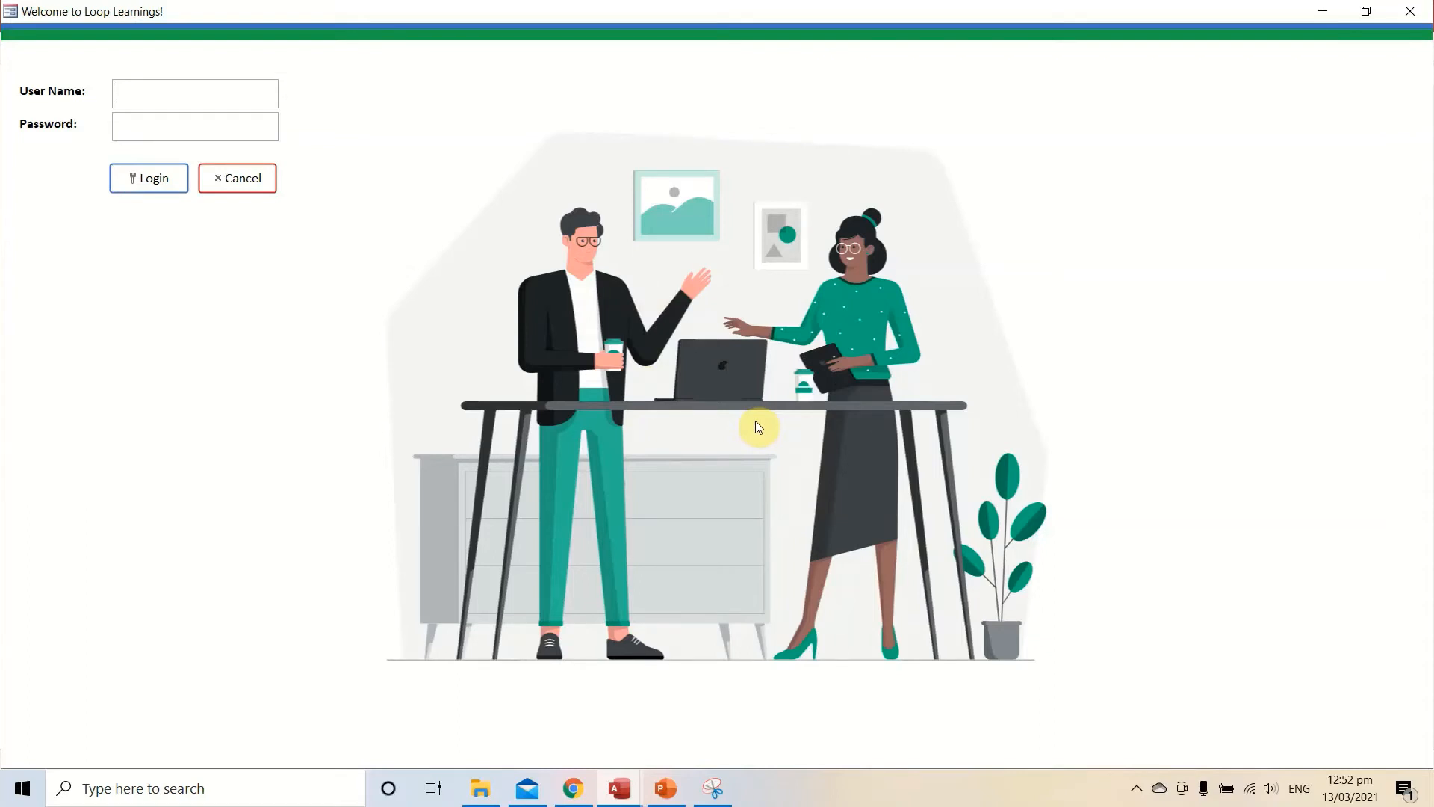
left_click(162, 188)
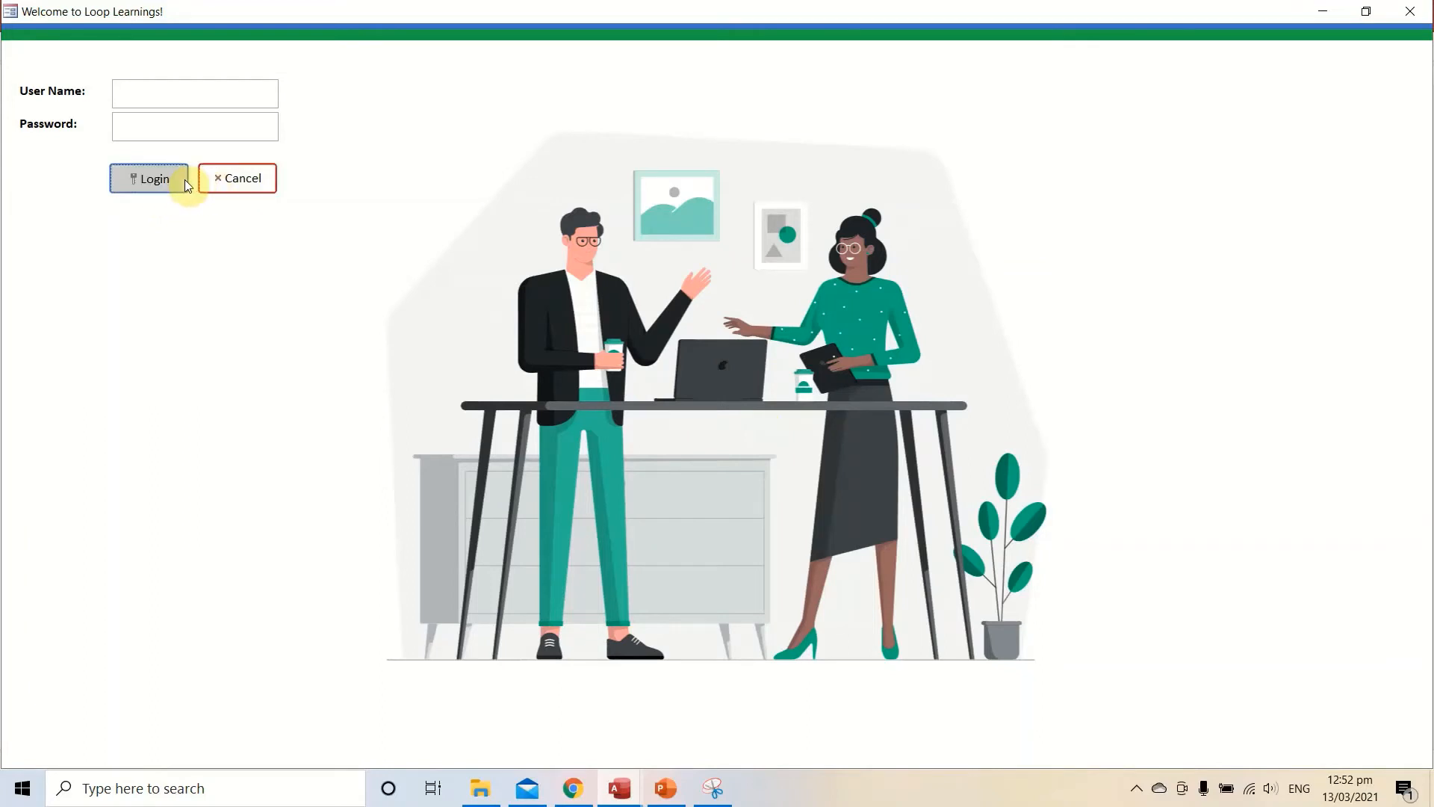
left_click(240, 189)
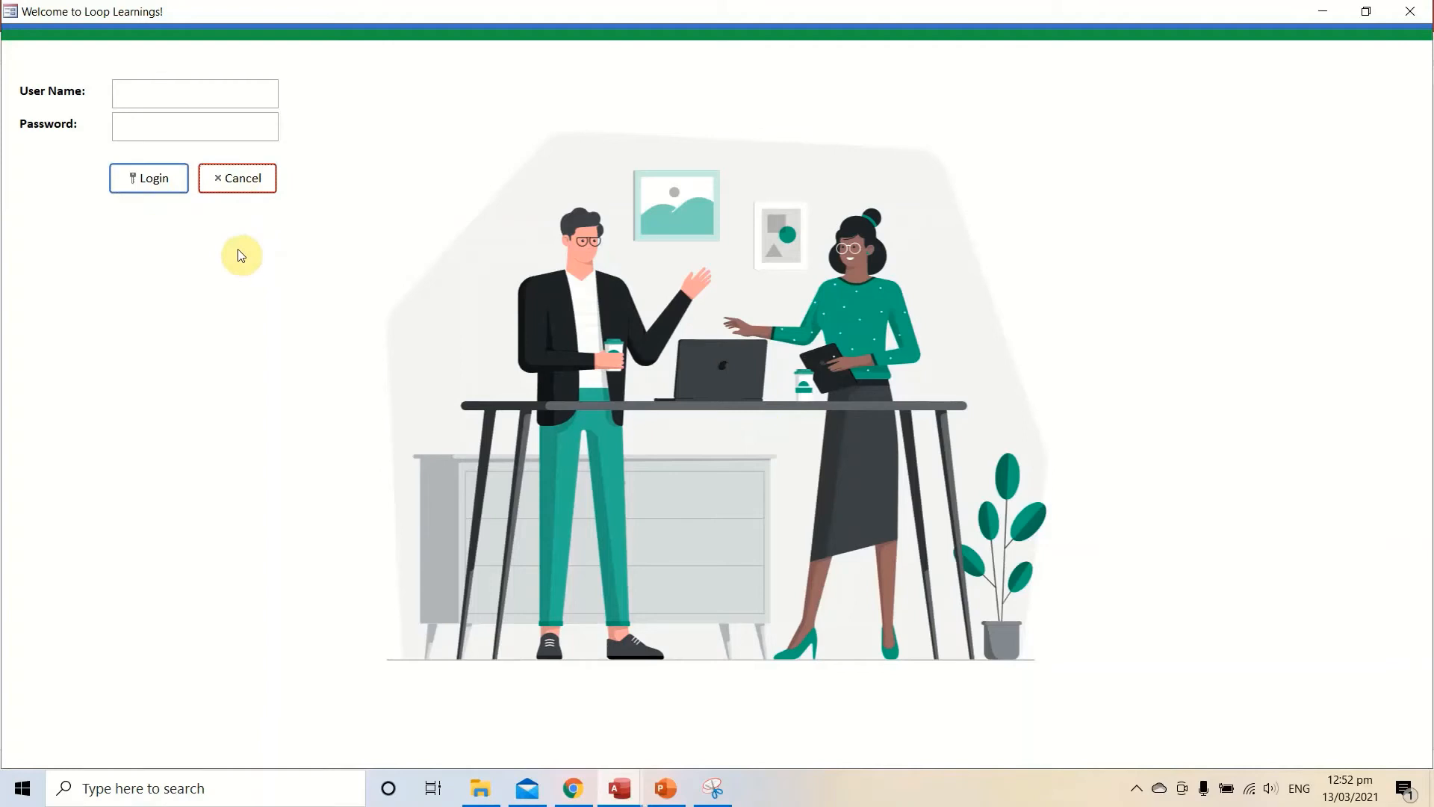